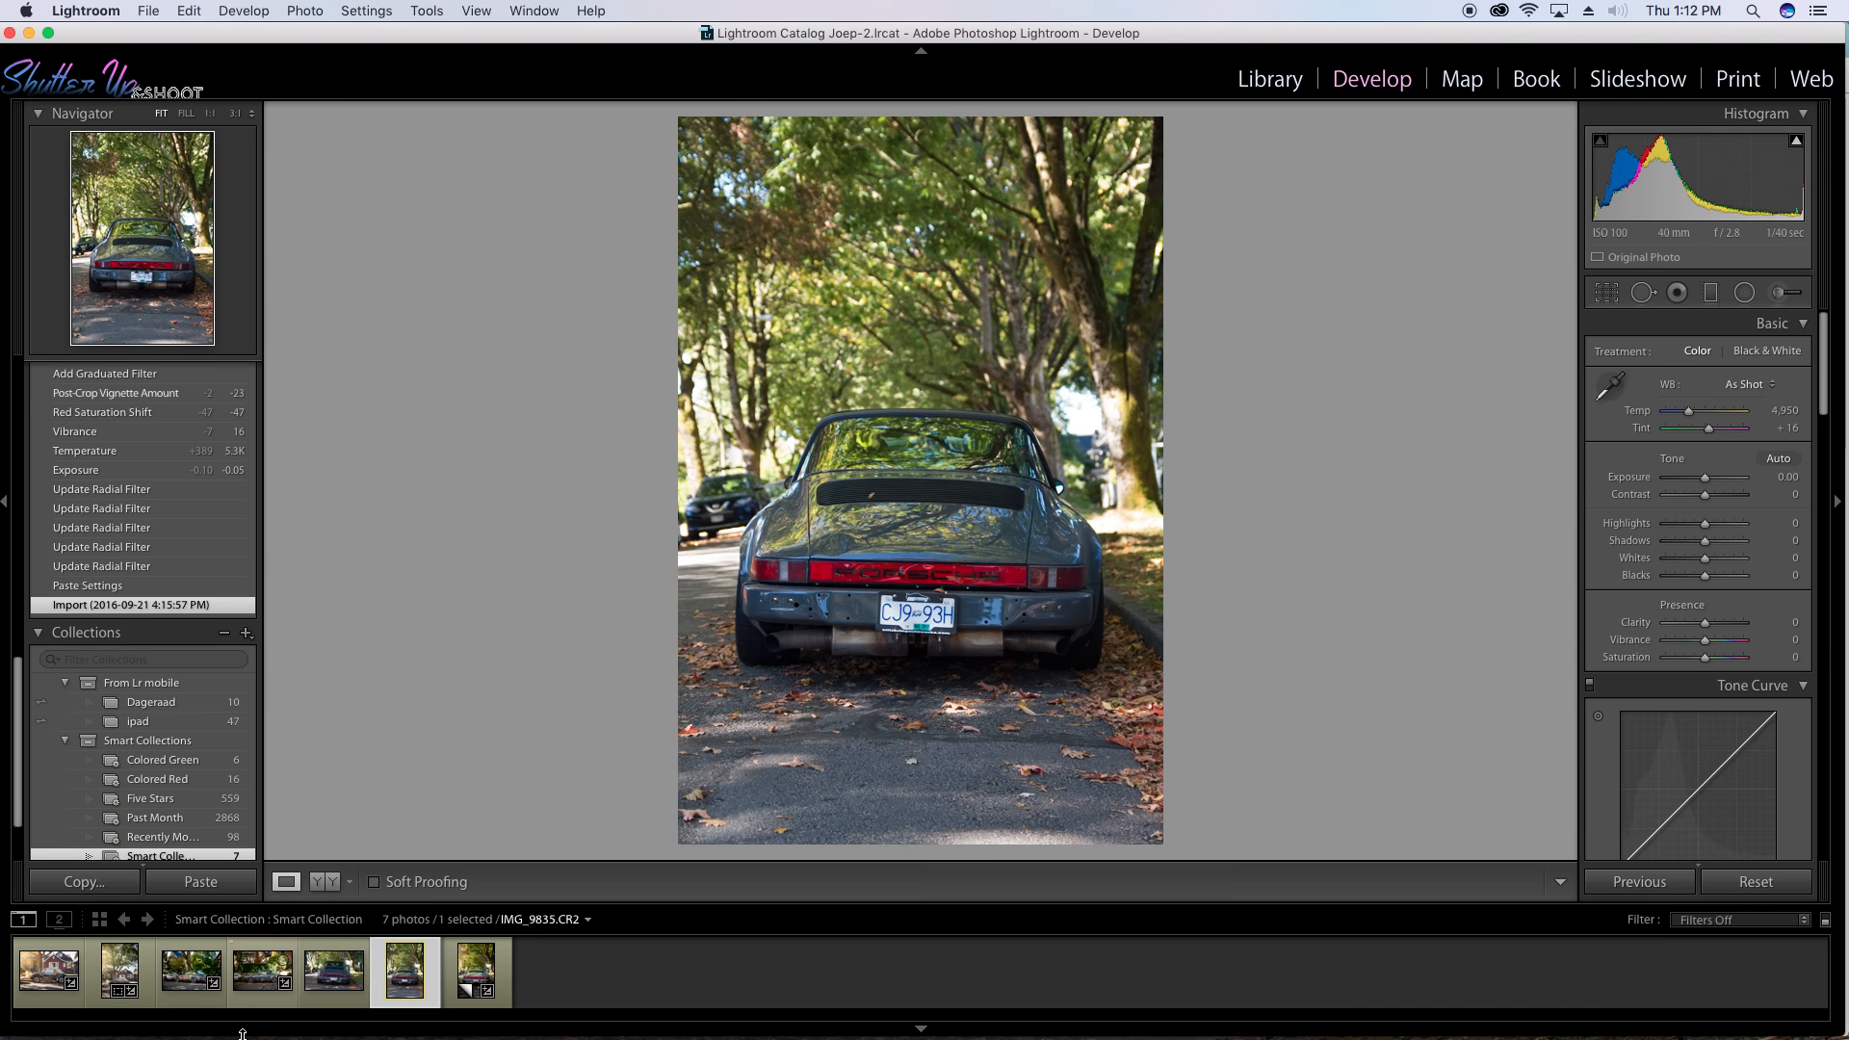
Compare the unedited rear-view Porsche photo with its edited copy and the edited side-view photo, and inspect the car's details at full magnification.
left_click(150, 974)
left_click(476, 971)
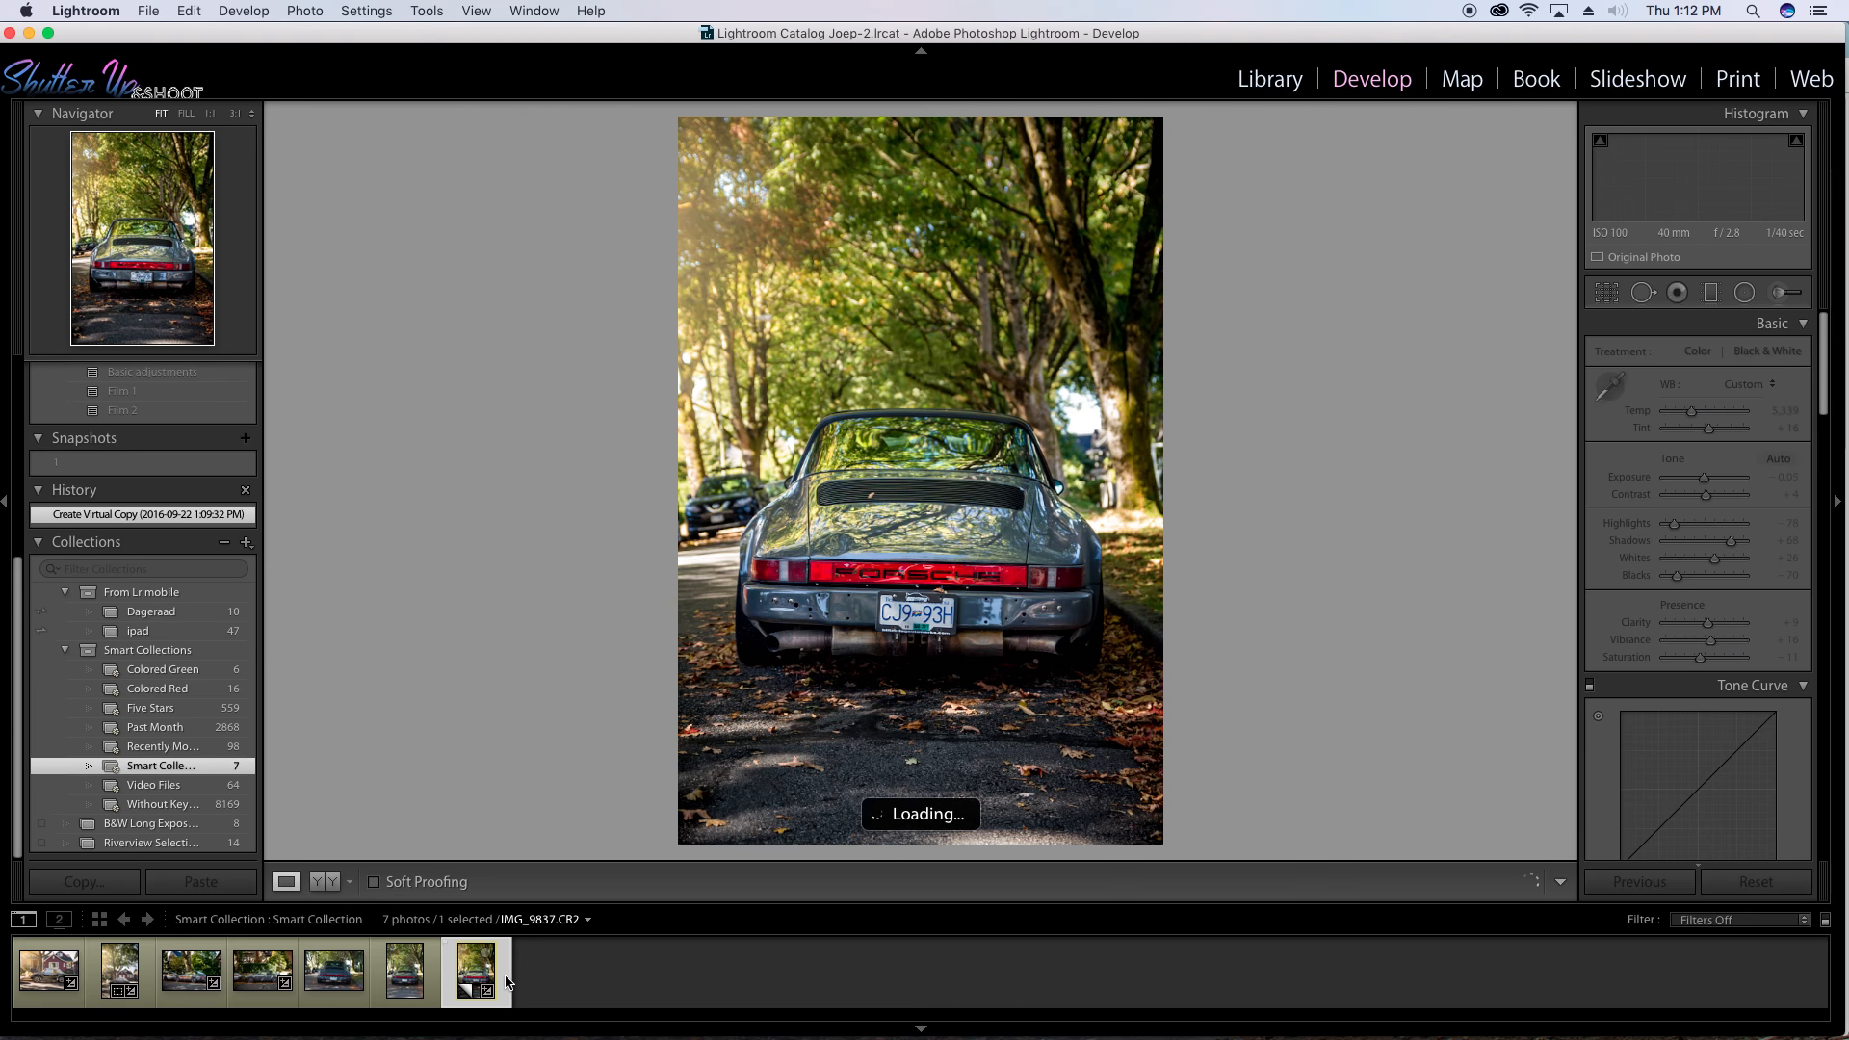
left_click(428, 971)
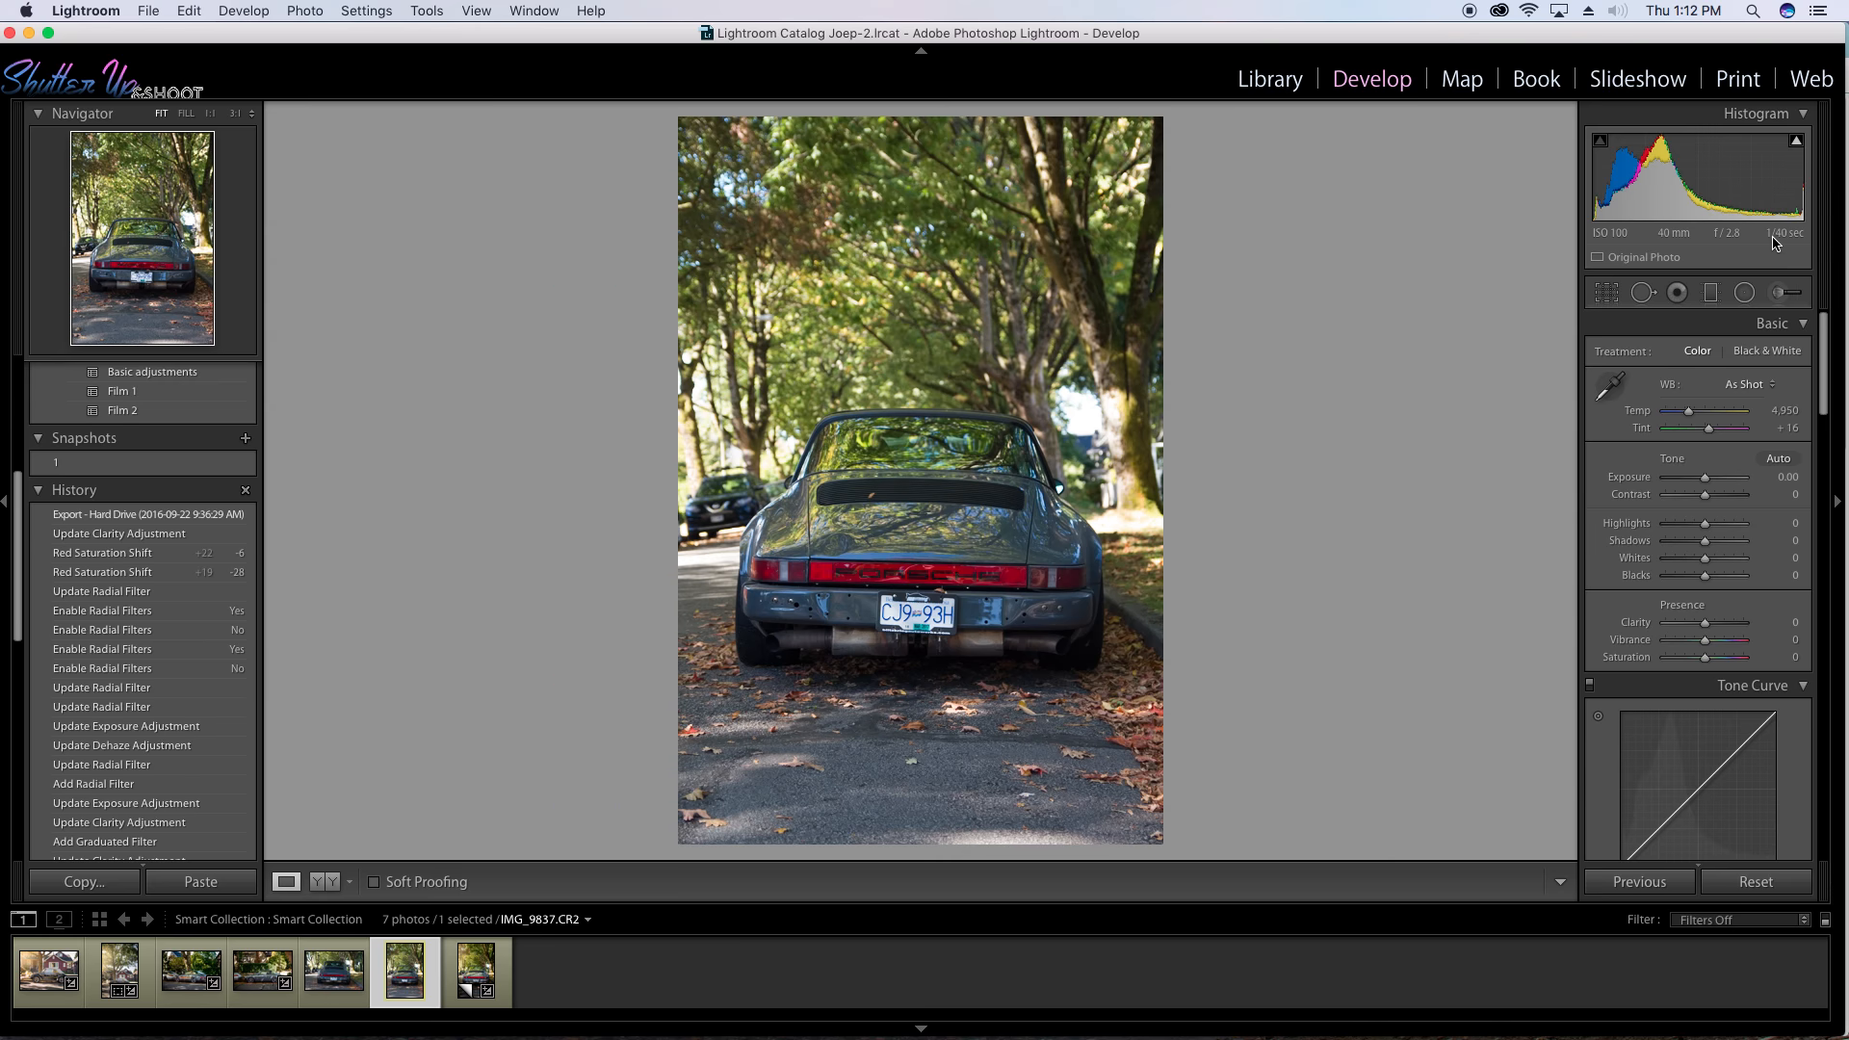
left_click(926, 505)
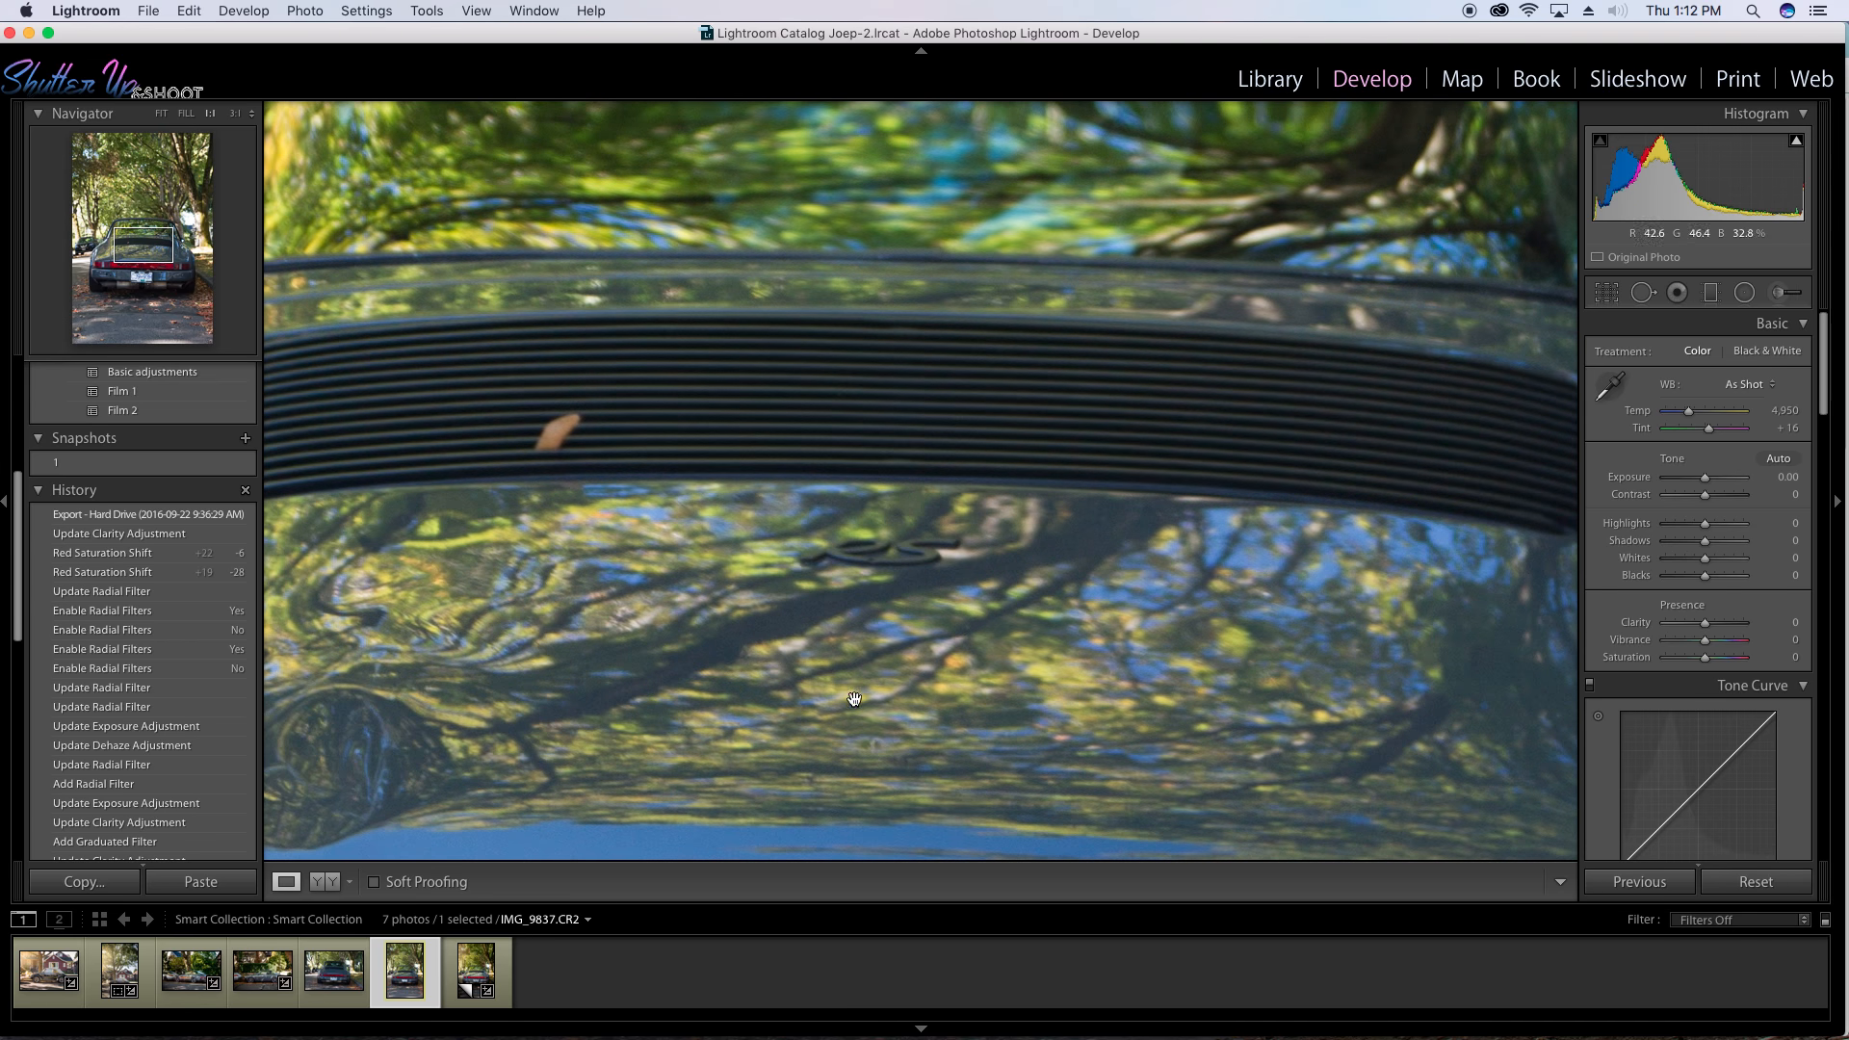
scroll(911, 580, "down", 5)
left_click(903, 602)
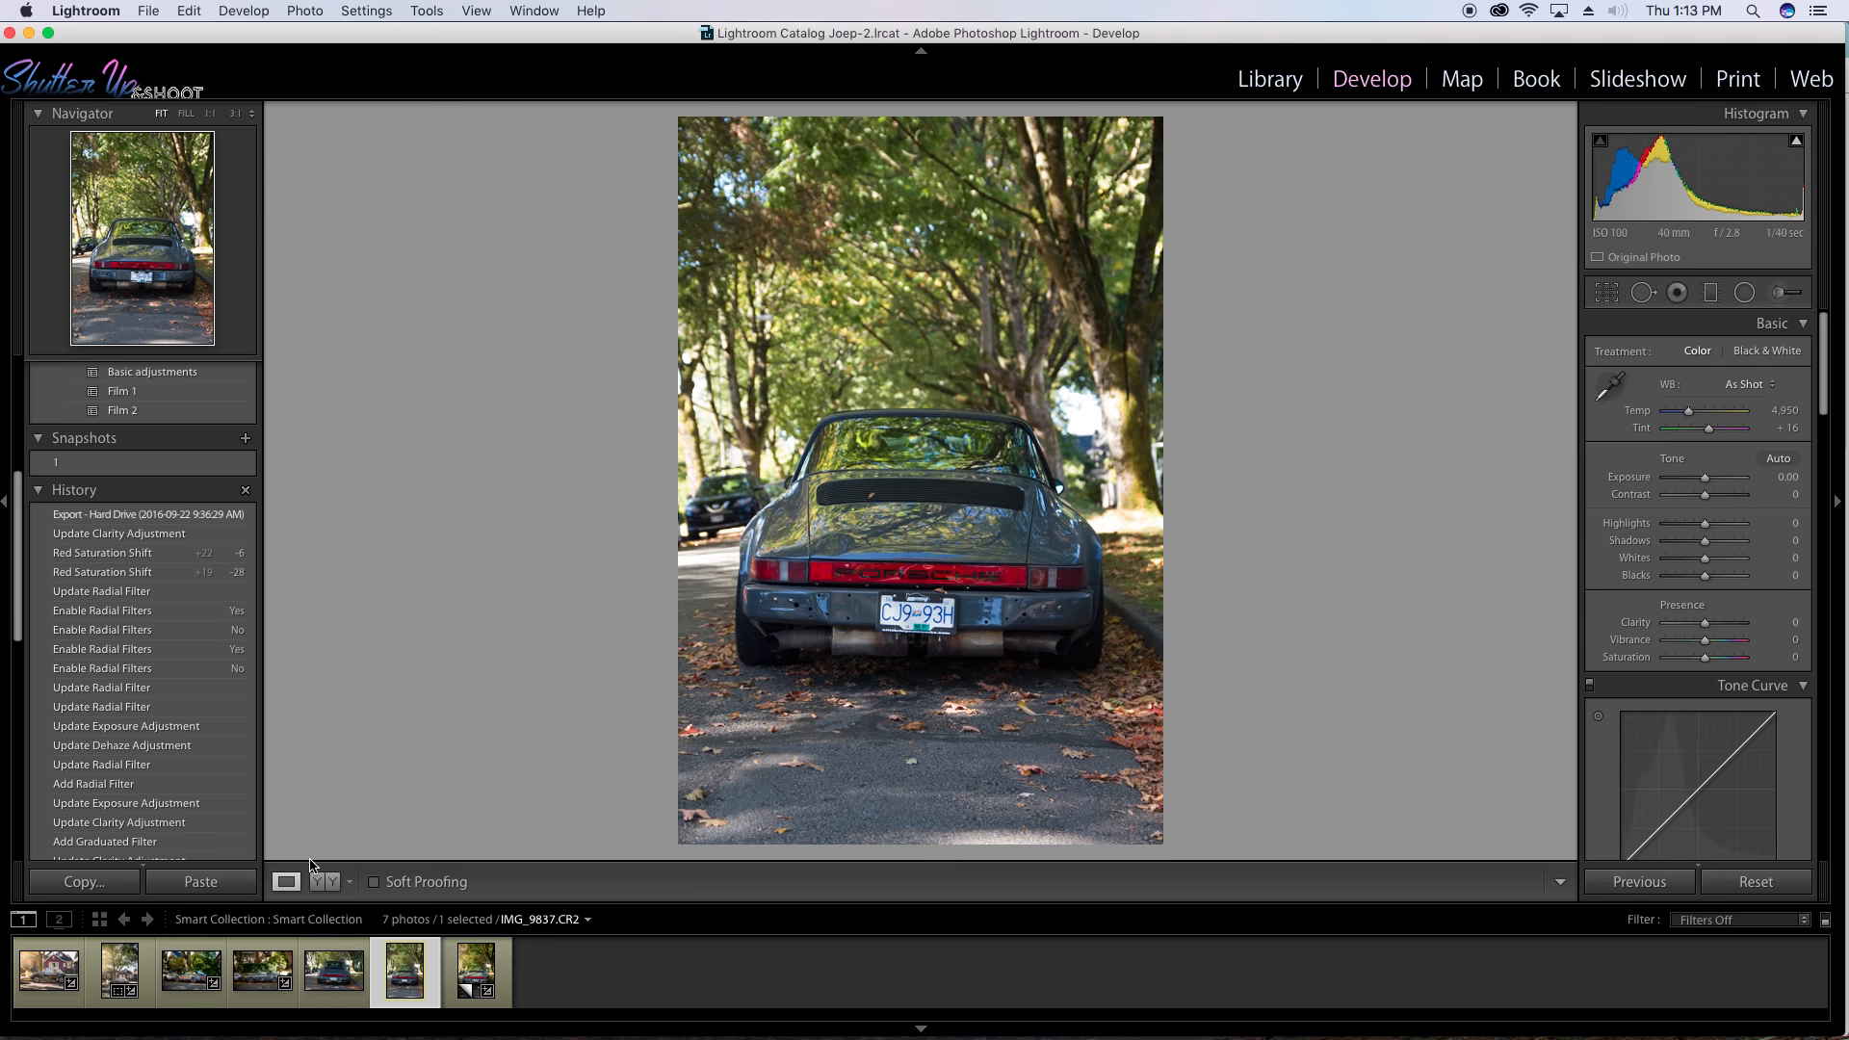
left_click(214, 992)
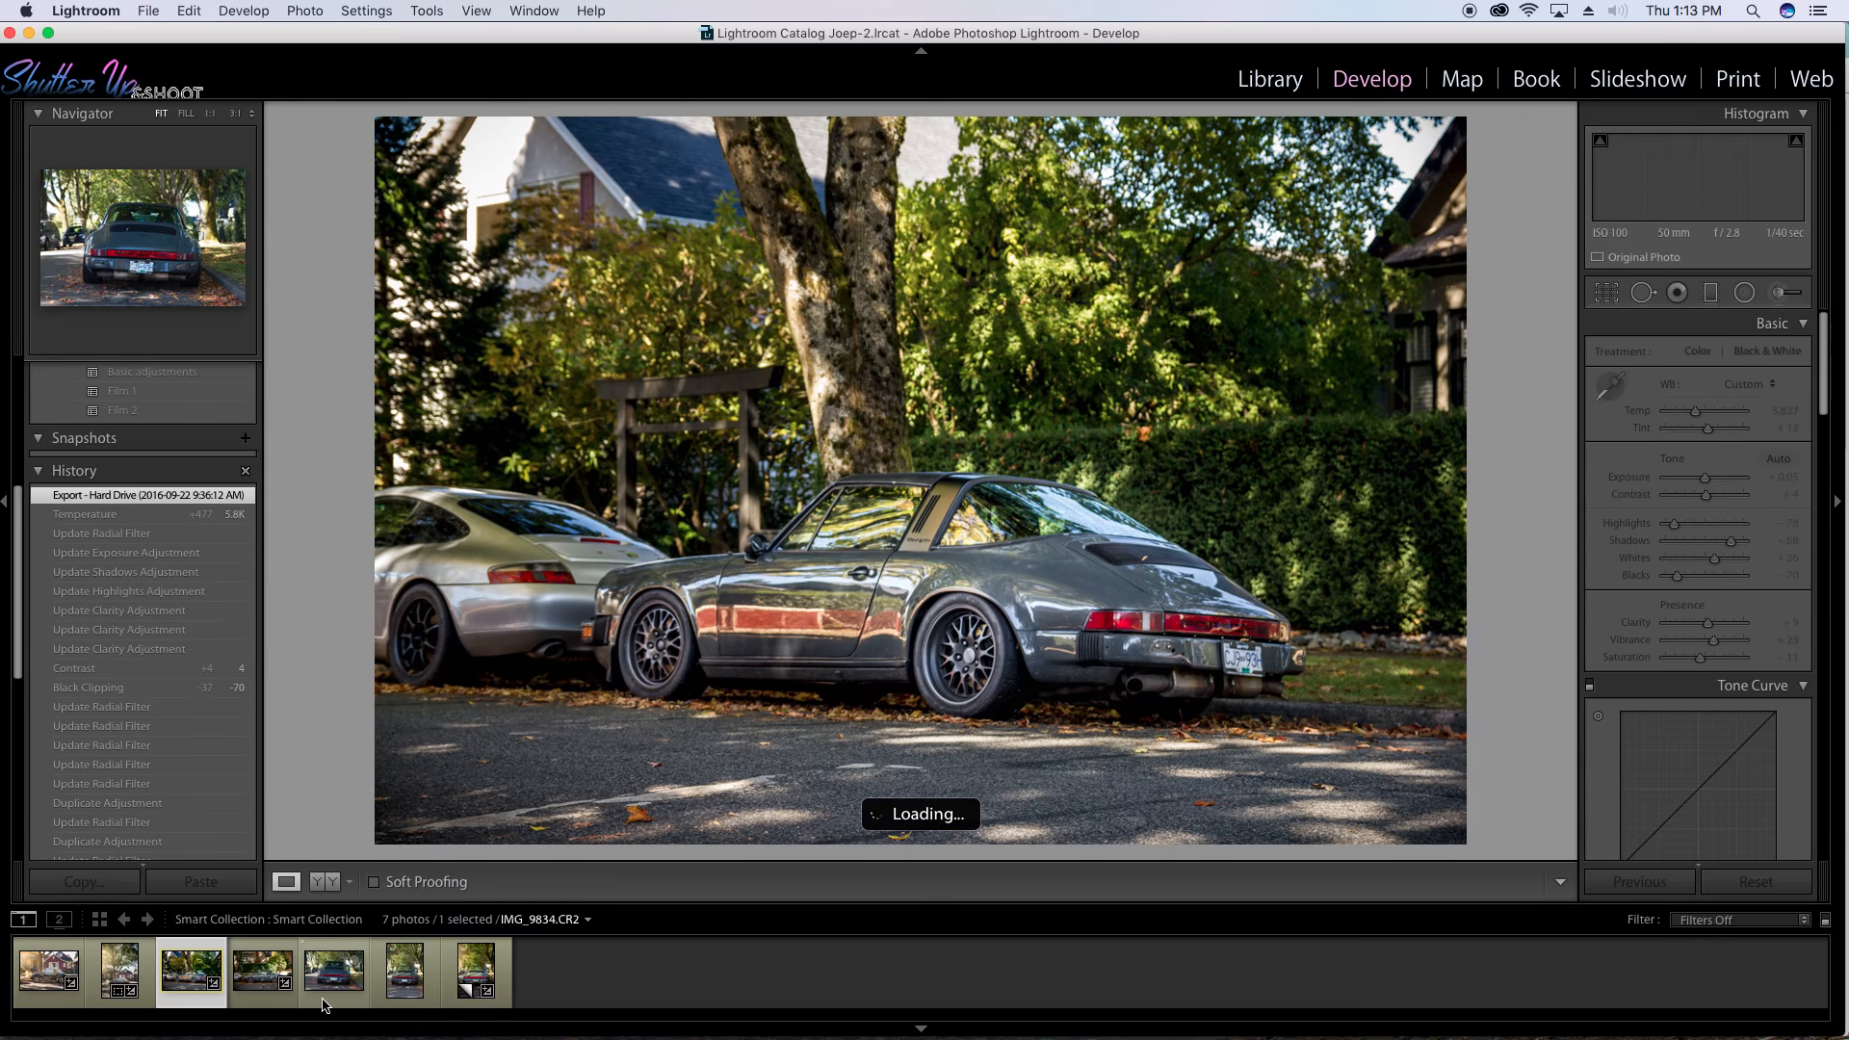
left_click(421, 992)
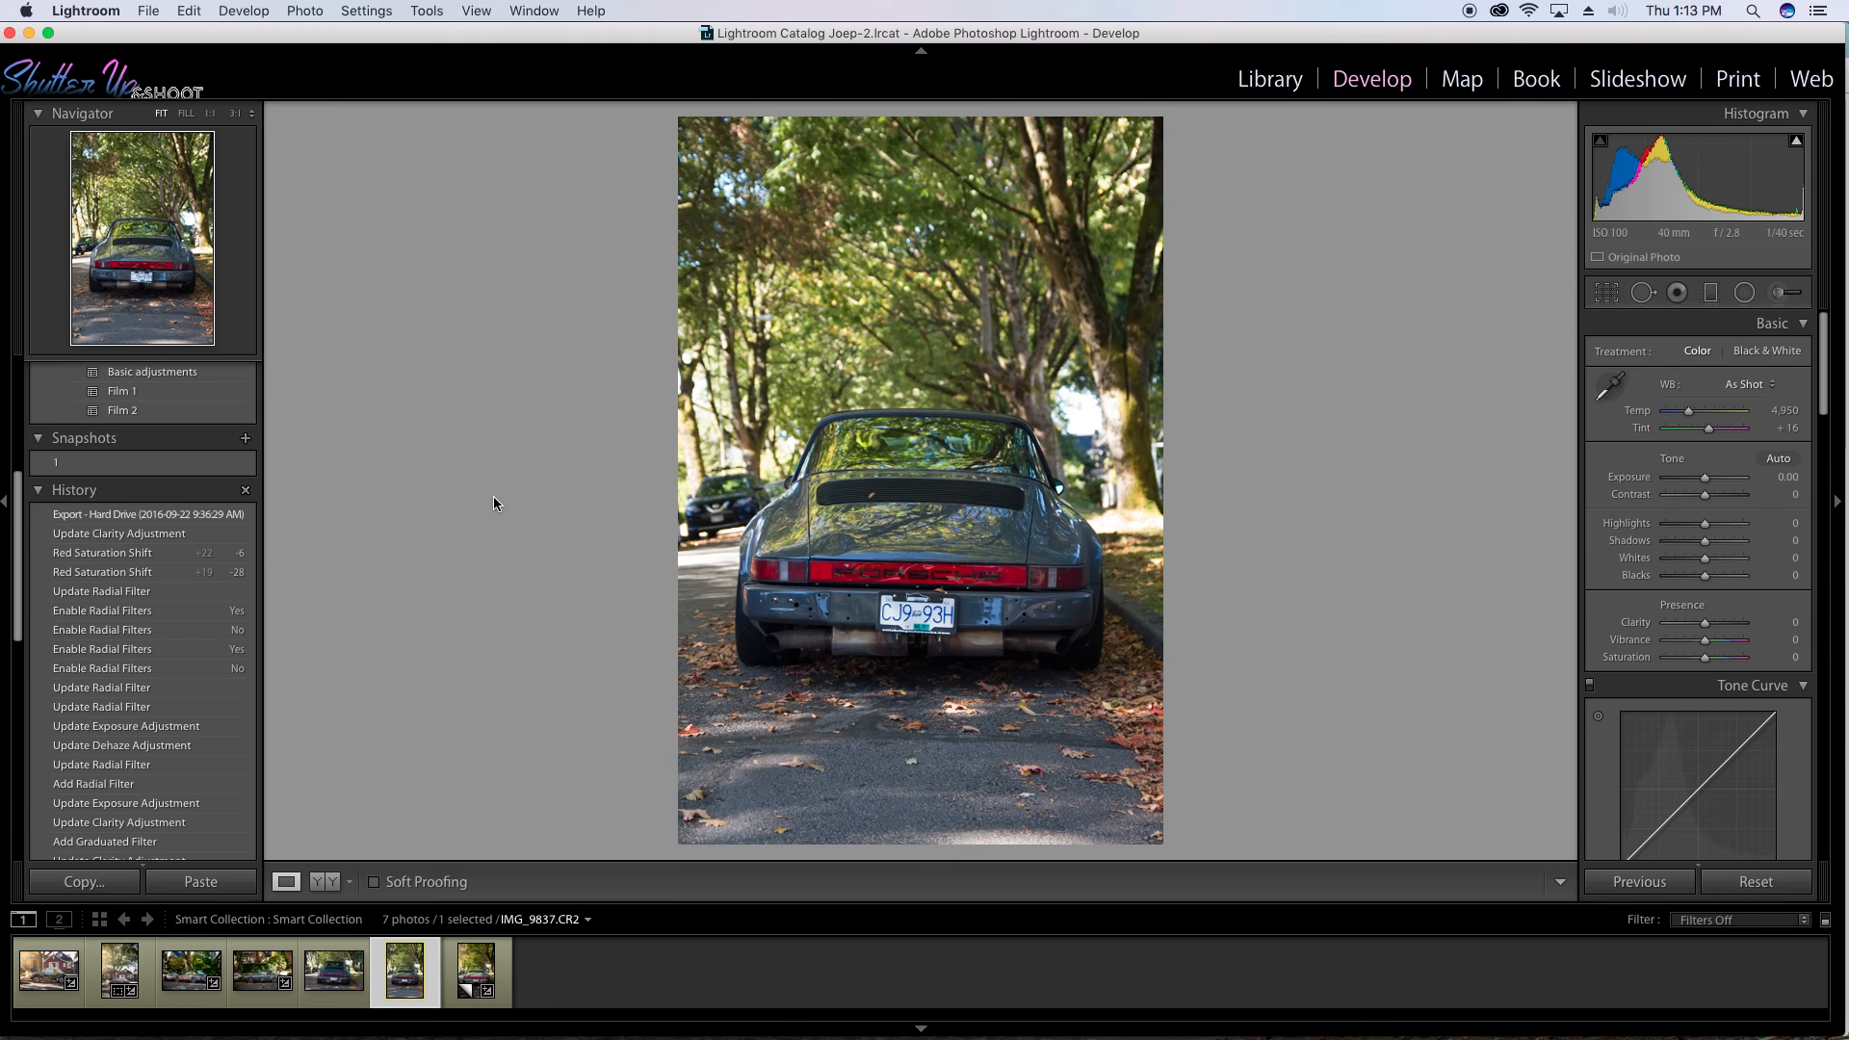
scroll(145, 626, "down", 5)
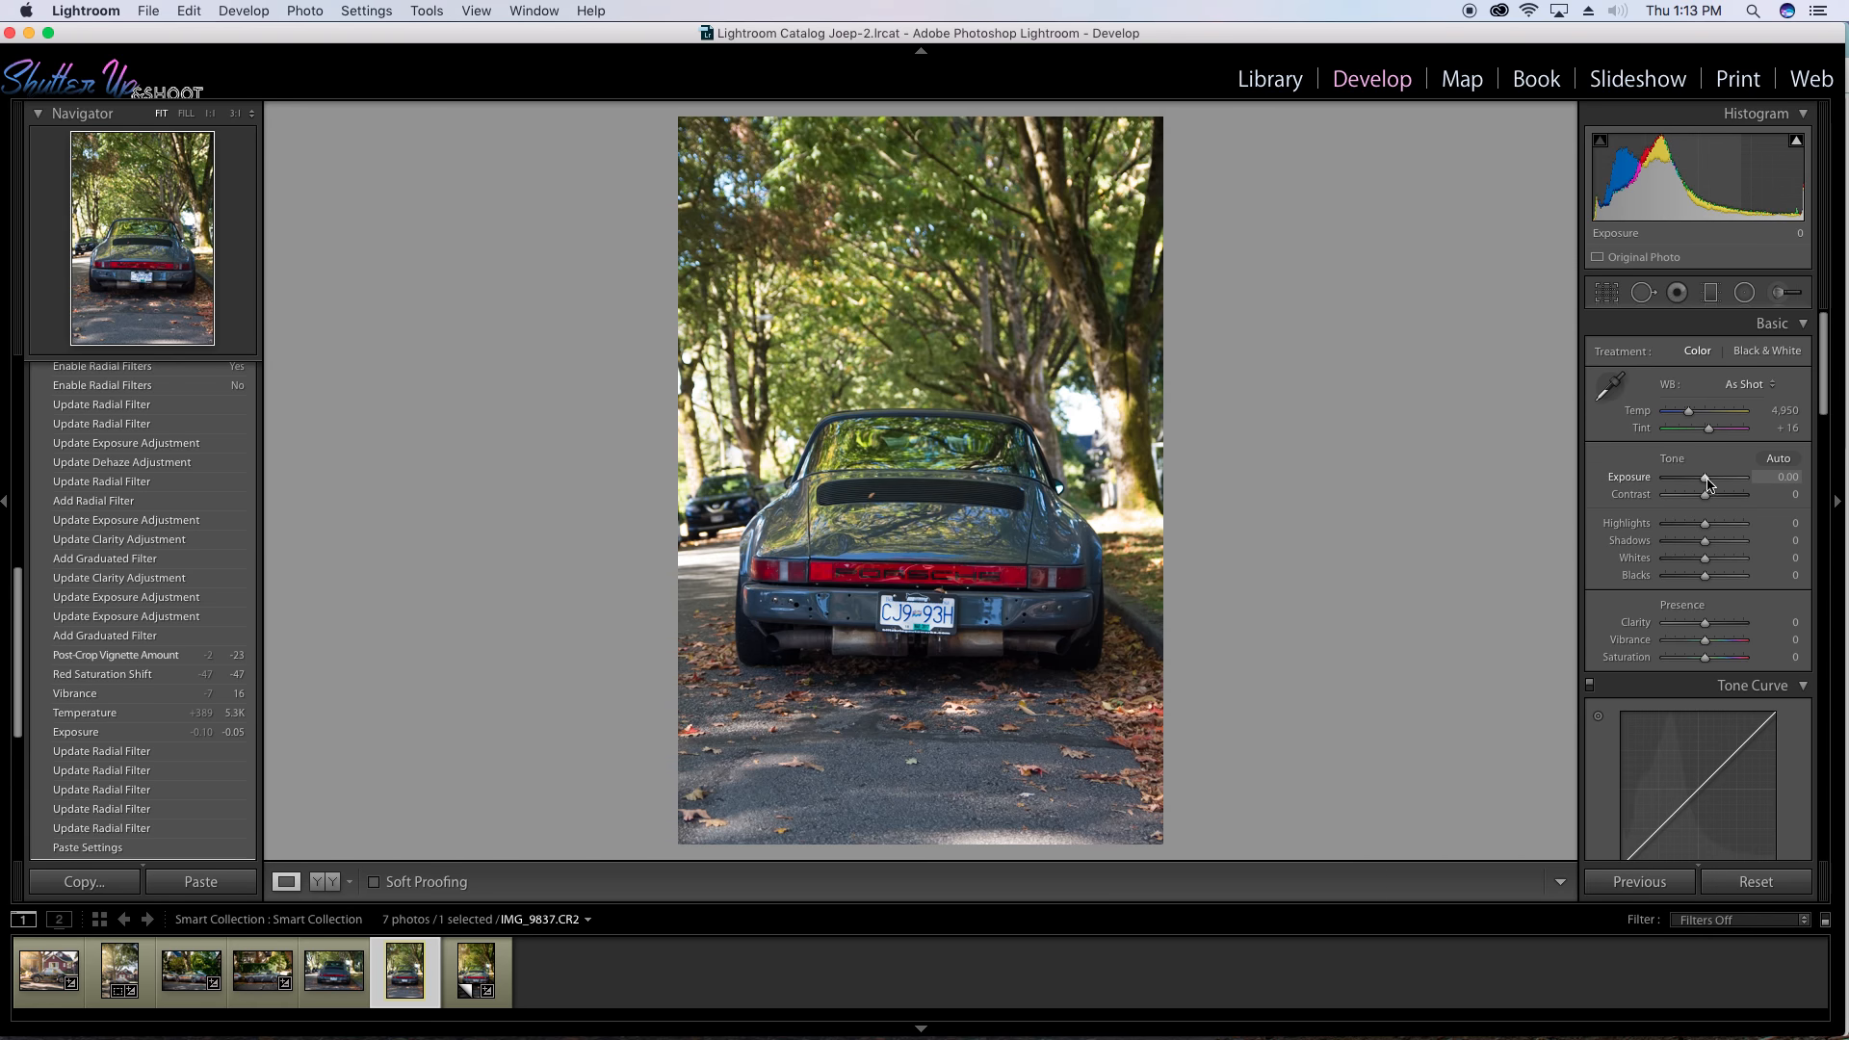
Set the unedited rear-view photo's Exposure to +0.05, Contrast to +4, Highlights to −77 and Shadows to +58.
left_click_drag(1705, 478, 1703, 478)
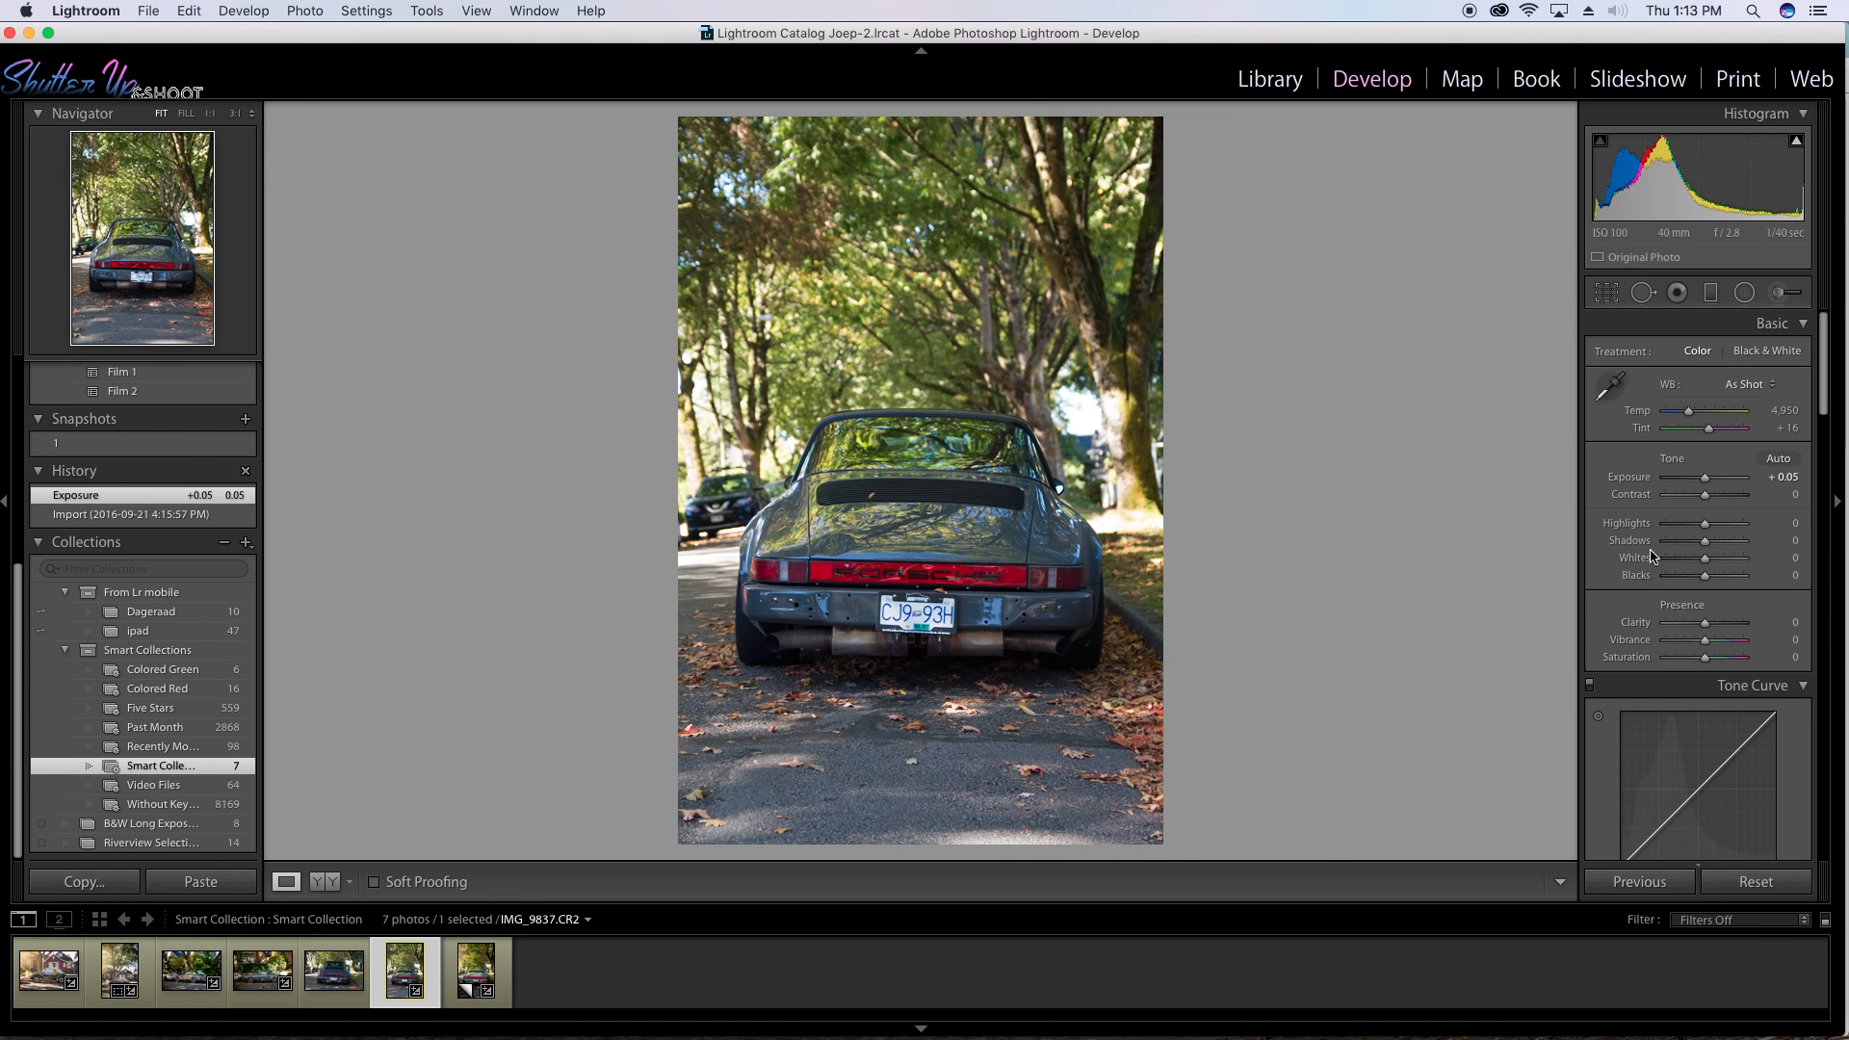
left_click_drag(1706, 495, 1709, 495)
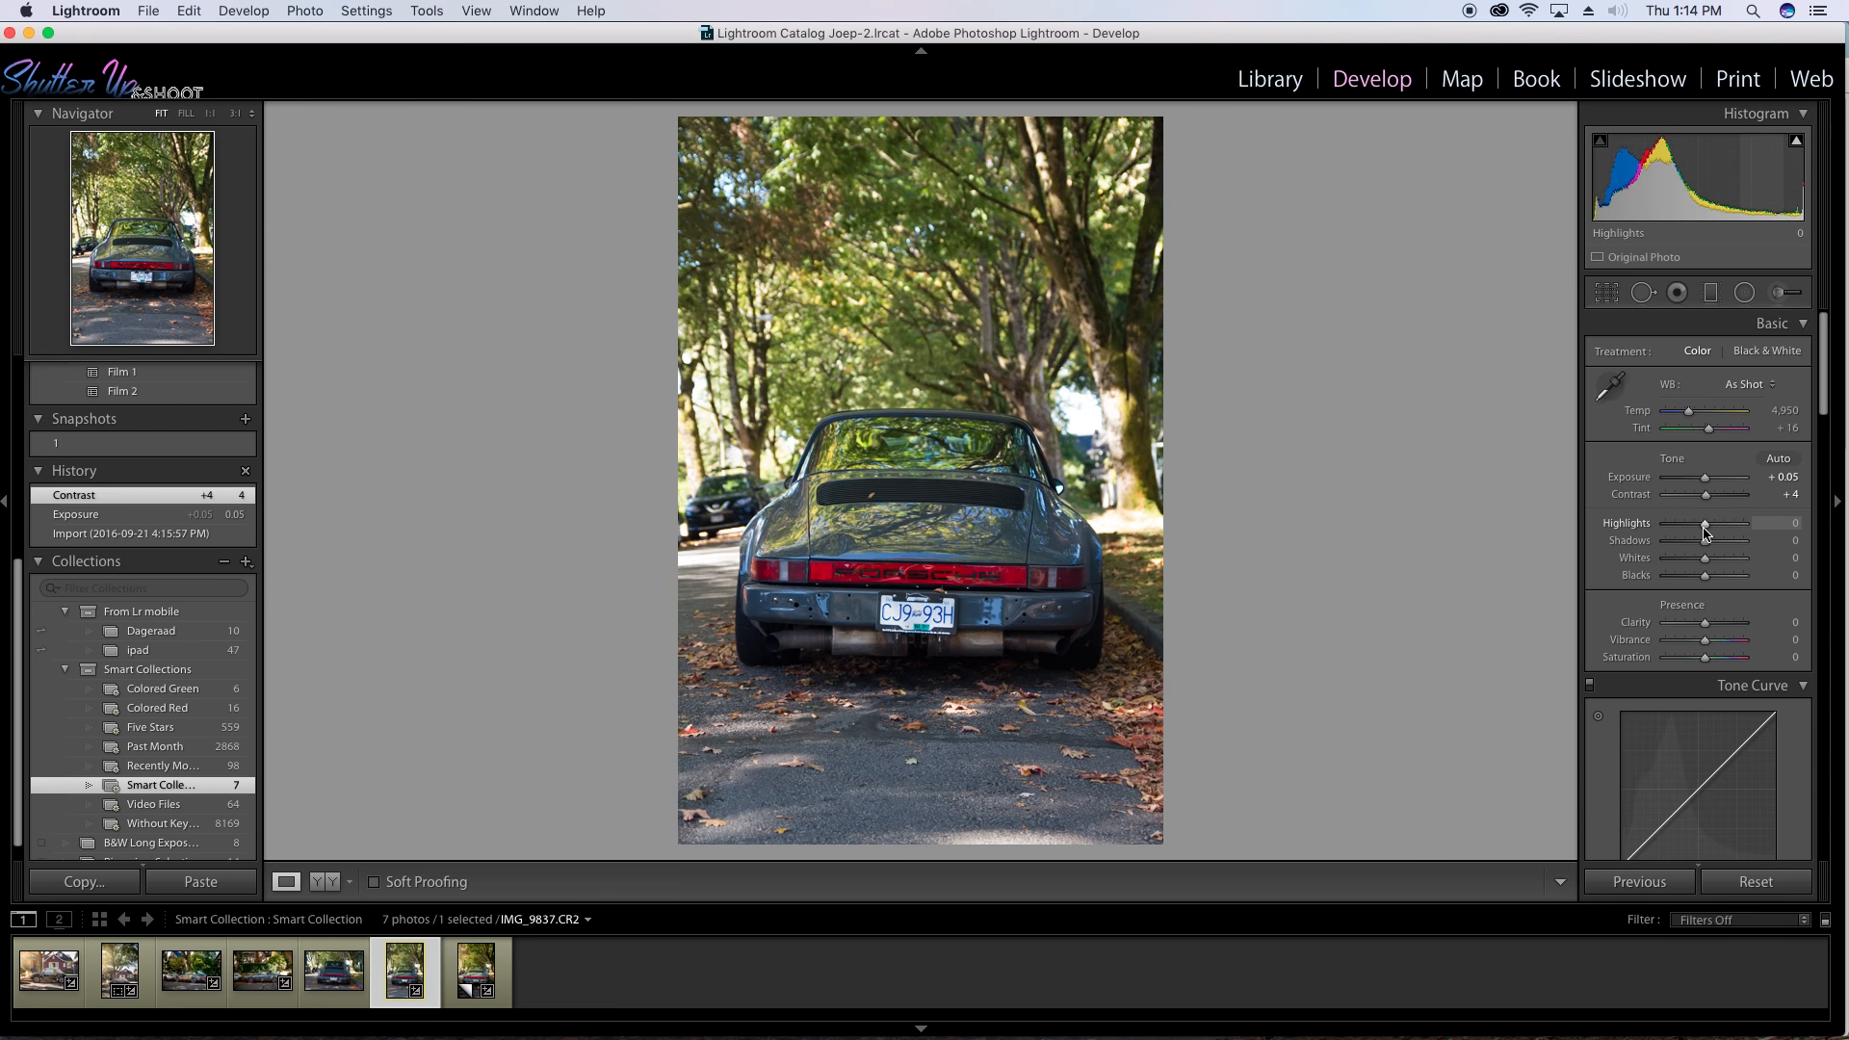
left_click_drag(1705, 528, 1672, 528)
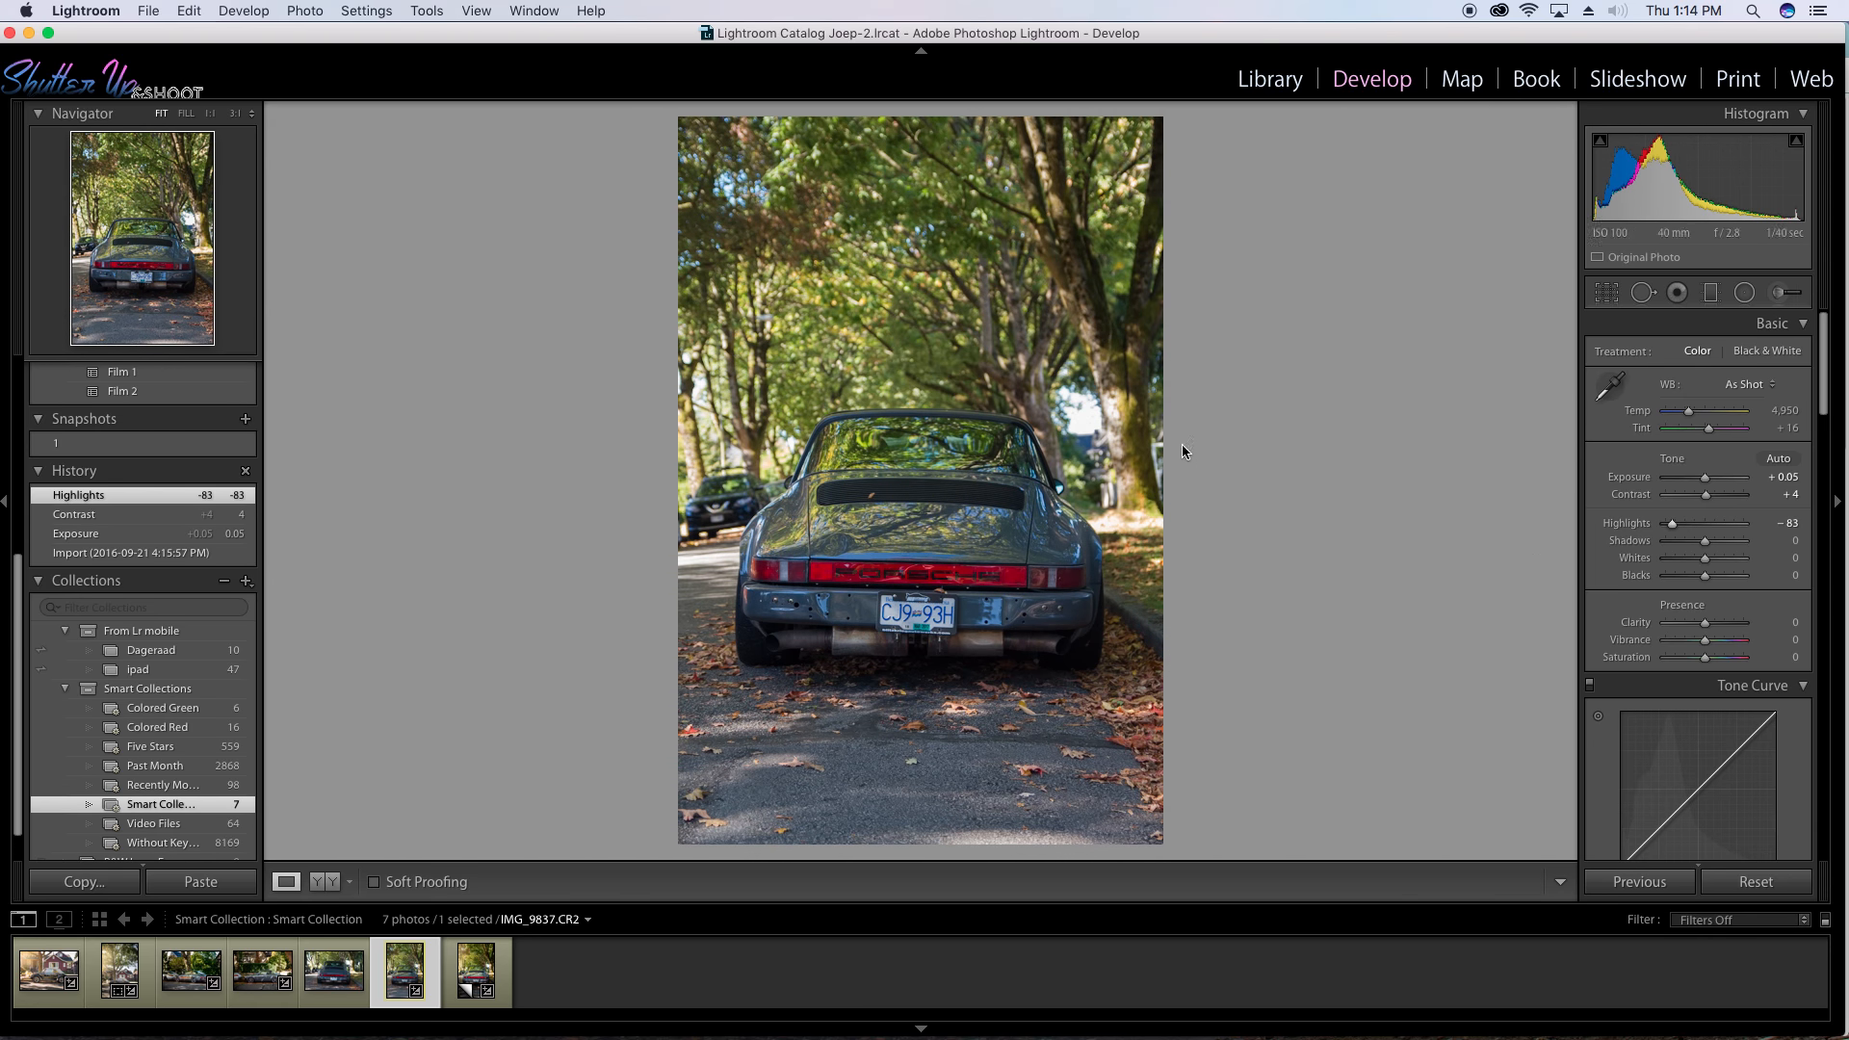
left_click_drag(1672, 523, 1725, 546)
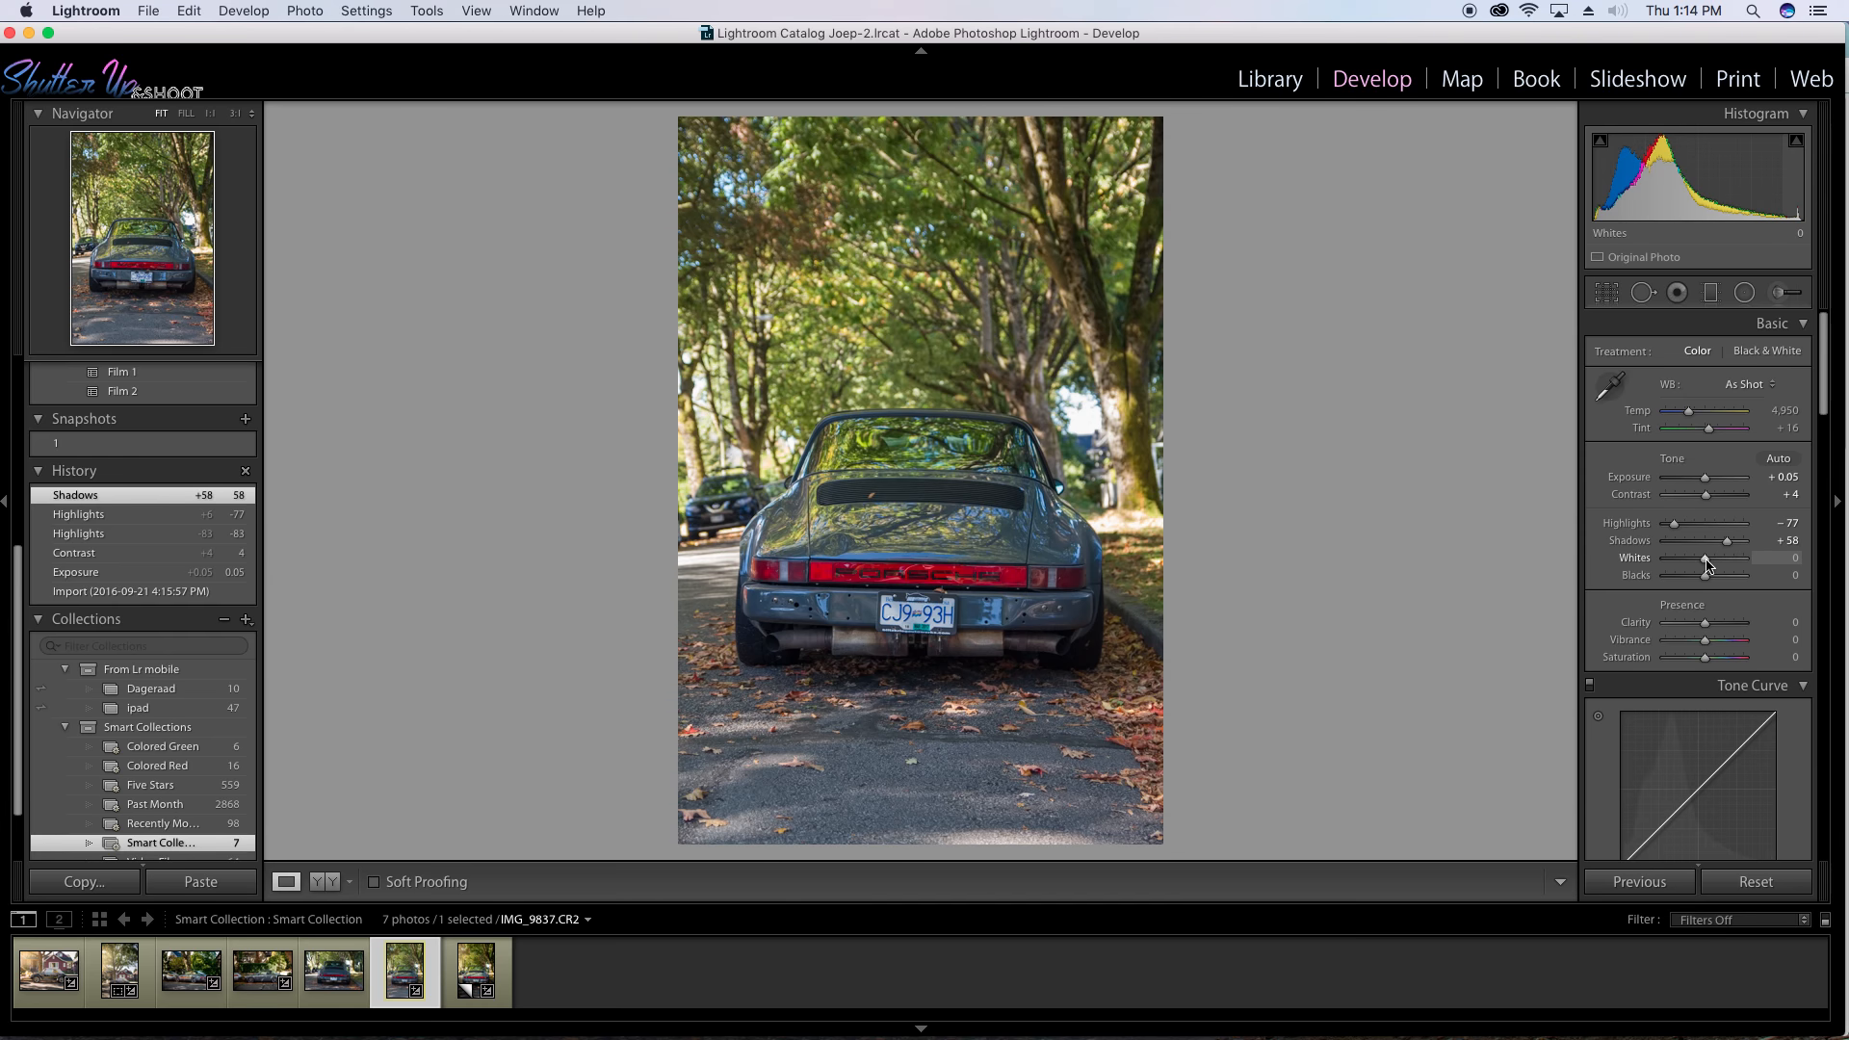
Set the Whites to +24 and the Blacks to −43, using the clipping preview as a guide.
key("alt")
key("alt")
left_click_drag(1708, 565, 1717, 564)
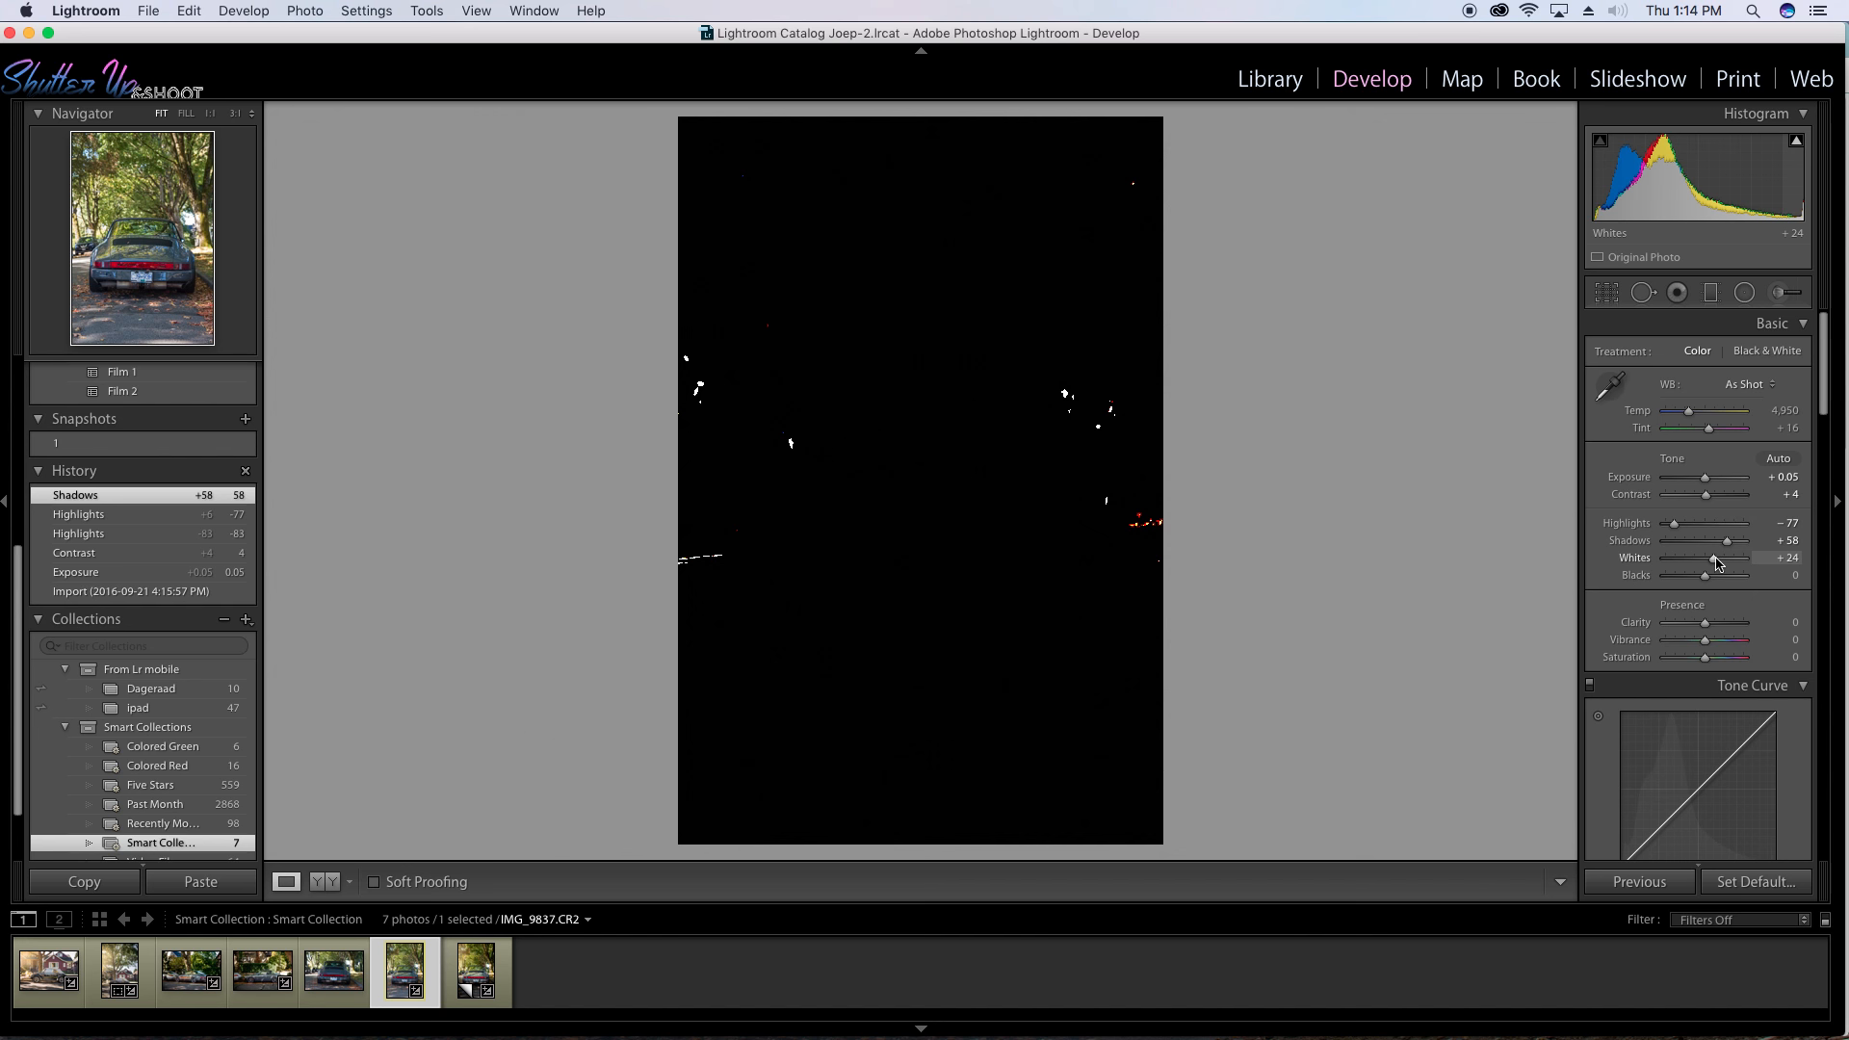
left_click_drag(1719, 565, 1719, 565)
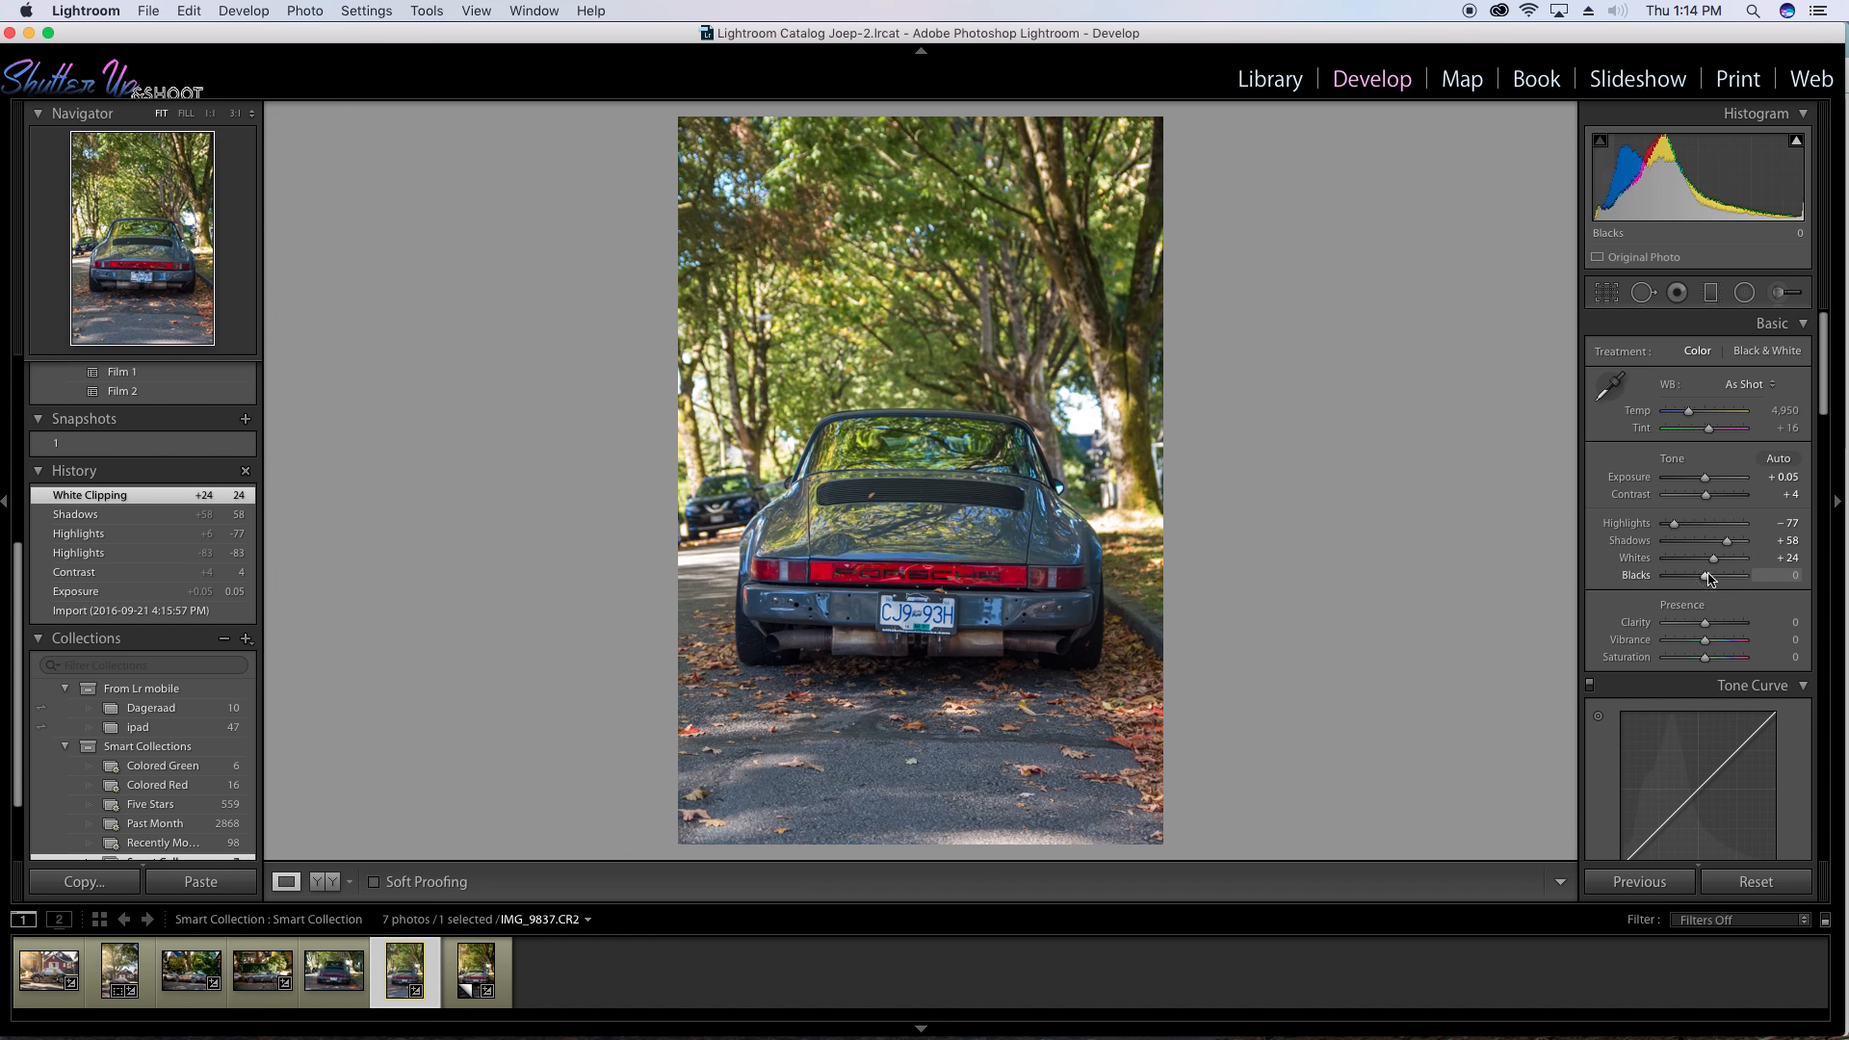
key("alt")
left_click_drag(1707, 579, 1689, 573)
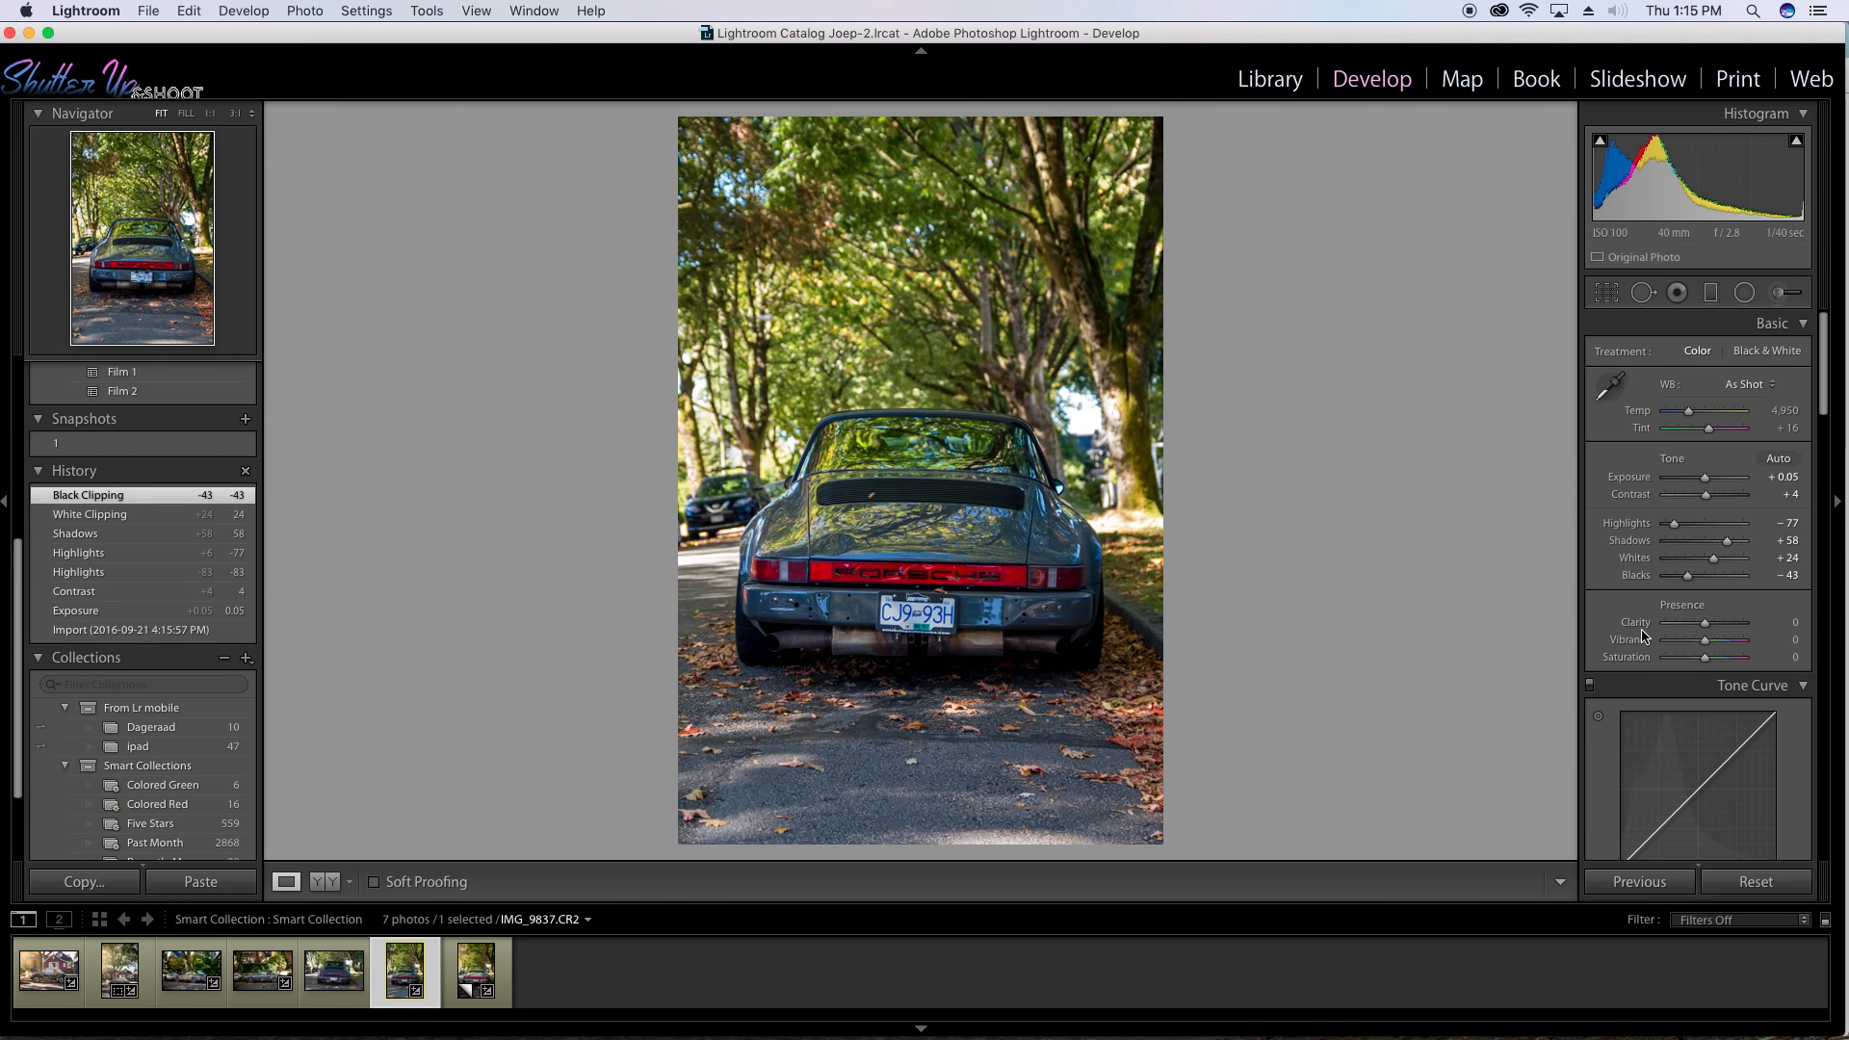
Set the photo's Clarity to +23, Vibrance to +21 and Saturation to −11.
left_click_drag(1706, 623, 1727, 632)
left_click_drag(1739, 629, 1770, 631)
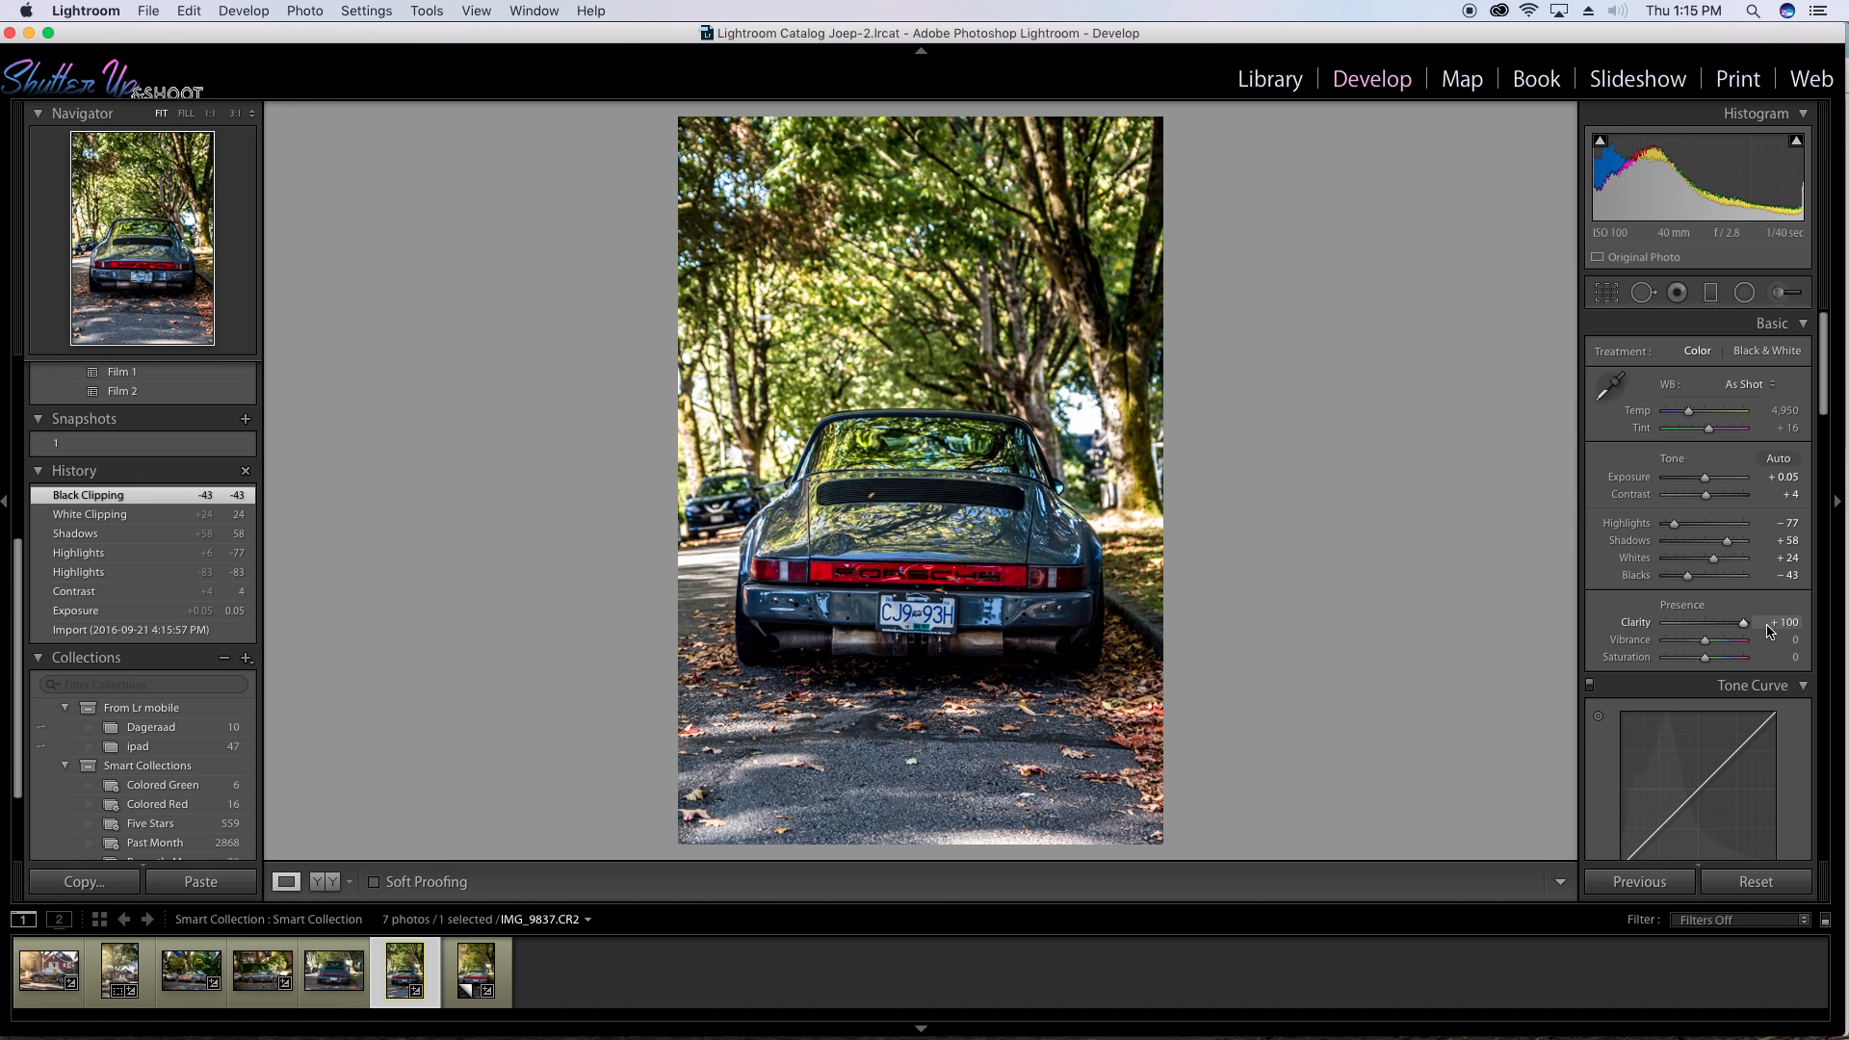
left_click_drag(1770, 631, 1718, 627)
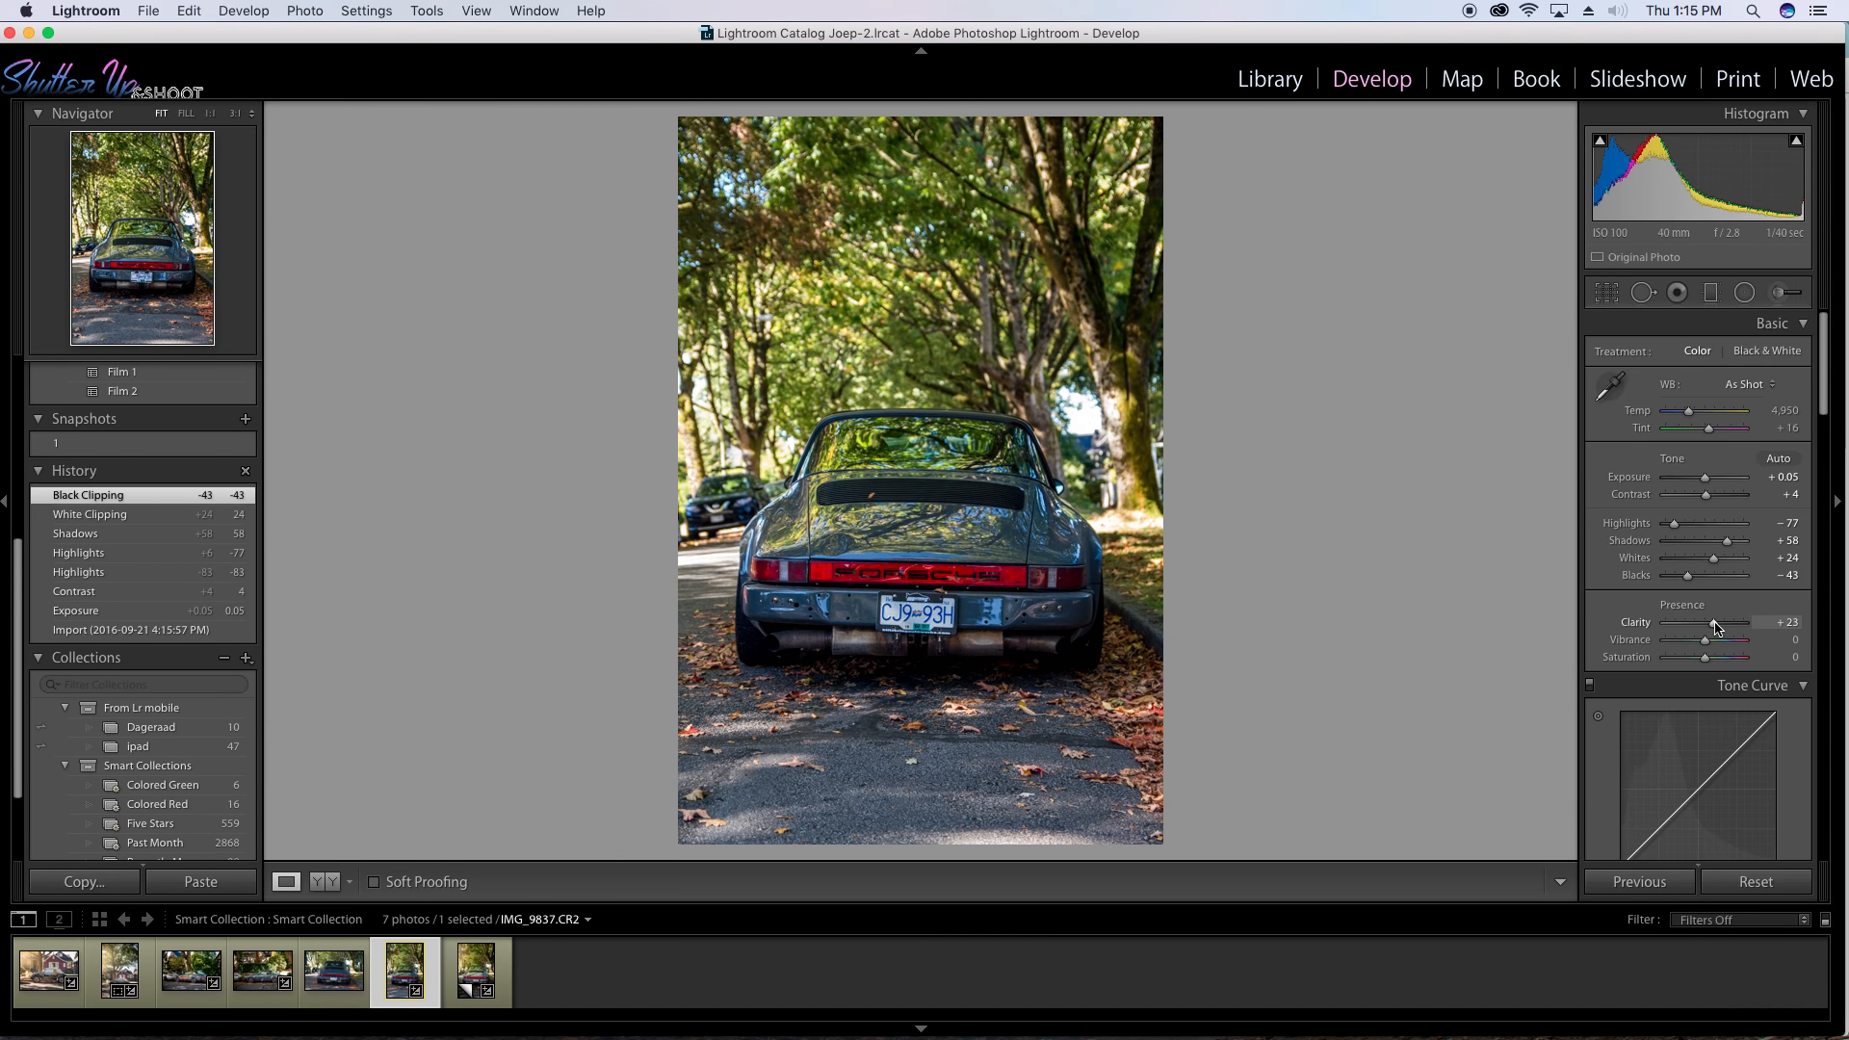
left_click_drag(1718, 627, 1712, 649)
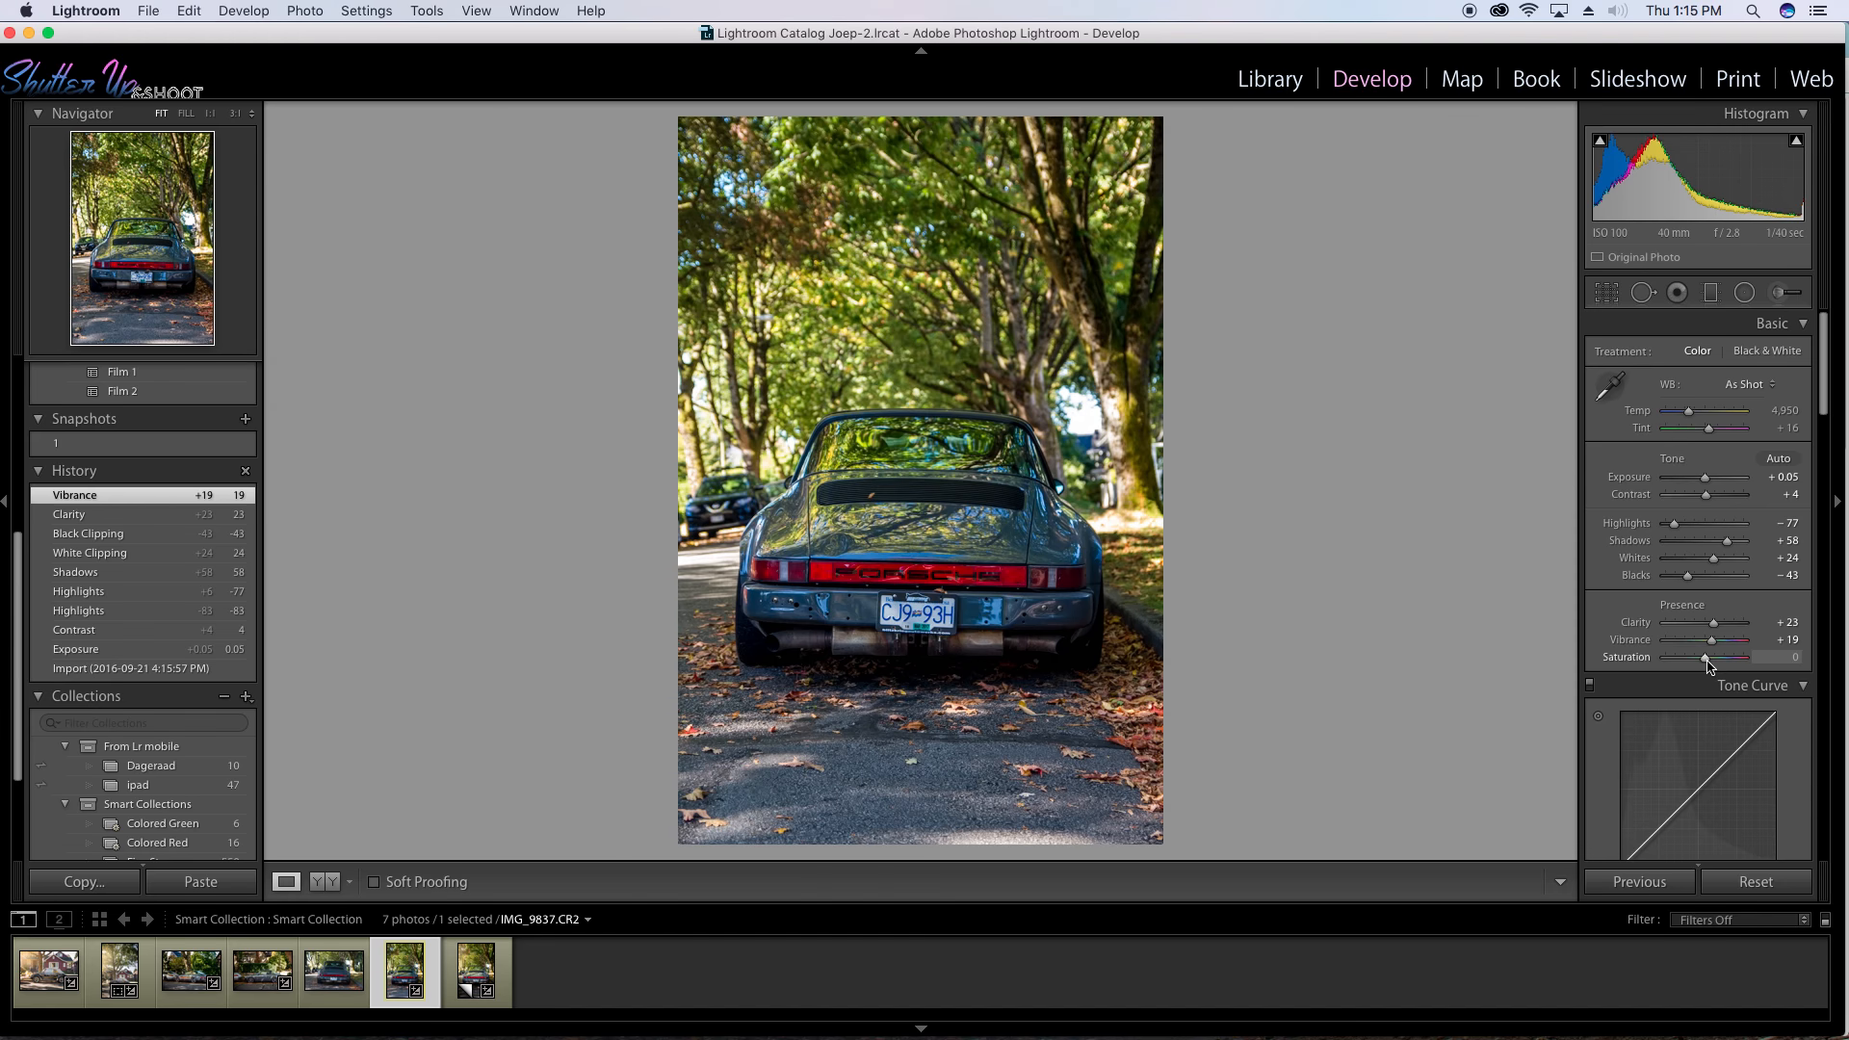
left_click_drag(1704, 660, 1715, 647)
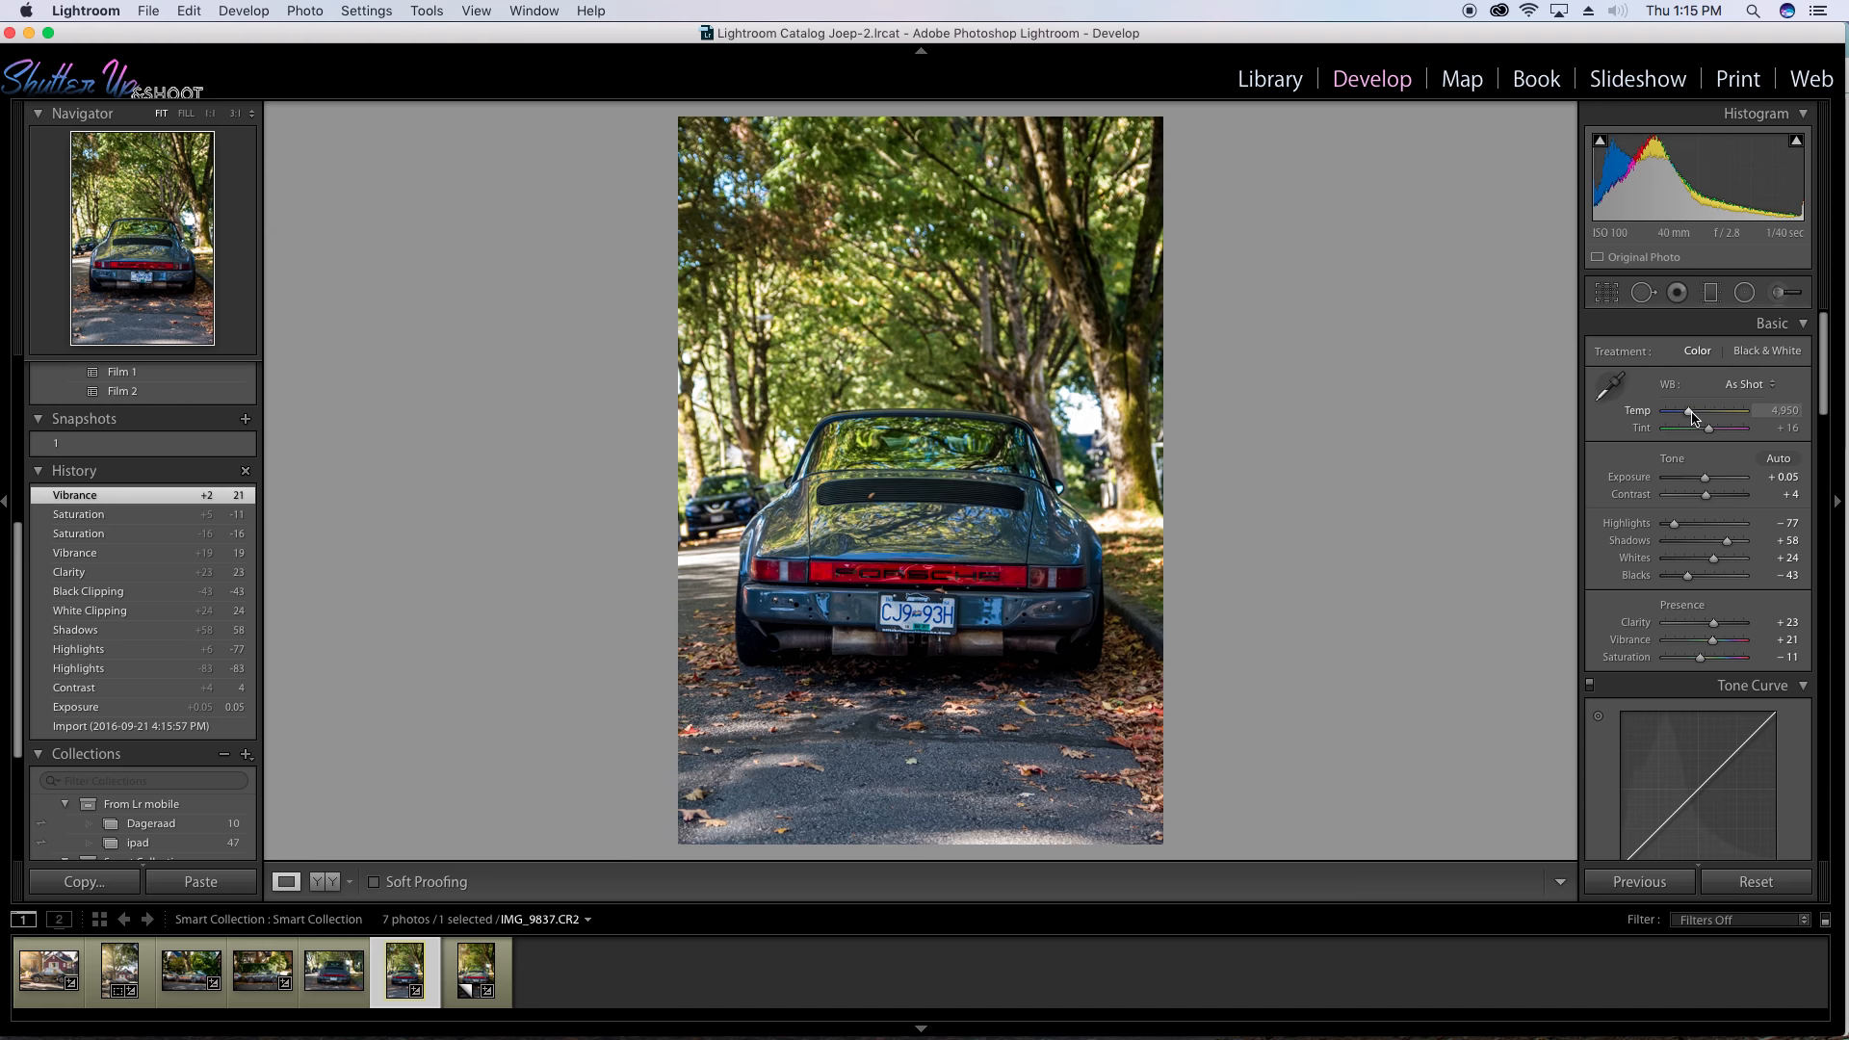
Warm the white balance temperature to 5,431 and lower the blue colour saturation to −24.
left_click_drag(1691, 416, 1694, 418)
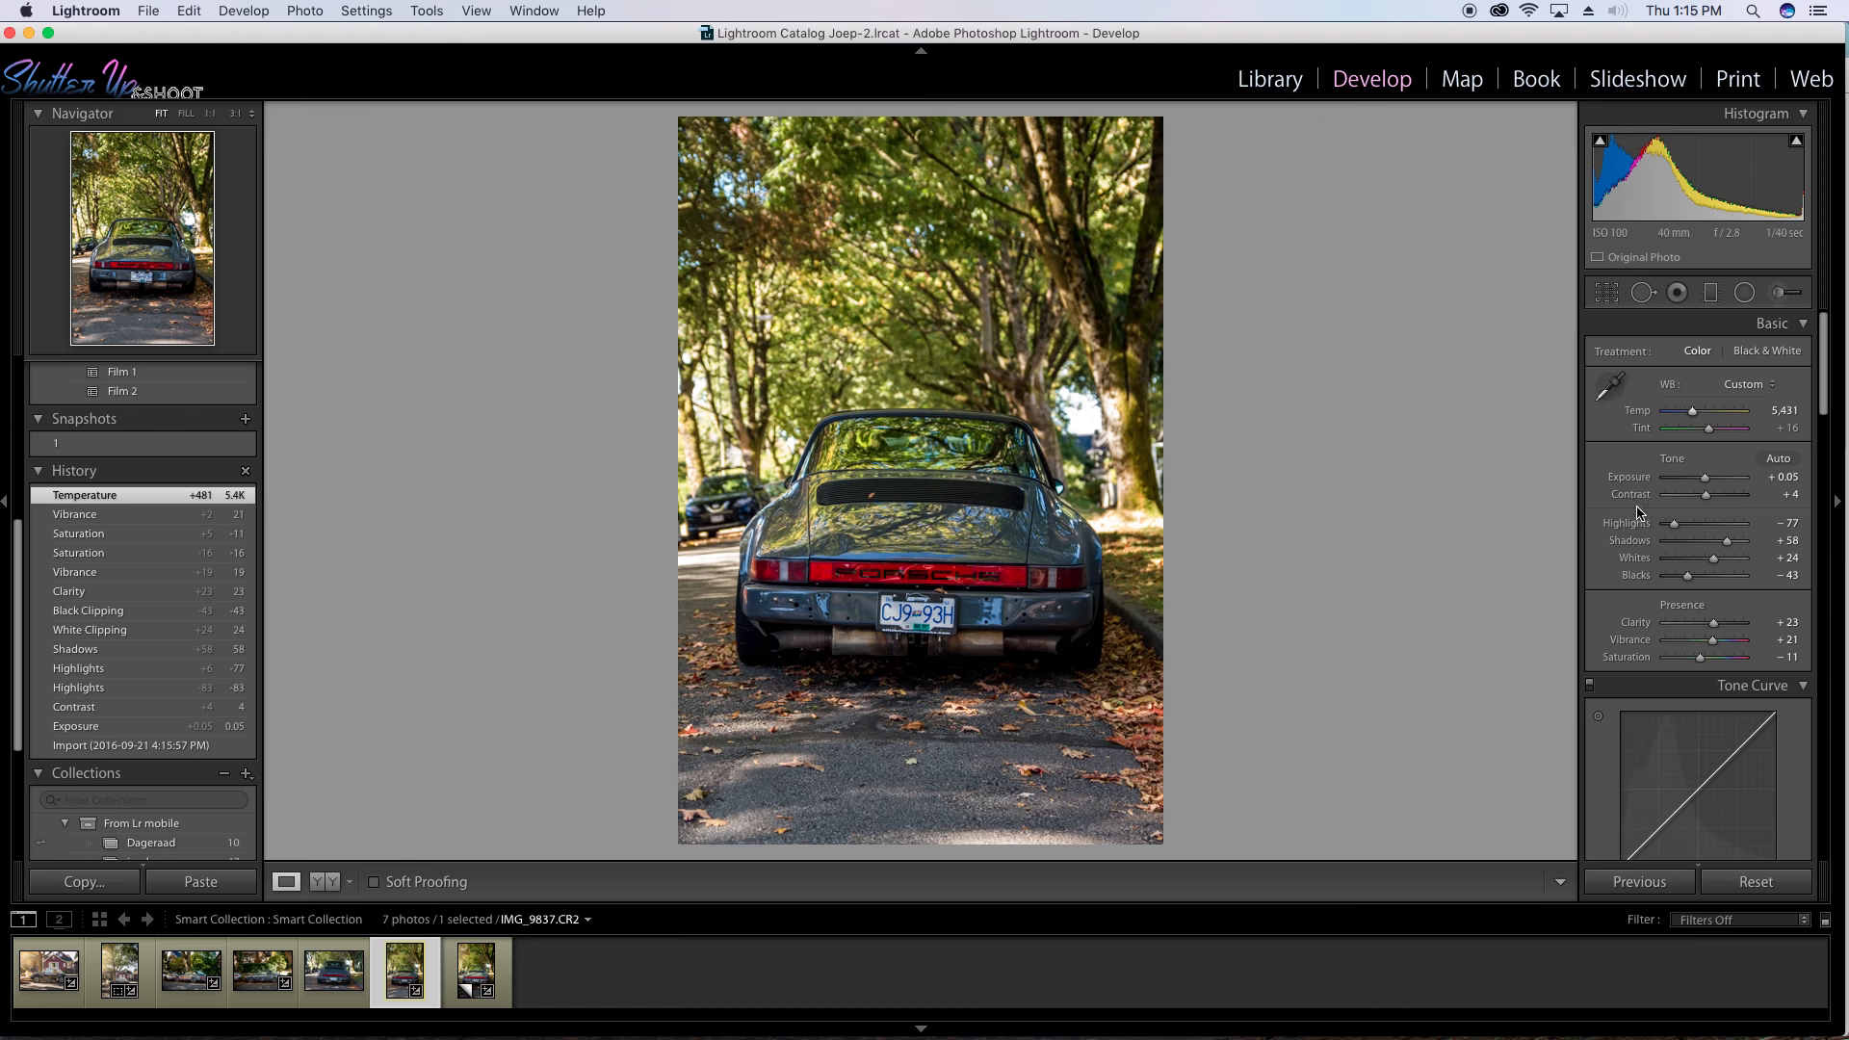
scroll(1627, 525, "down", 5)
scroll(1625, 528, "down", 5)
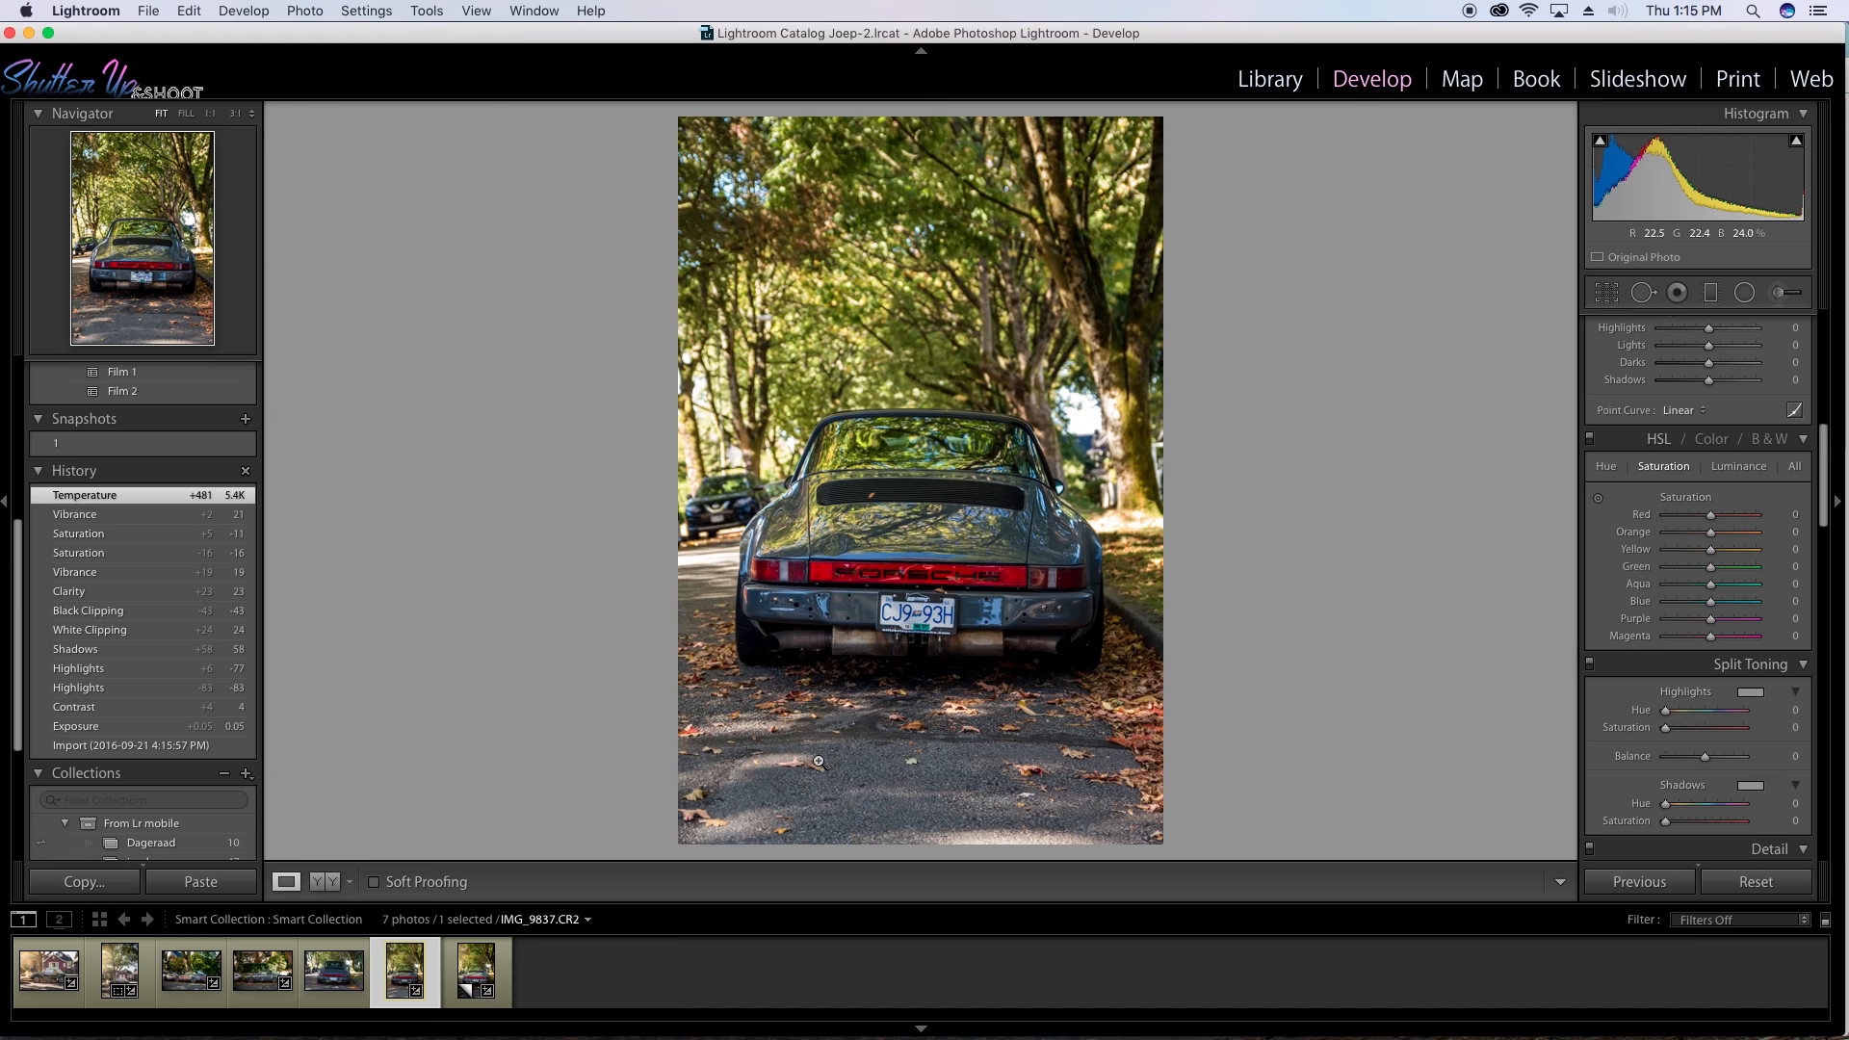
left_click_drag(1711, 603, 1702, 605)
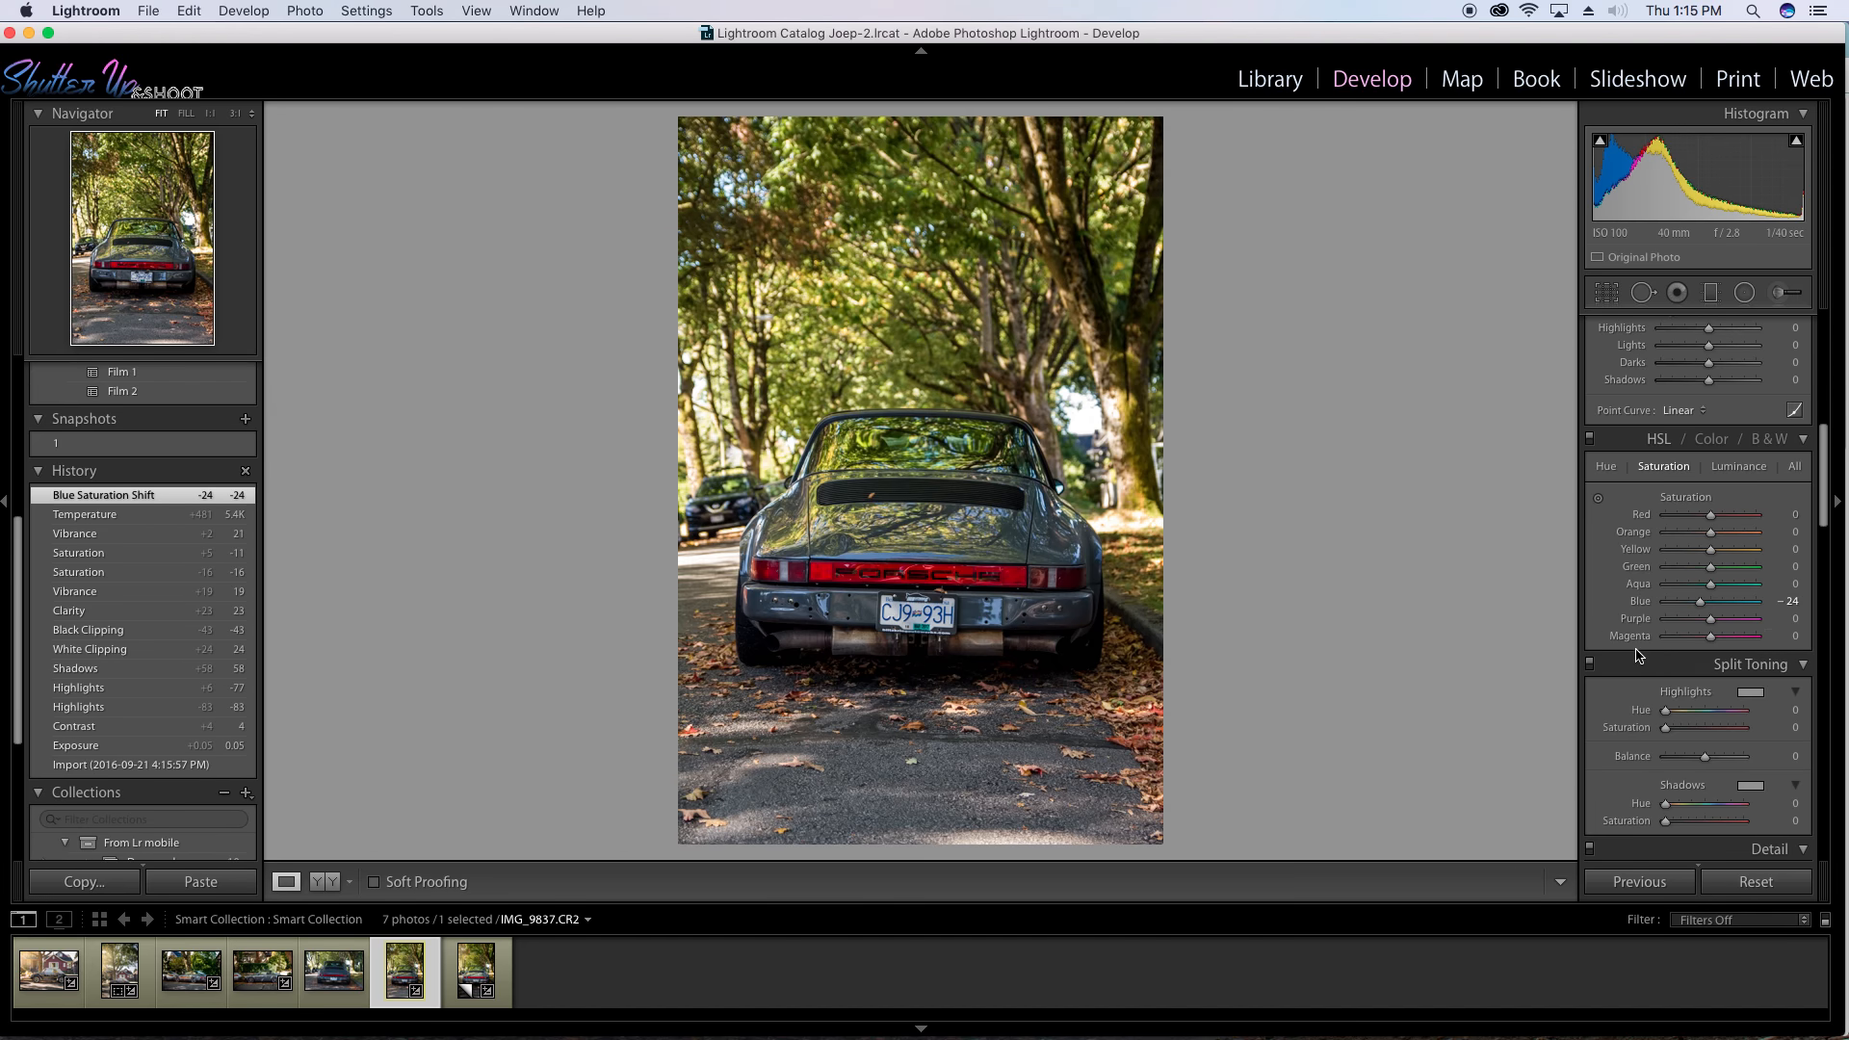
Sharpen the photo with Amount 51 and edge Masking 56, checking the car's rear at full magnification.
scroll(1637, 638, "down", 10)
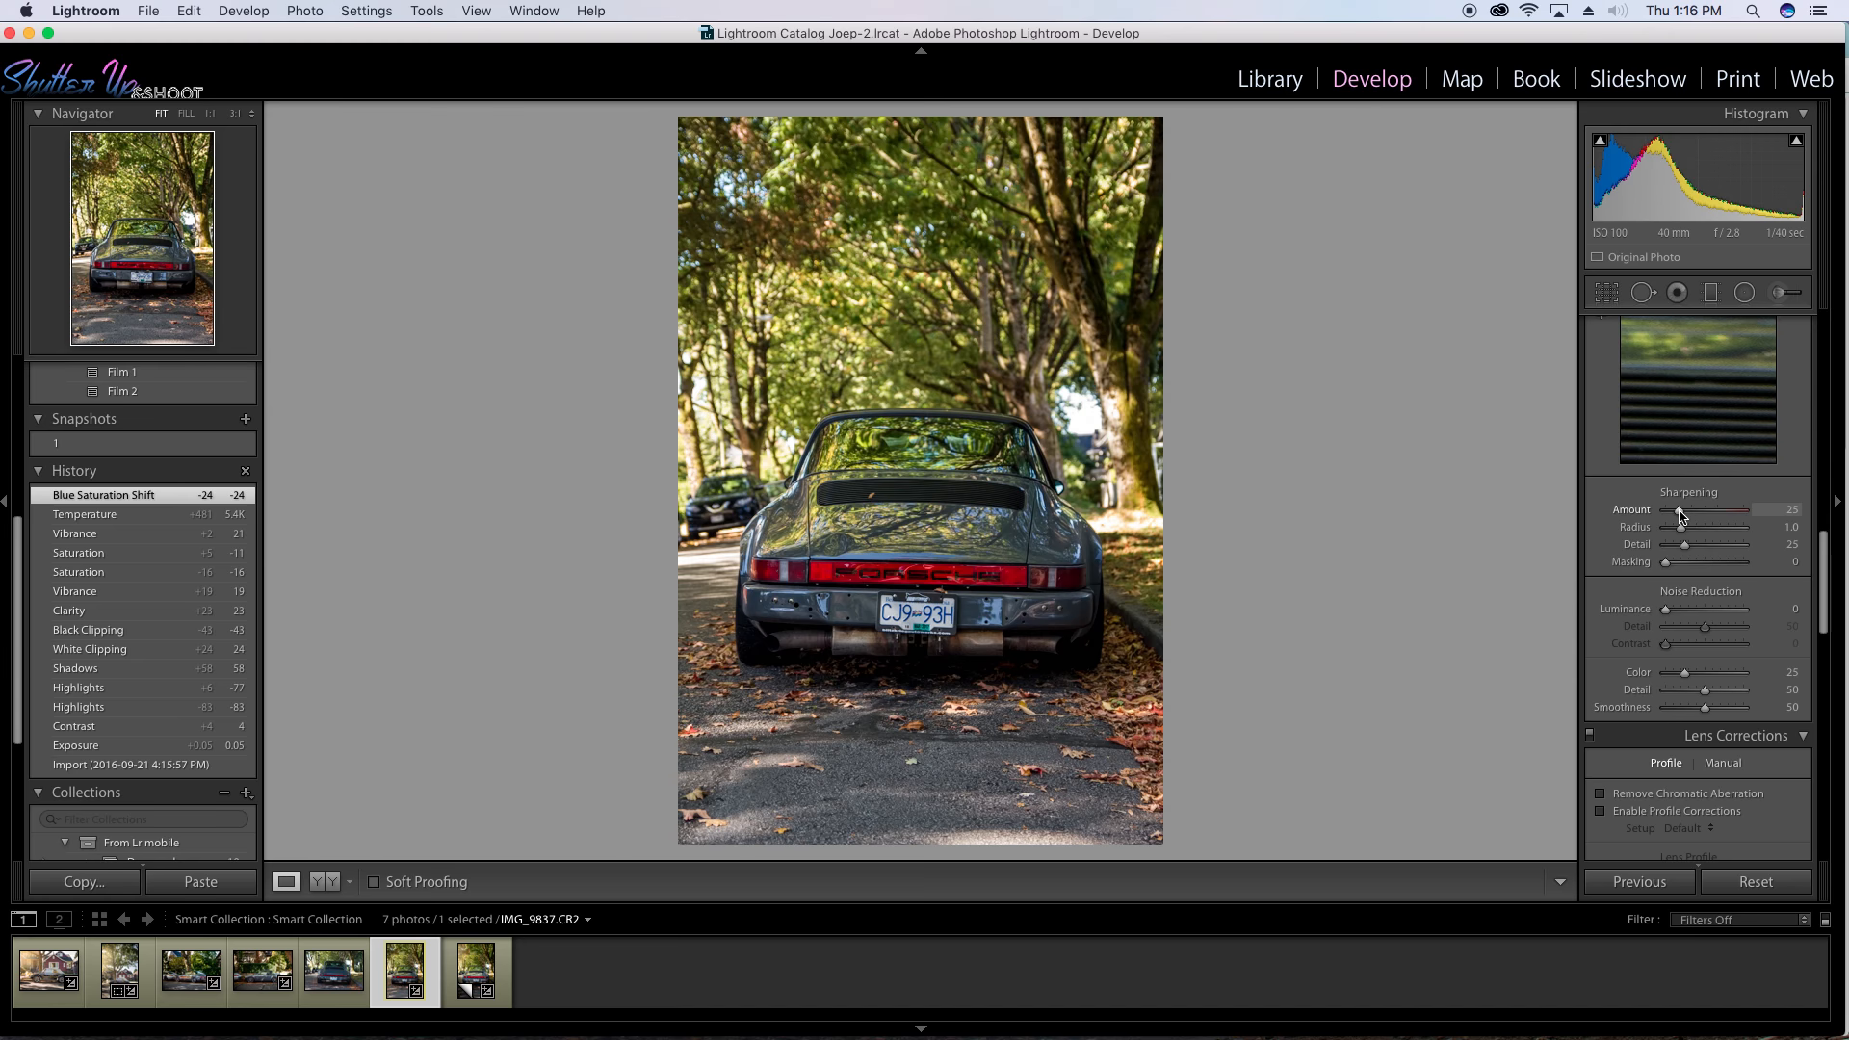
left_click_drag(1678, 514, 1695, 520)
left_click(968, 626)
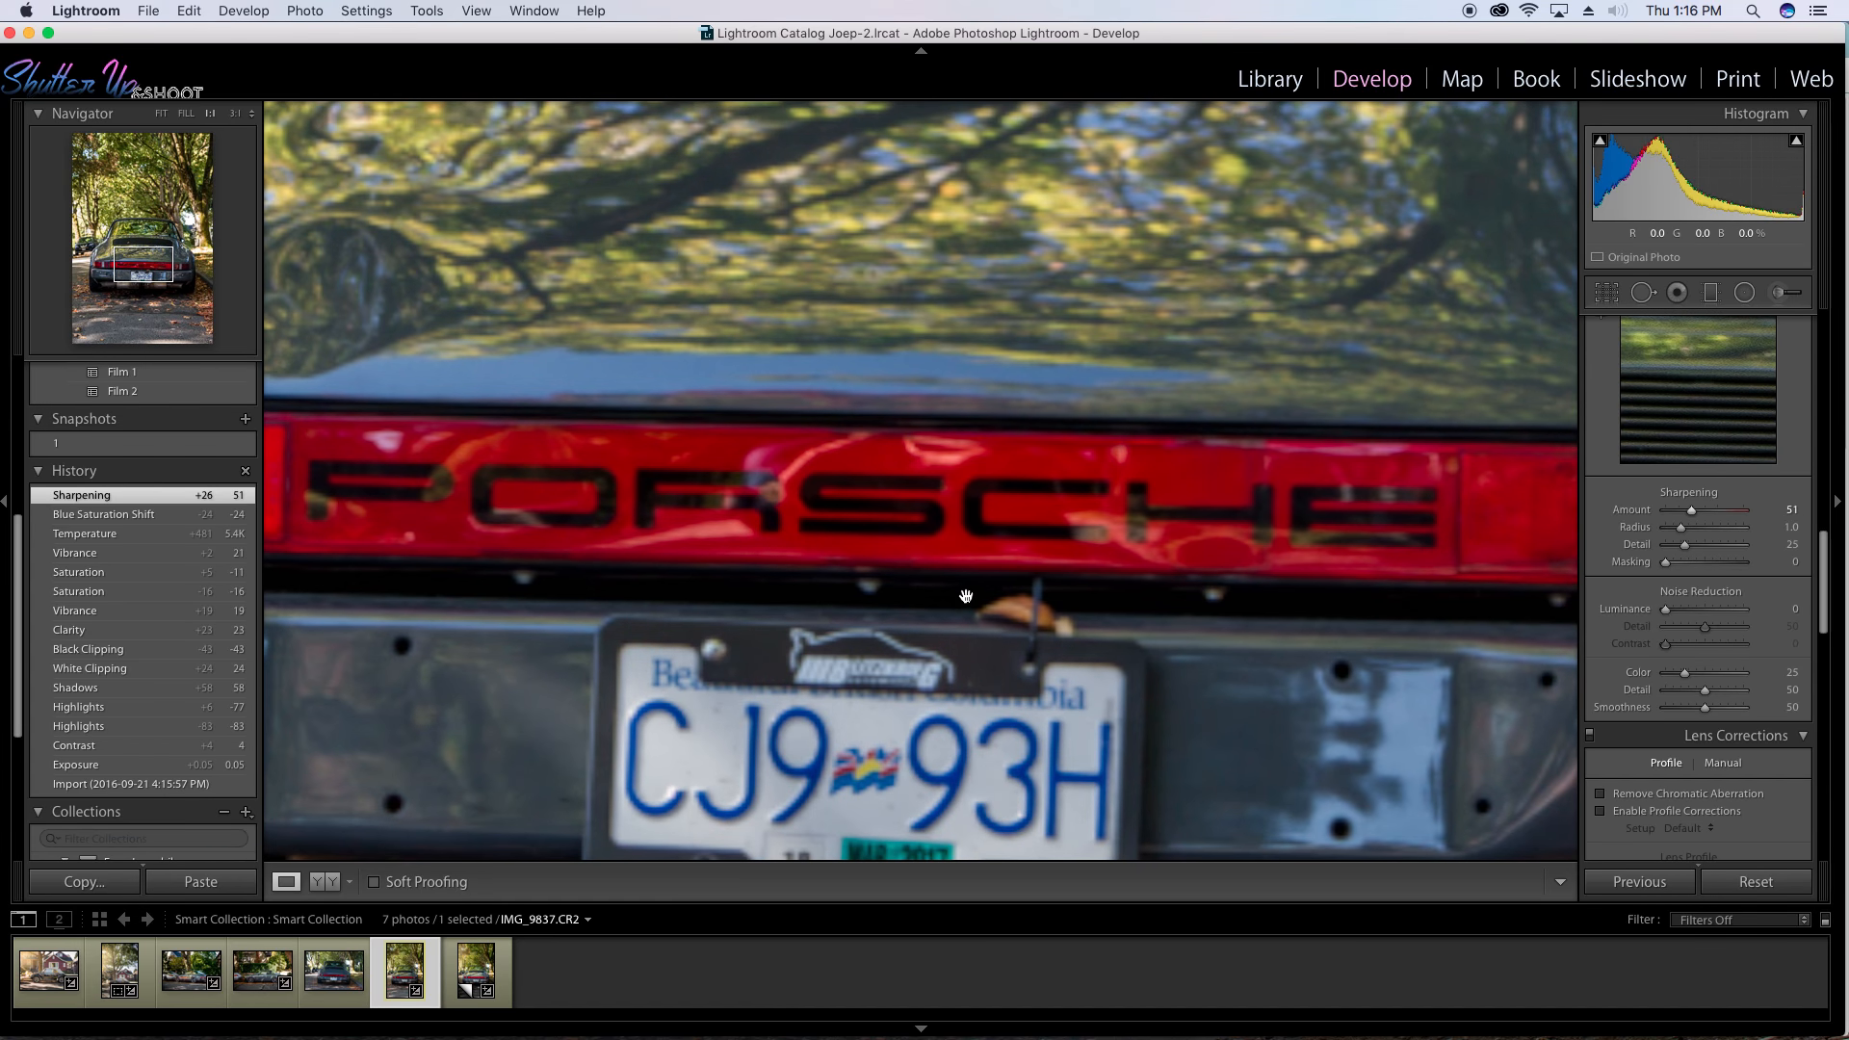
left_click(974, 541)
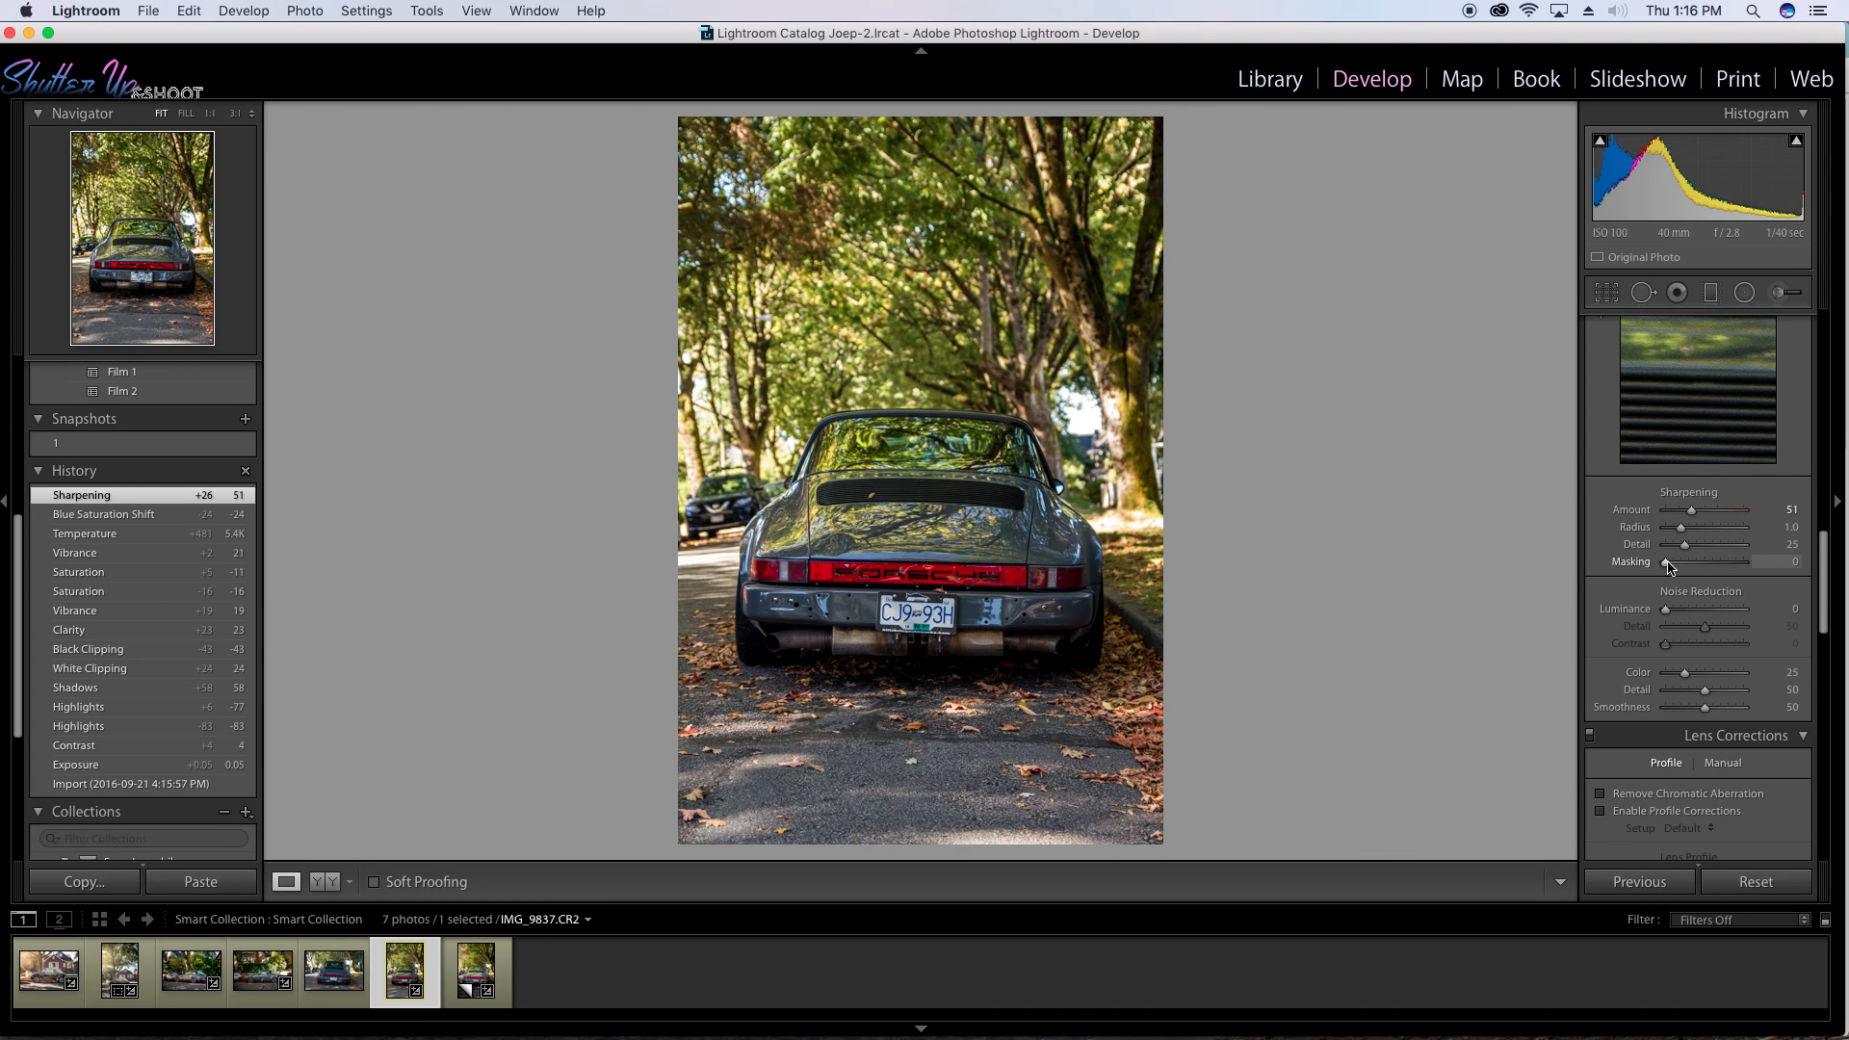
left_click_drag(1669, 566, 1713, 568)
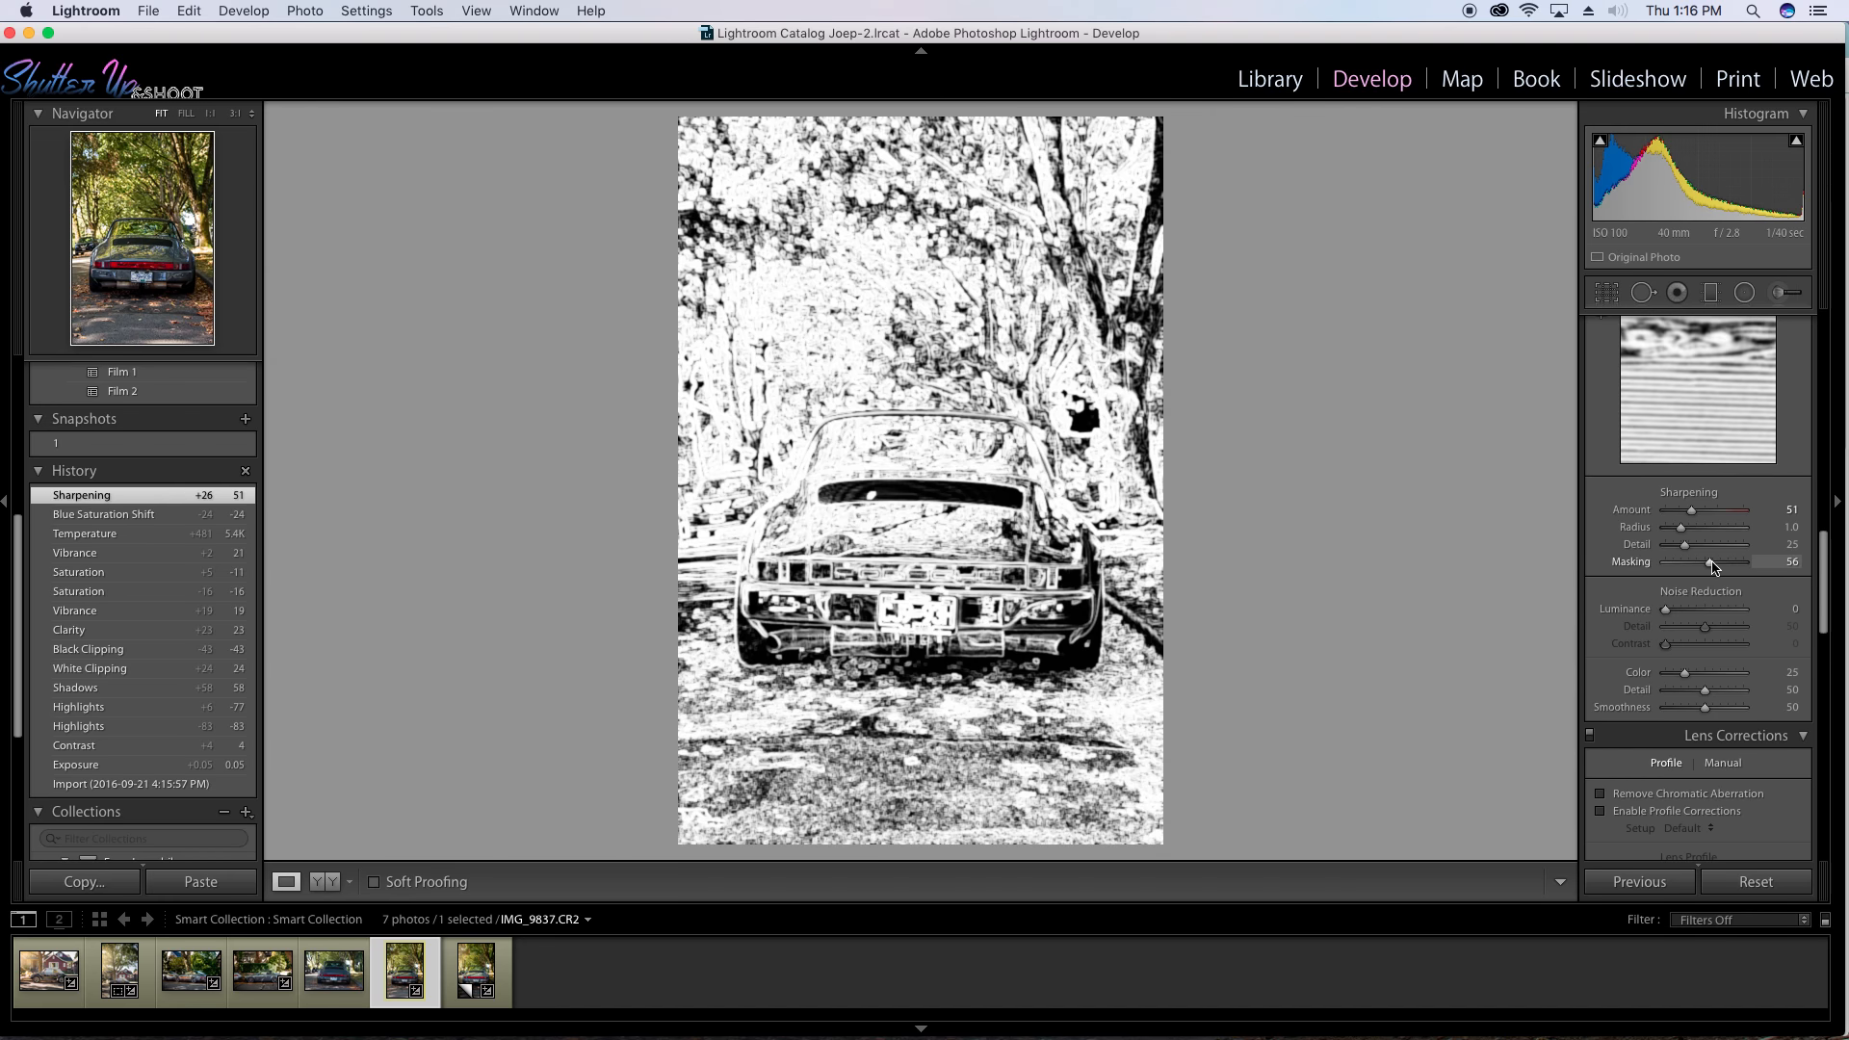
left_click_drag(1713, 567, 1714, 567)
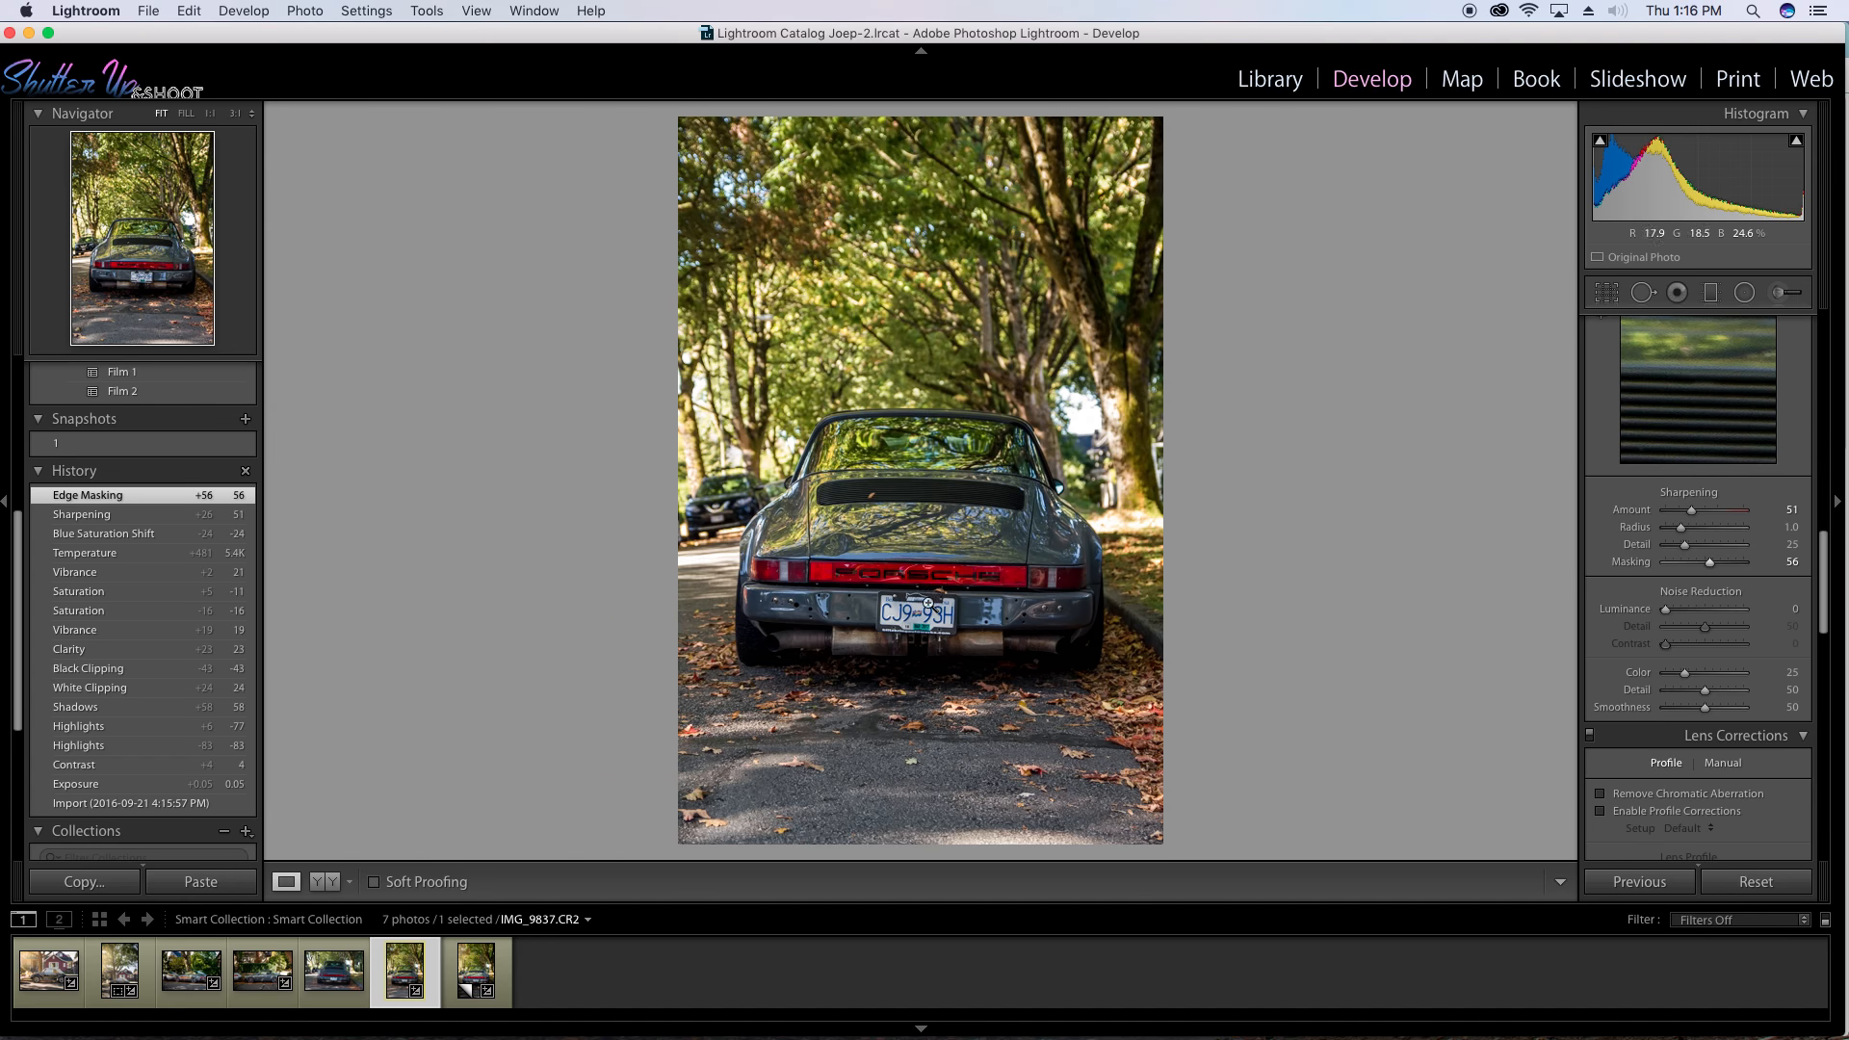
left_click(1018, 564)
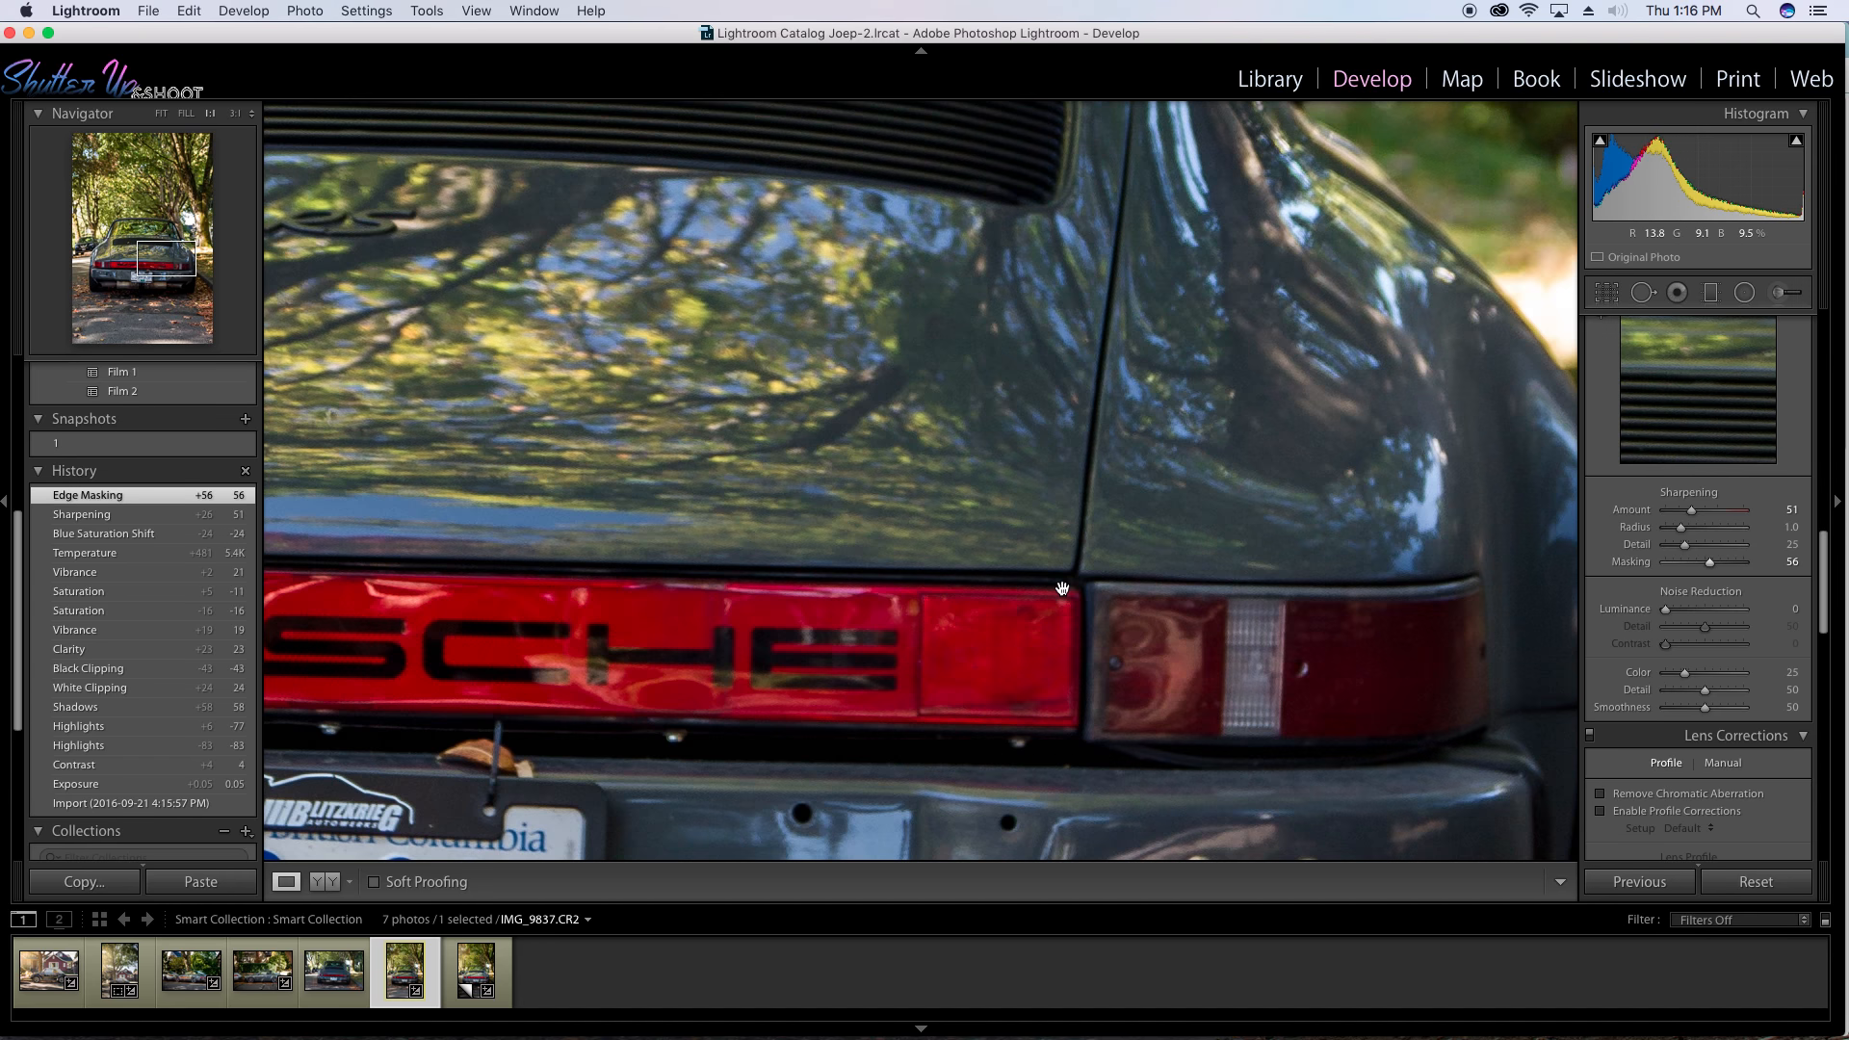
left_click(1063, 591)
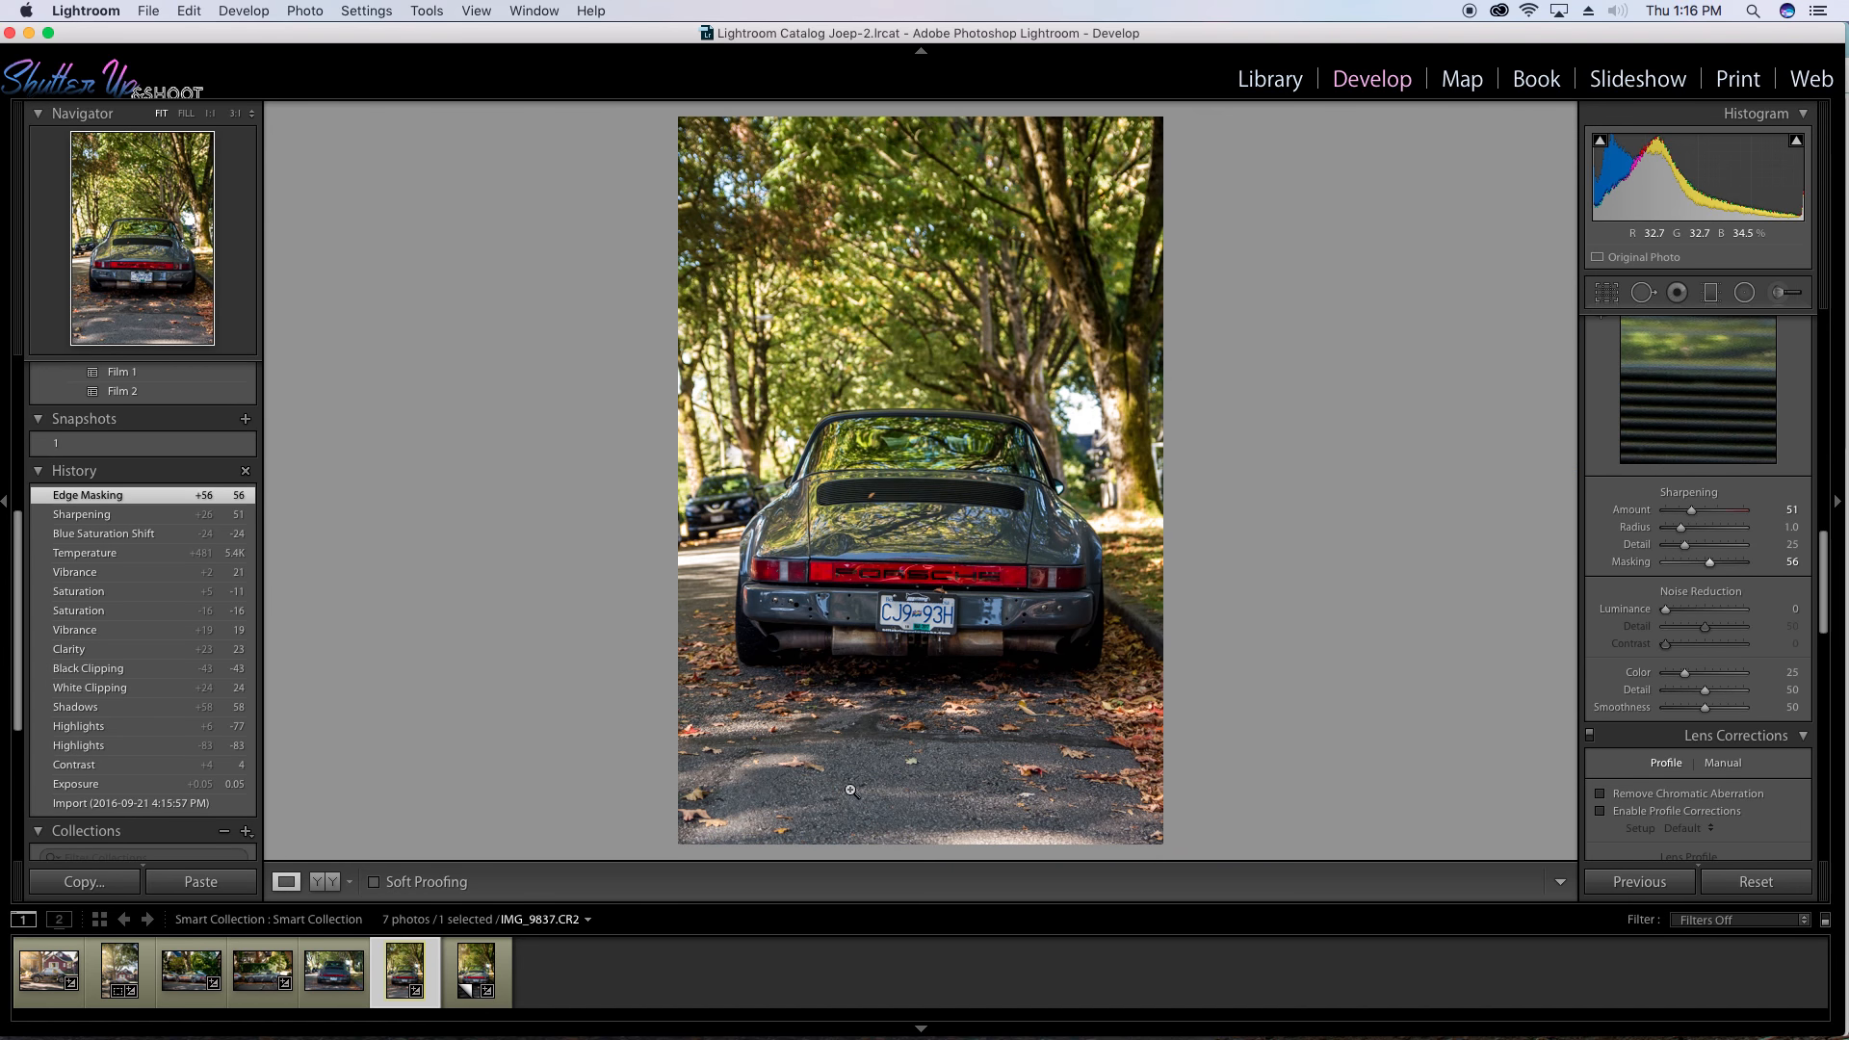
Enable chromatic aberration removal in the photo's lens corrections.
scroll(1634, 598, "down", 3)
scroll(1634, 598, "down", 2)
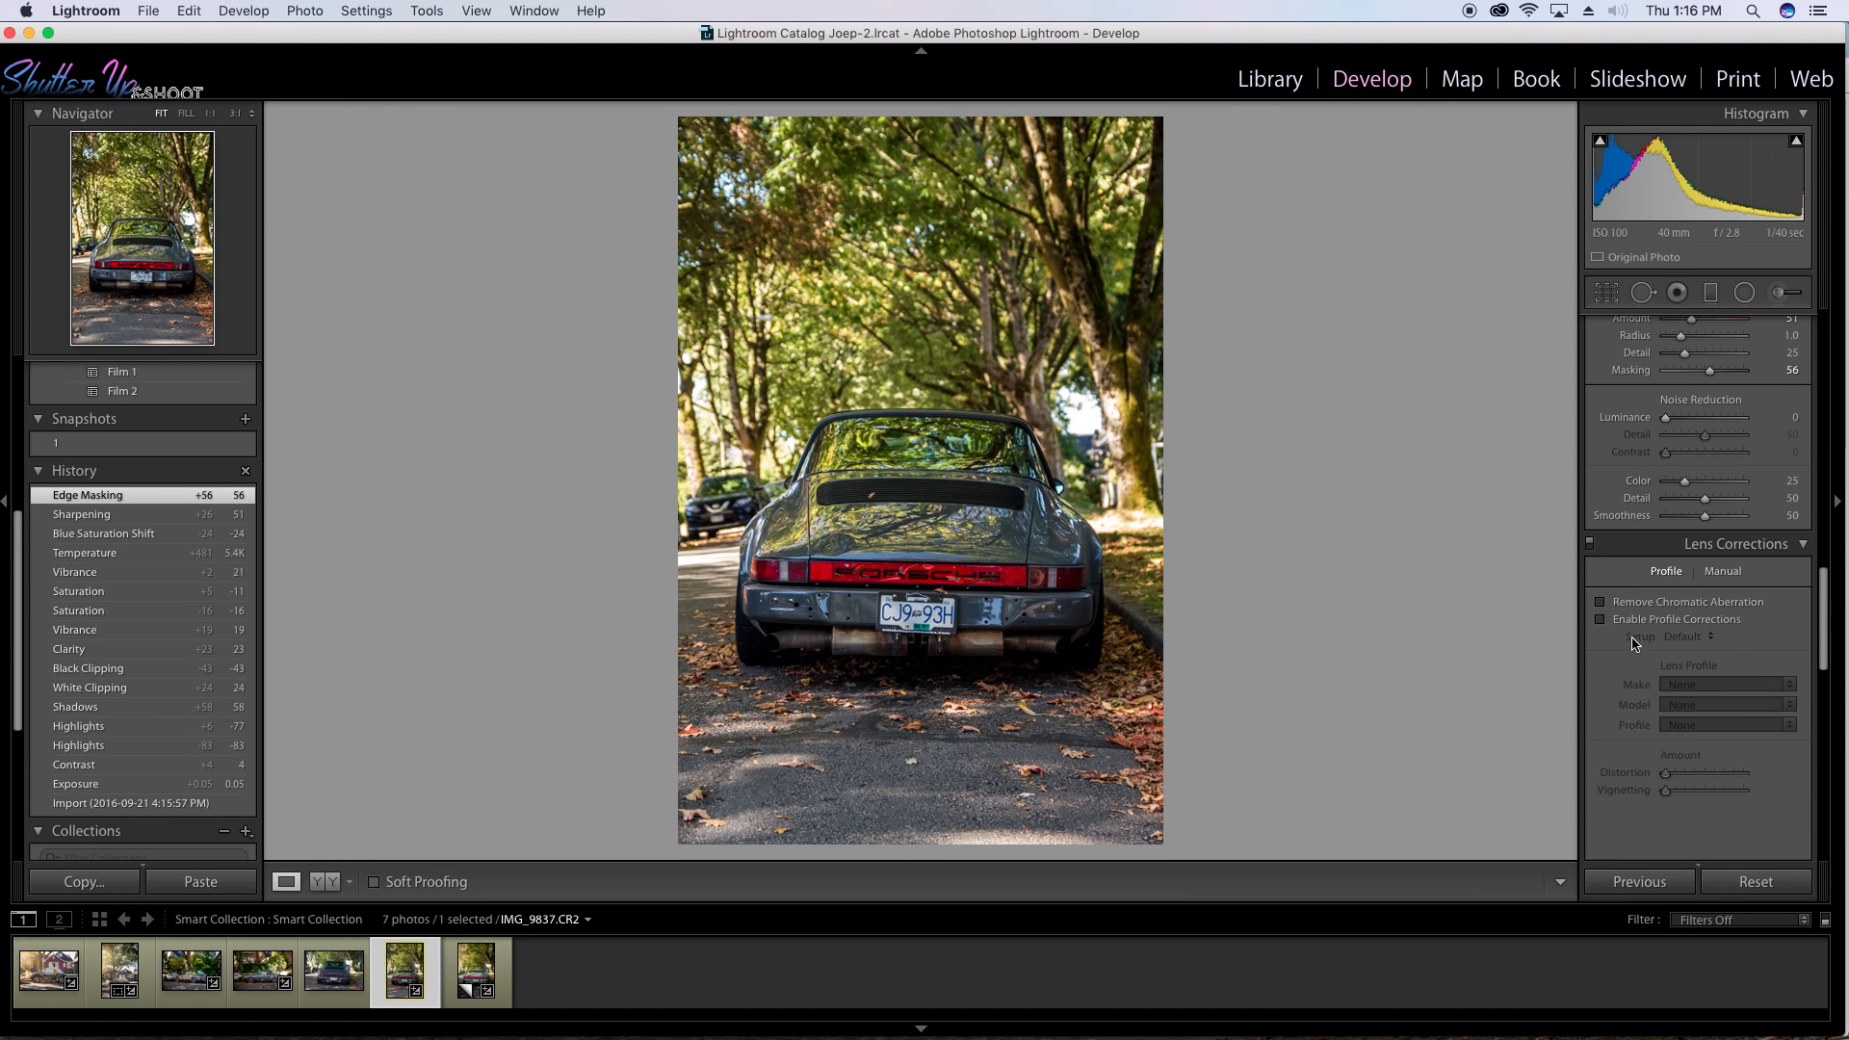
left_click(1602, 605)
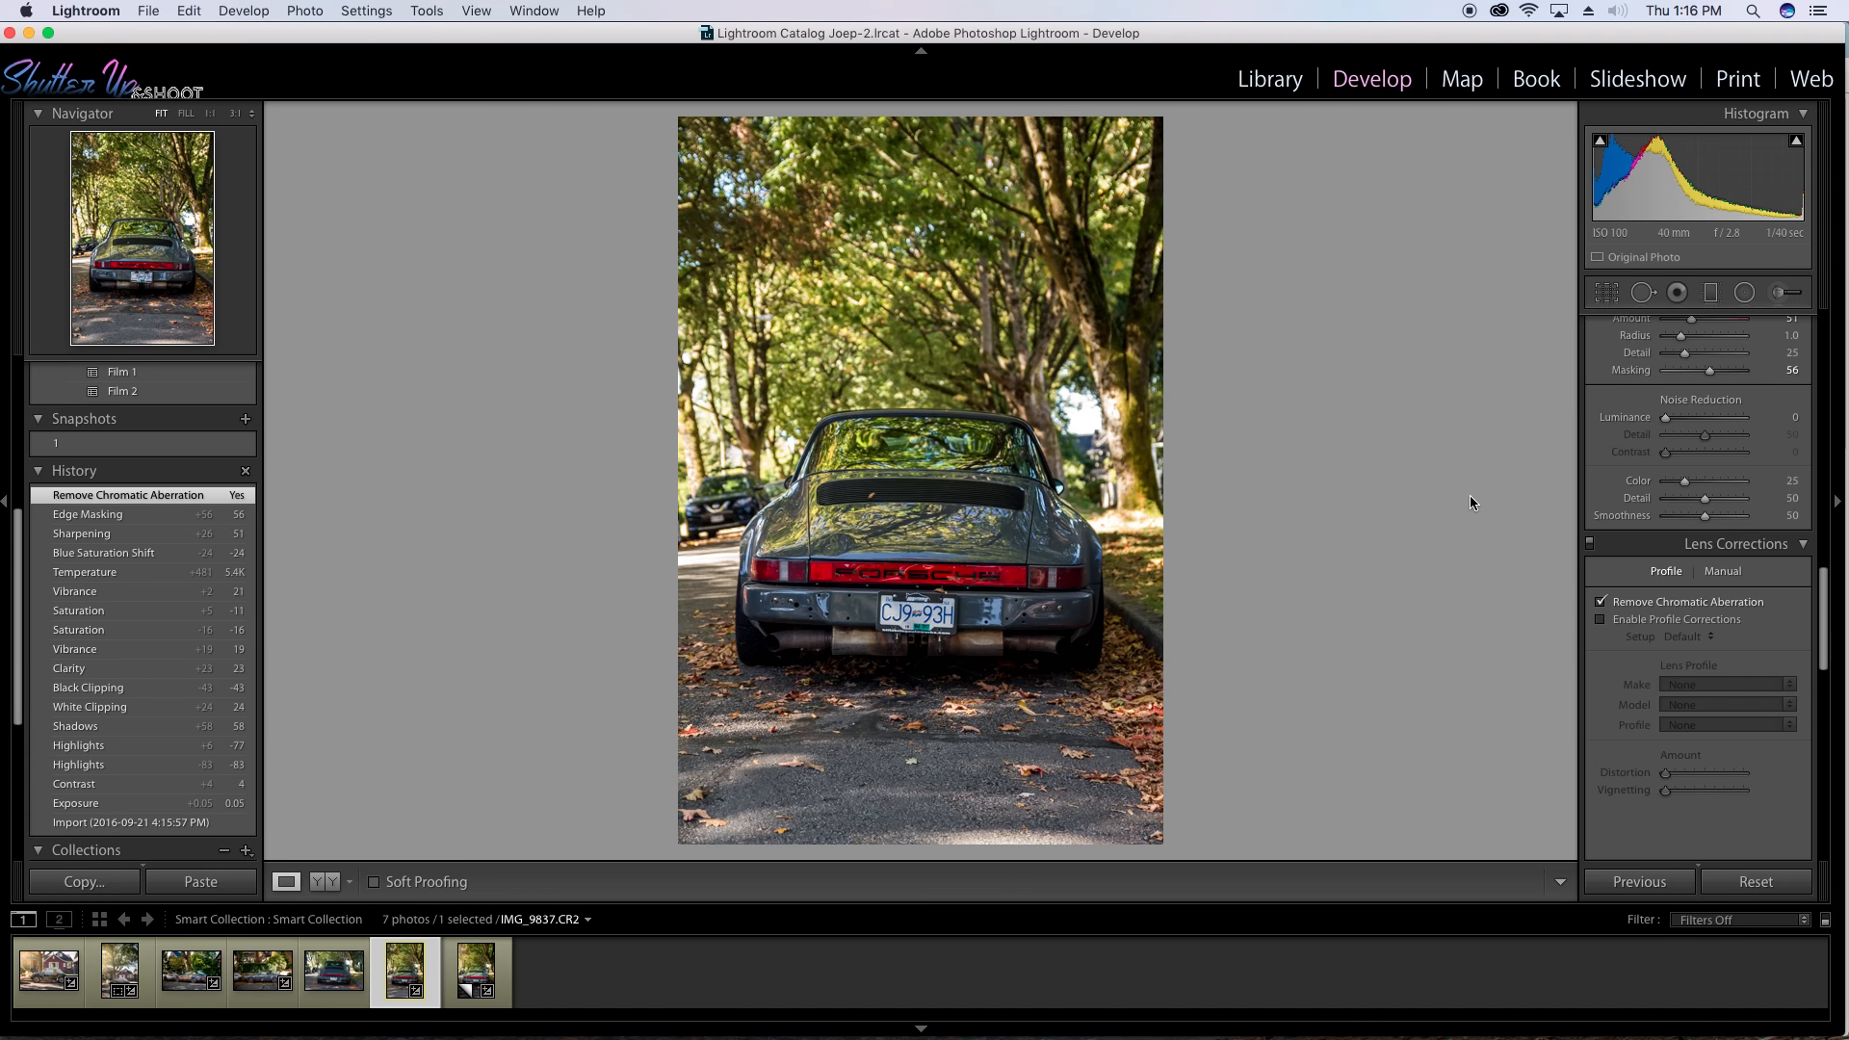
Add a dark post-crop vignette with Amount −31, Midpoint 73, Roundness −3 and Feather 80.
scroll(1652, 536, "down", 10)
scroll(1601, 508, "down", 3)
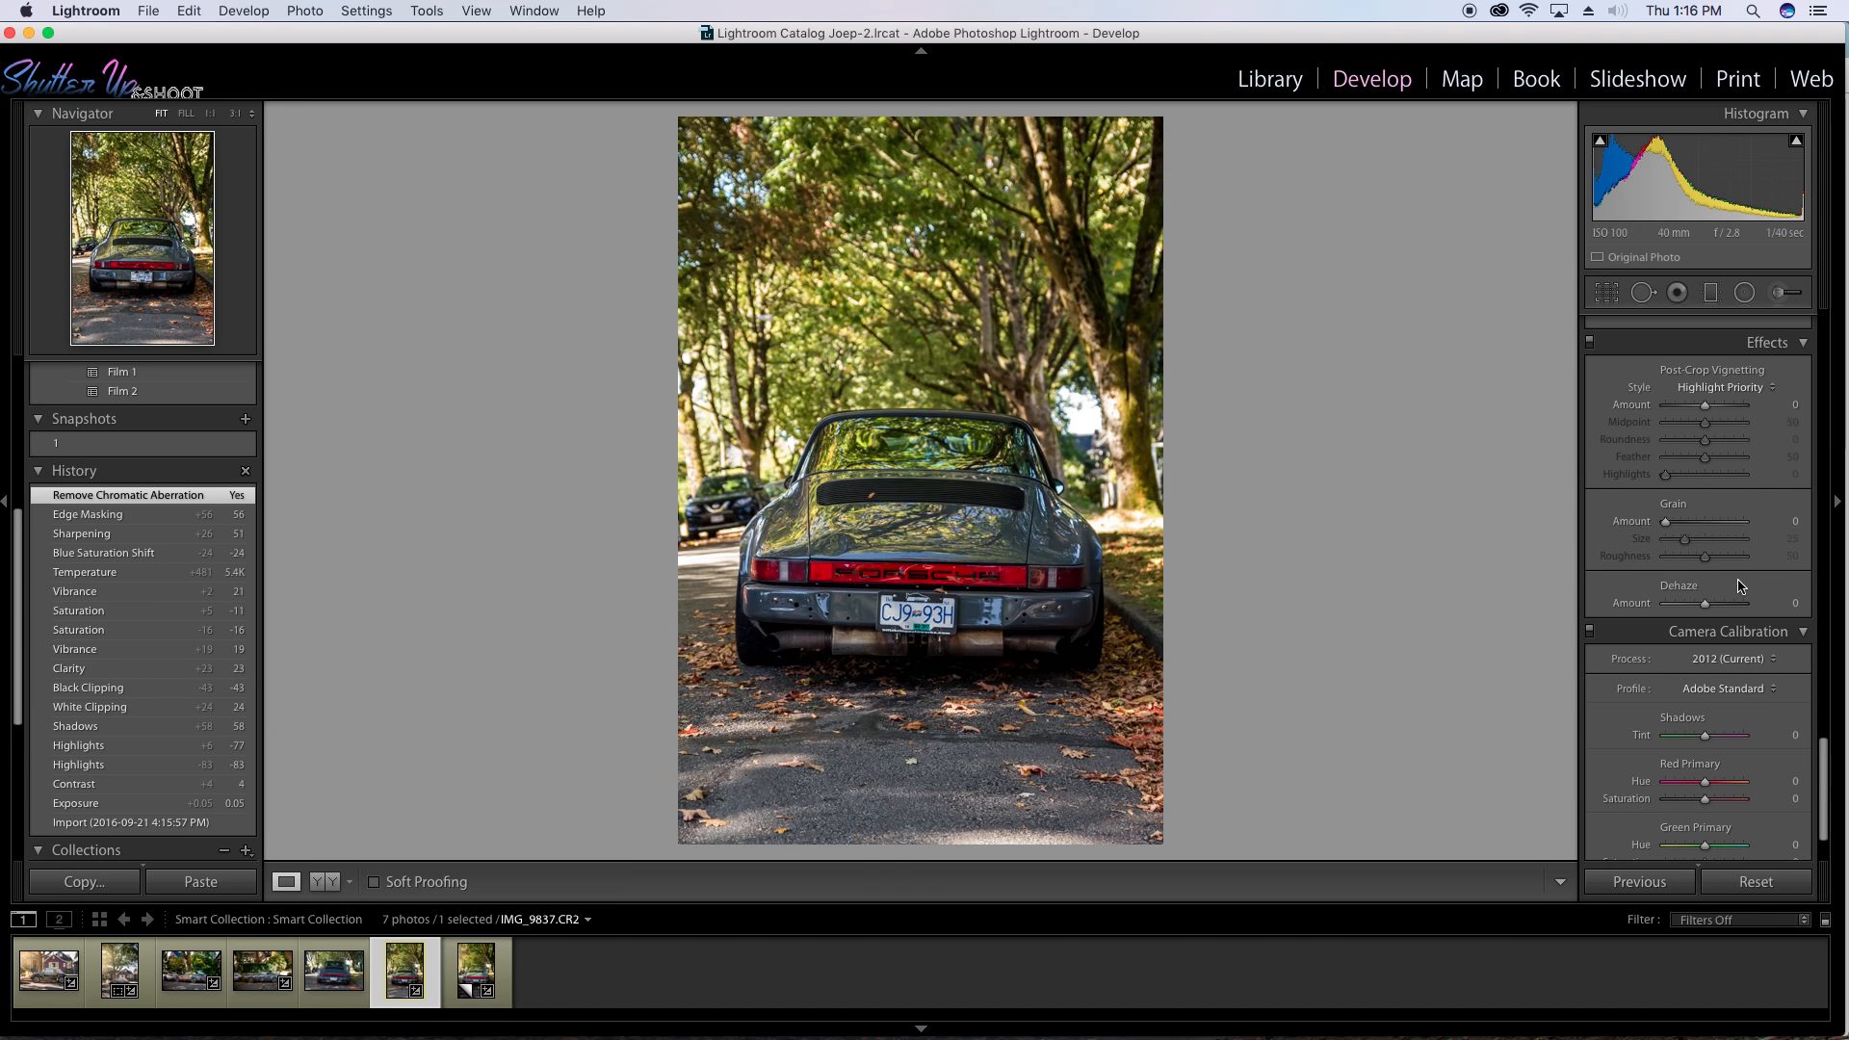
left_click_drag(1706, 405, 1703, 439)
left_click_drag(1705, 421, 1731, 469)
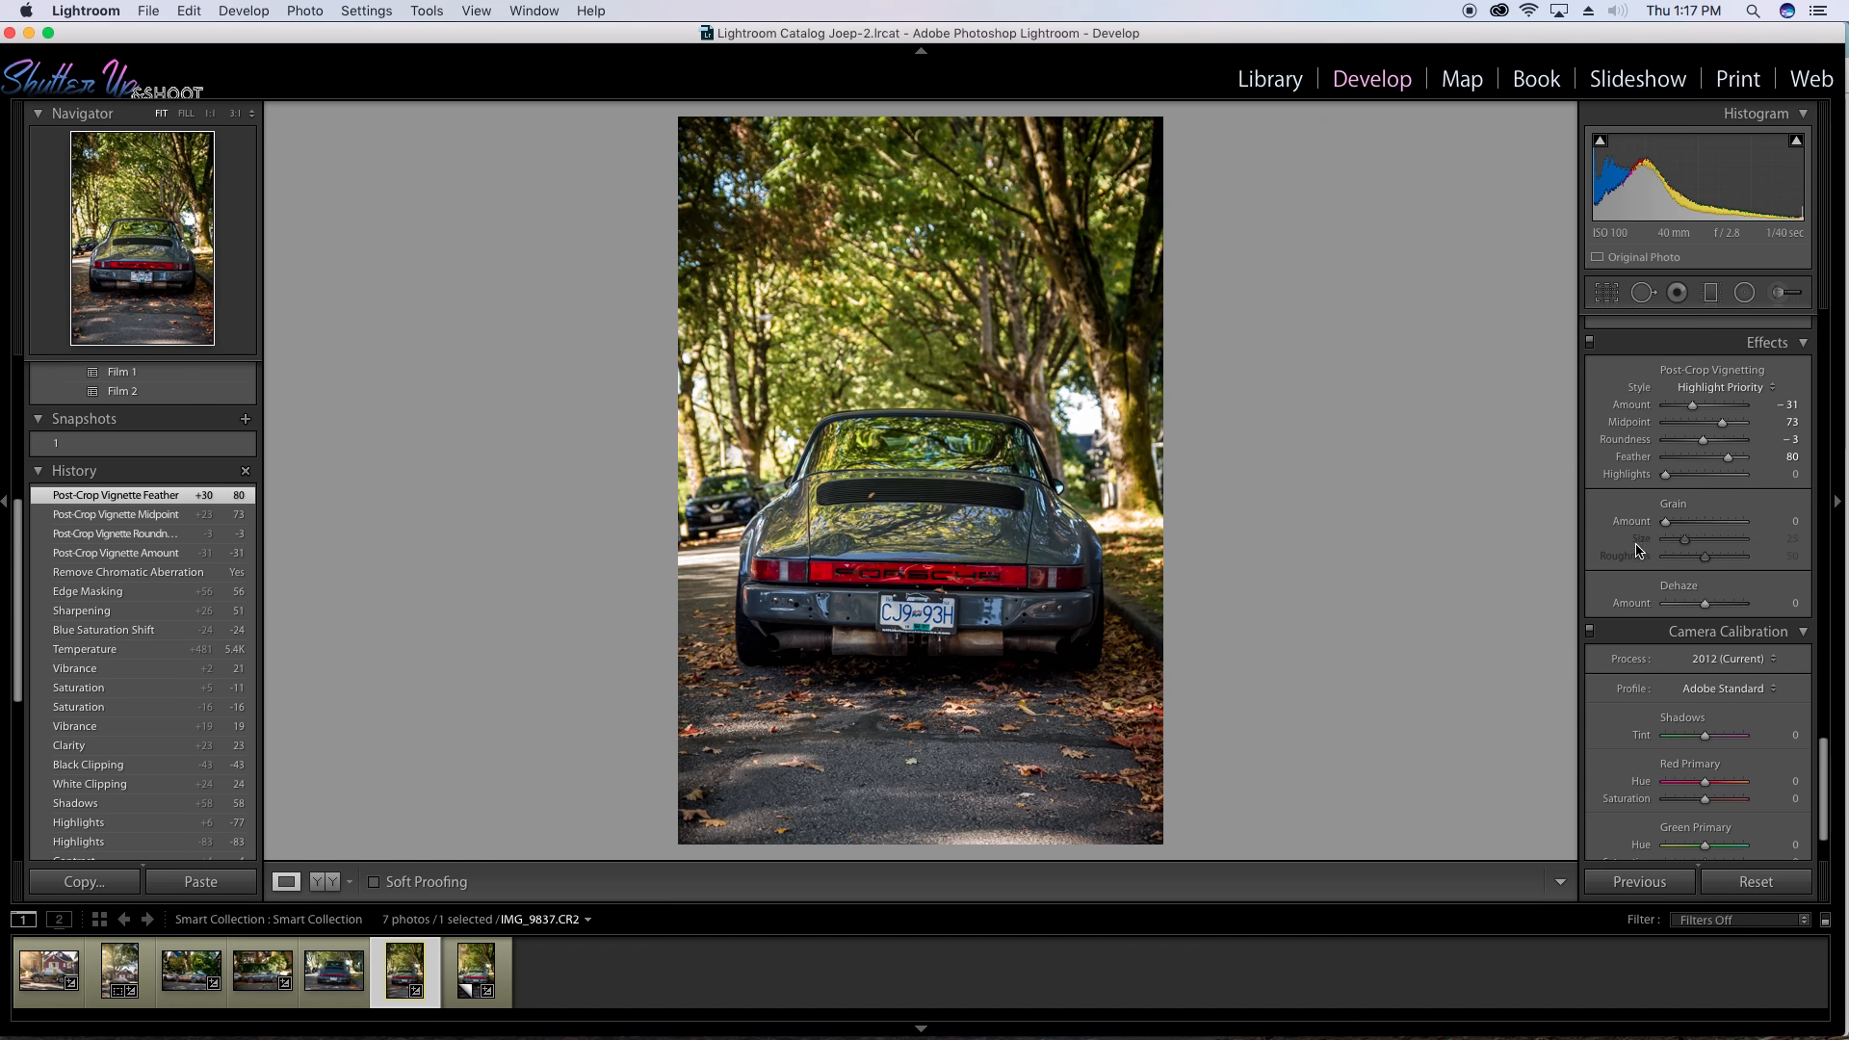
scroll(1634, 543, "up", 10)
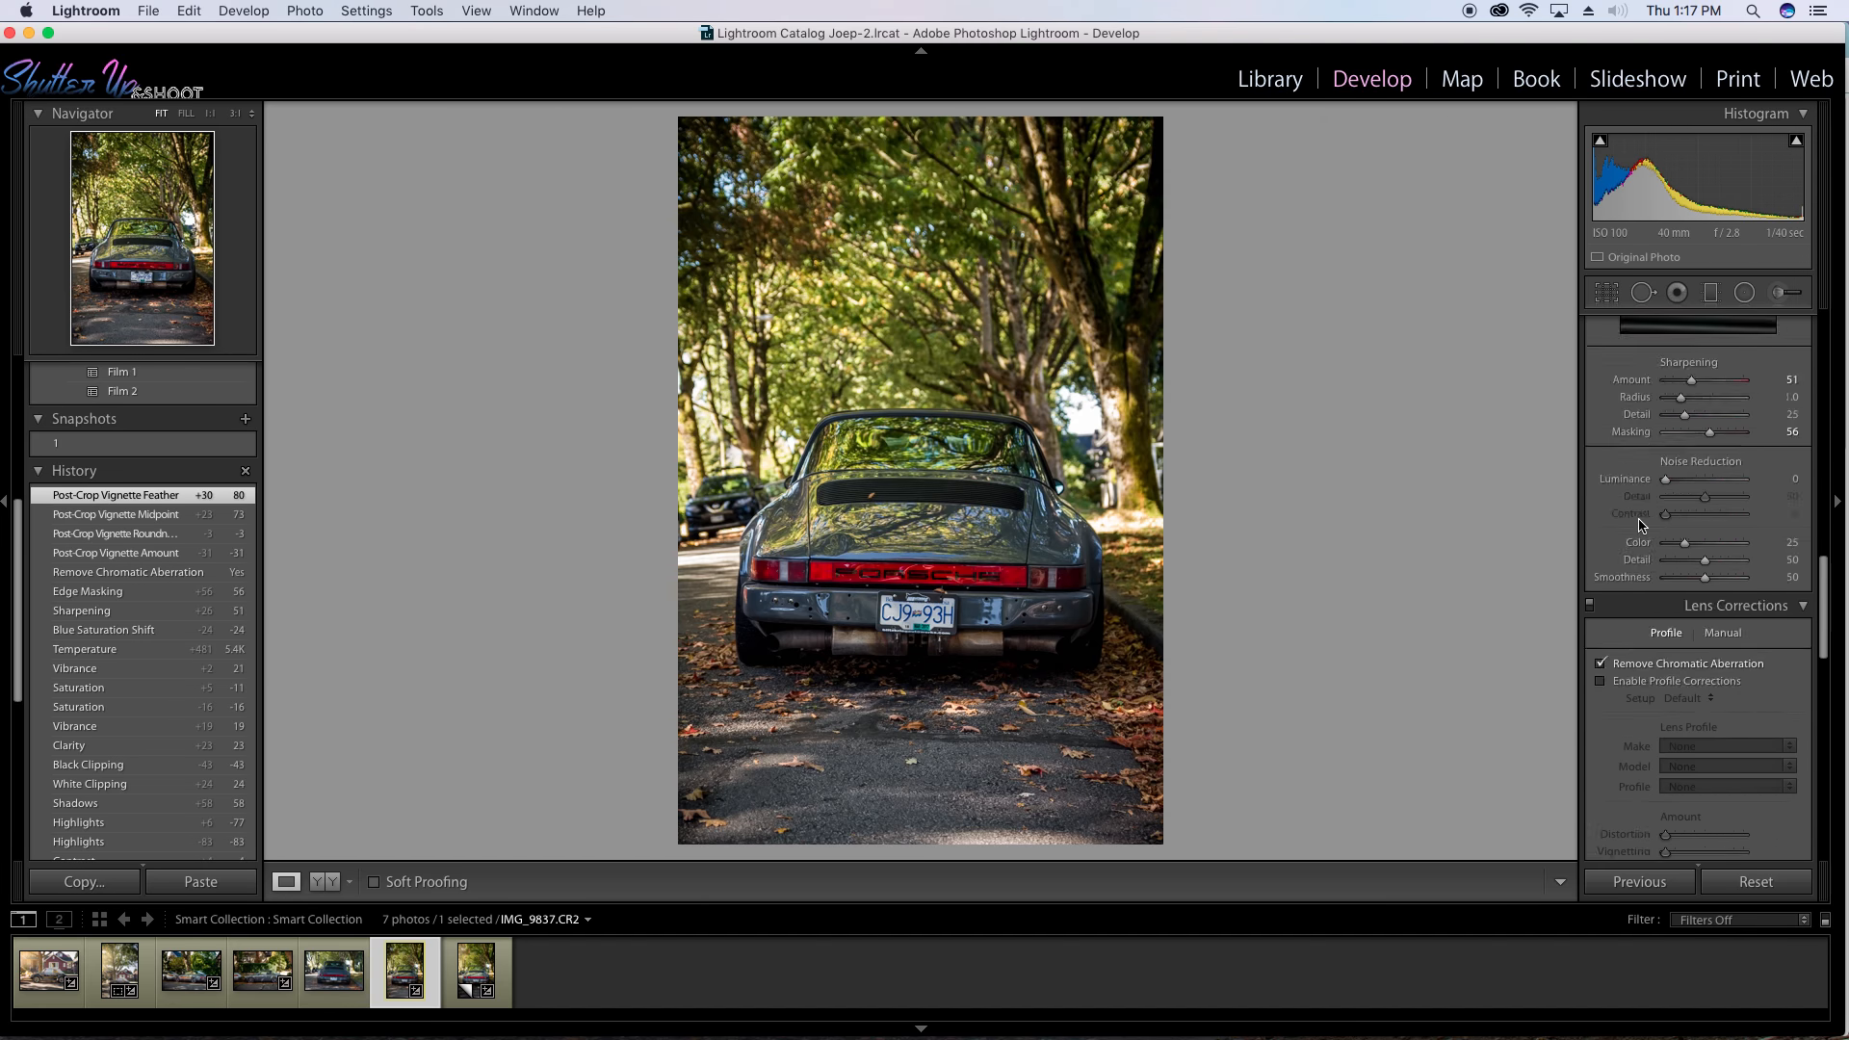
scroll(1642, 524, "up", 5)
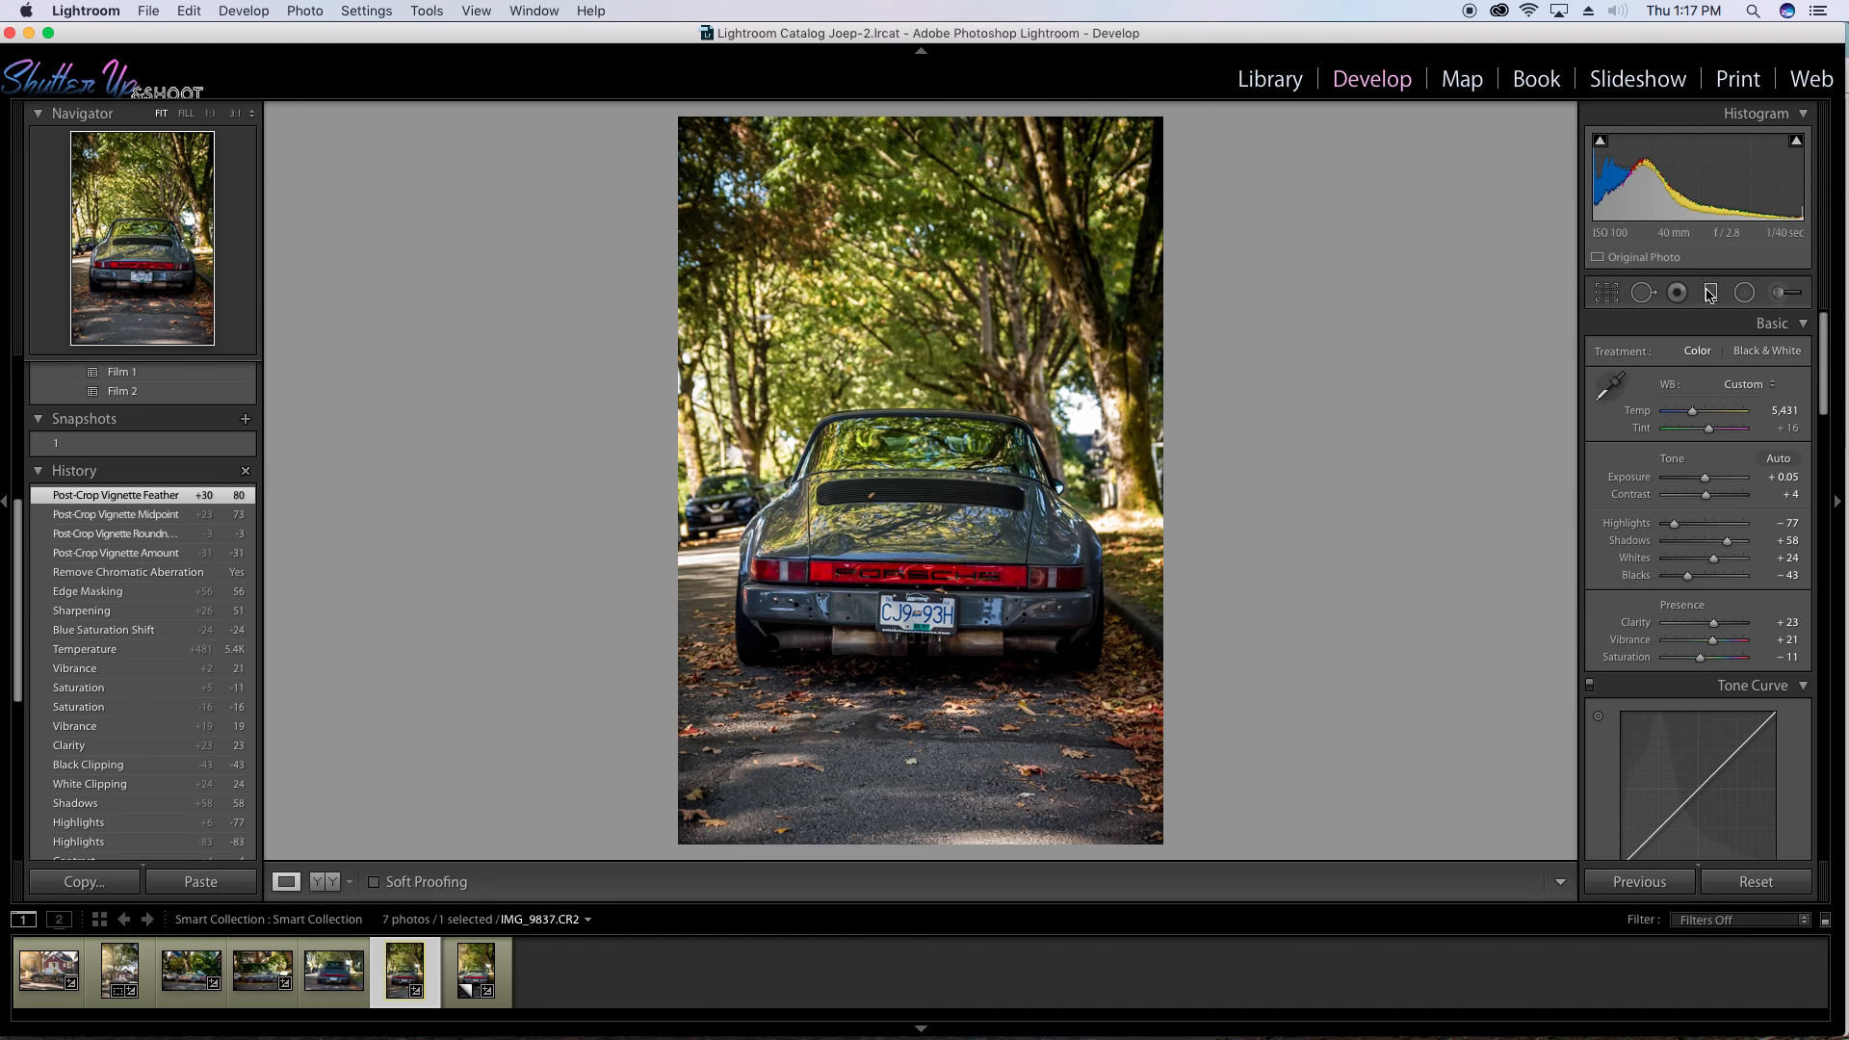
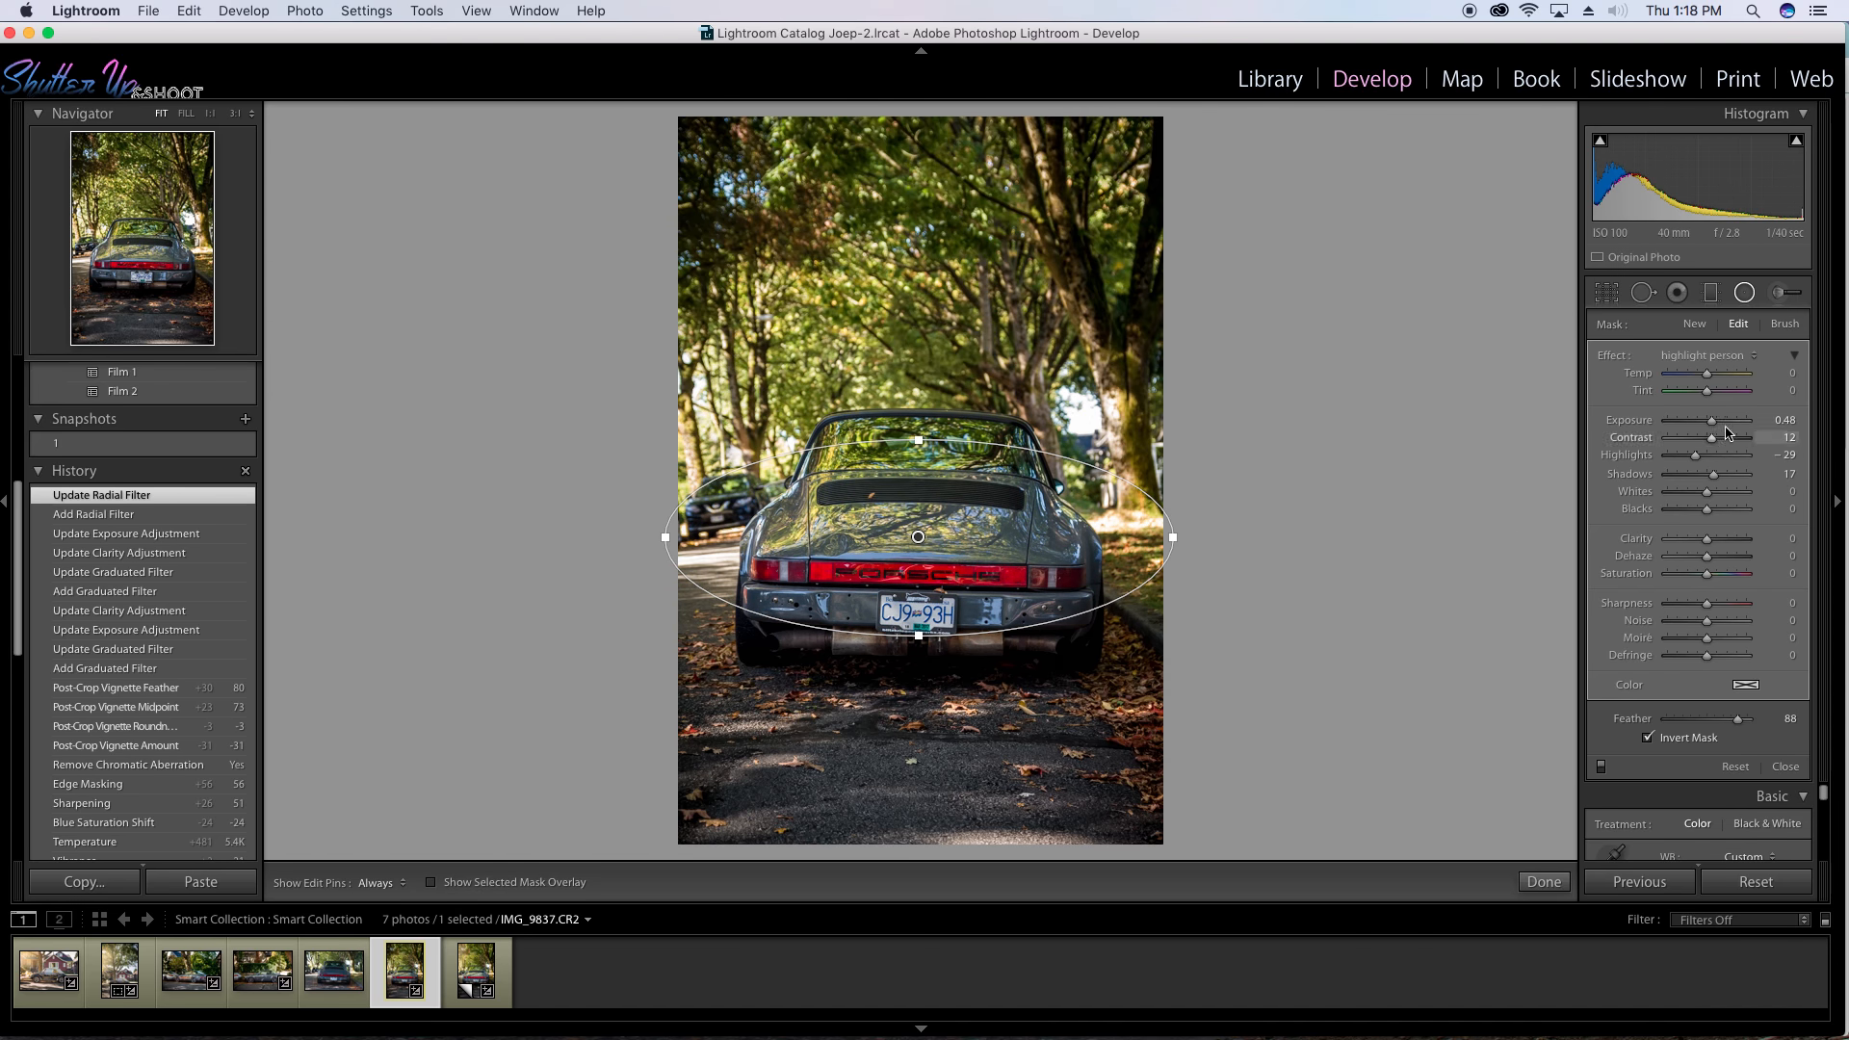
Set the Highlights of the radial filter on the car's rear to −27 and shift the filter slightly down and right.
left_click(1698, 460)
left_click_drag(1698, 459, 1698, 460)
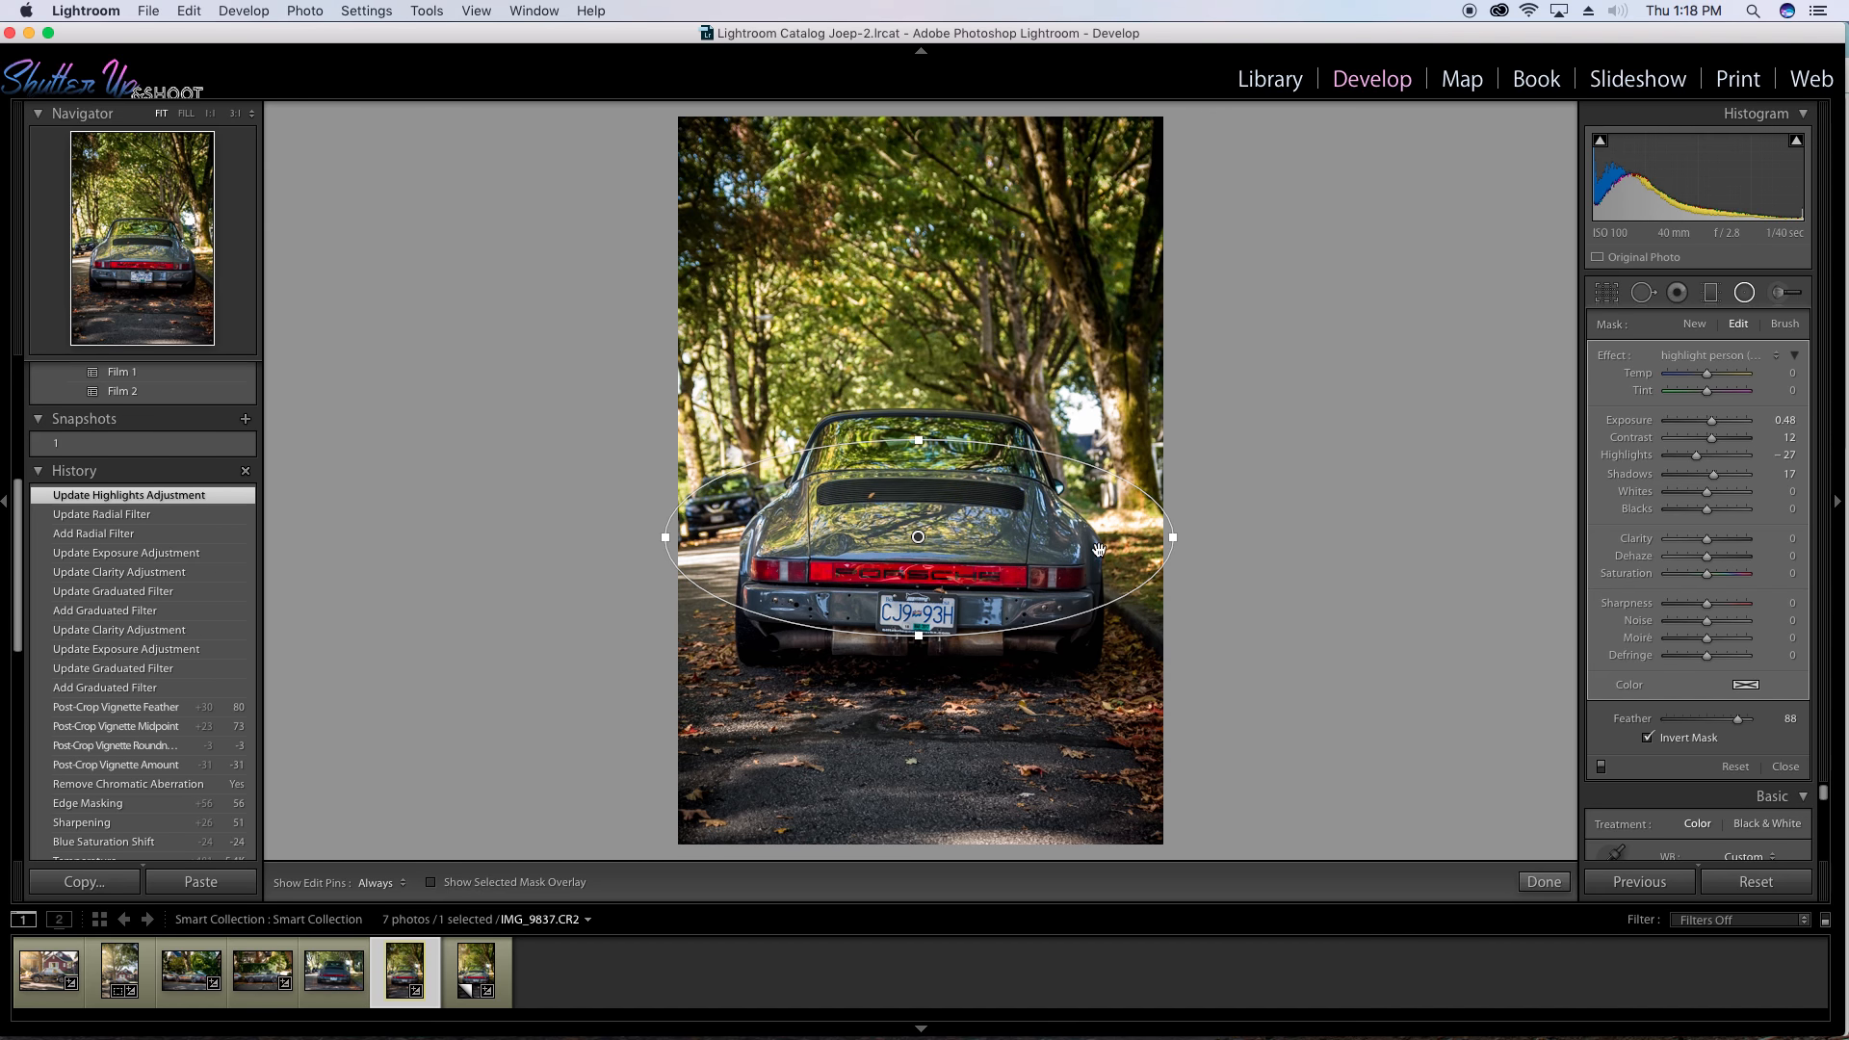
left_click_drag(1000, 584, 1007, 588)
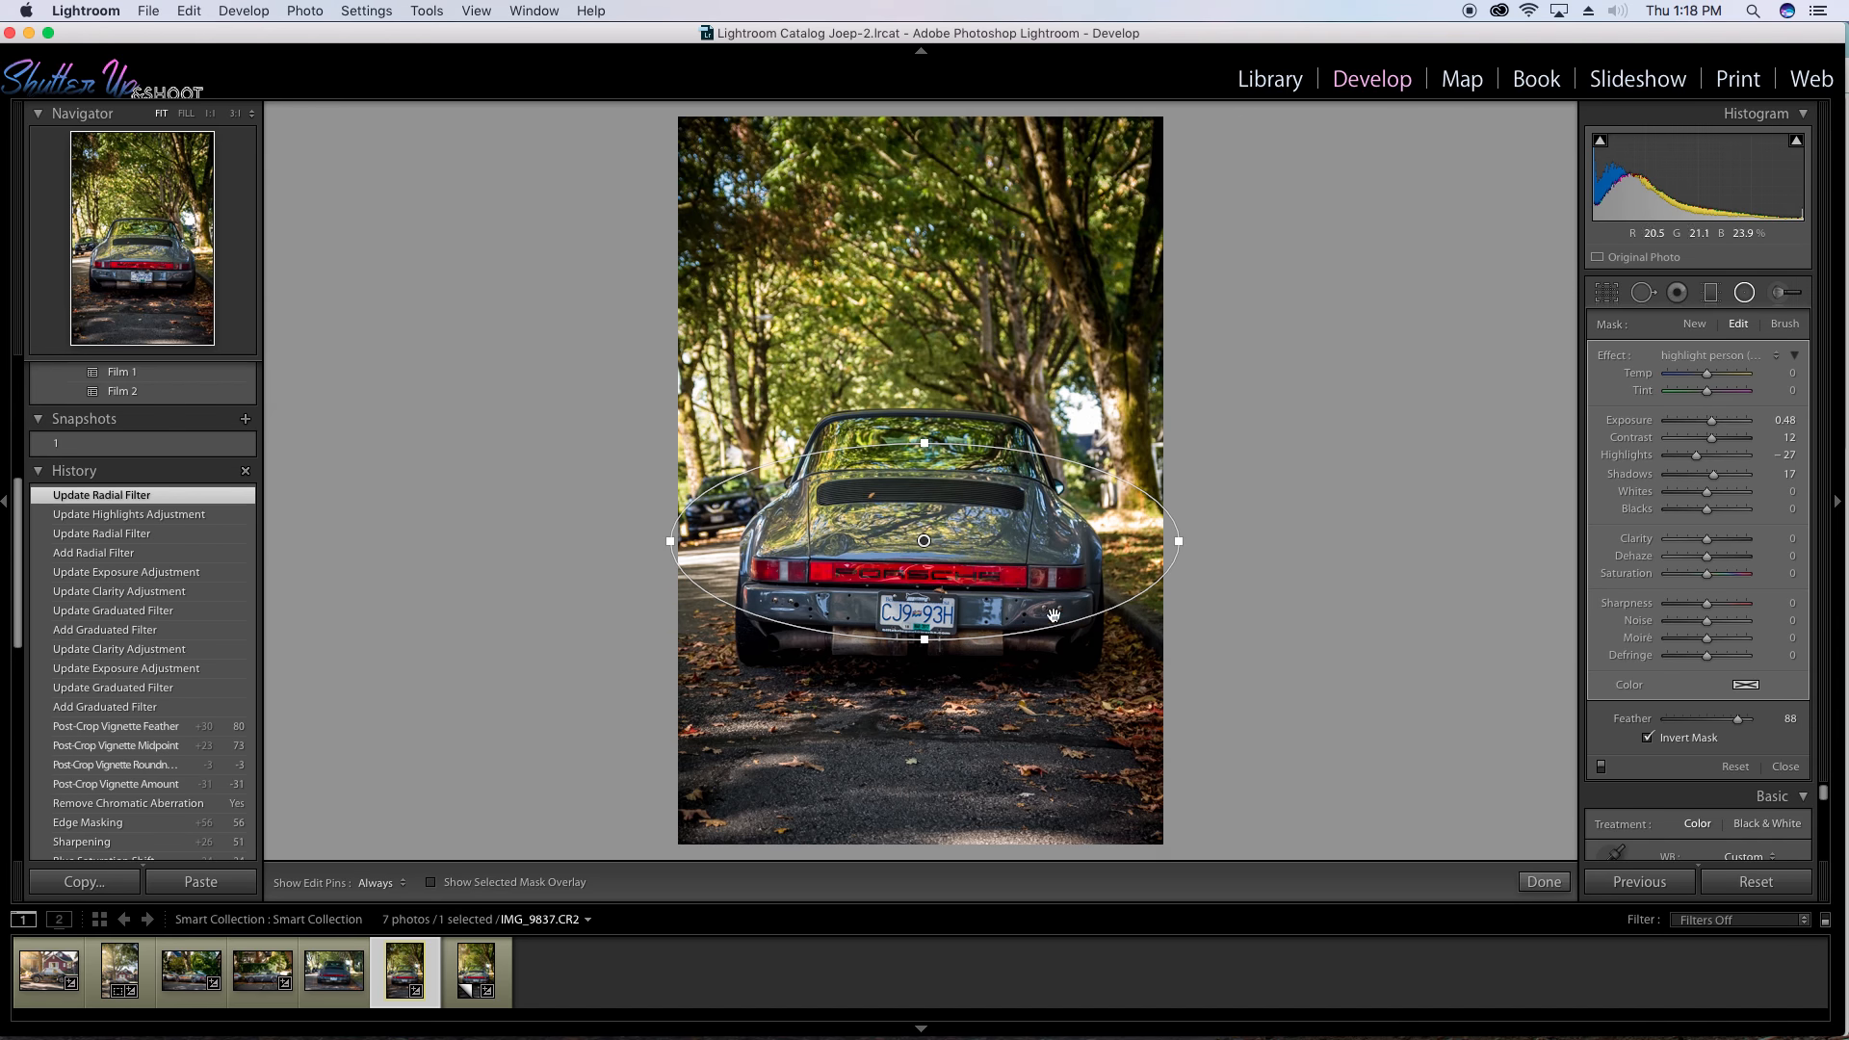
left_click(1541, 884)
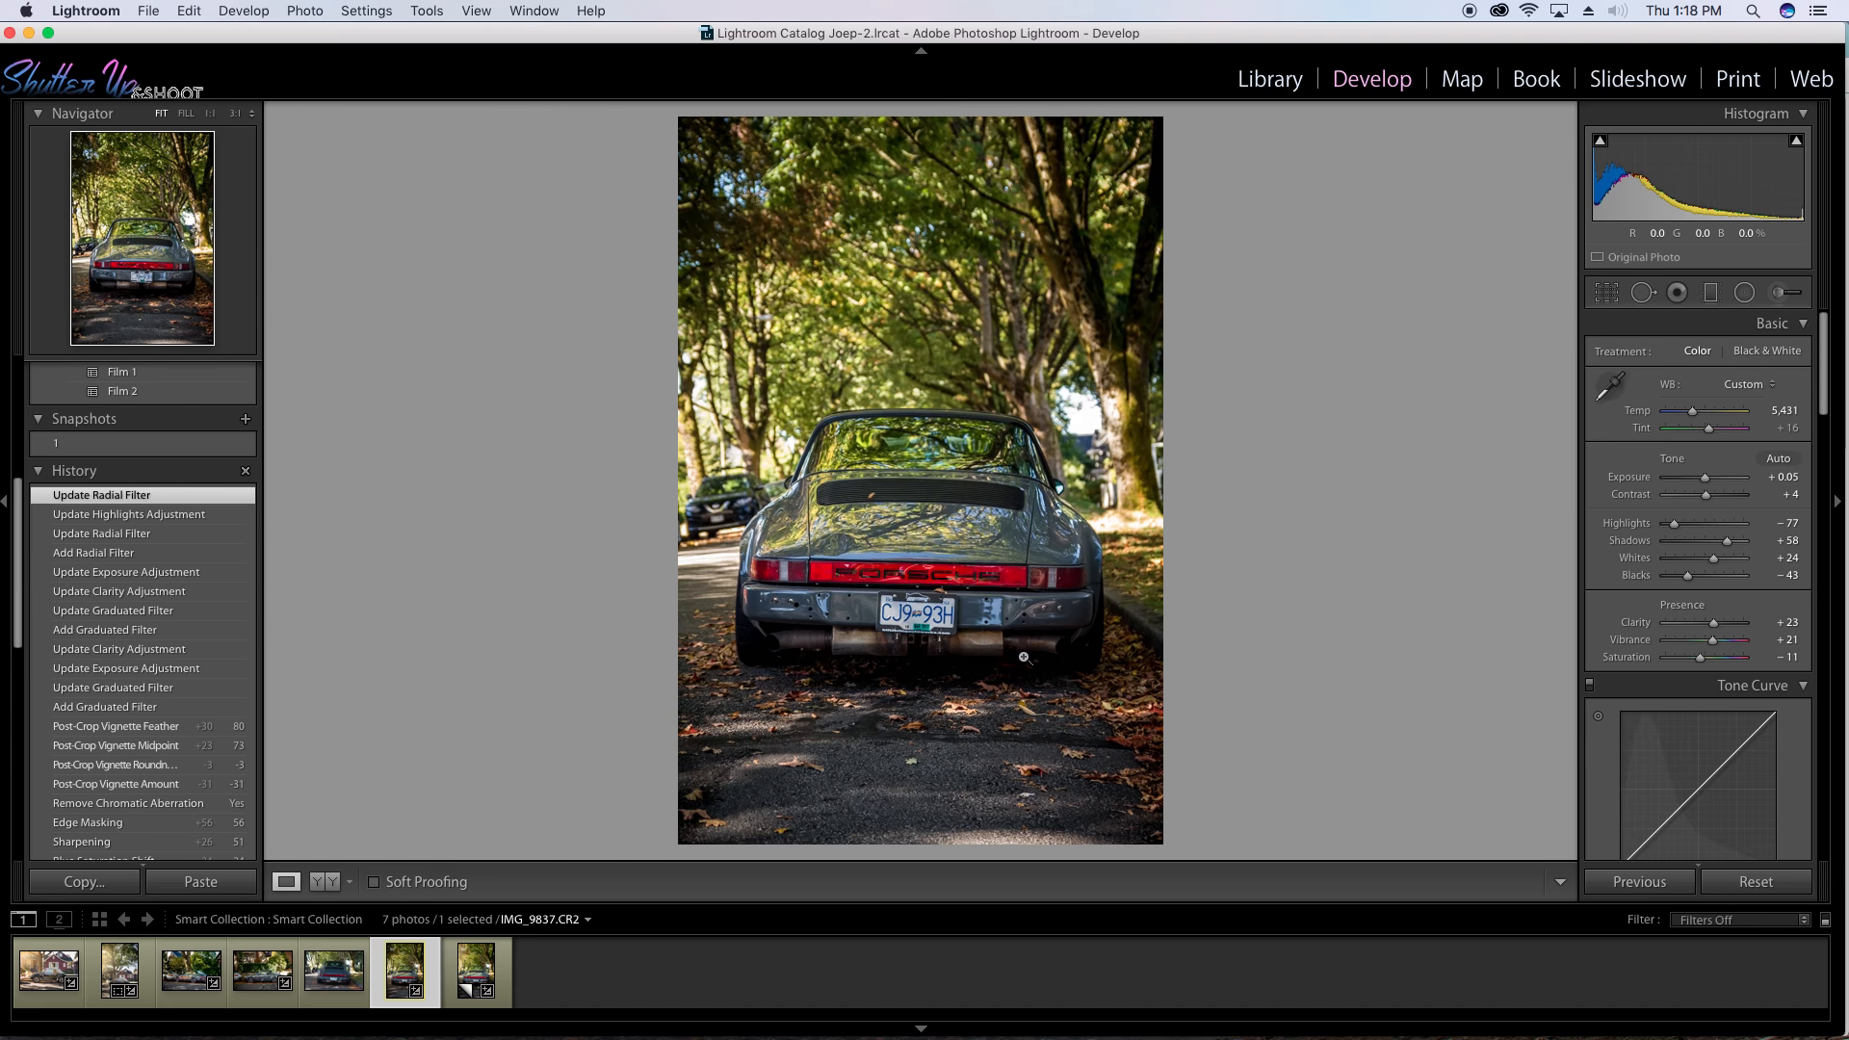
Add a small radial filter around the car's right exhaust with Exposure 1.10 and Clarity 31.
key("shift+m")
left_click_drag(983, 639, 1030, 646)
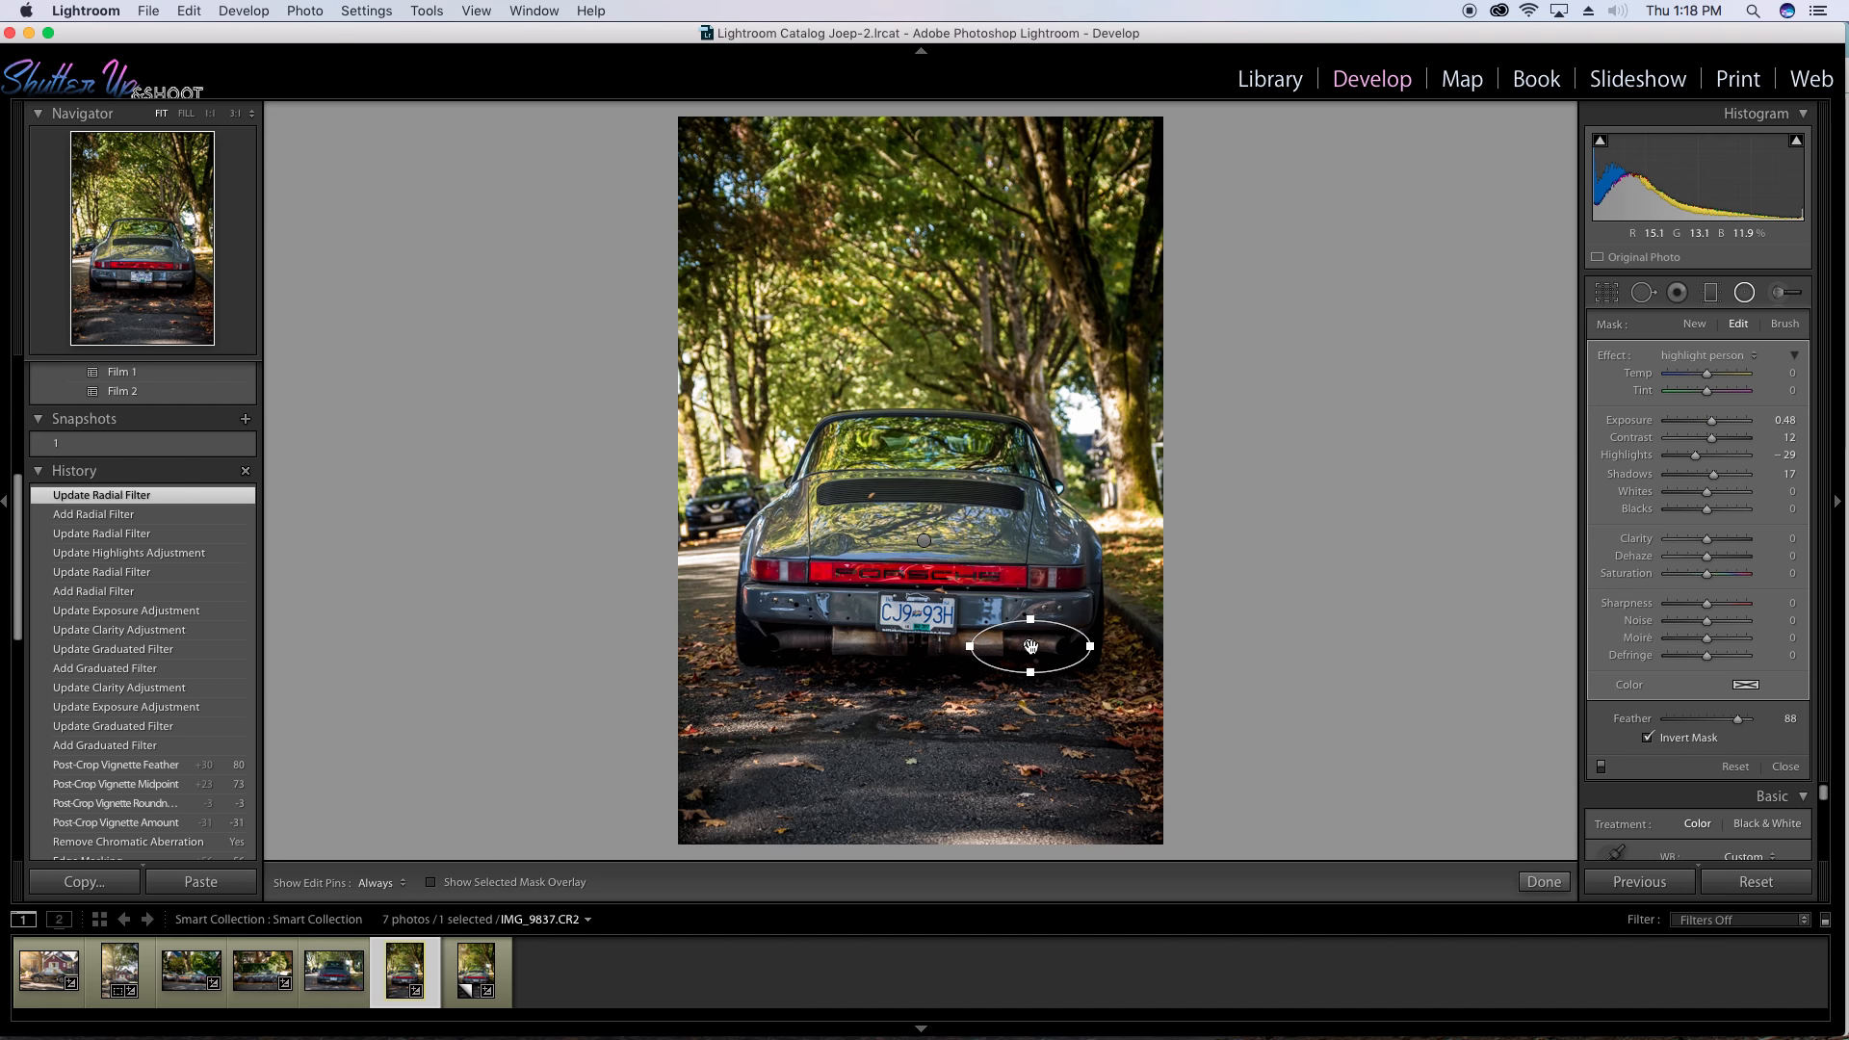
left_click_drag(1714, 427, 1720, 428)
left_click_drag(1715, 540, 1720, 547)
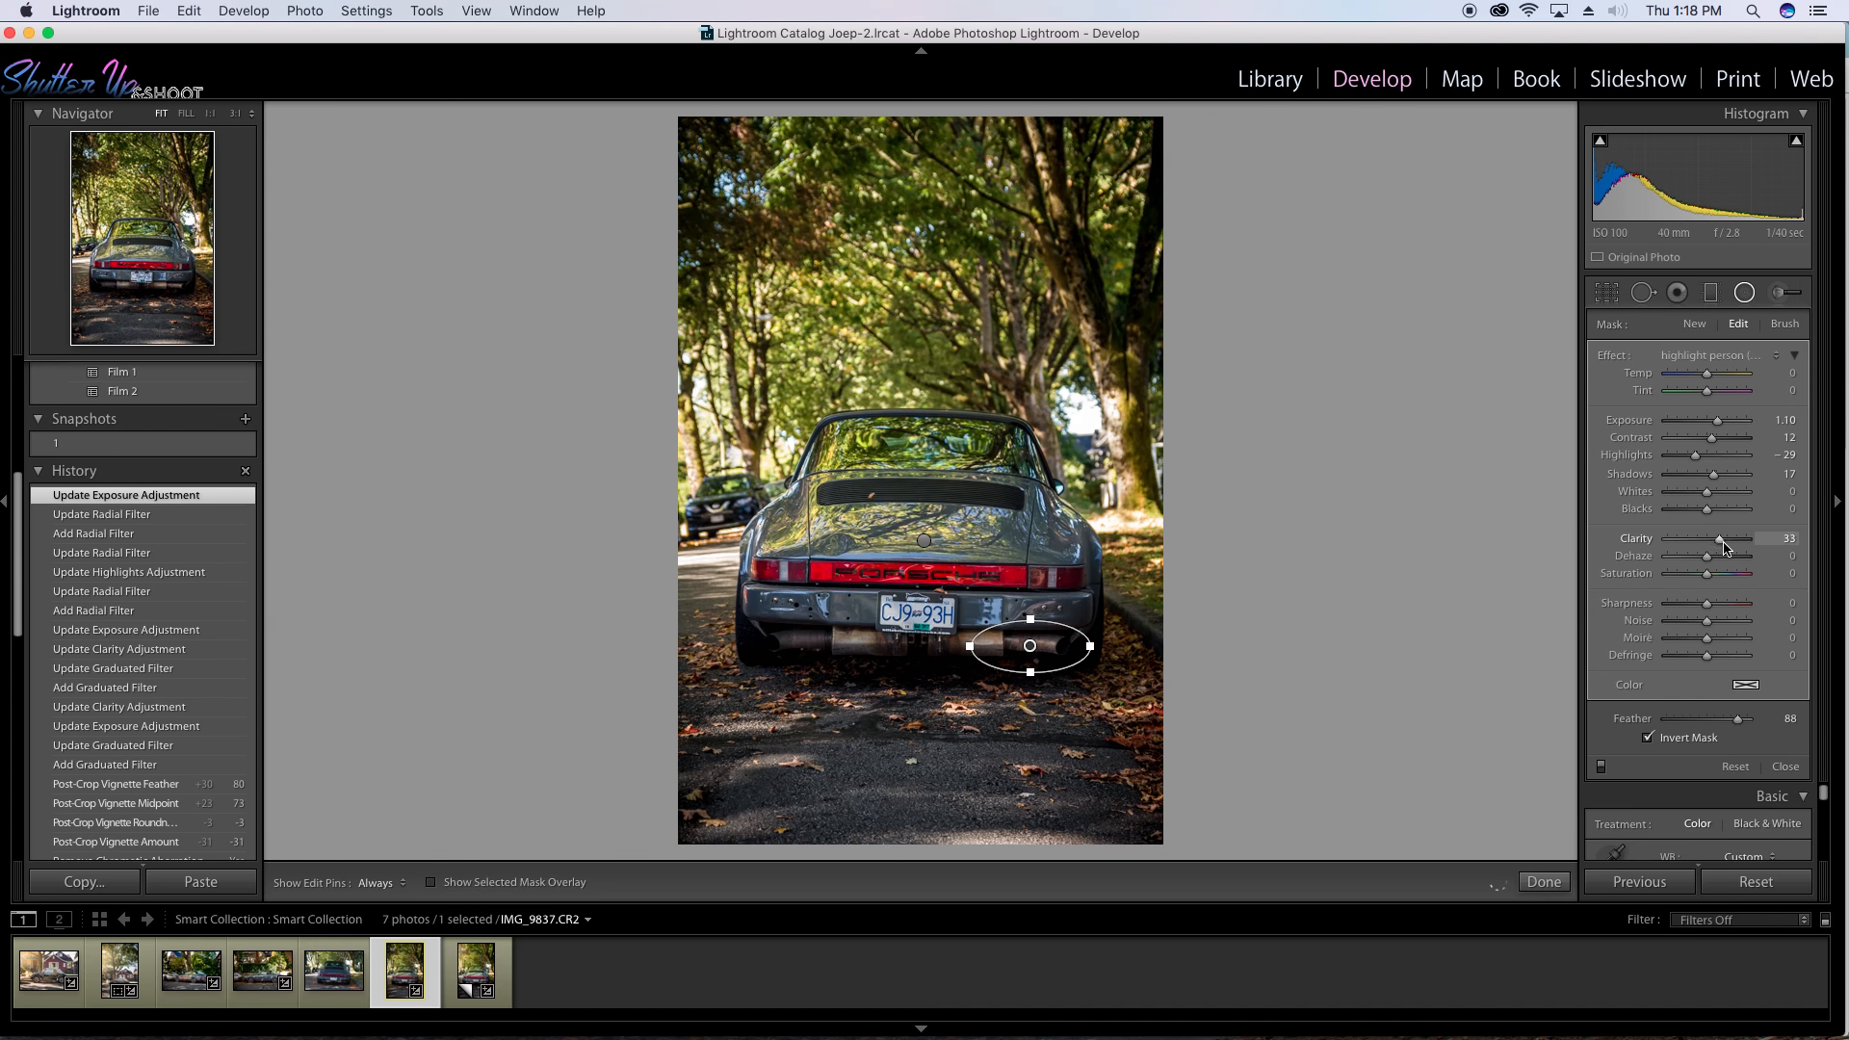
left_click_drag(1723, 547, 1724, 548)
Duplicate the exhaust radial filter and place the copy over the car's left exhaust.
right_click(1030, 649)
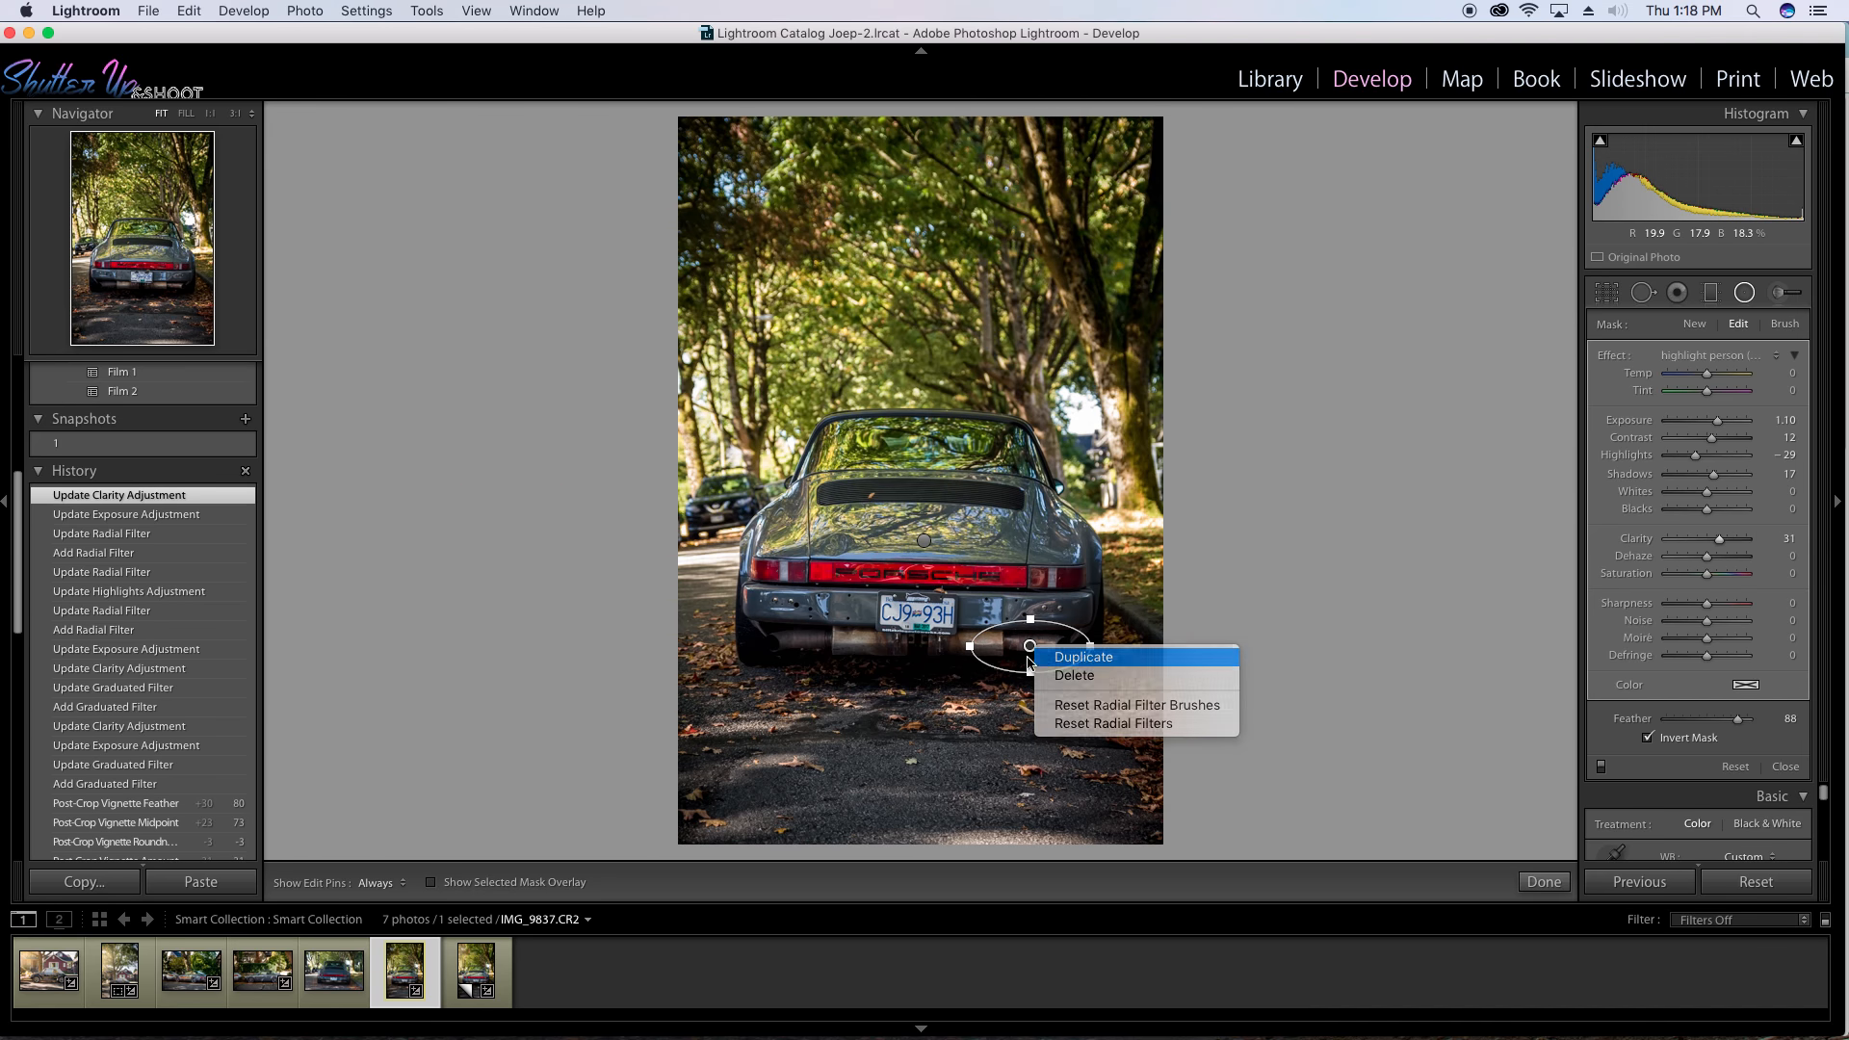
left_click(1029, 660)
left_click_drag(1029, 645, 802, 641)
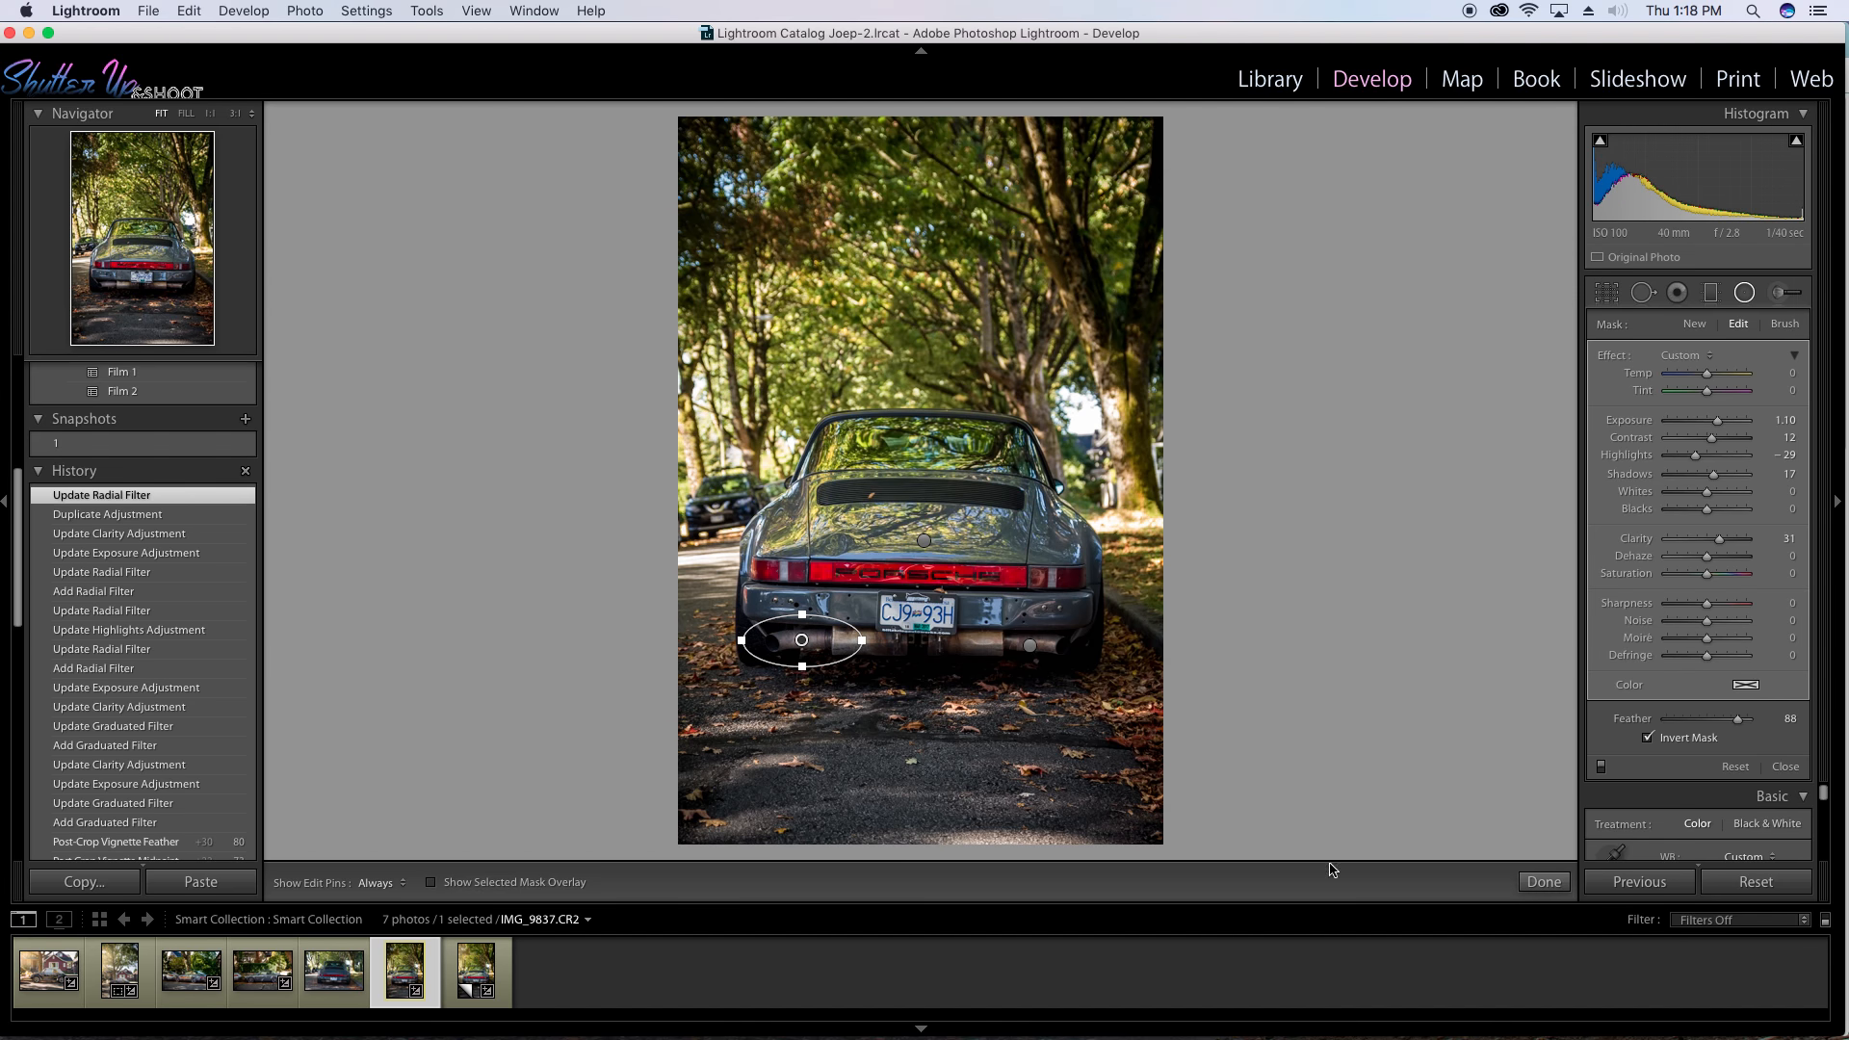
left_click(1544, 883)
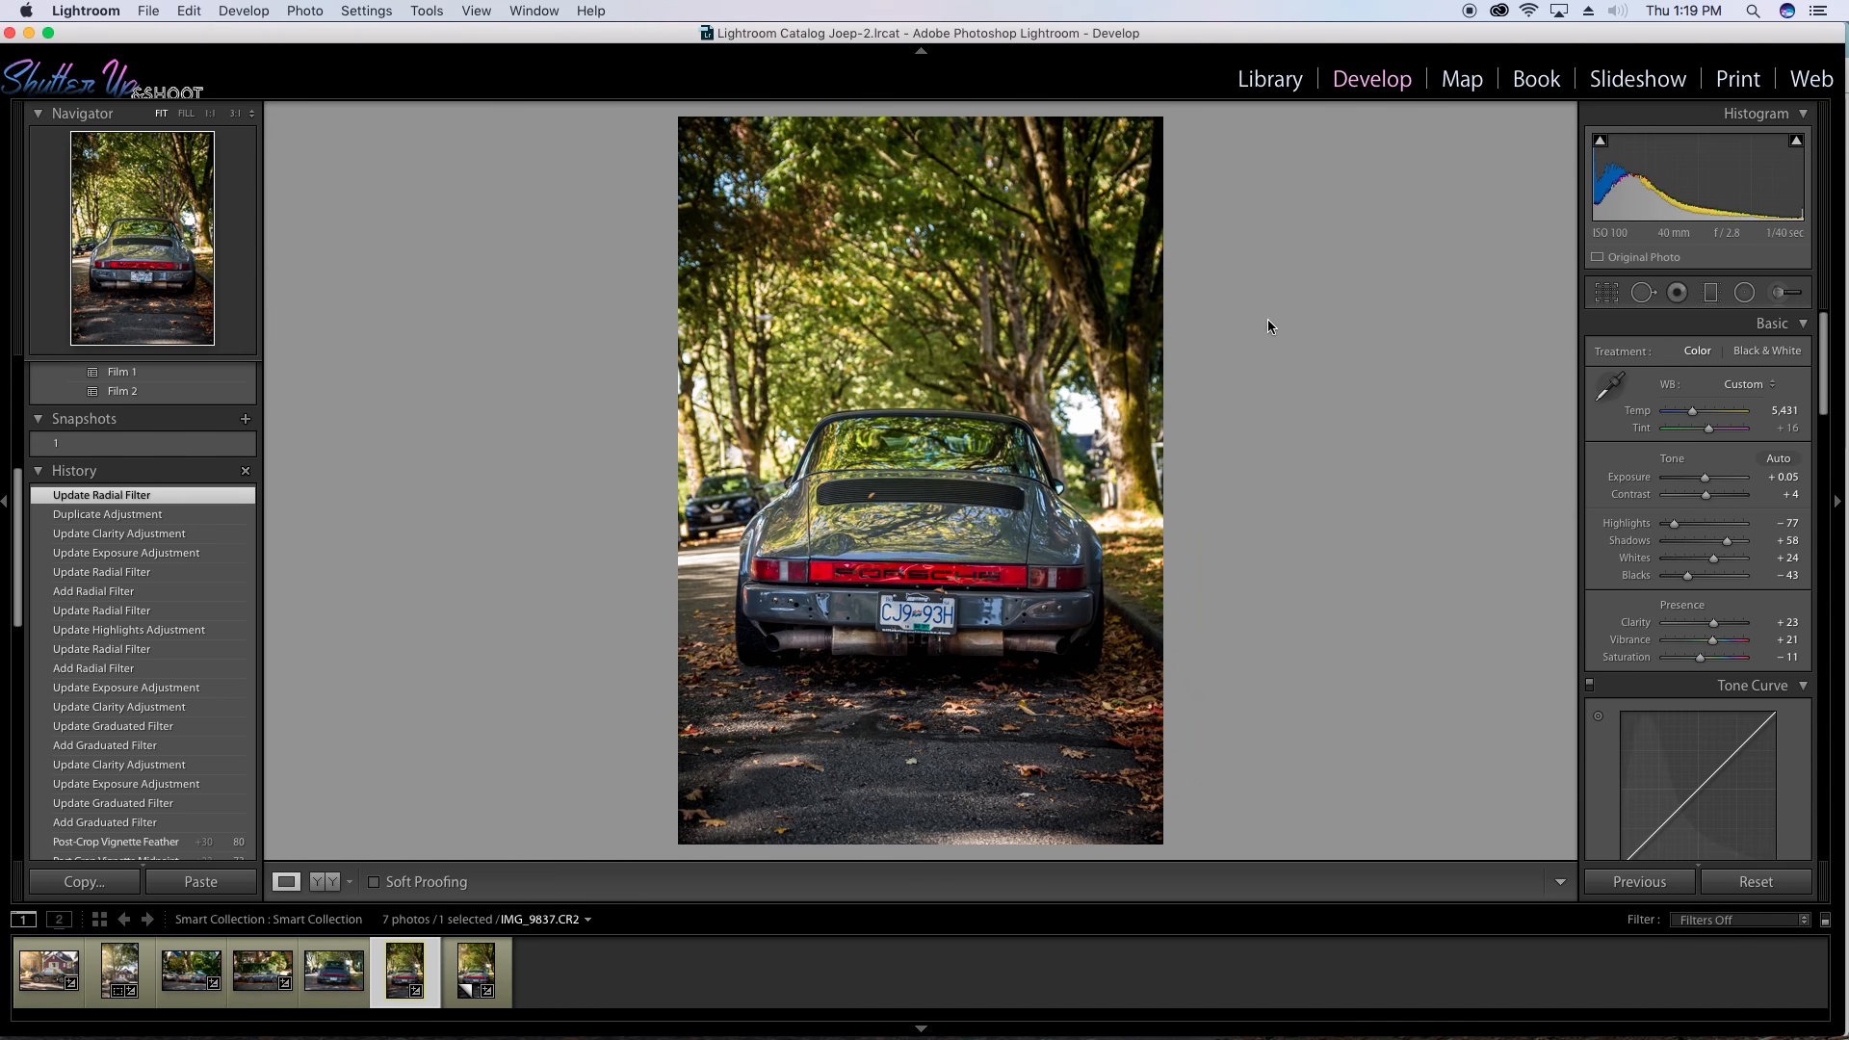
Add a large circular radial filter with the Sunburst preset over the photo's upper-left trees and set its Feather to 100.
left_click(1748, 293)
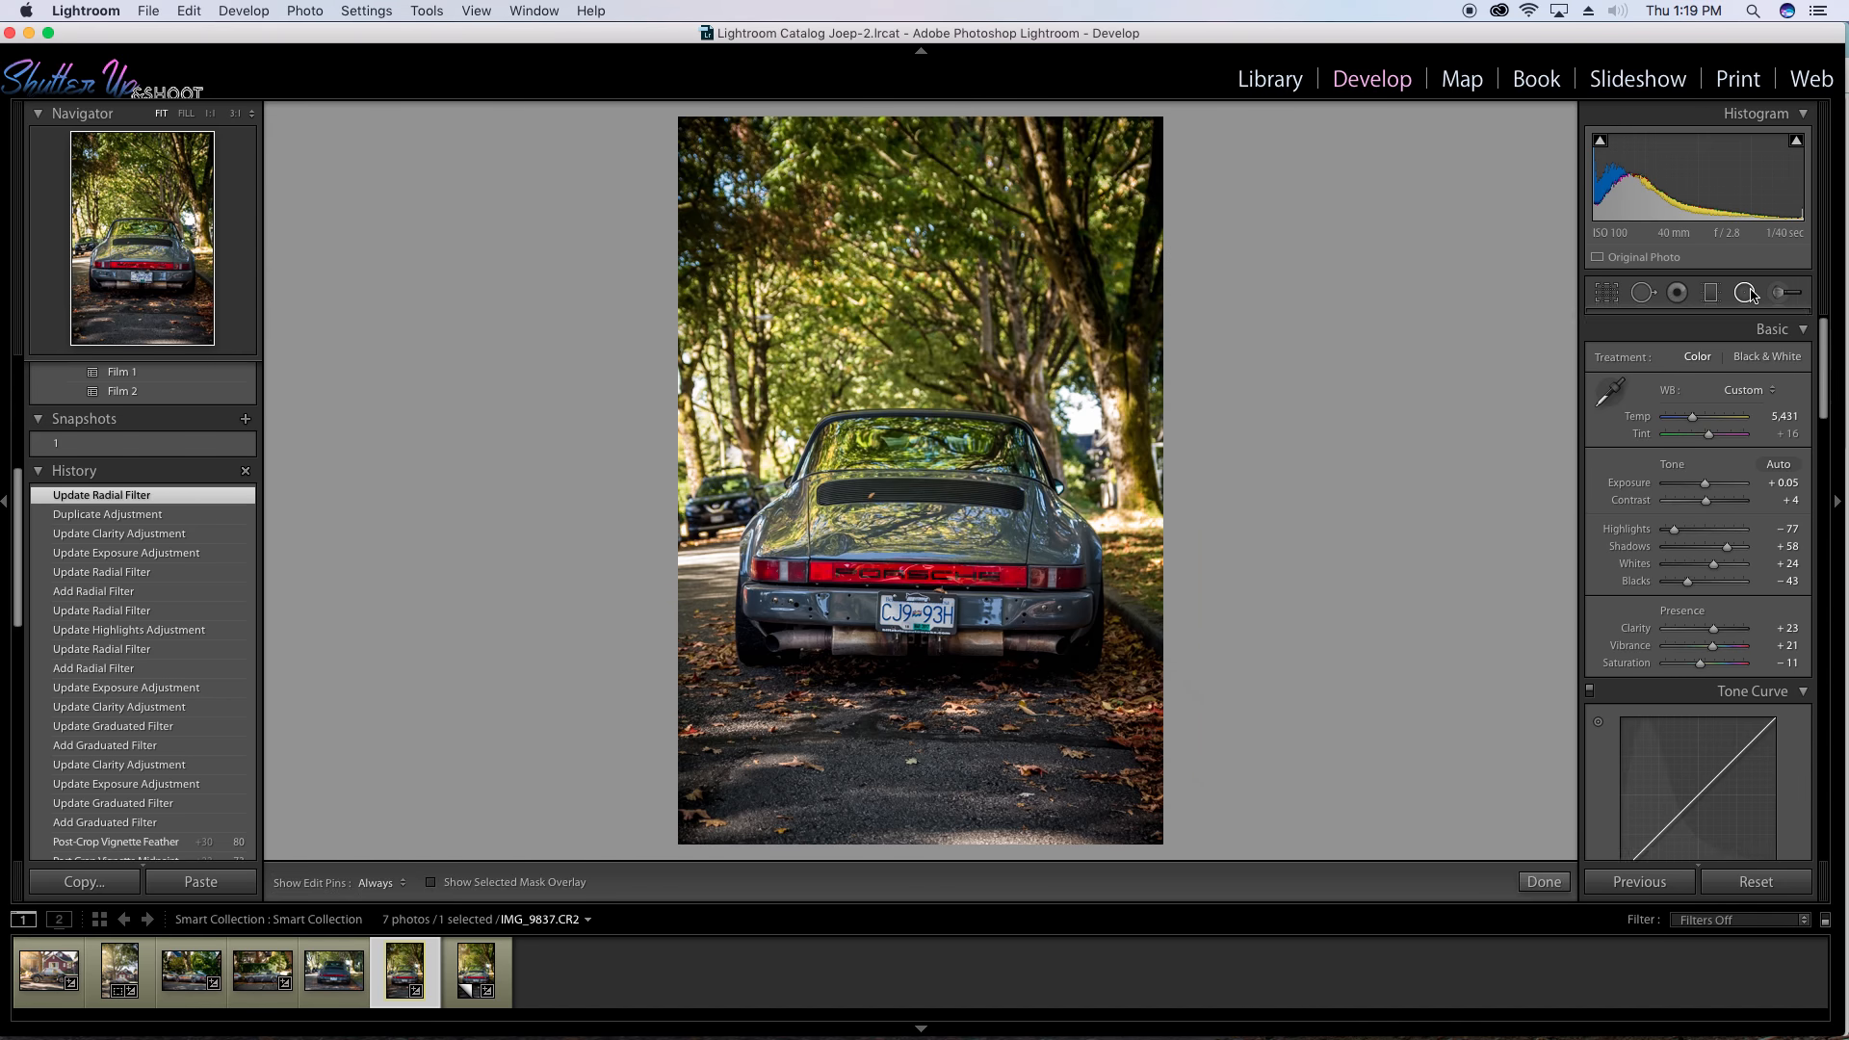
left_click(1720, 357)
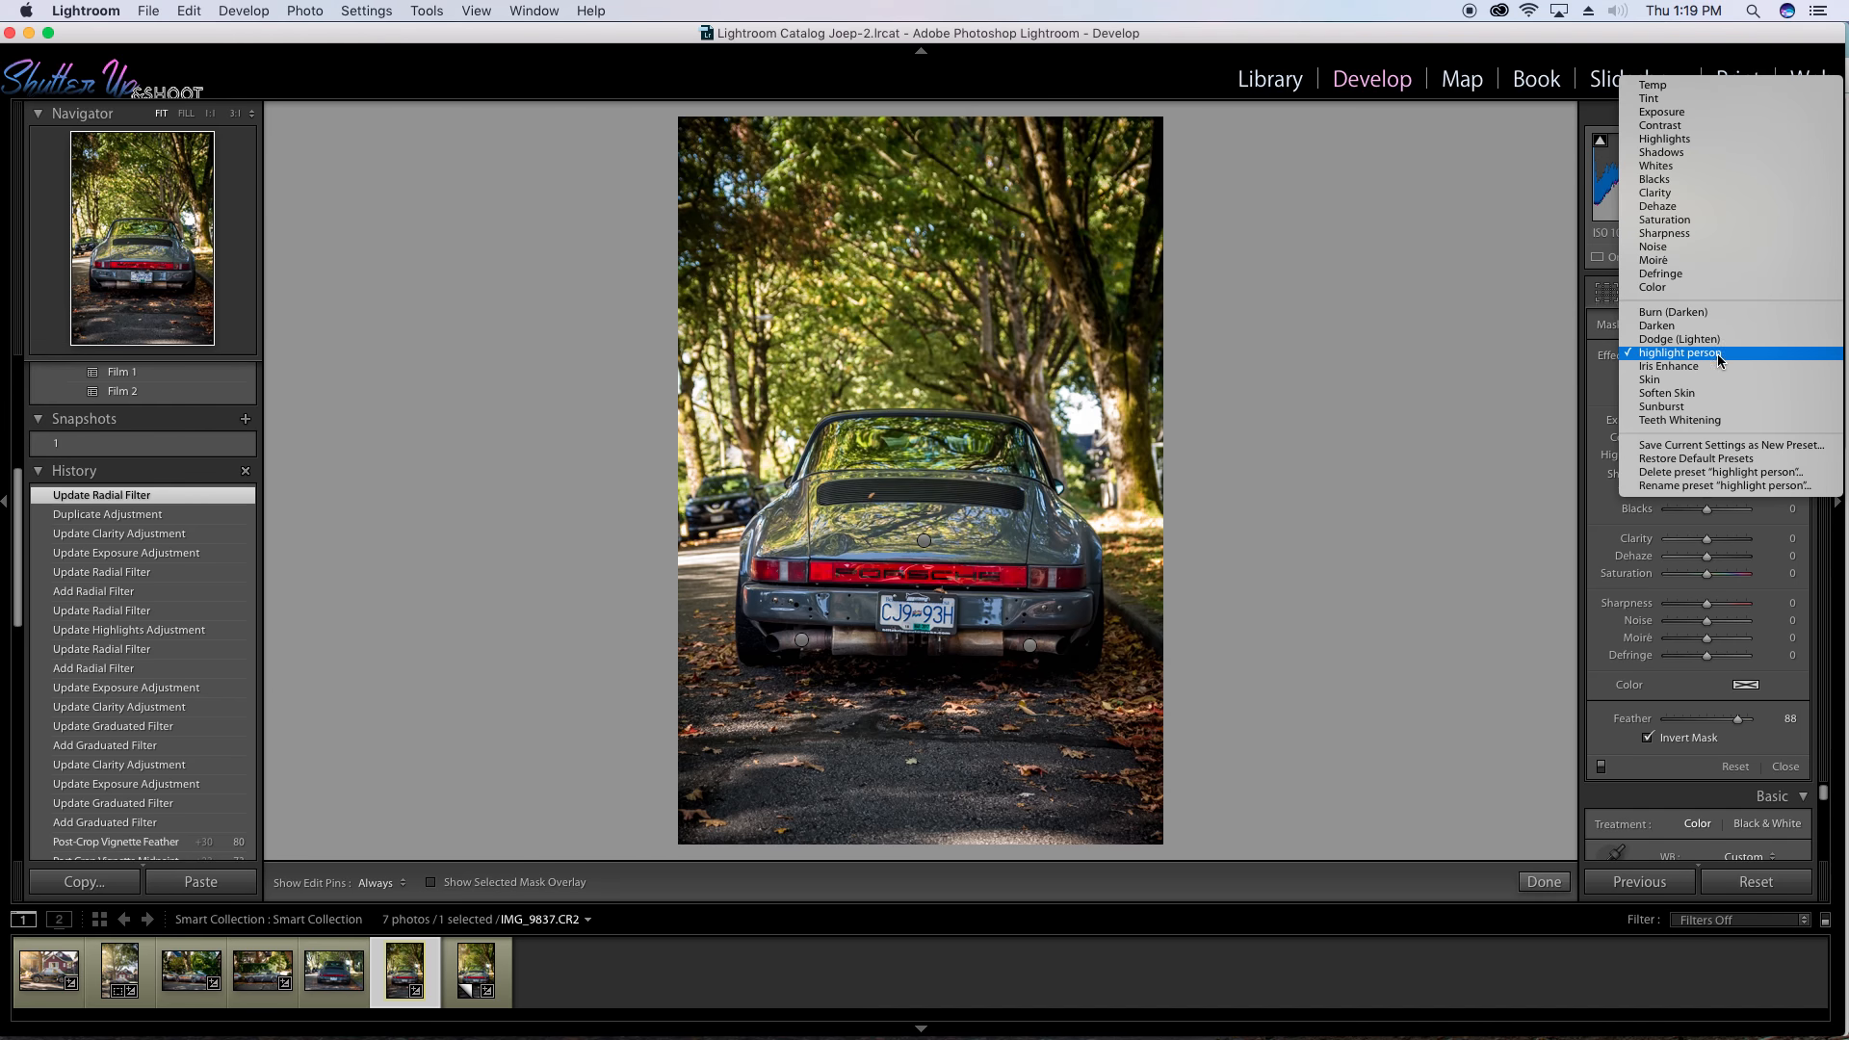
left_click(1695, 407)
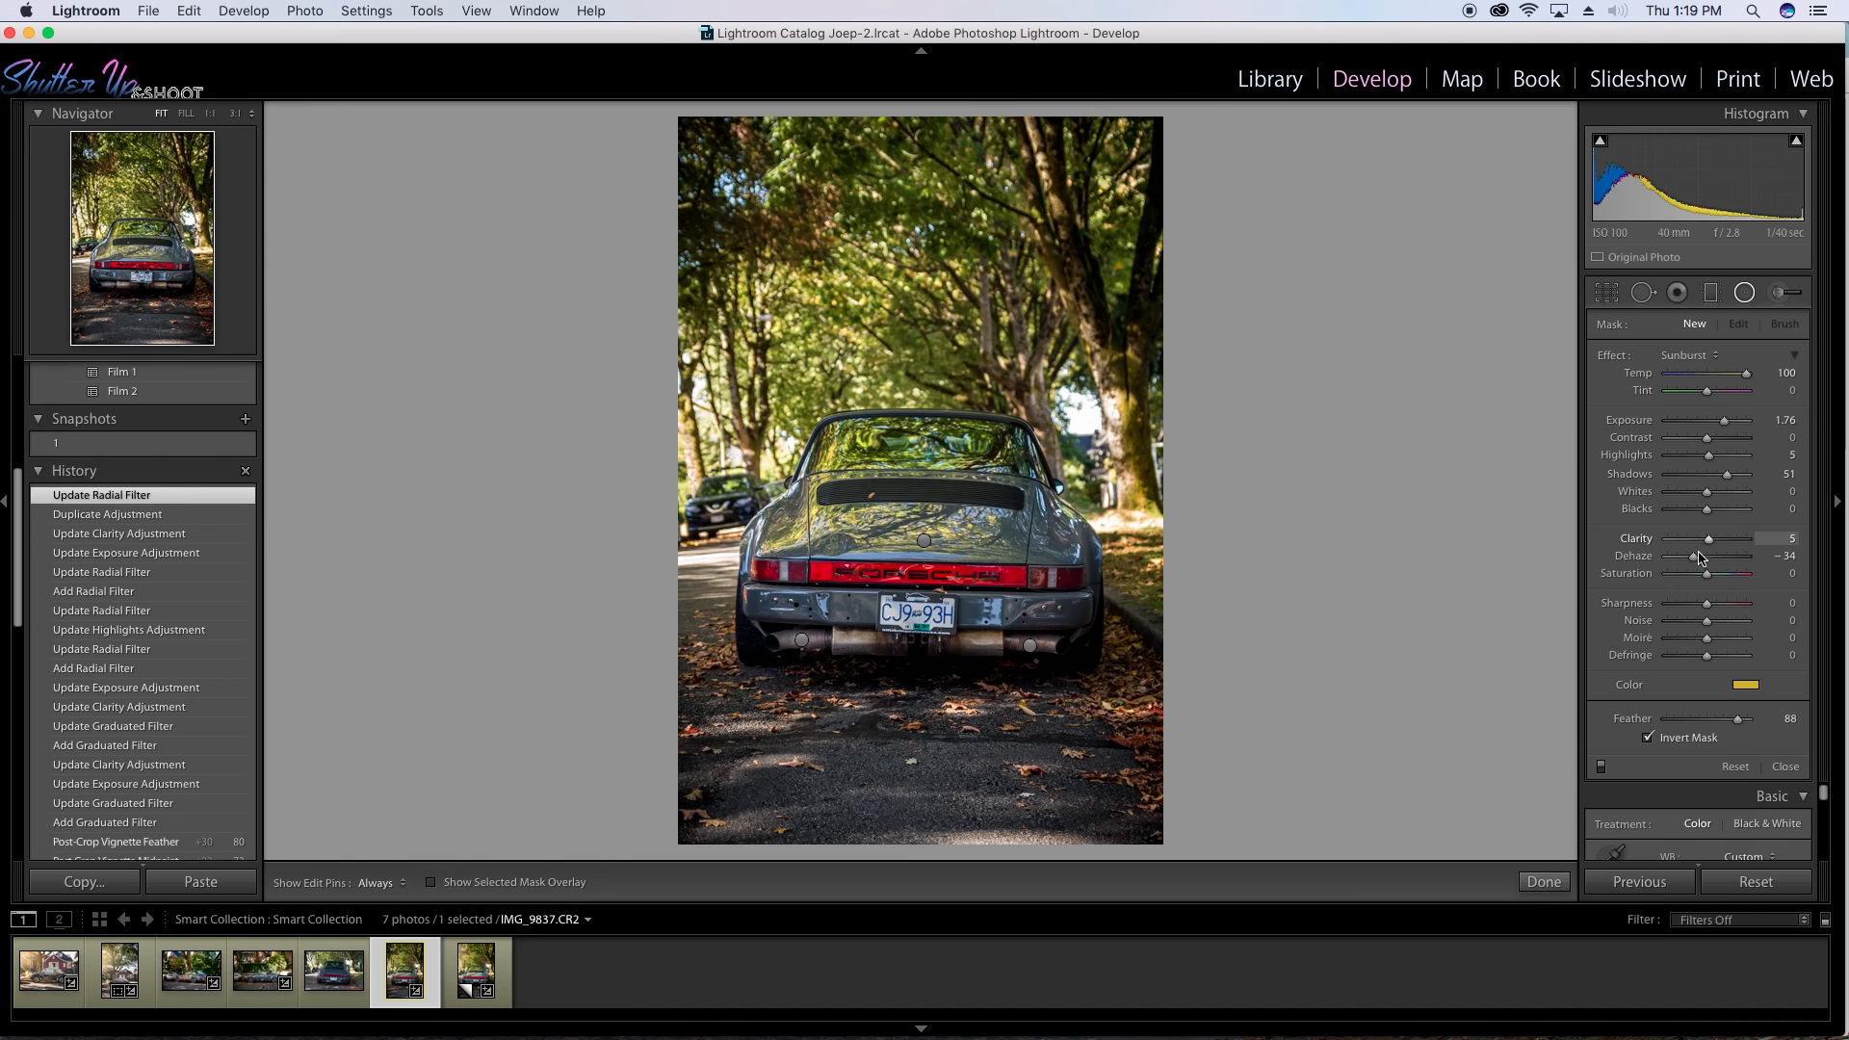
left_click_drag(737, 198, 1088, 537)
left_click_drag(1744, 727, 1771, 736)
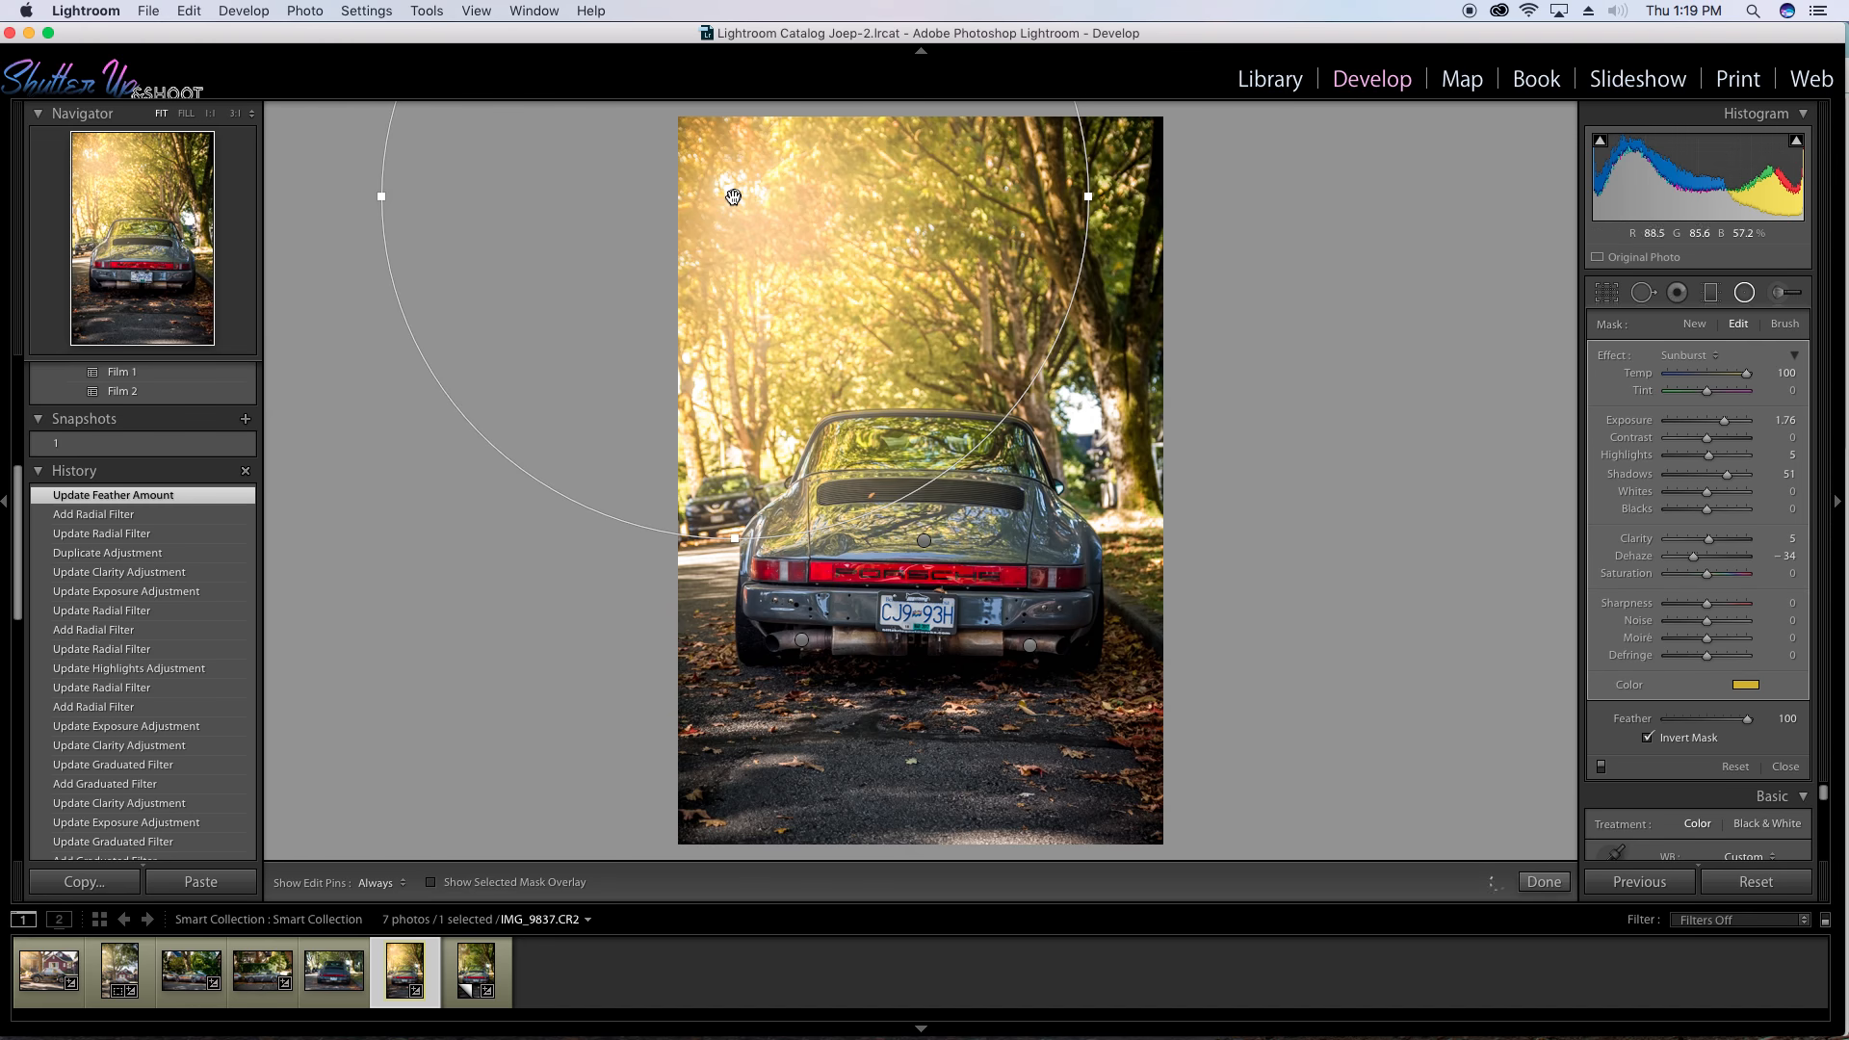
Move the Sunburst filter's centre beyond the photo's left edge so only its soft edge lights the upper-left trees.
mouse_move(733, 197)
left_click_drag(733, 197, 508, 217)
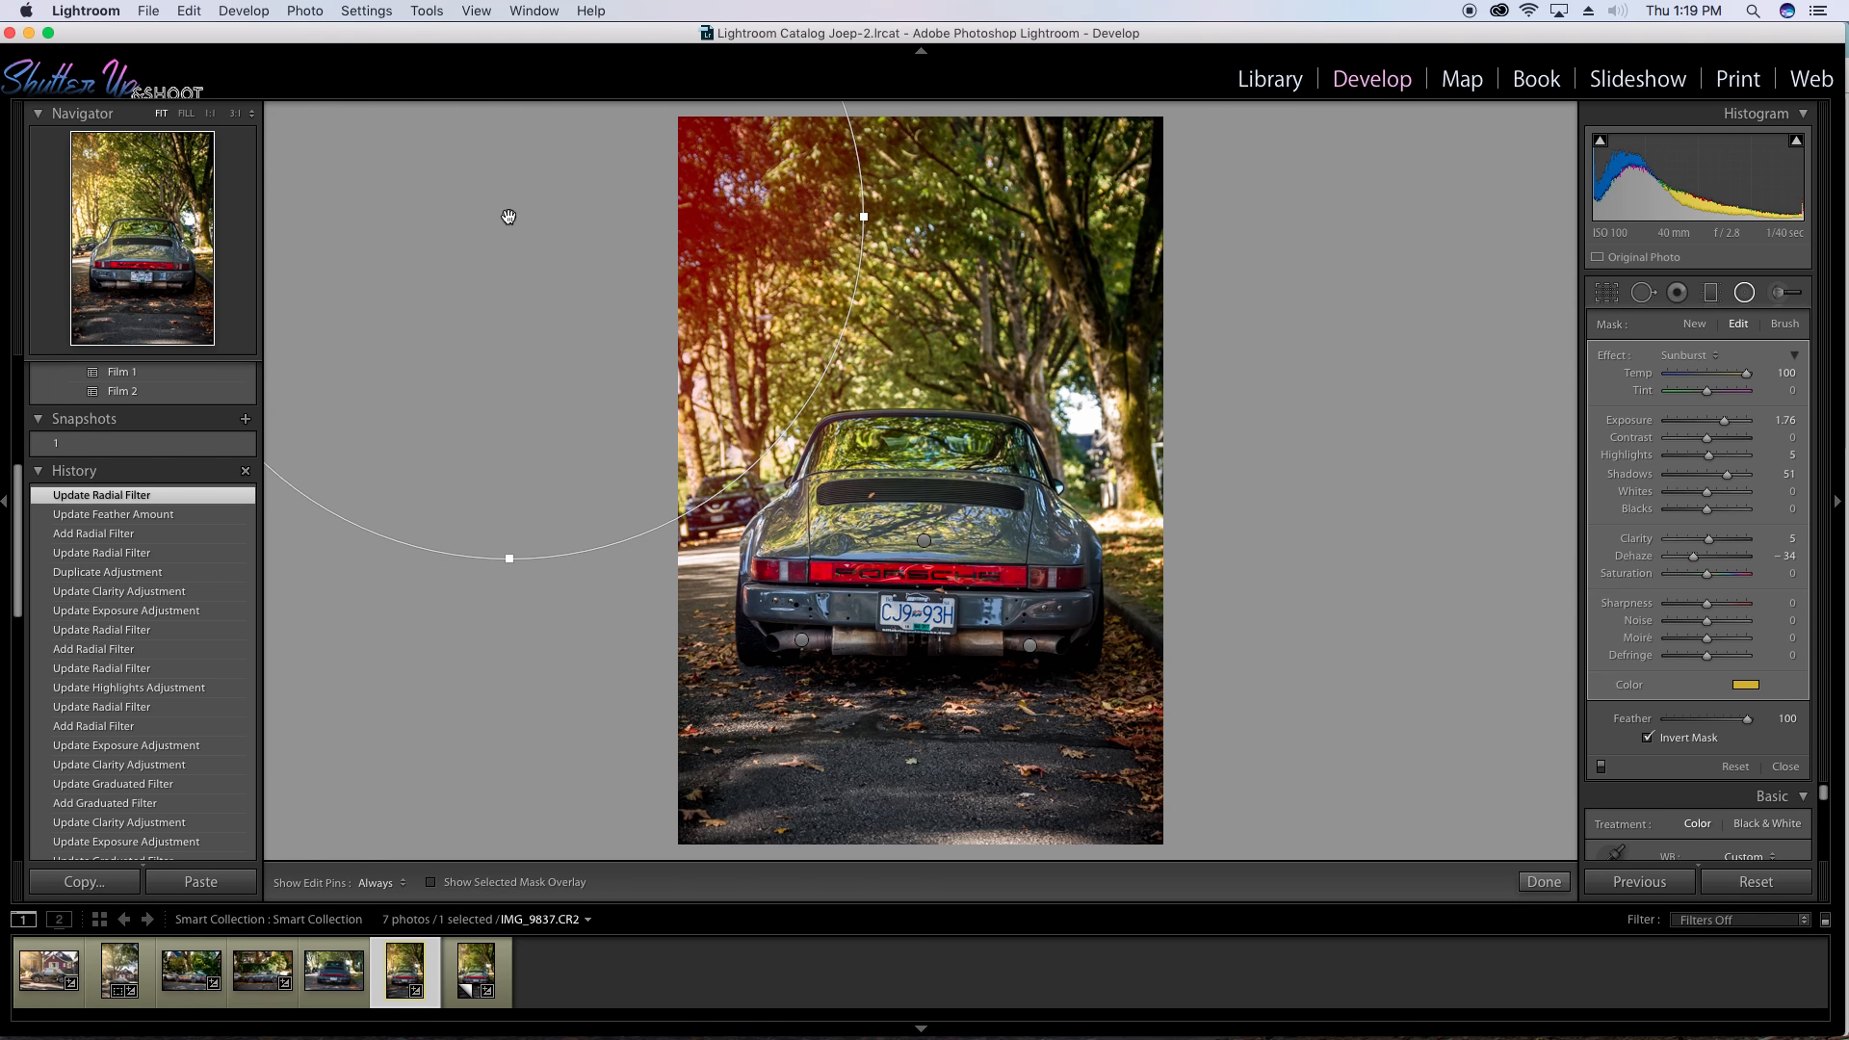
left_click_drag(512, 219, 511, 255)
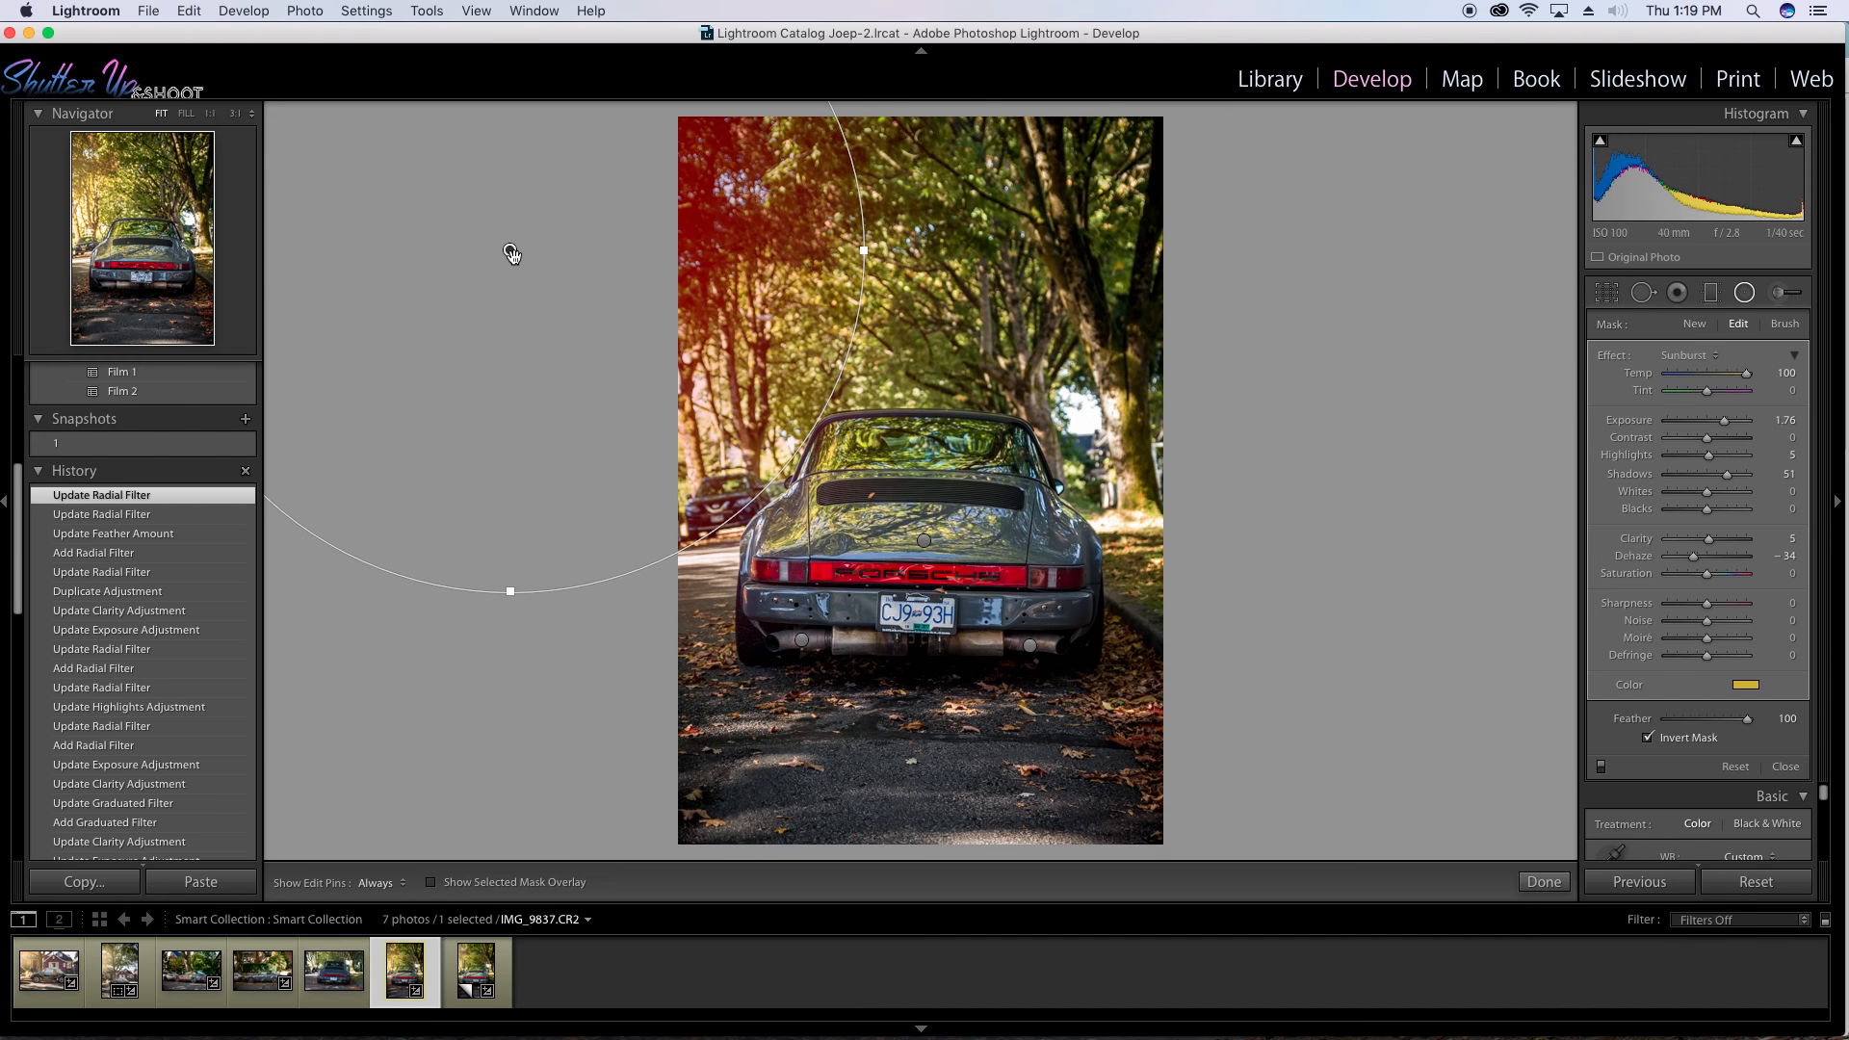
left_click_drag(511, 253, 505, 246)
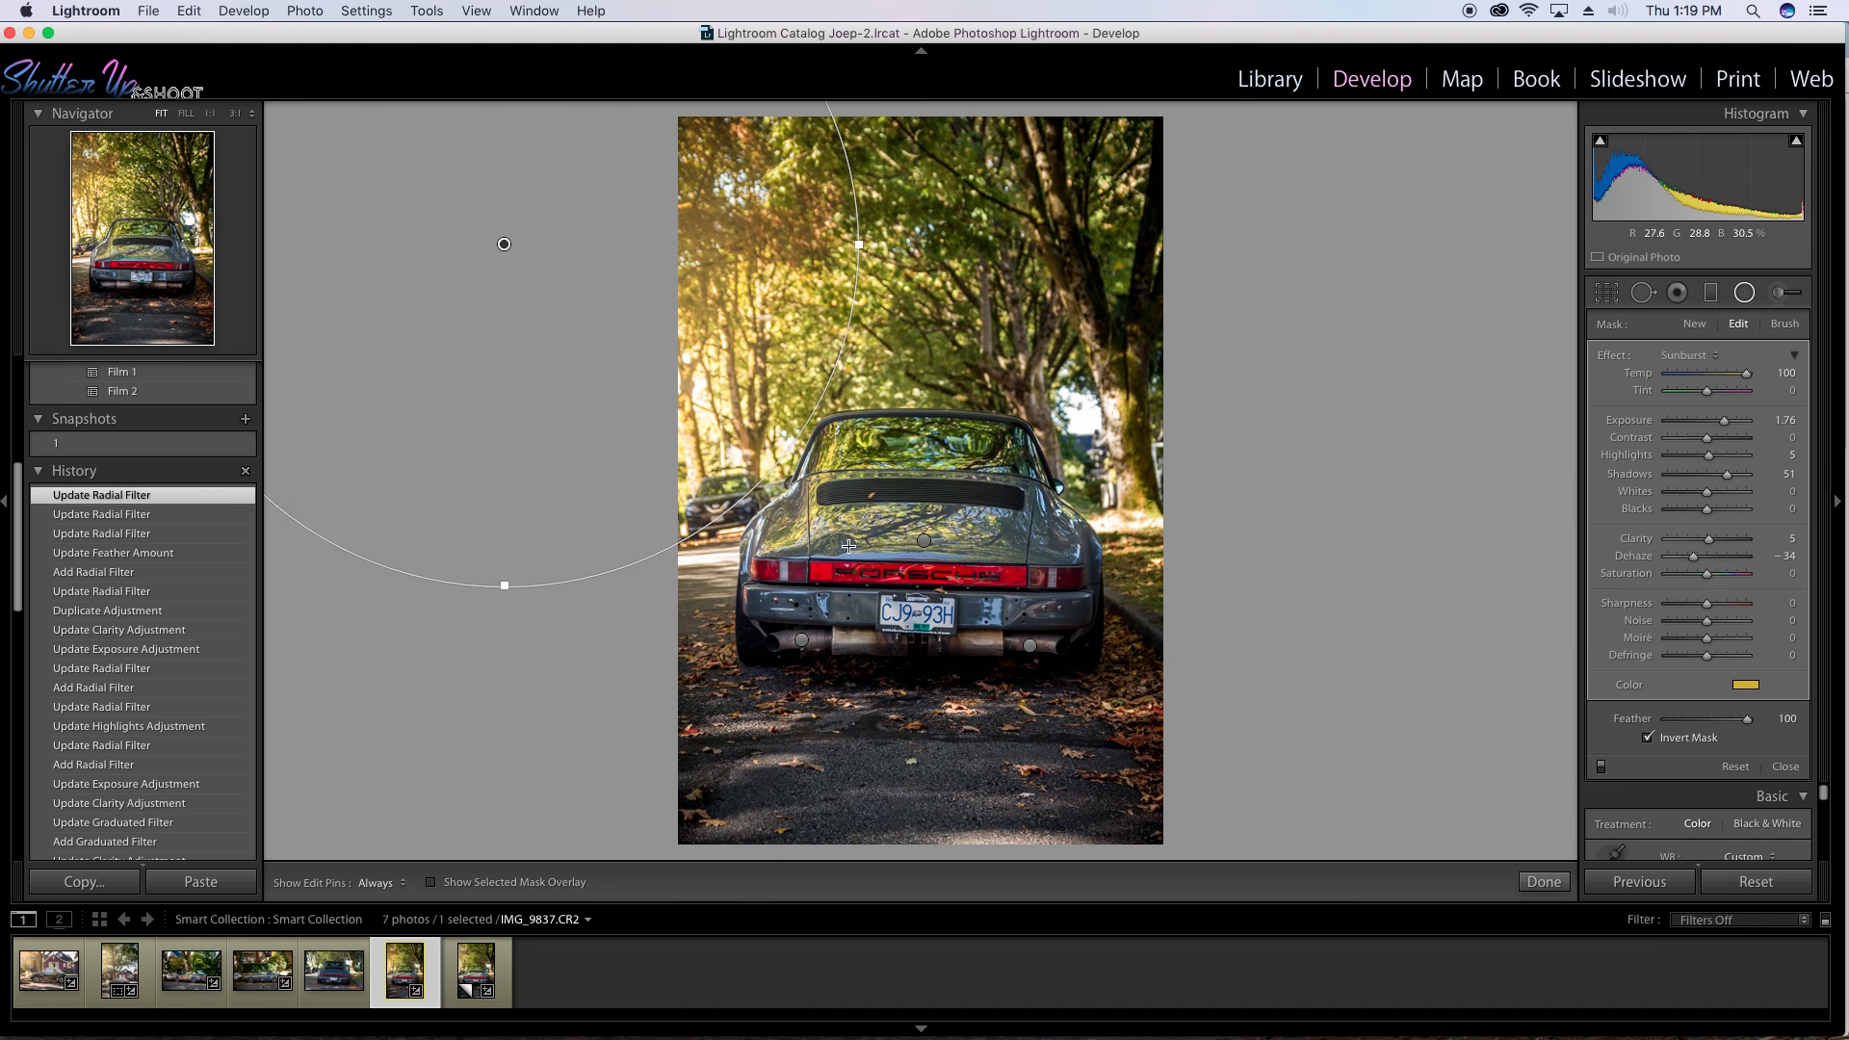
left_click(1543, 882)
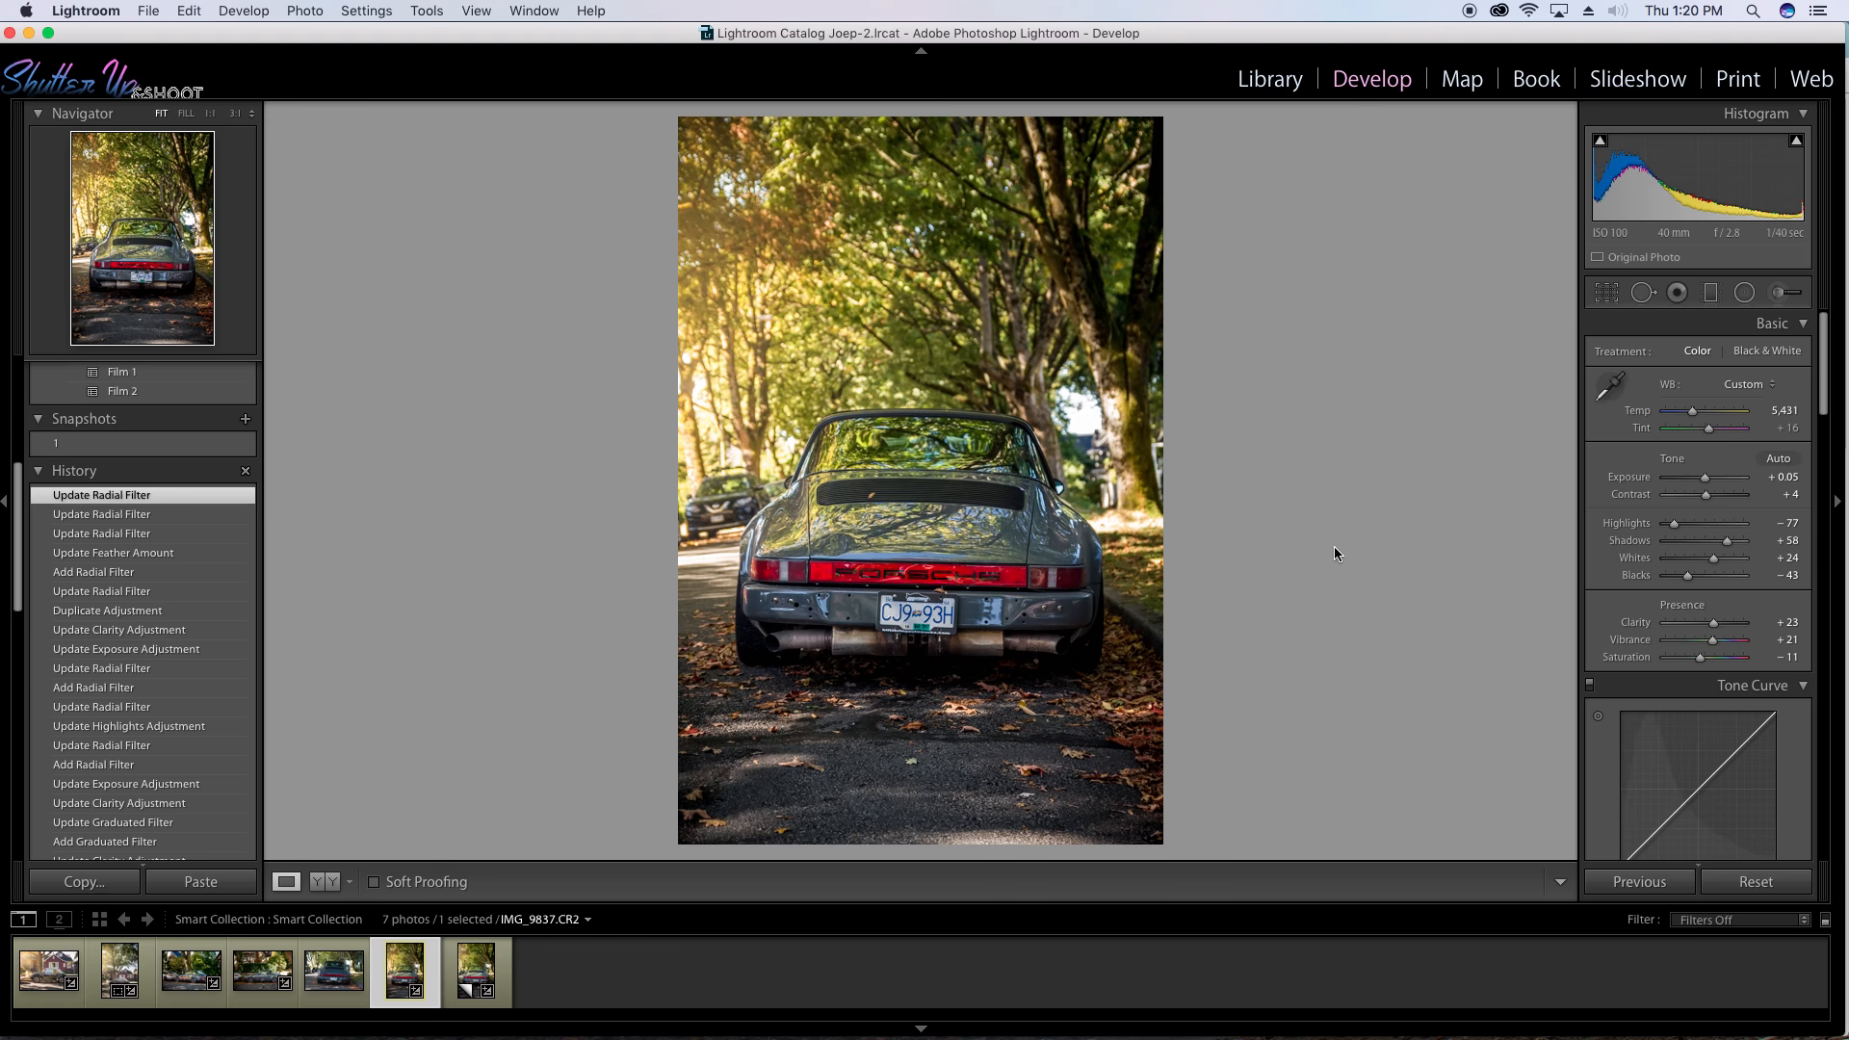
Compare the edited IMG_9837.CR2 with its virtual copy, Copy 1.
left_click(499, 967)
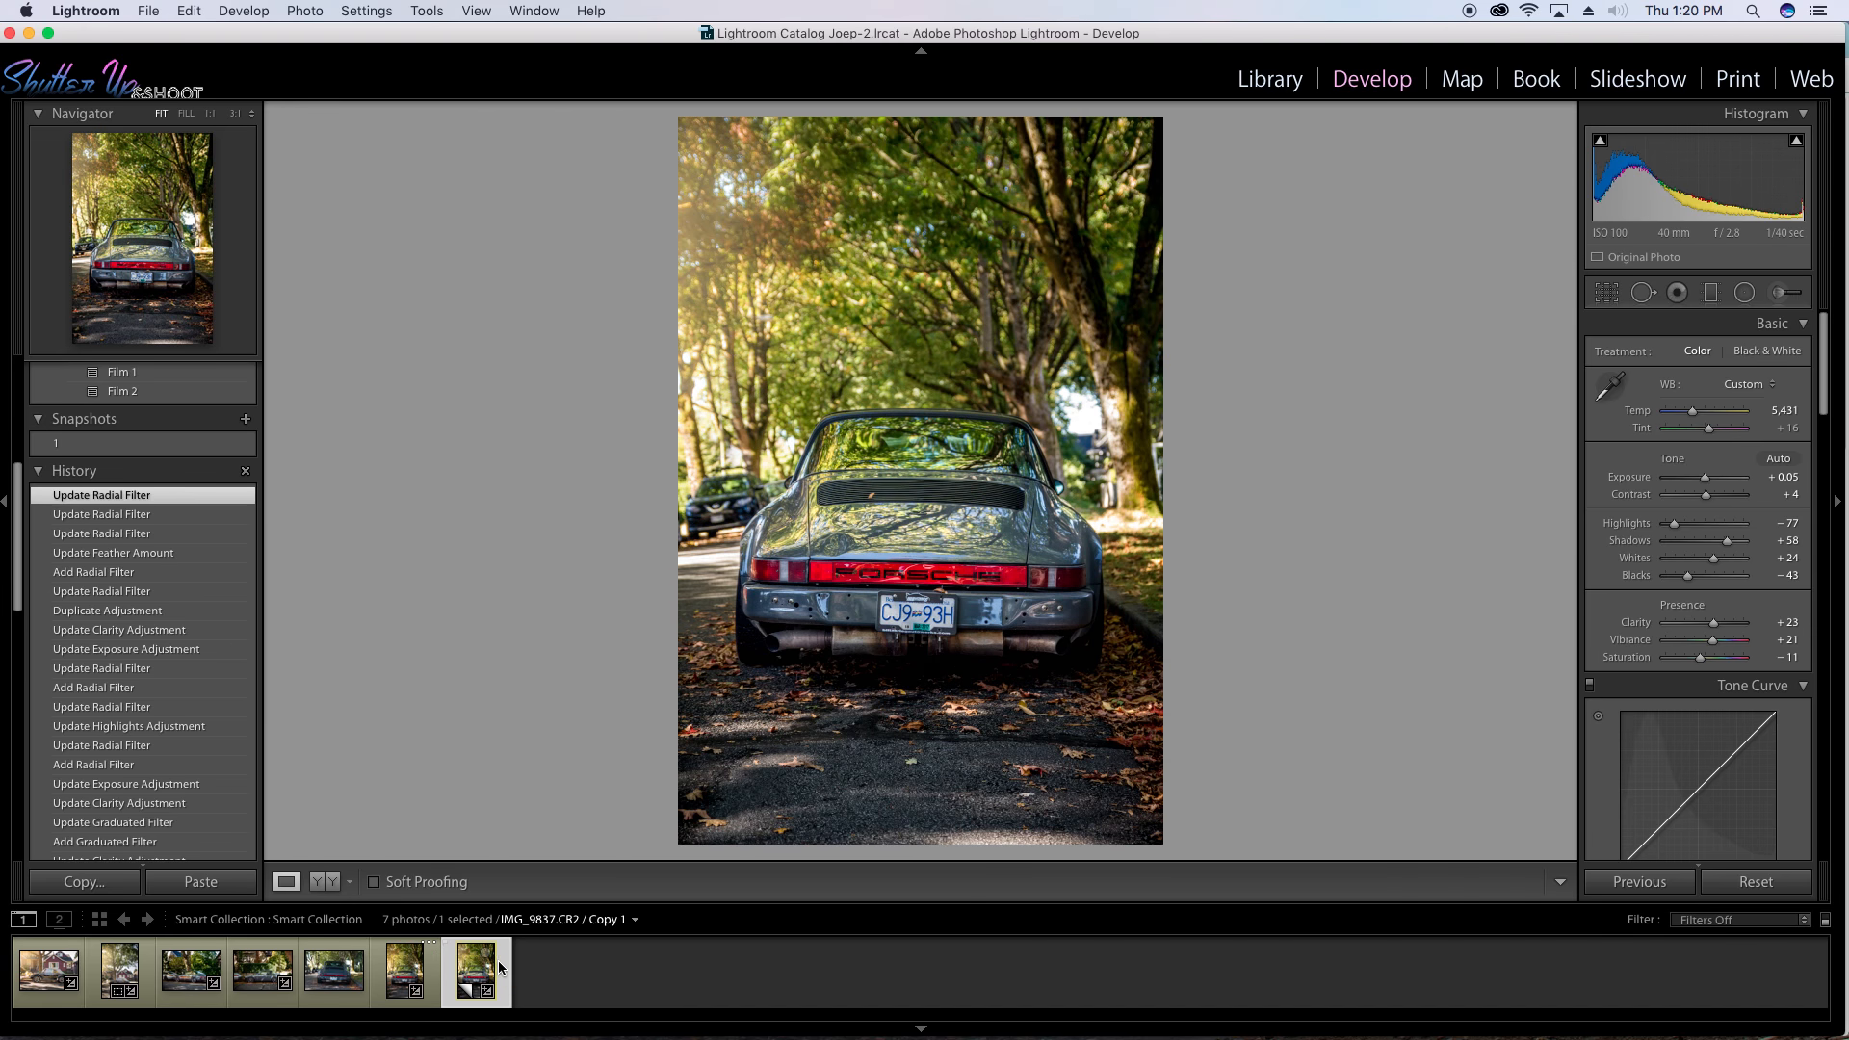
left_click(432, 970)
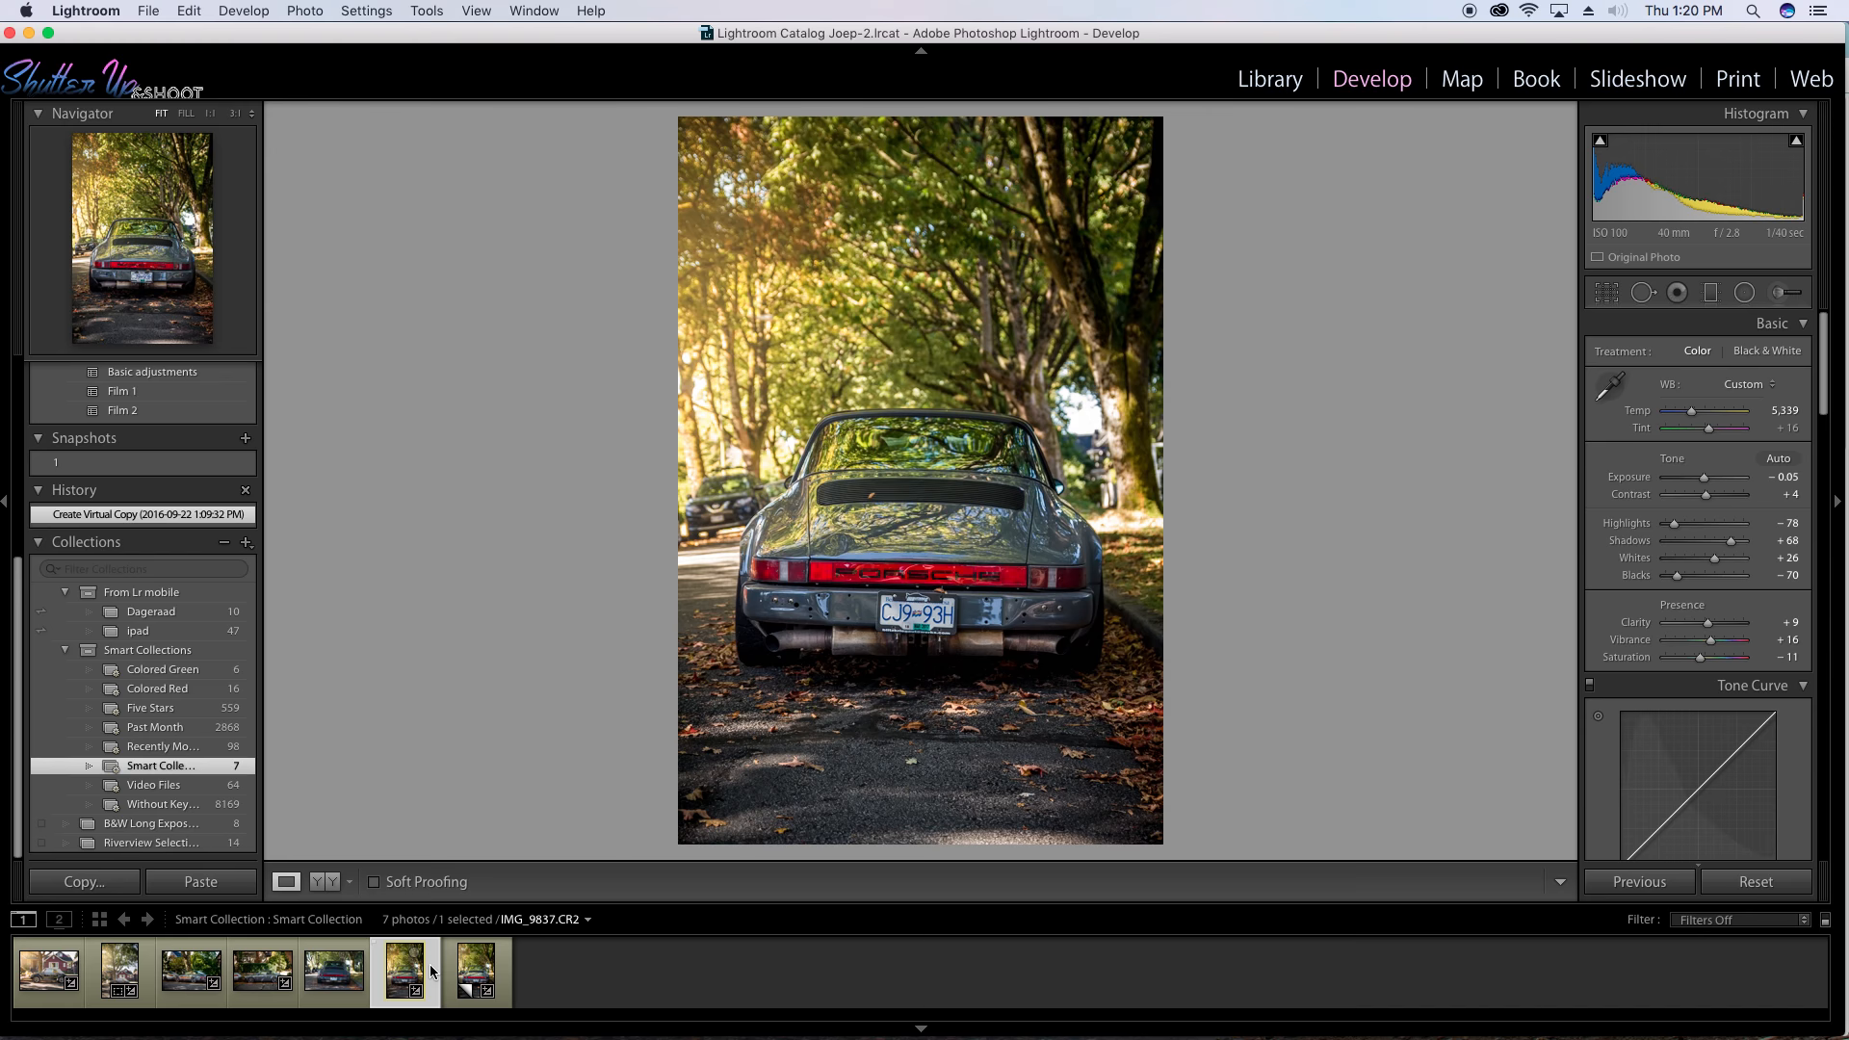
left_click(501, 980)
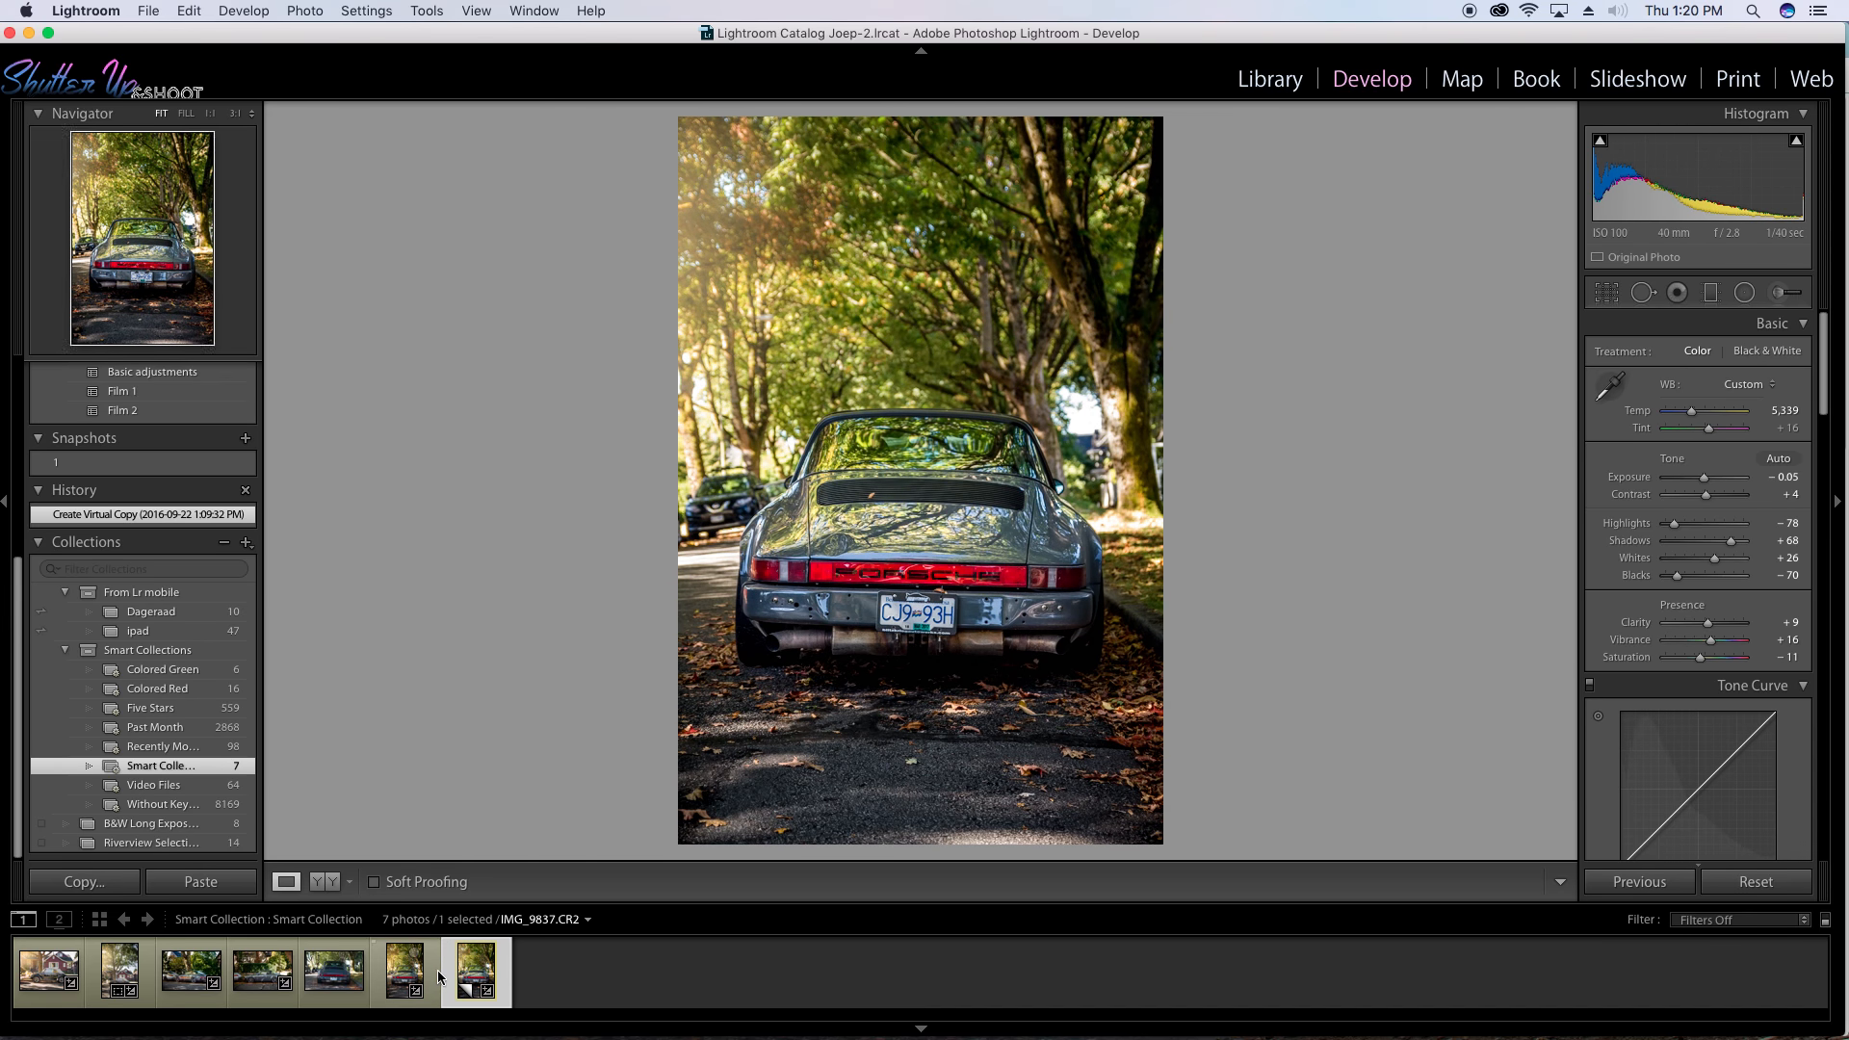
left_click(434, 974)
left_click(498, 974)
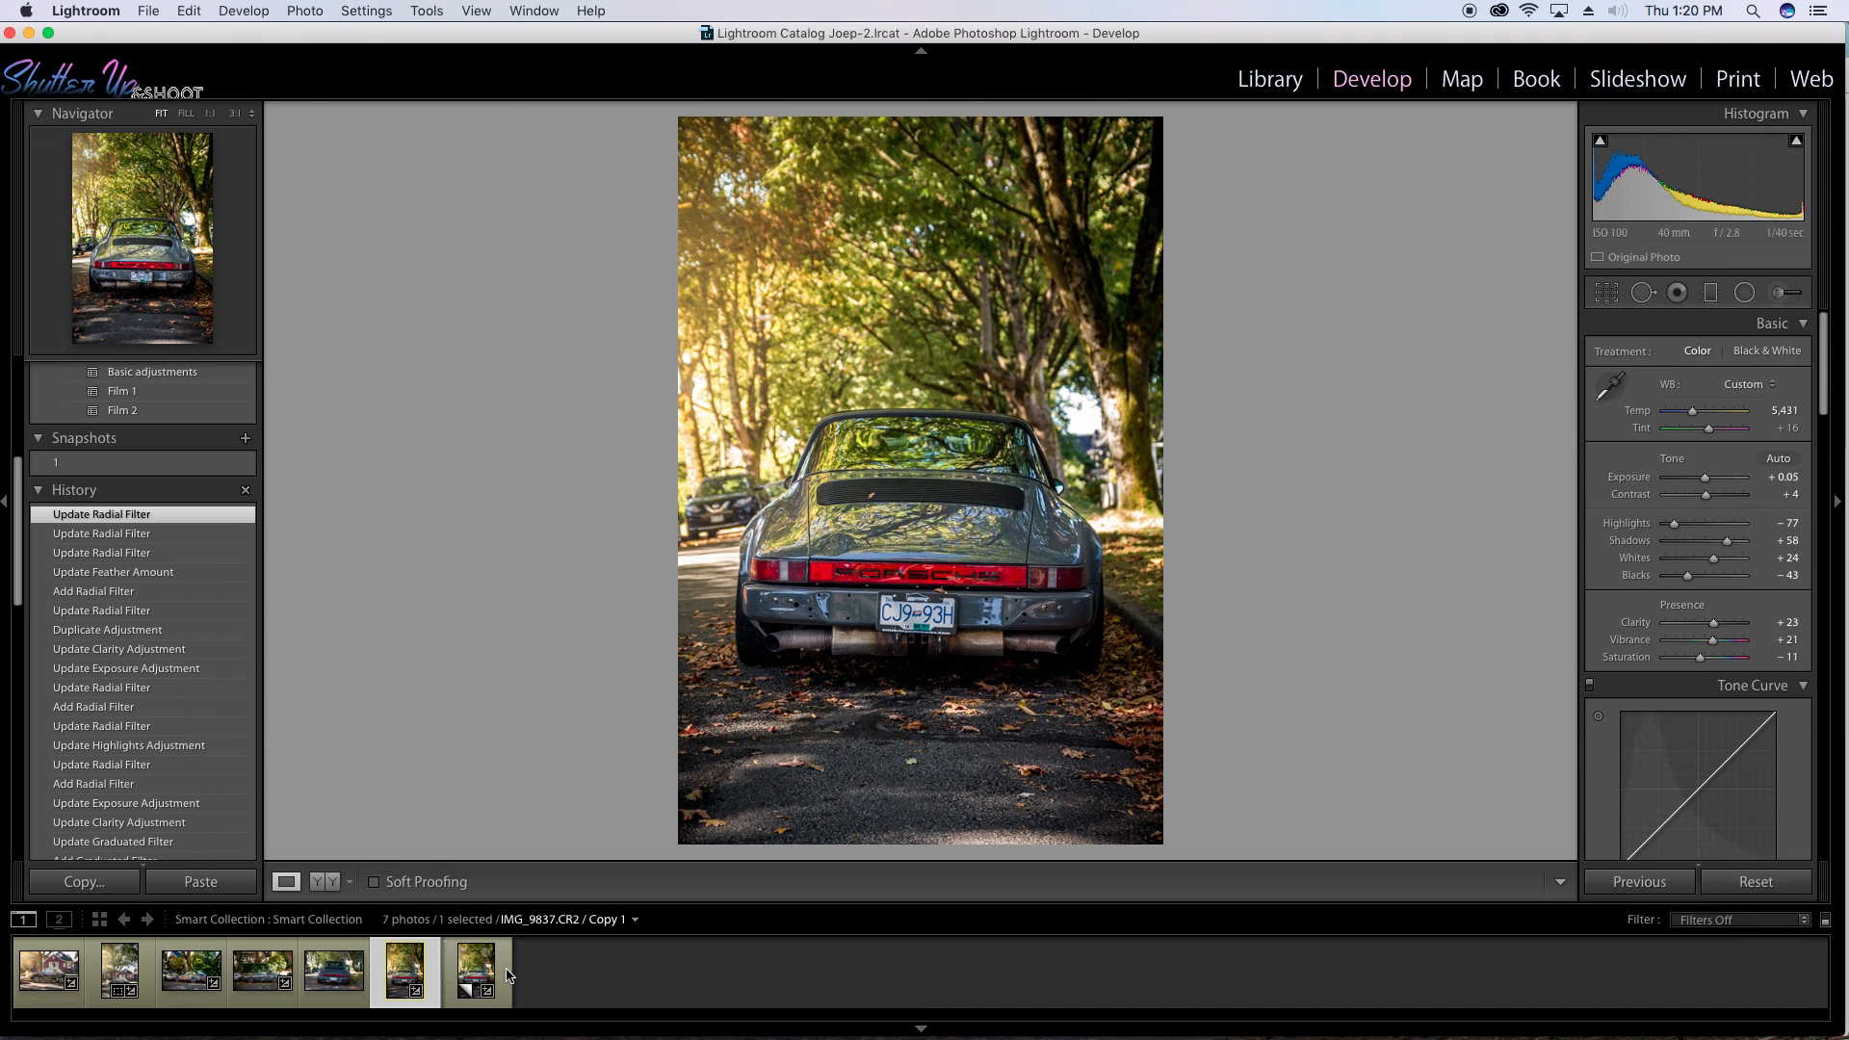
left_click(433, 972)
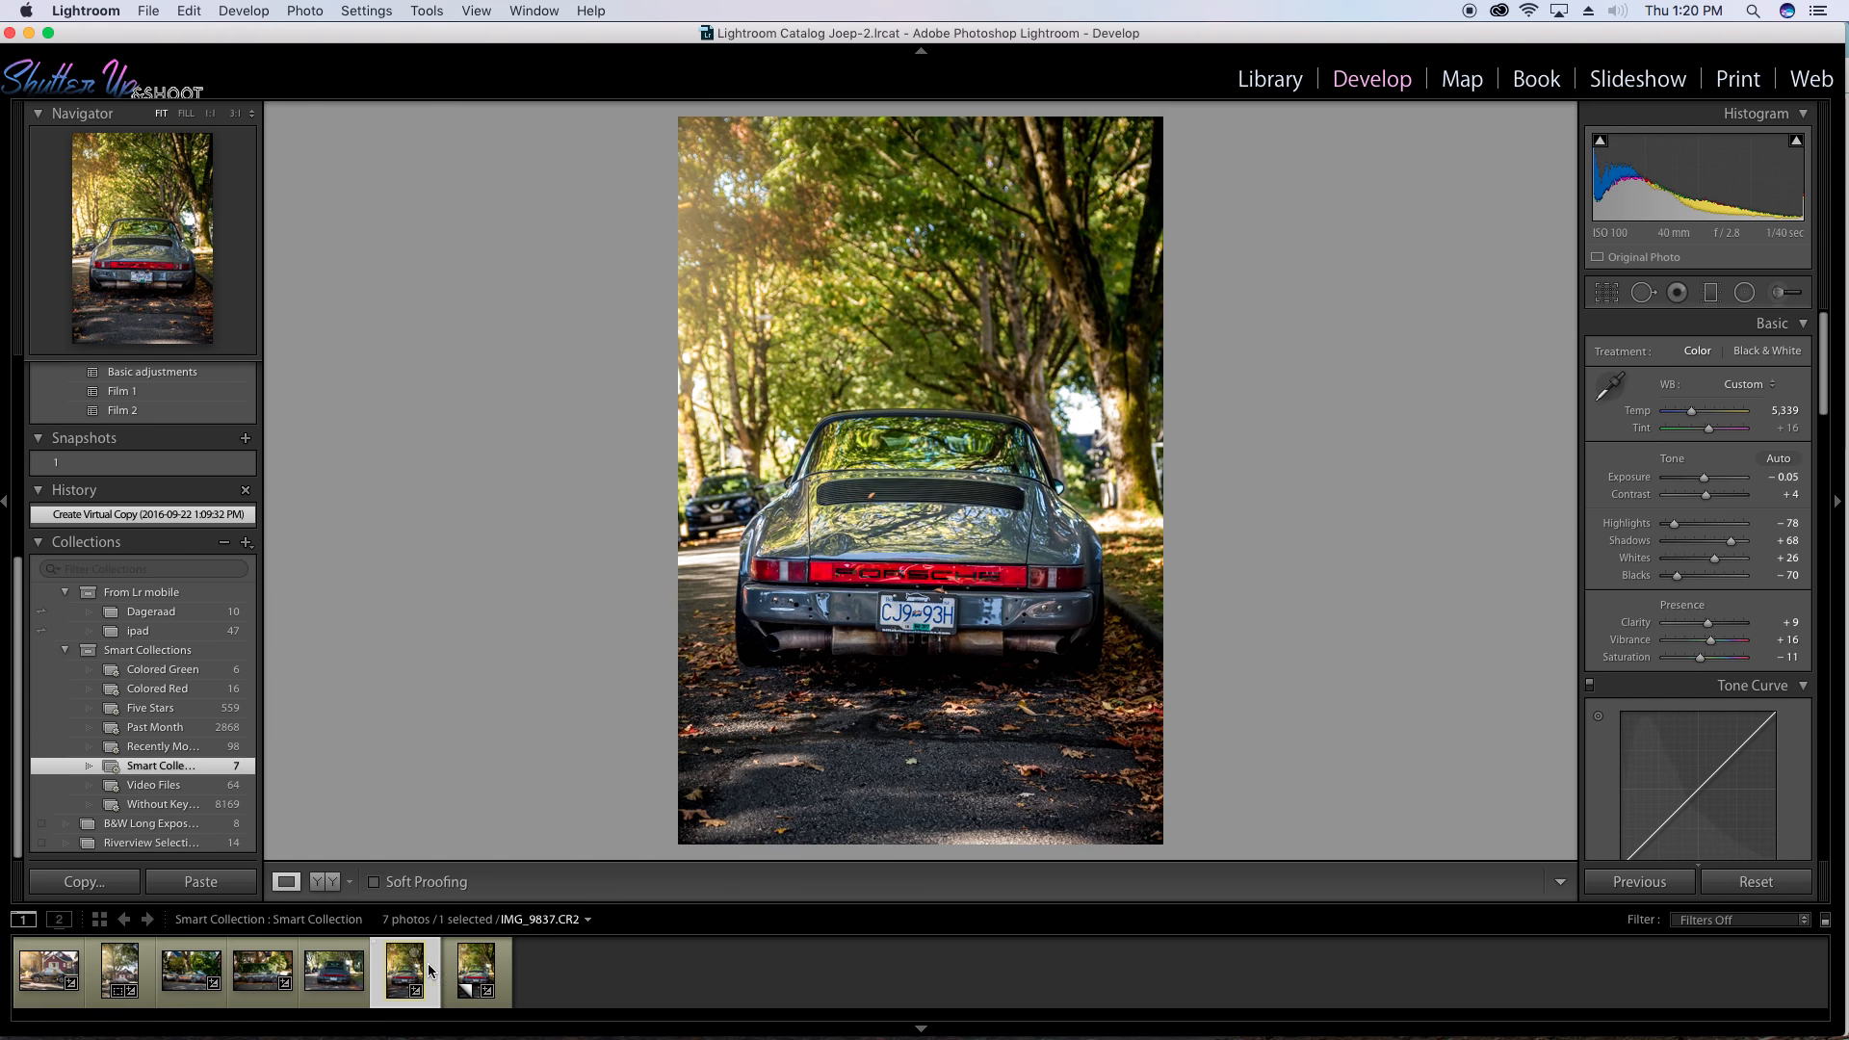
Copy all develop settings from virtual copy Copy 1 of IMG_9837.CR2, except White Balance, Crop and Transform.
left_click(476, 973)
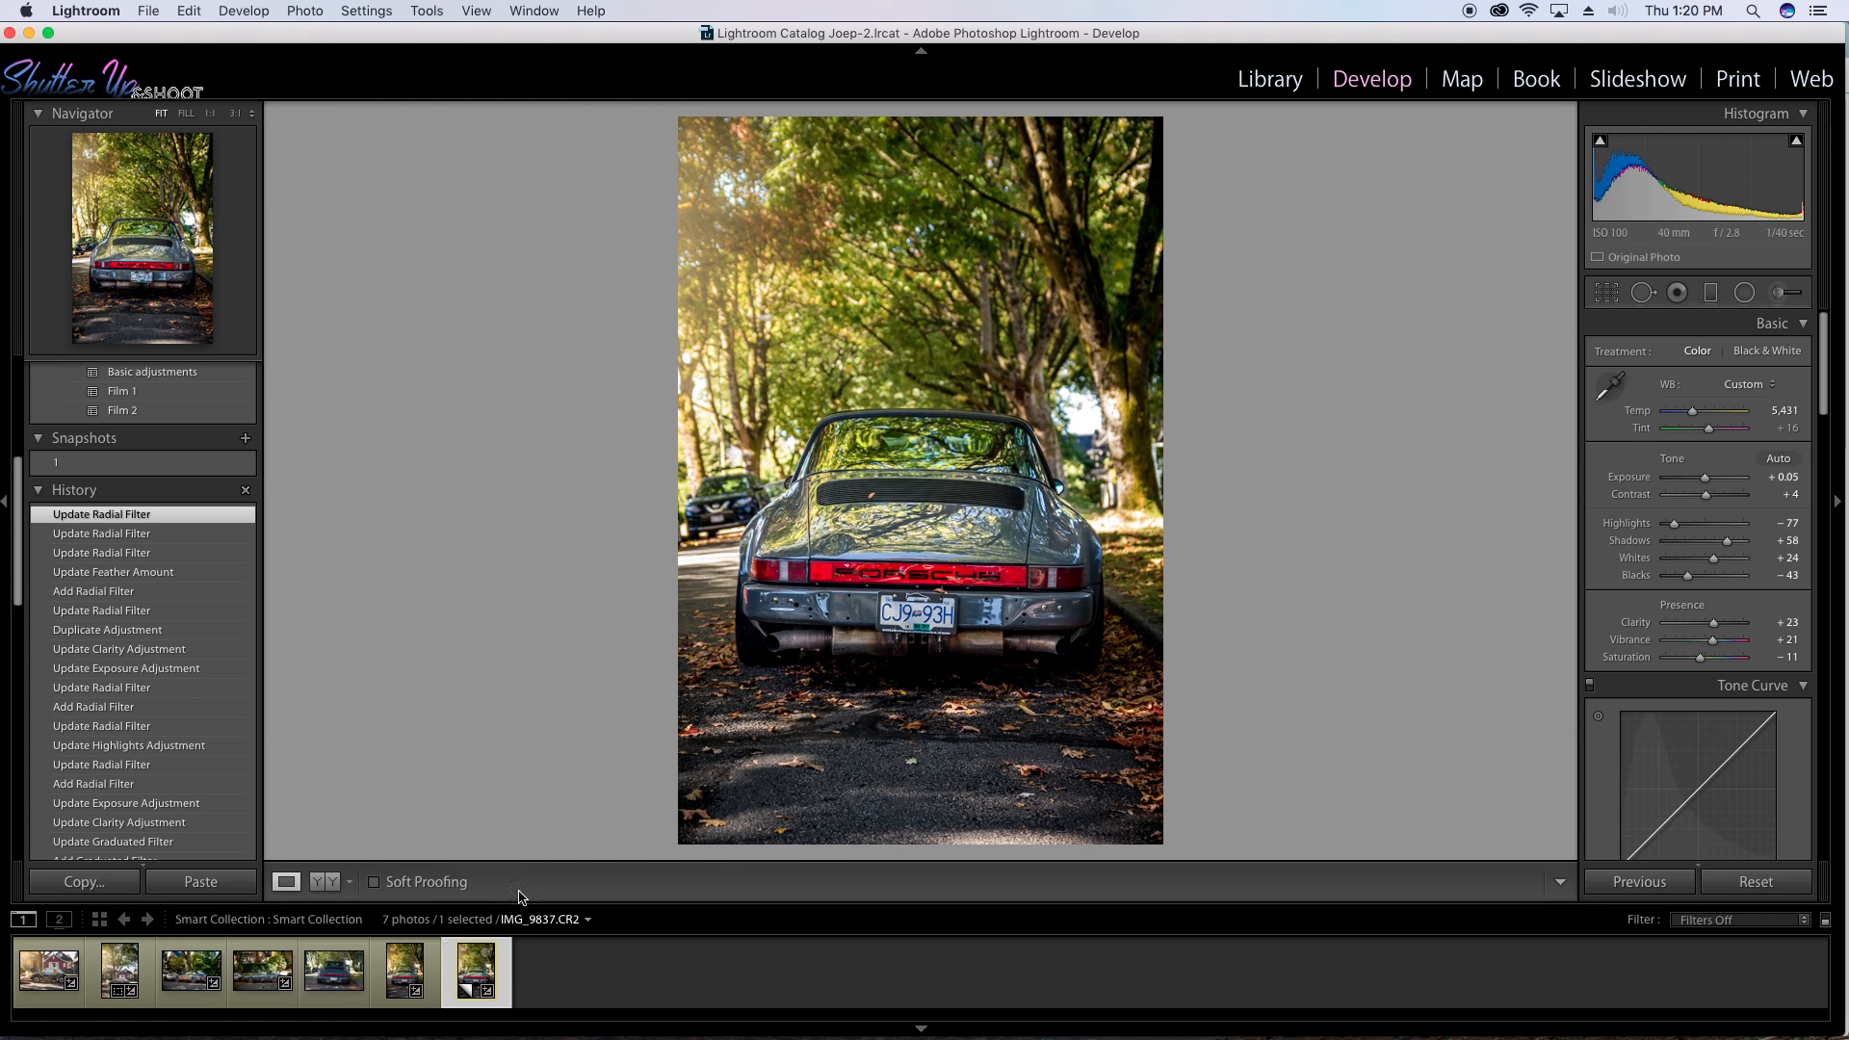
left_click(125, 884)
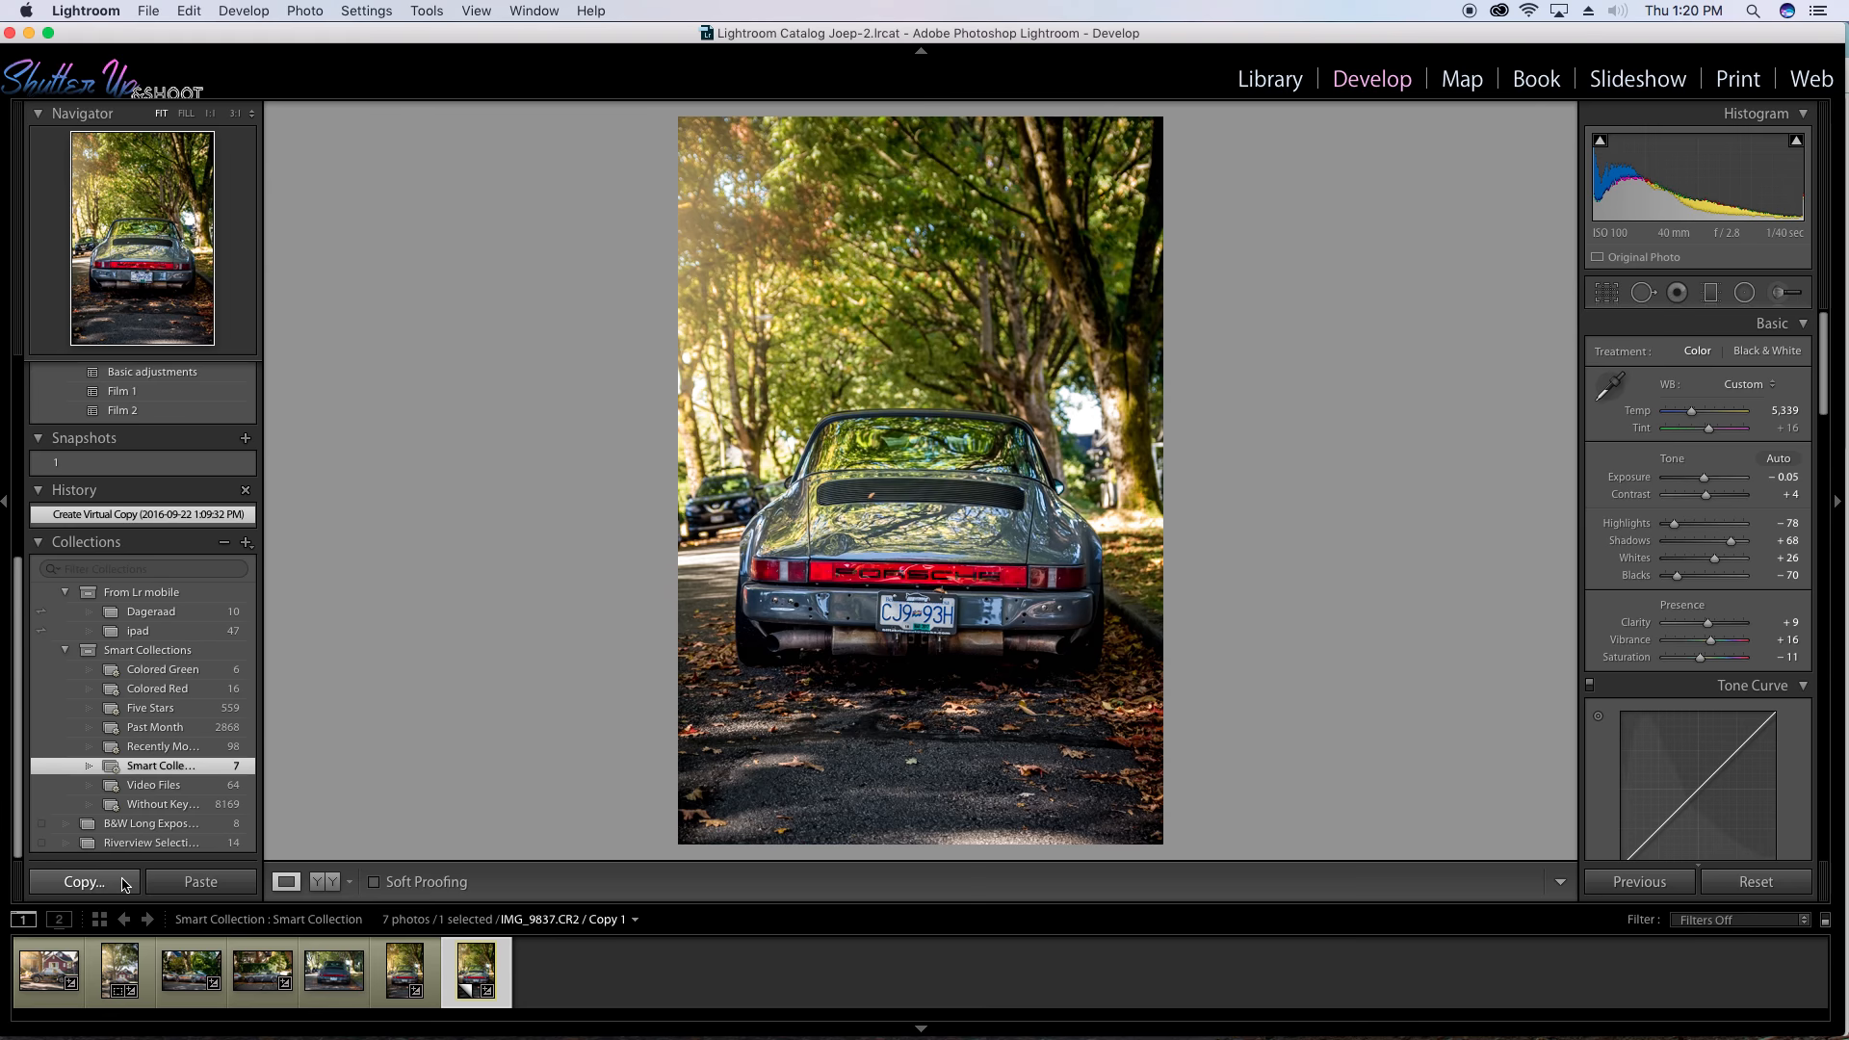
left_click(613, 460)
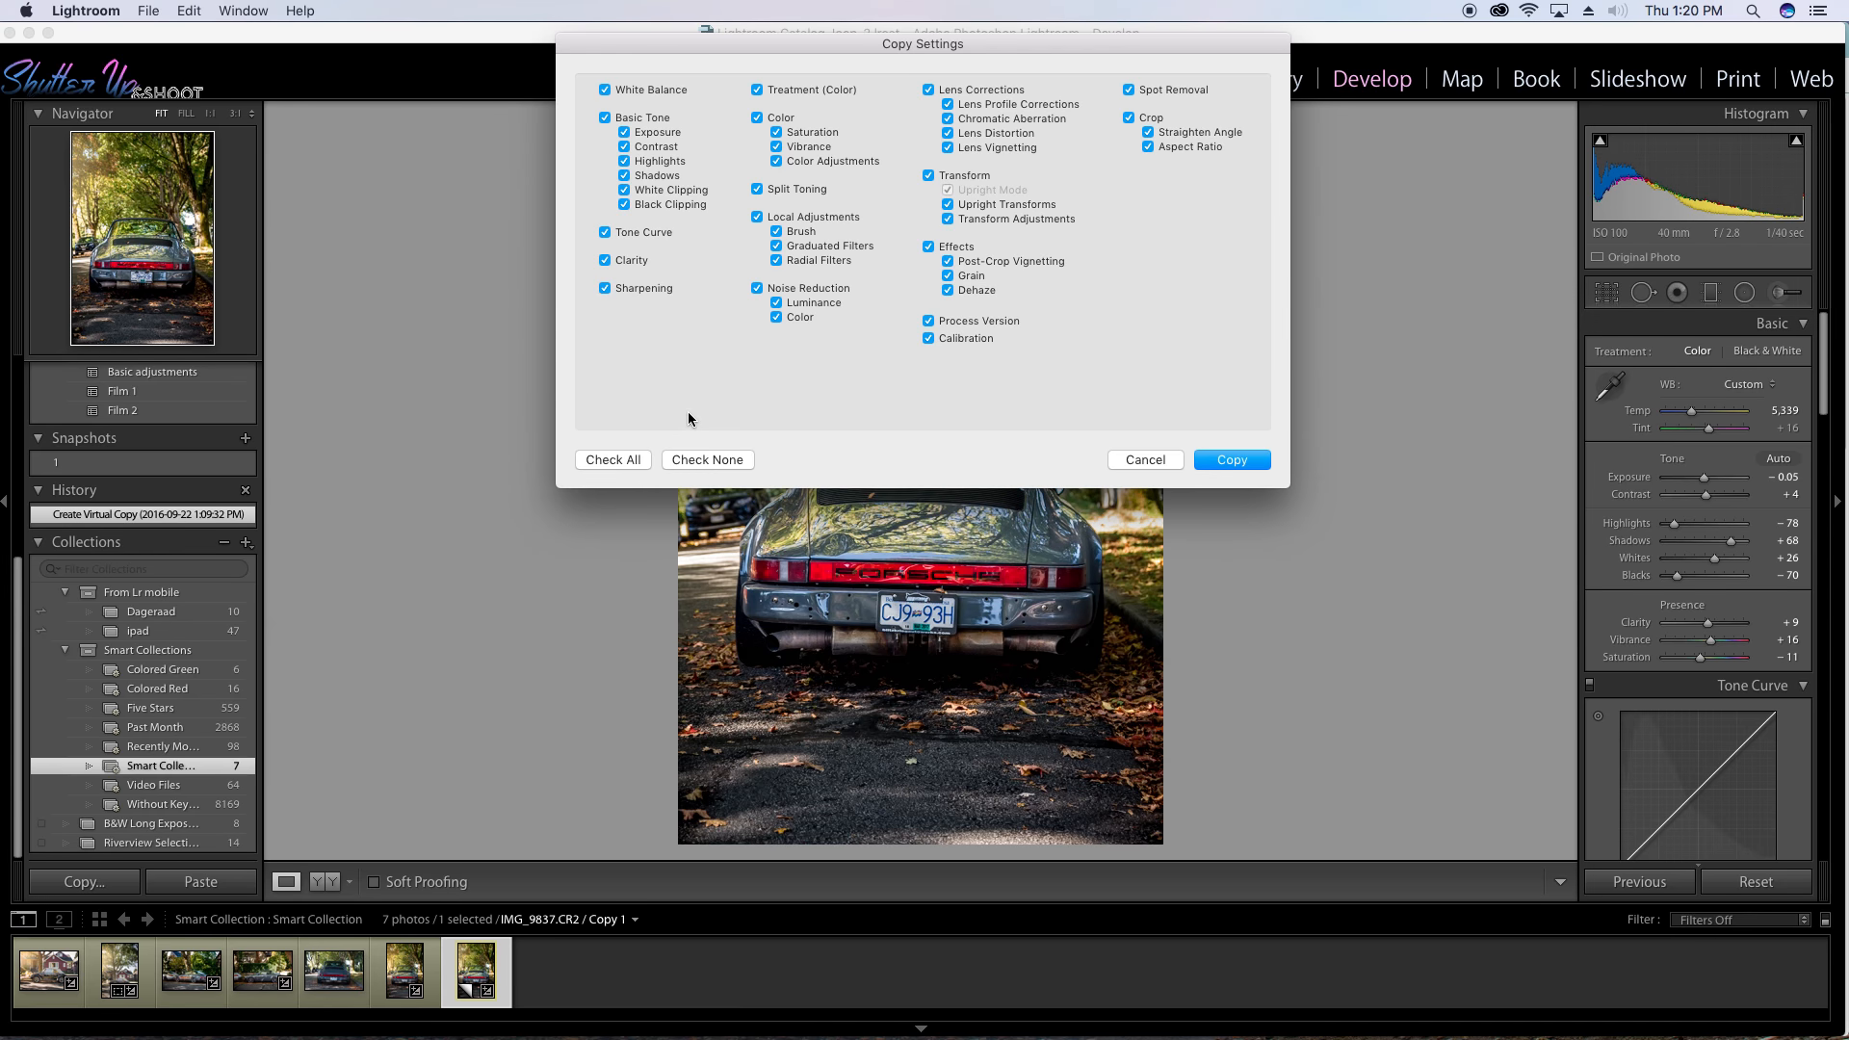
left_click(604, 90)
left_click(1130, 117)
left_click(929, 176)
left_click(1233, 460)
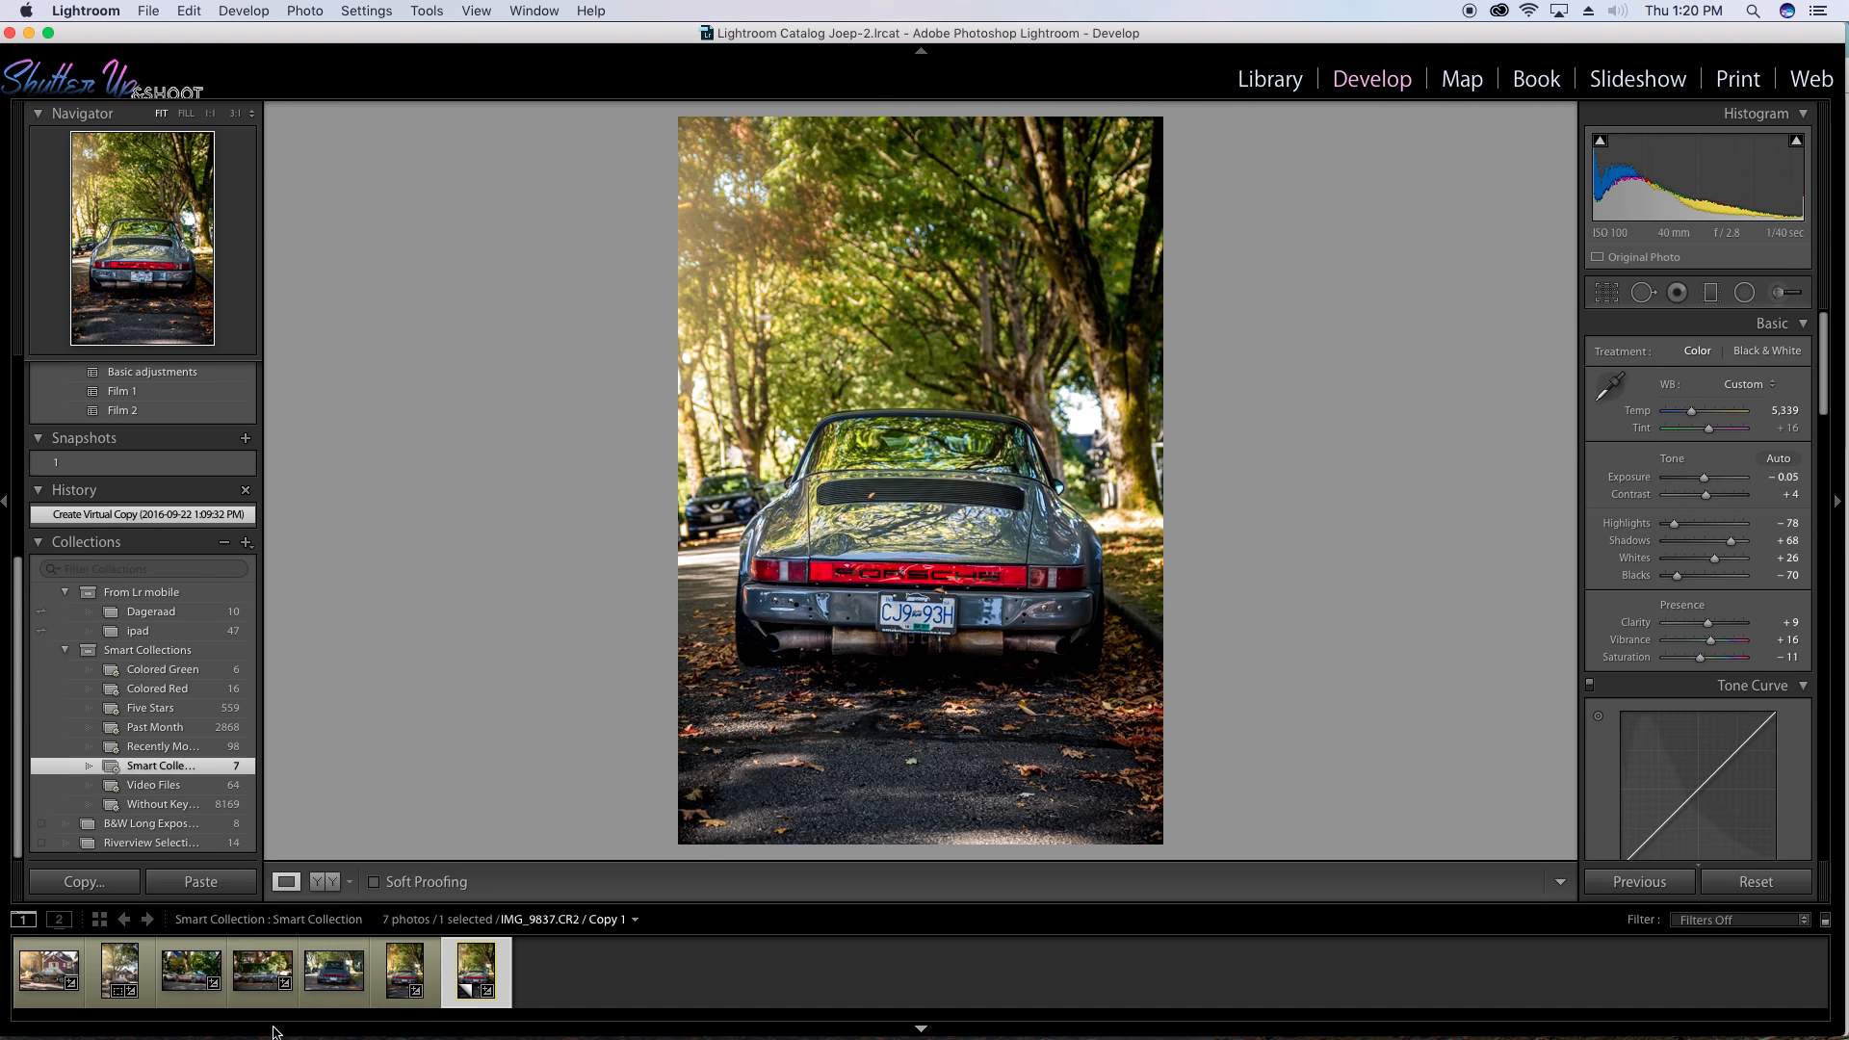
Open the side-view car photo IMG_9834.CR2 and save its current edit as a snapshot named 1.
left_click(211, 1002)
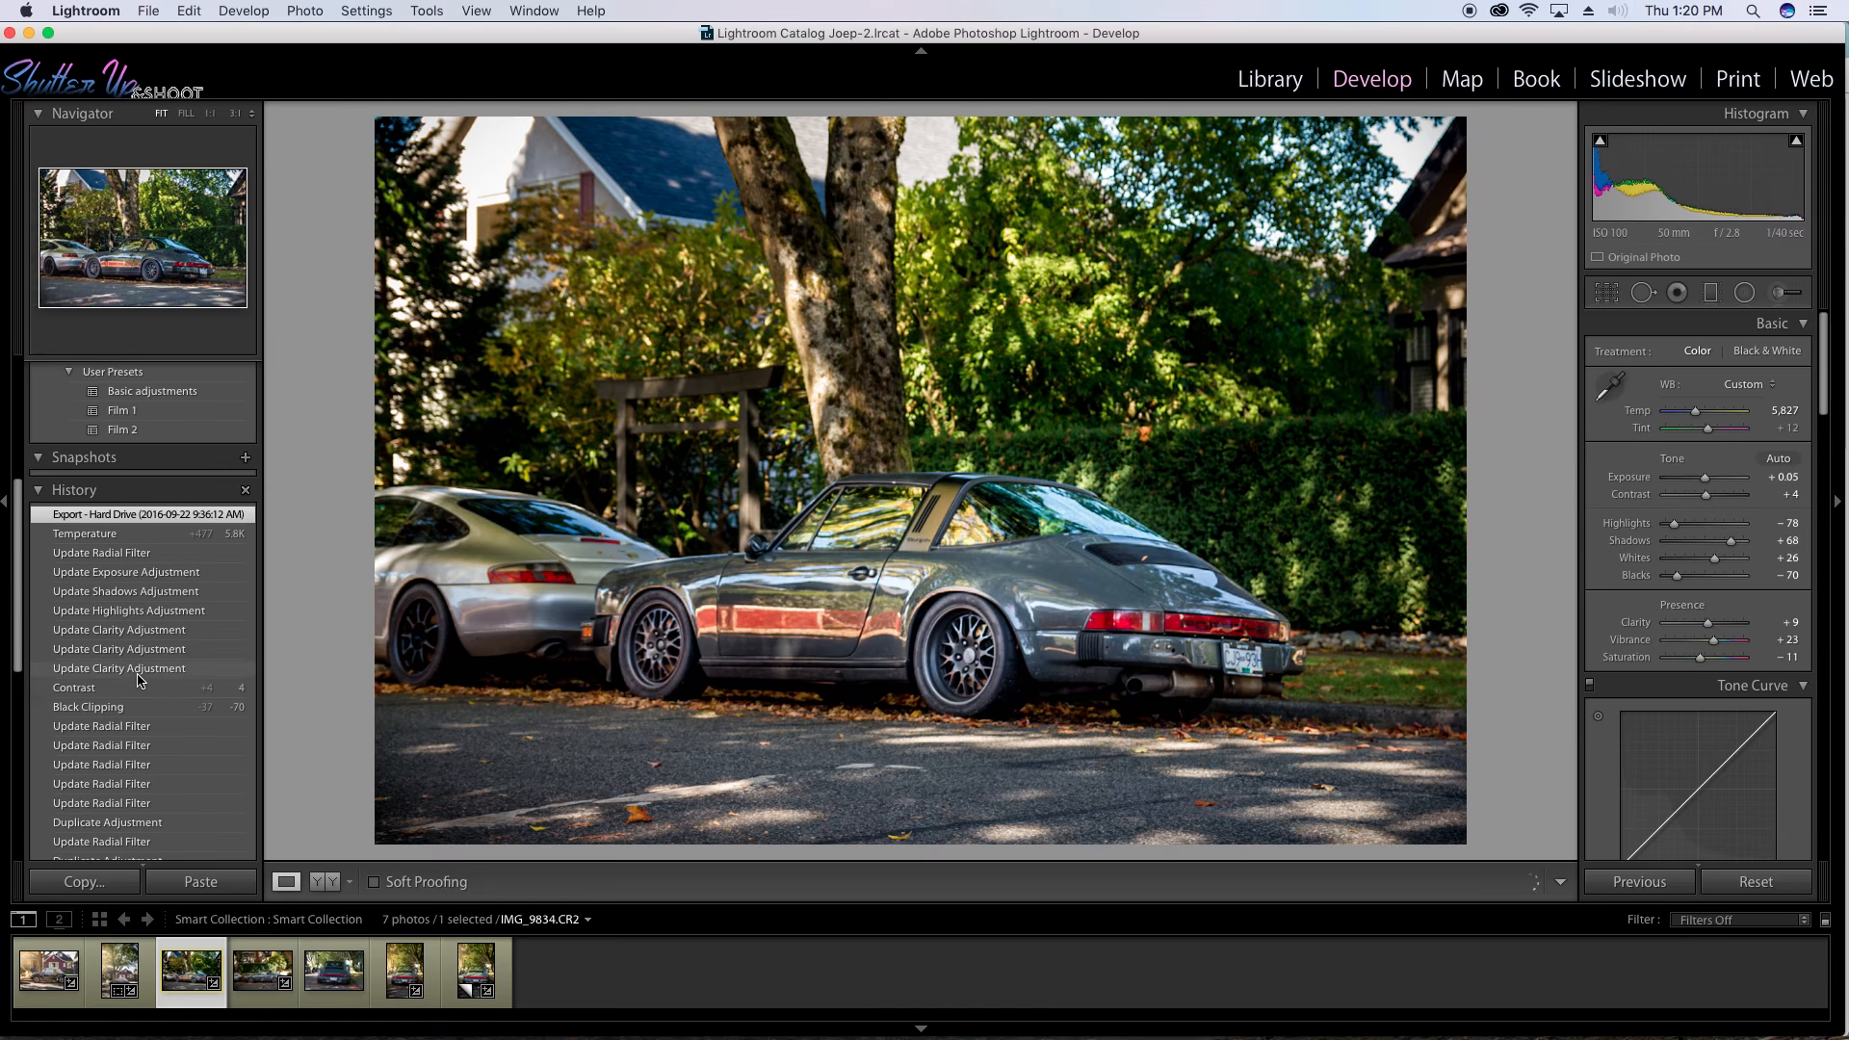
scroll(142, 684, "down", 5)
scroll(142, 684, "down", 1)
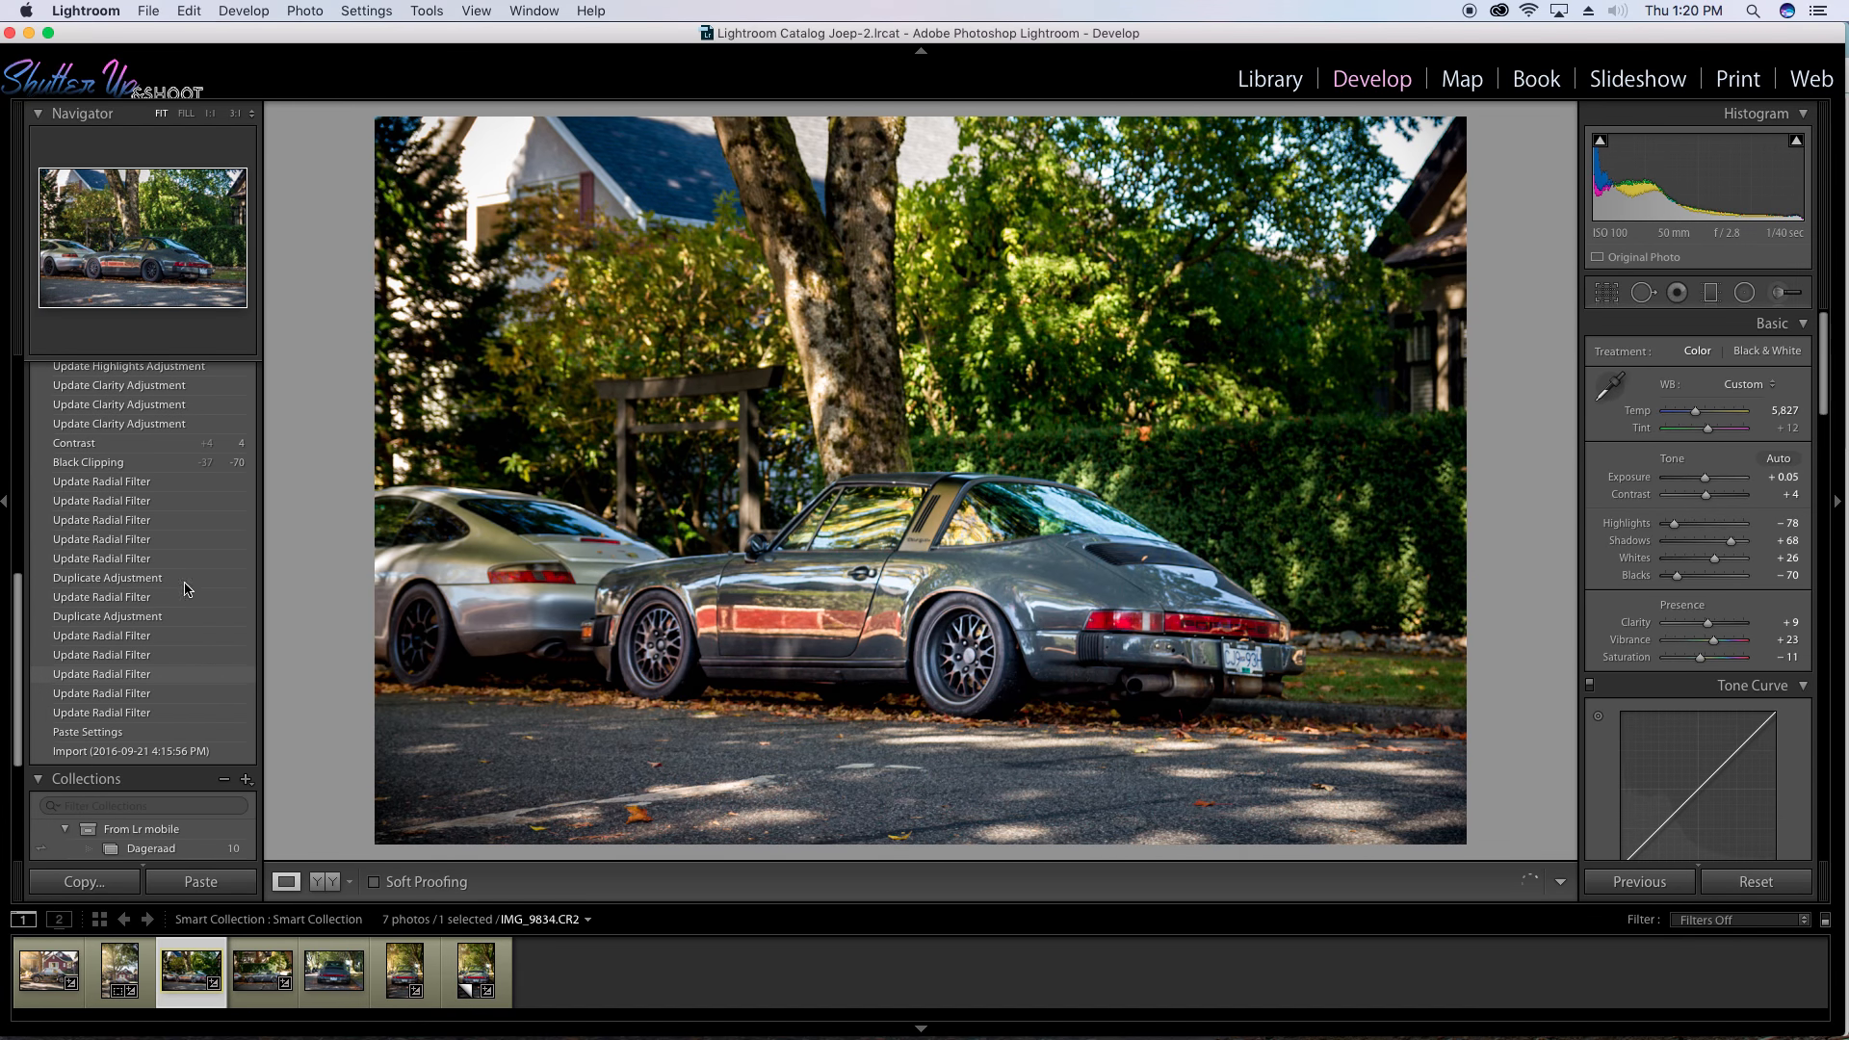
scroll(167, 633, "up", 3)
scroll(166, 633, "up", 4)
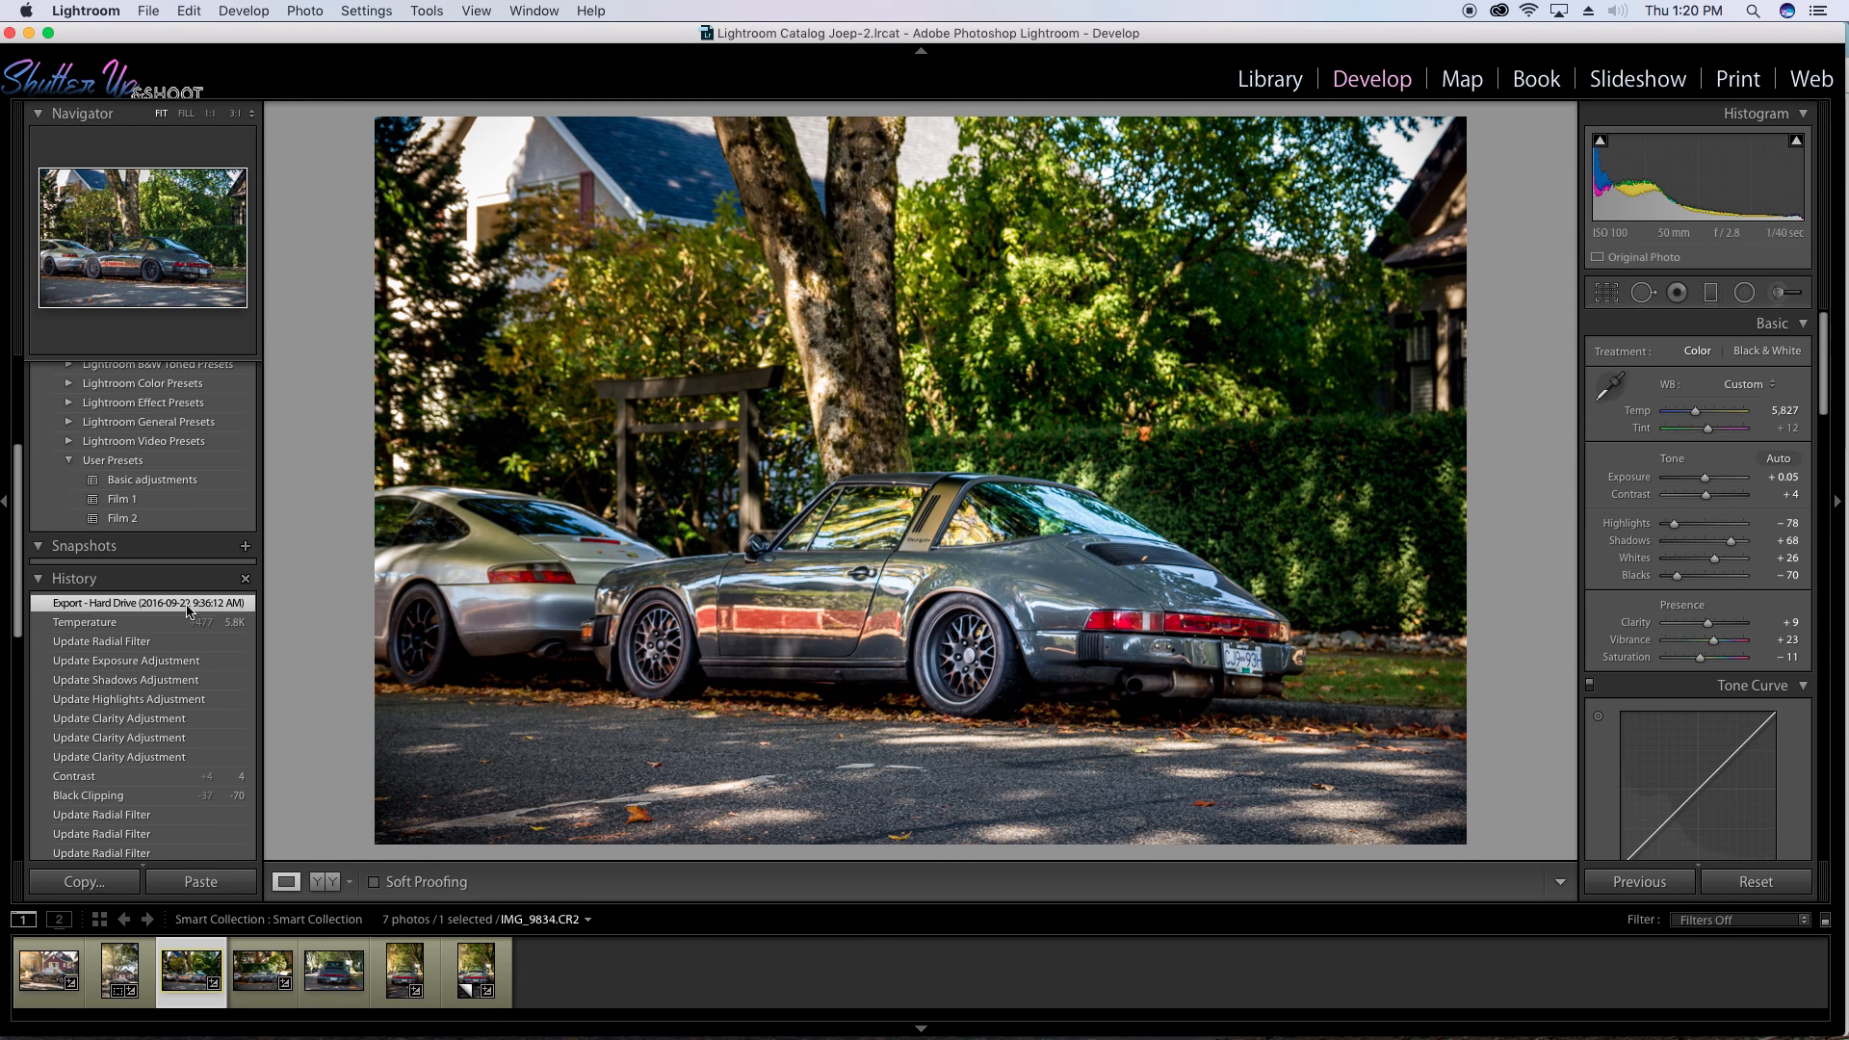
left_click(246, 547)
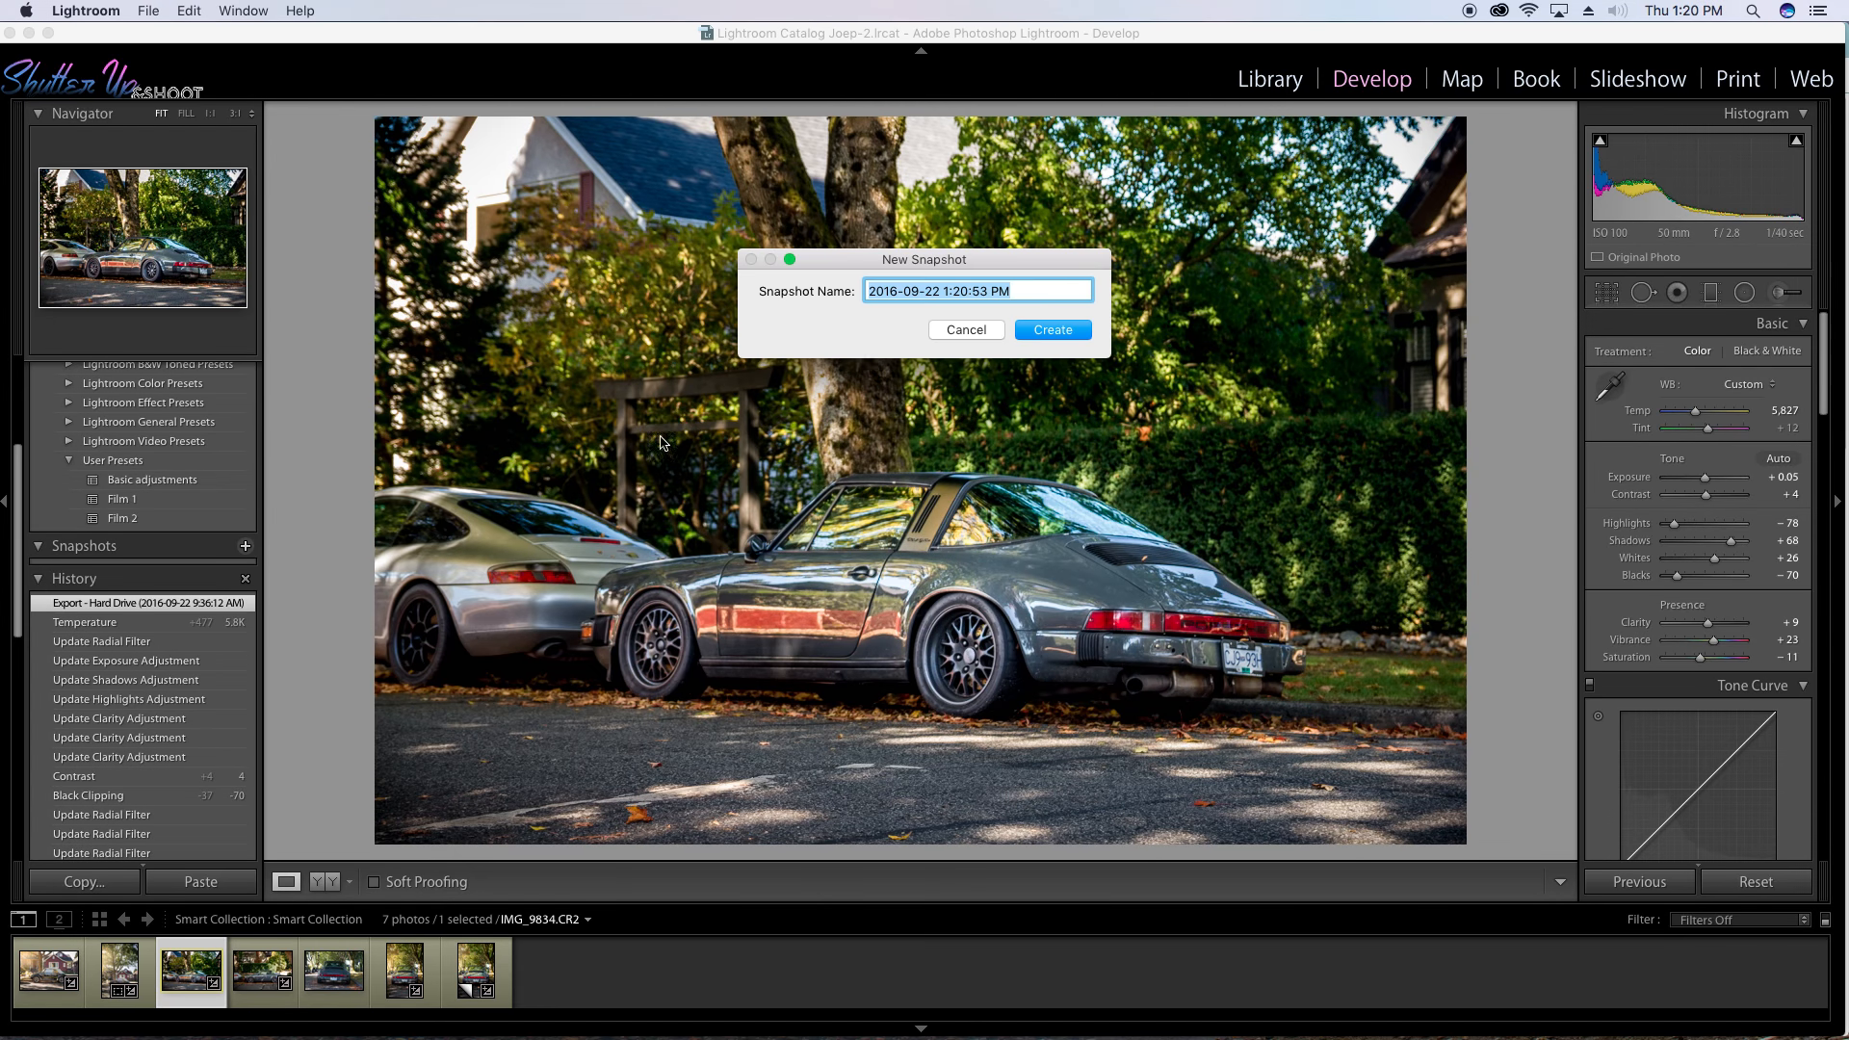
type("1")
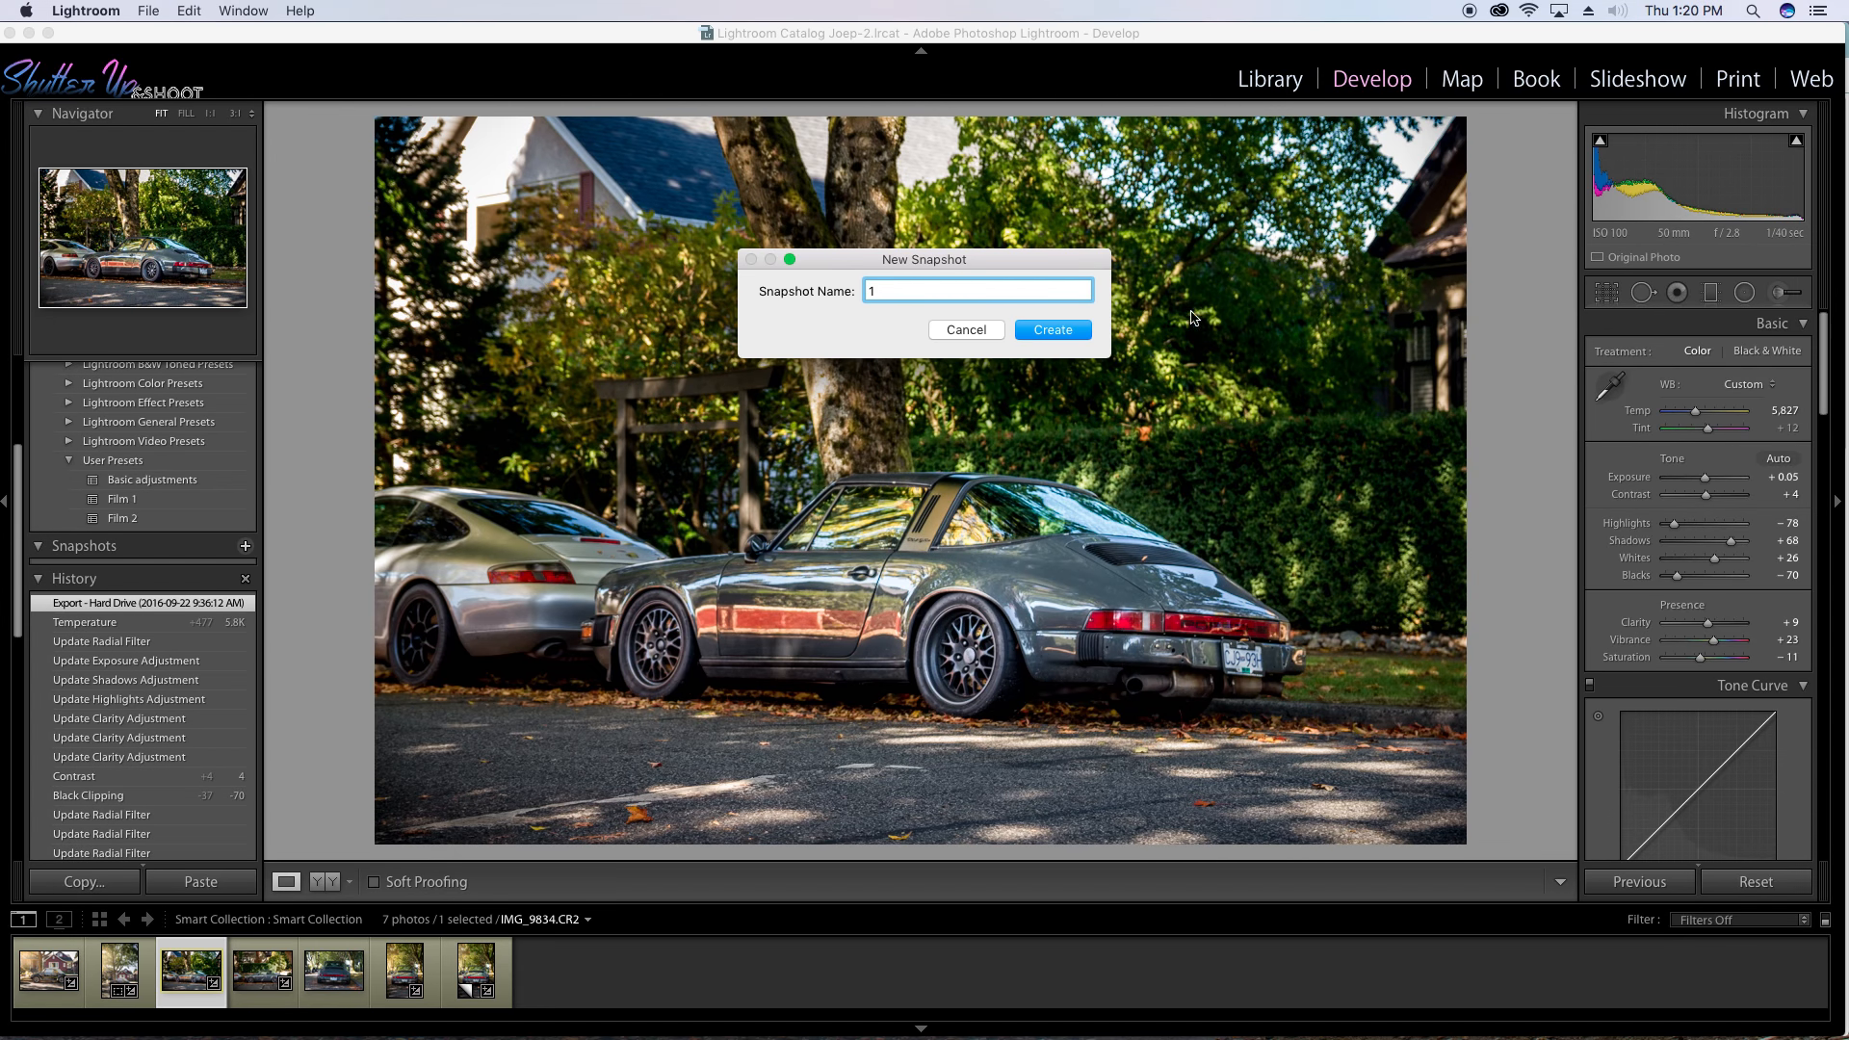
left_click(1041, 337)
Return IMG_9834.CR2 to its Import history state and paste the copied develop settings onto it.
scroll(190, 645, "down", 10)
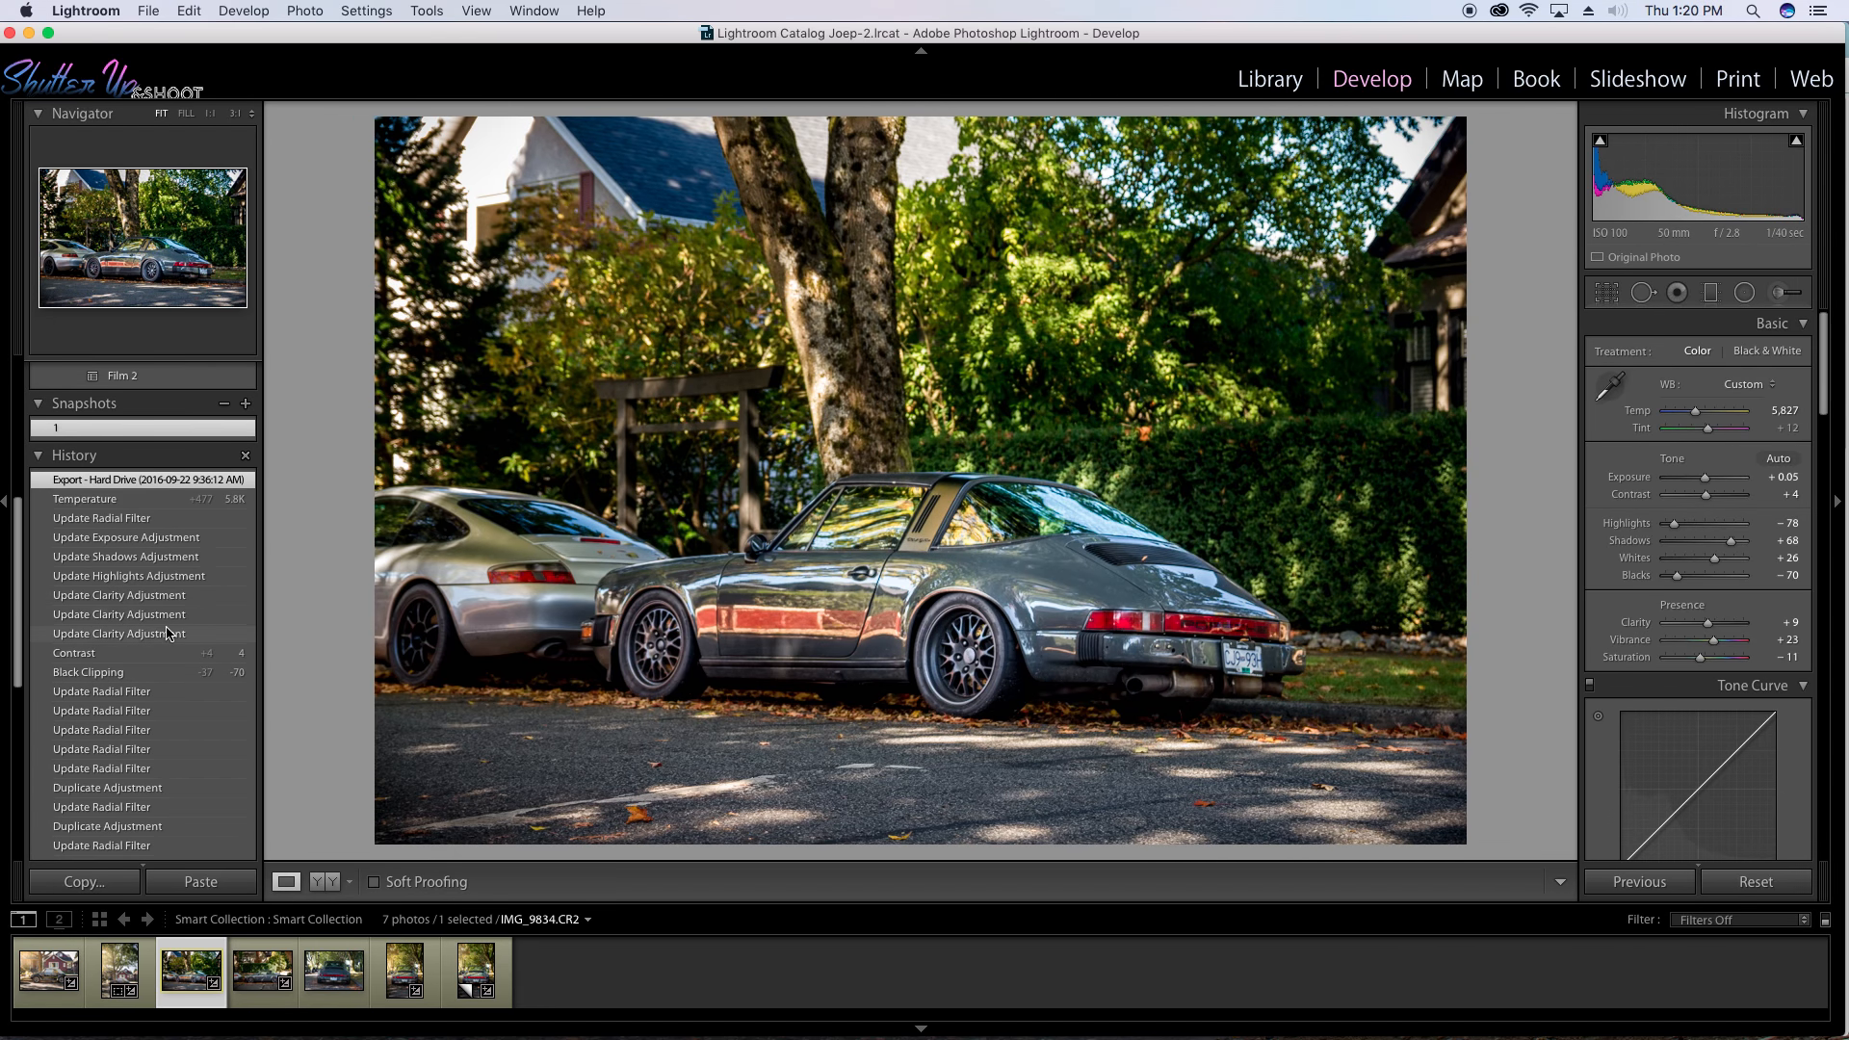
left_click(175, 628)
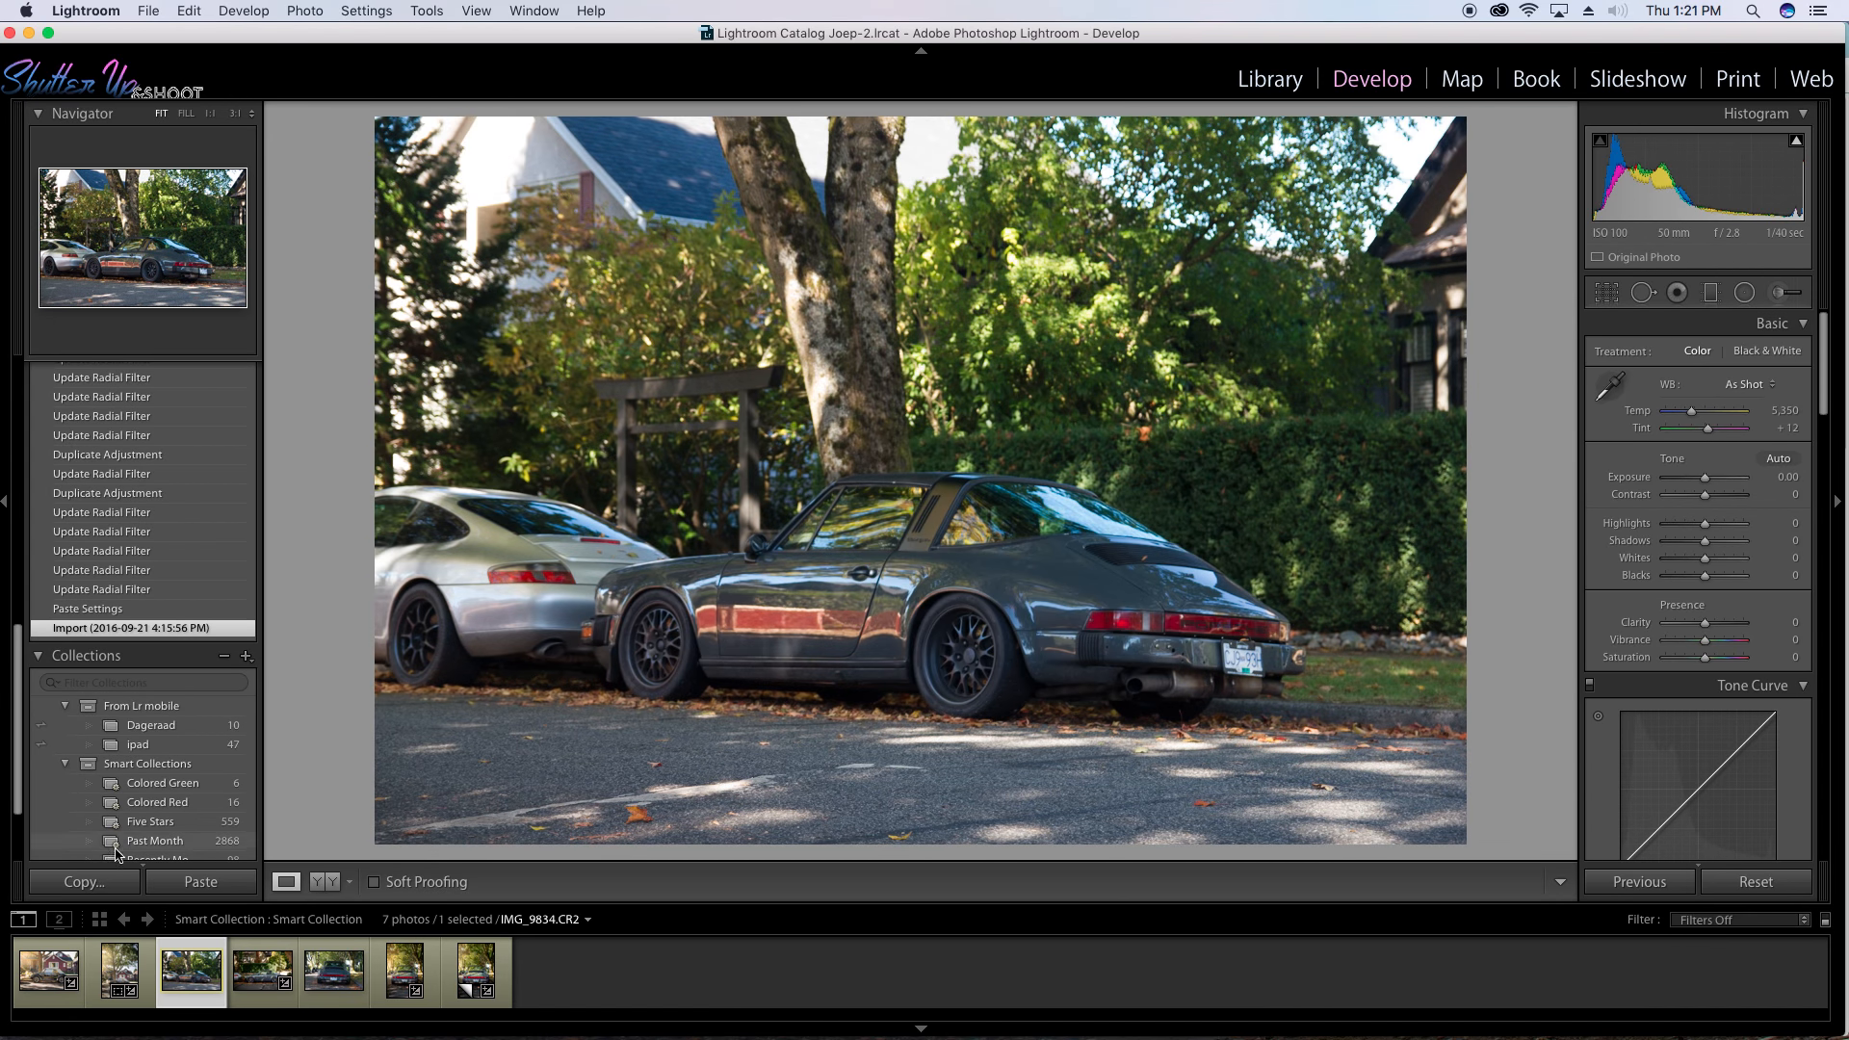
left_click(190, 881)
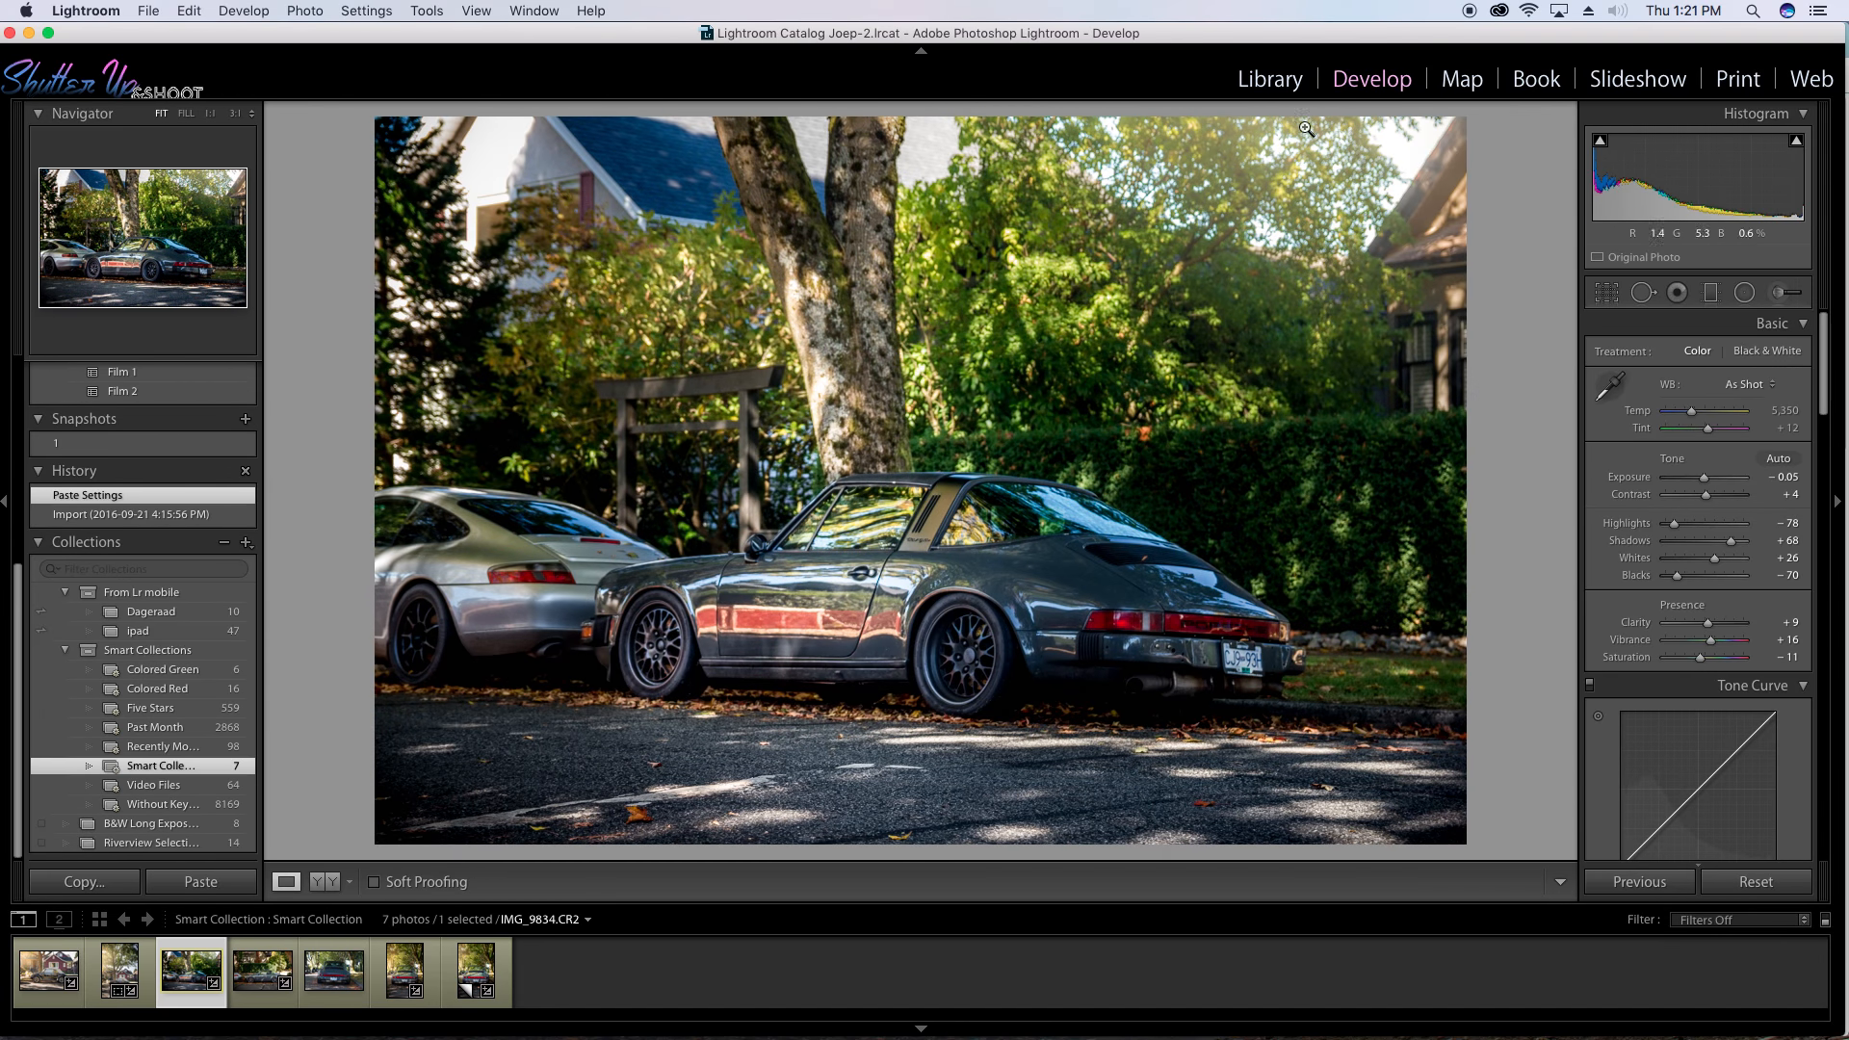
Move the large body radial filter onto the grey car and rotate its ellipse to lie horizontally around the whole car.
left_click(1744, 293)
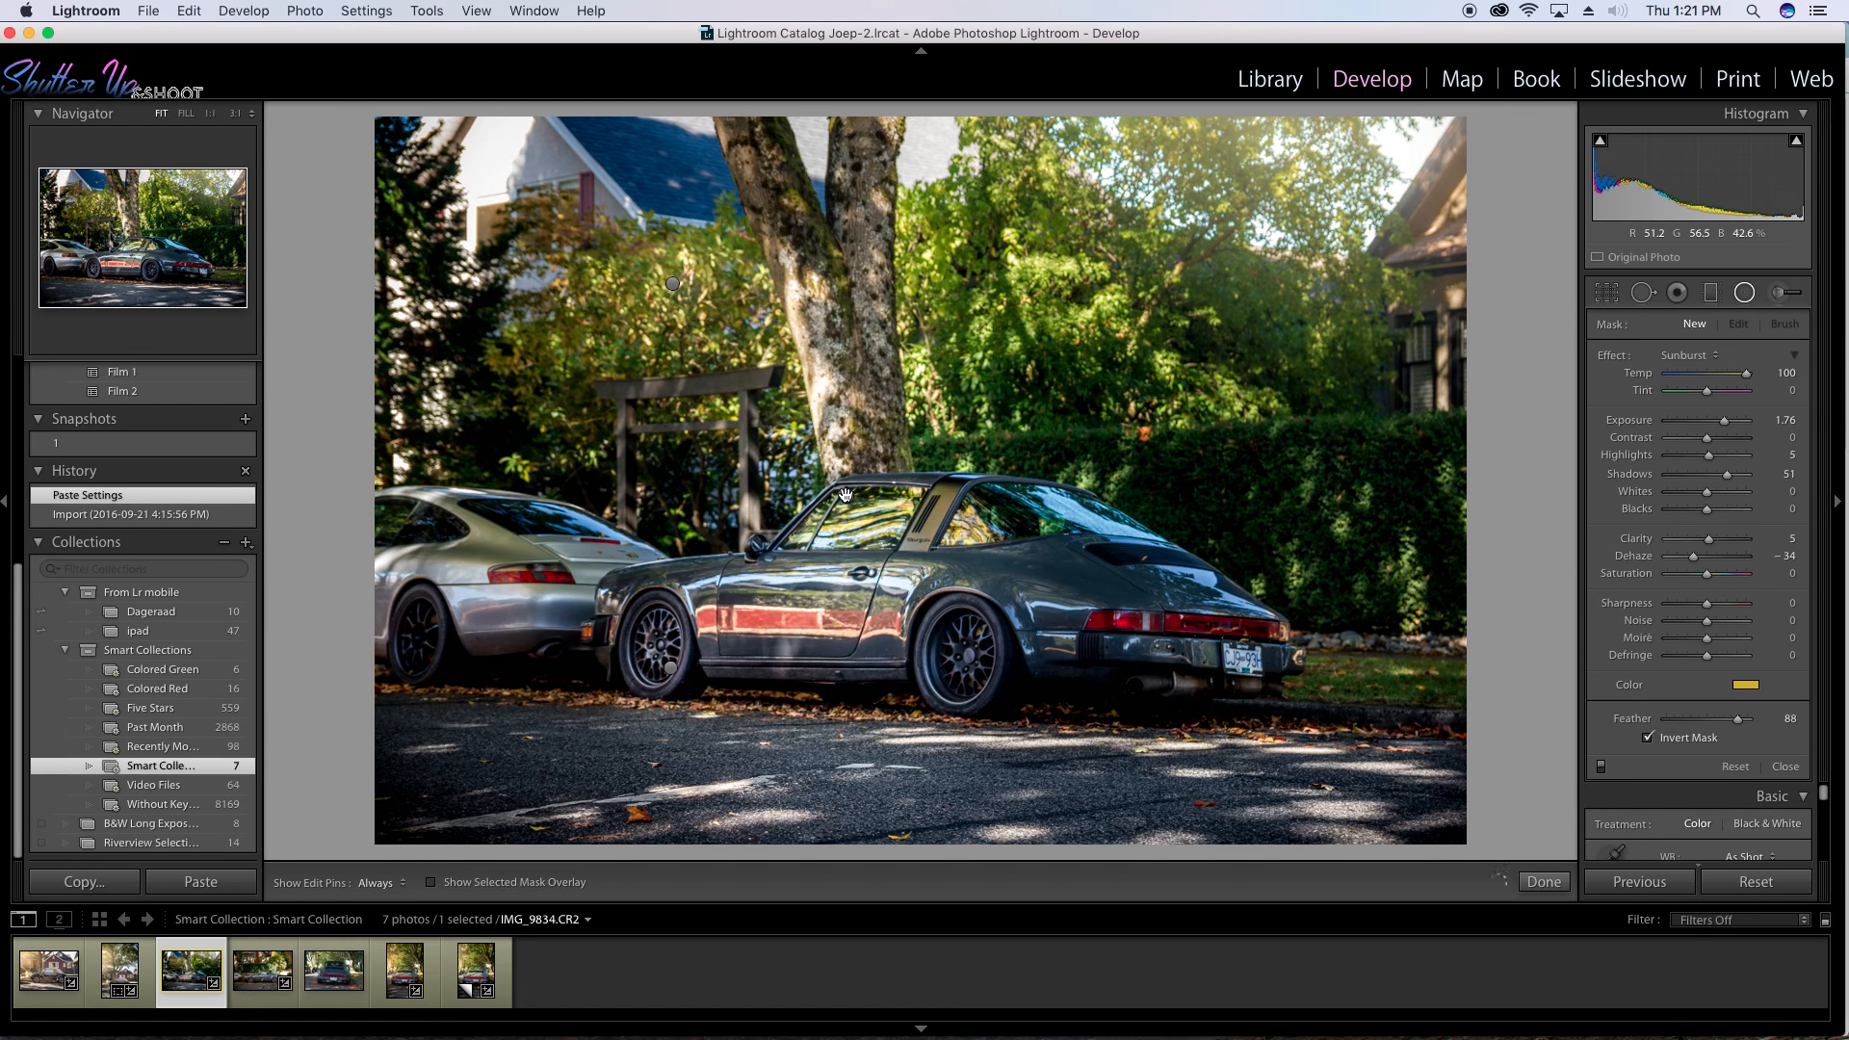
left_click_drag(844, 499, 999, 664)
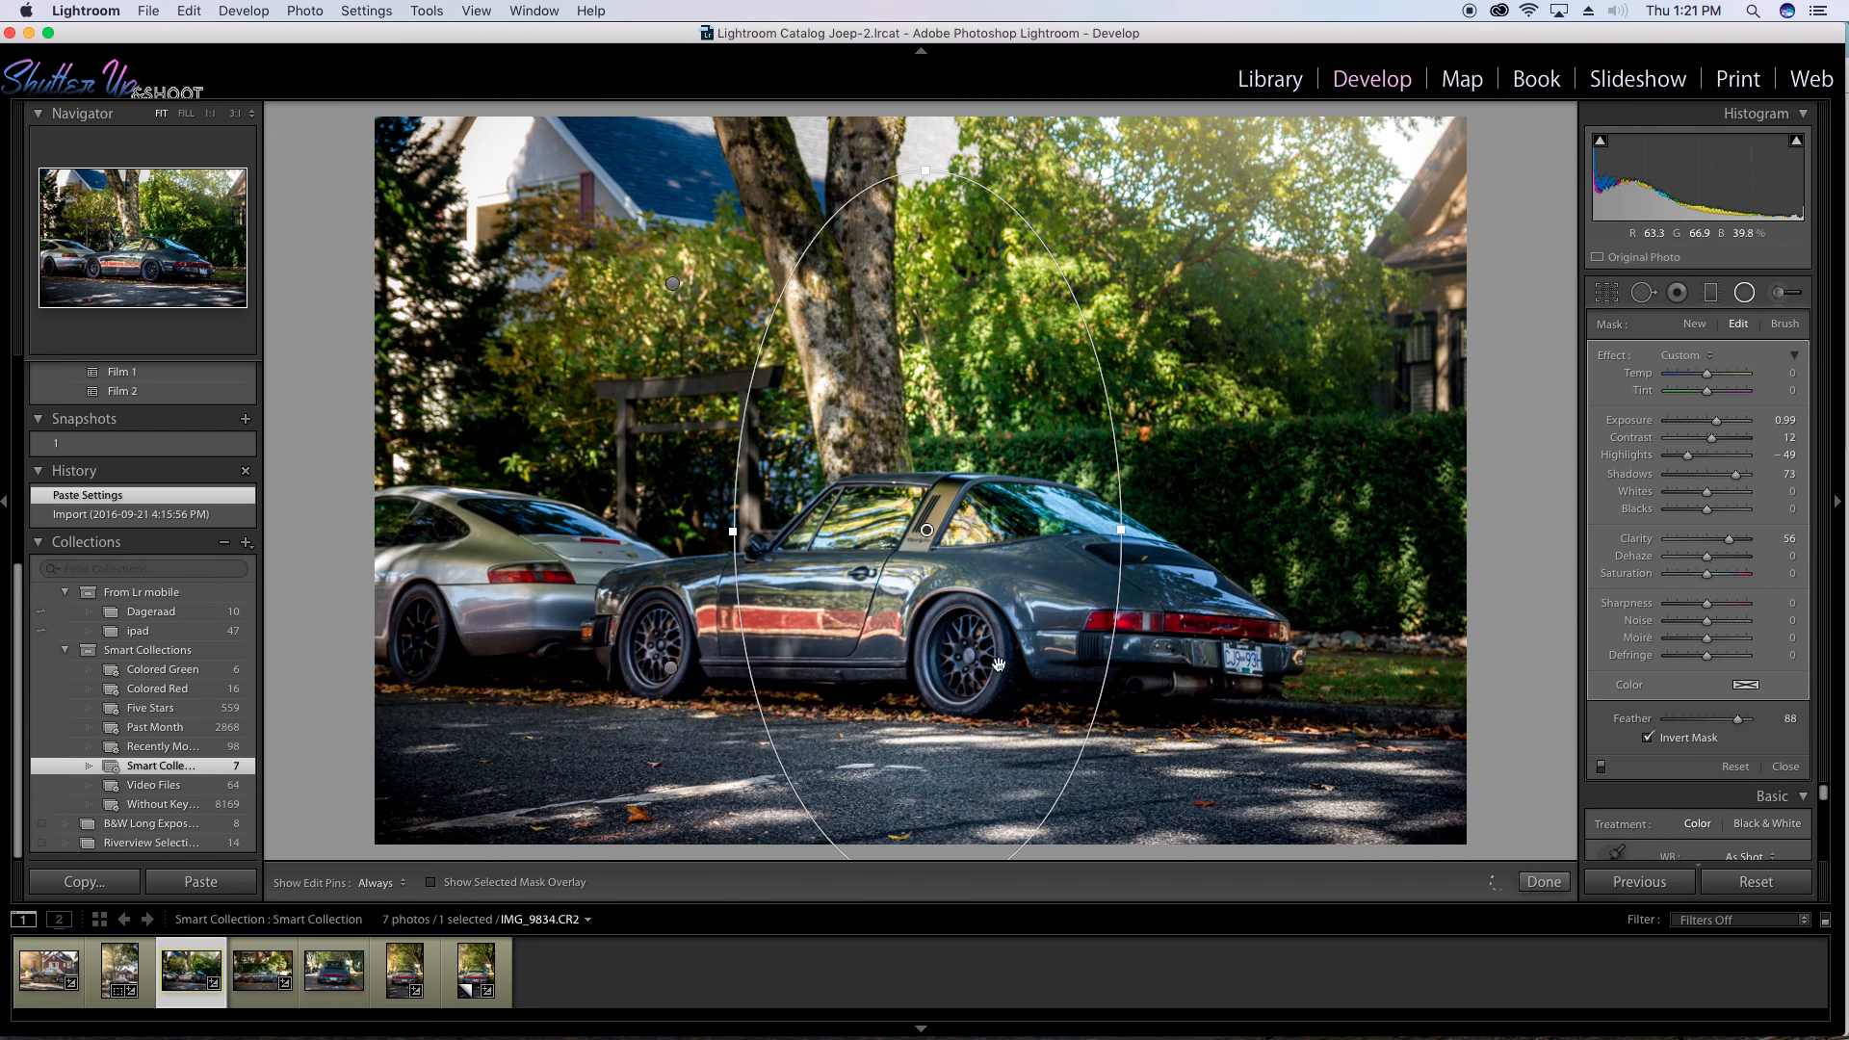
left_click_drag(1155, 659, 1122, 337)
left_click_drag(923, 568, 954, 585)
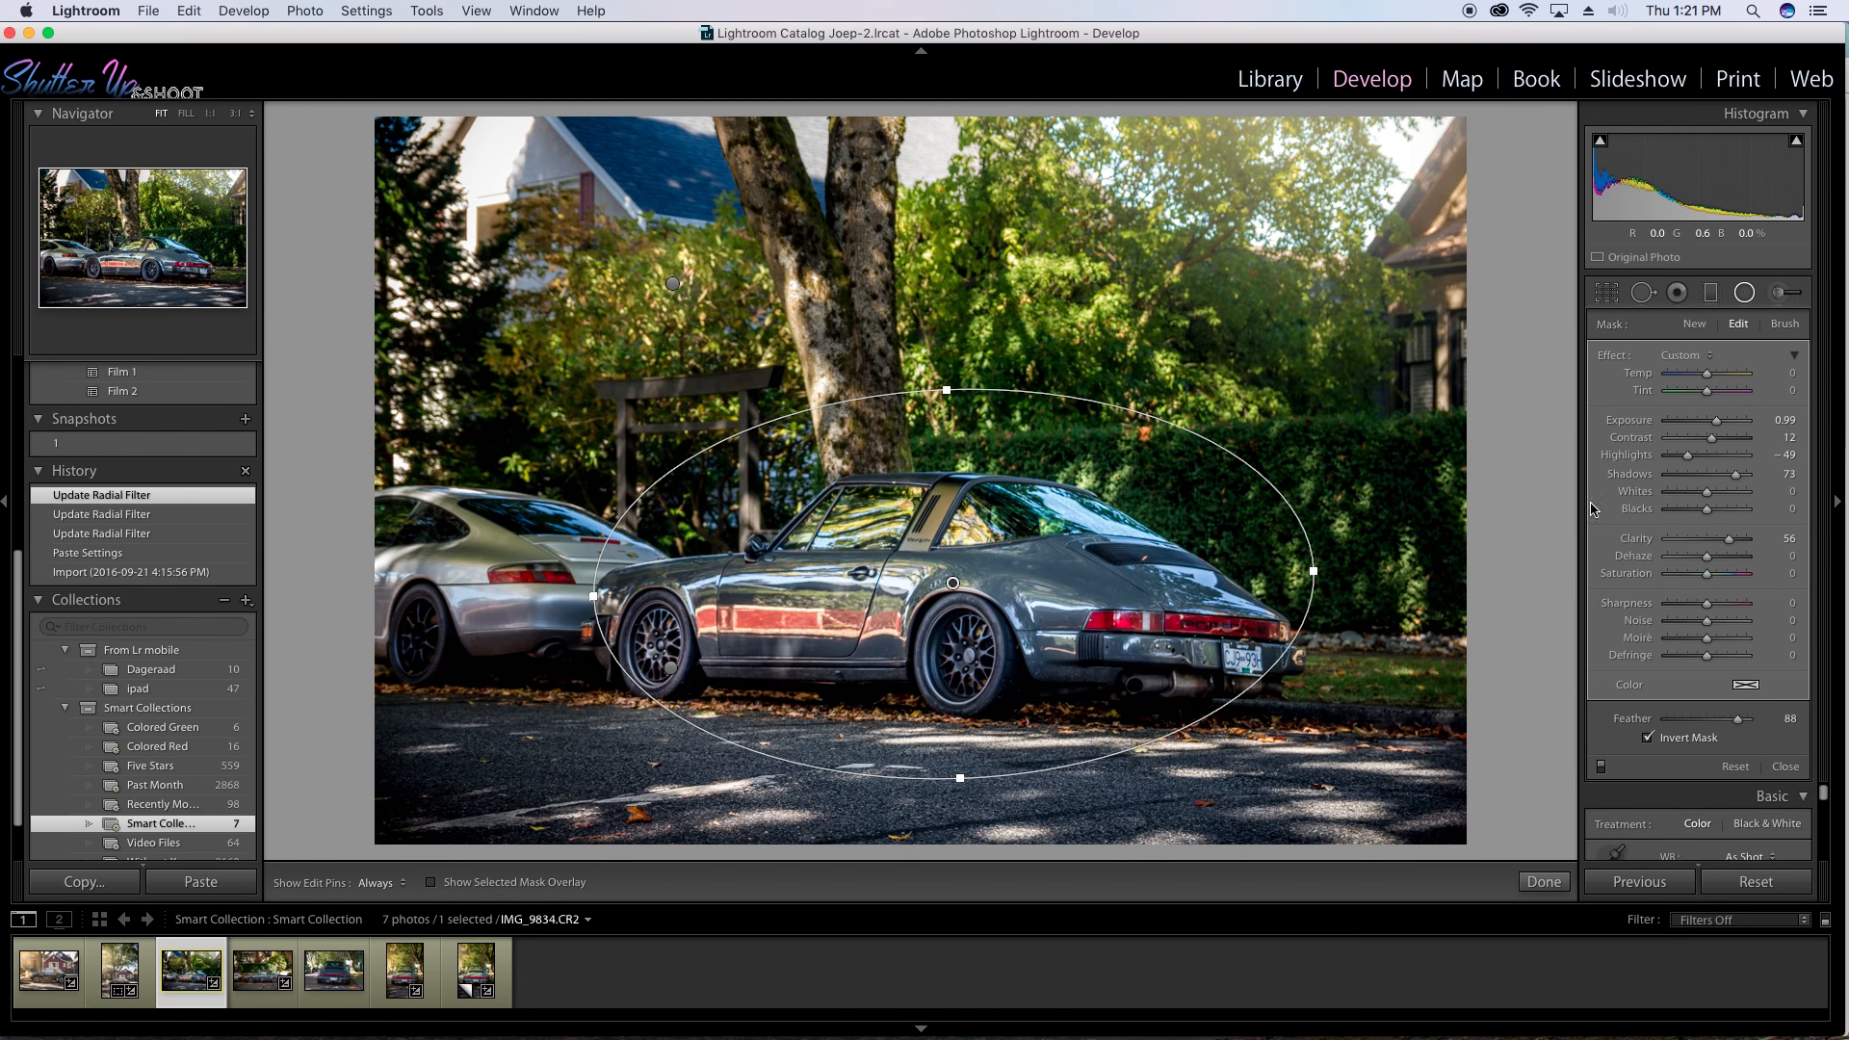
left_click(1527, 880)
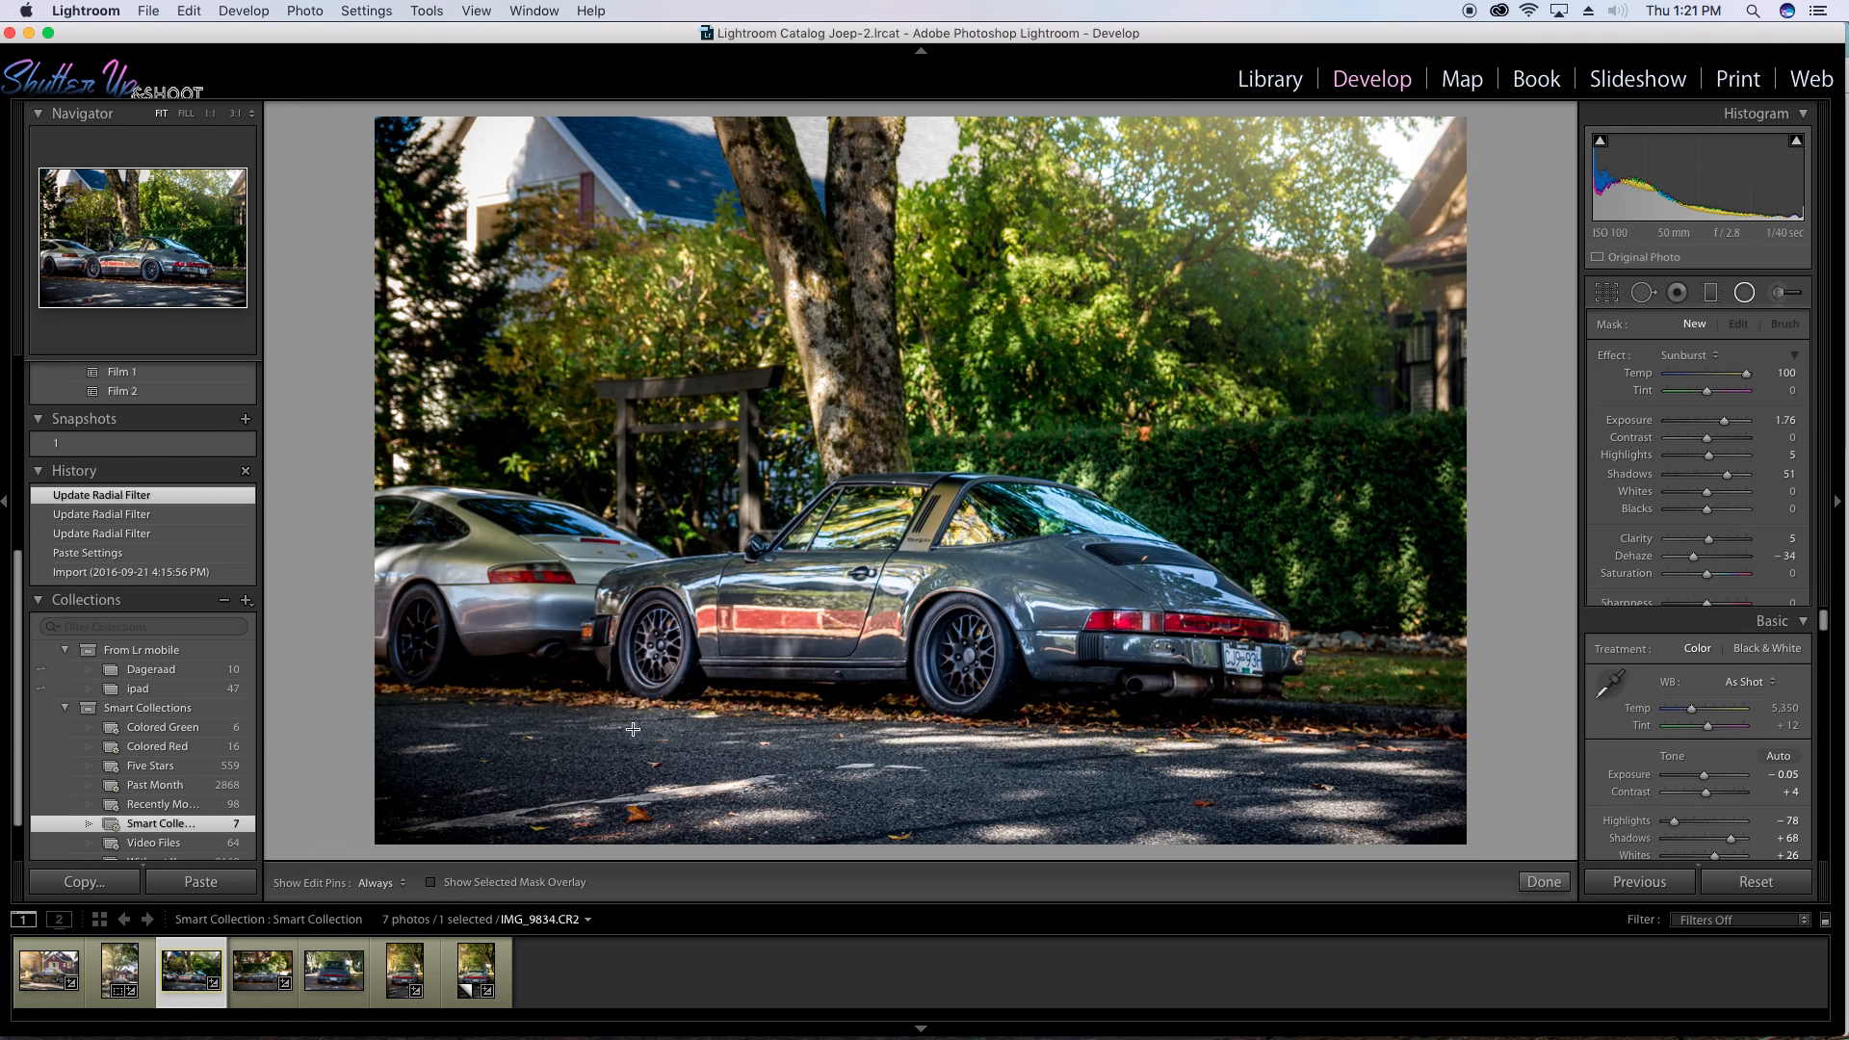
Move the small wheel radial filters onto the grey car's front and rear wheels, comparing the photo with radial filters off and on.
left_click_drag(674, 673, 658, 645)
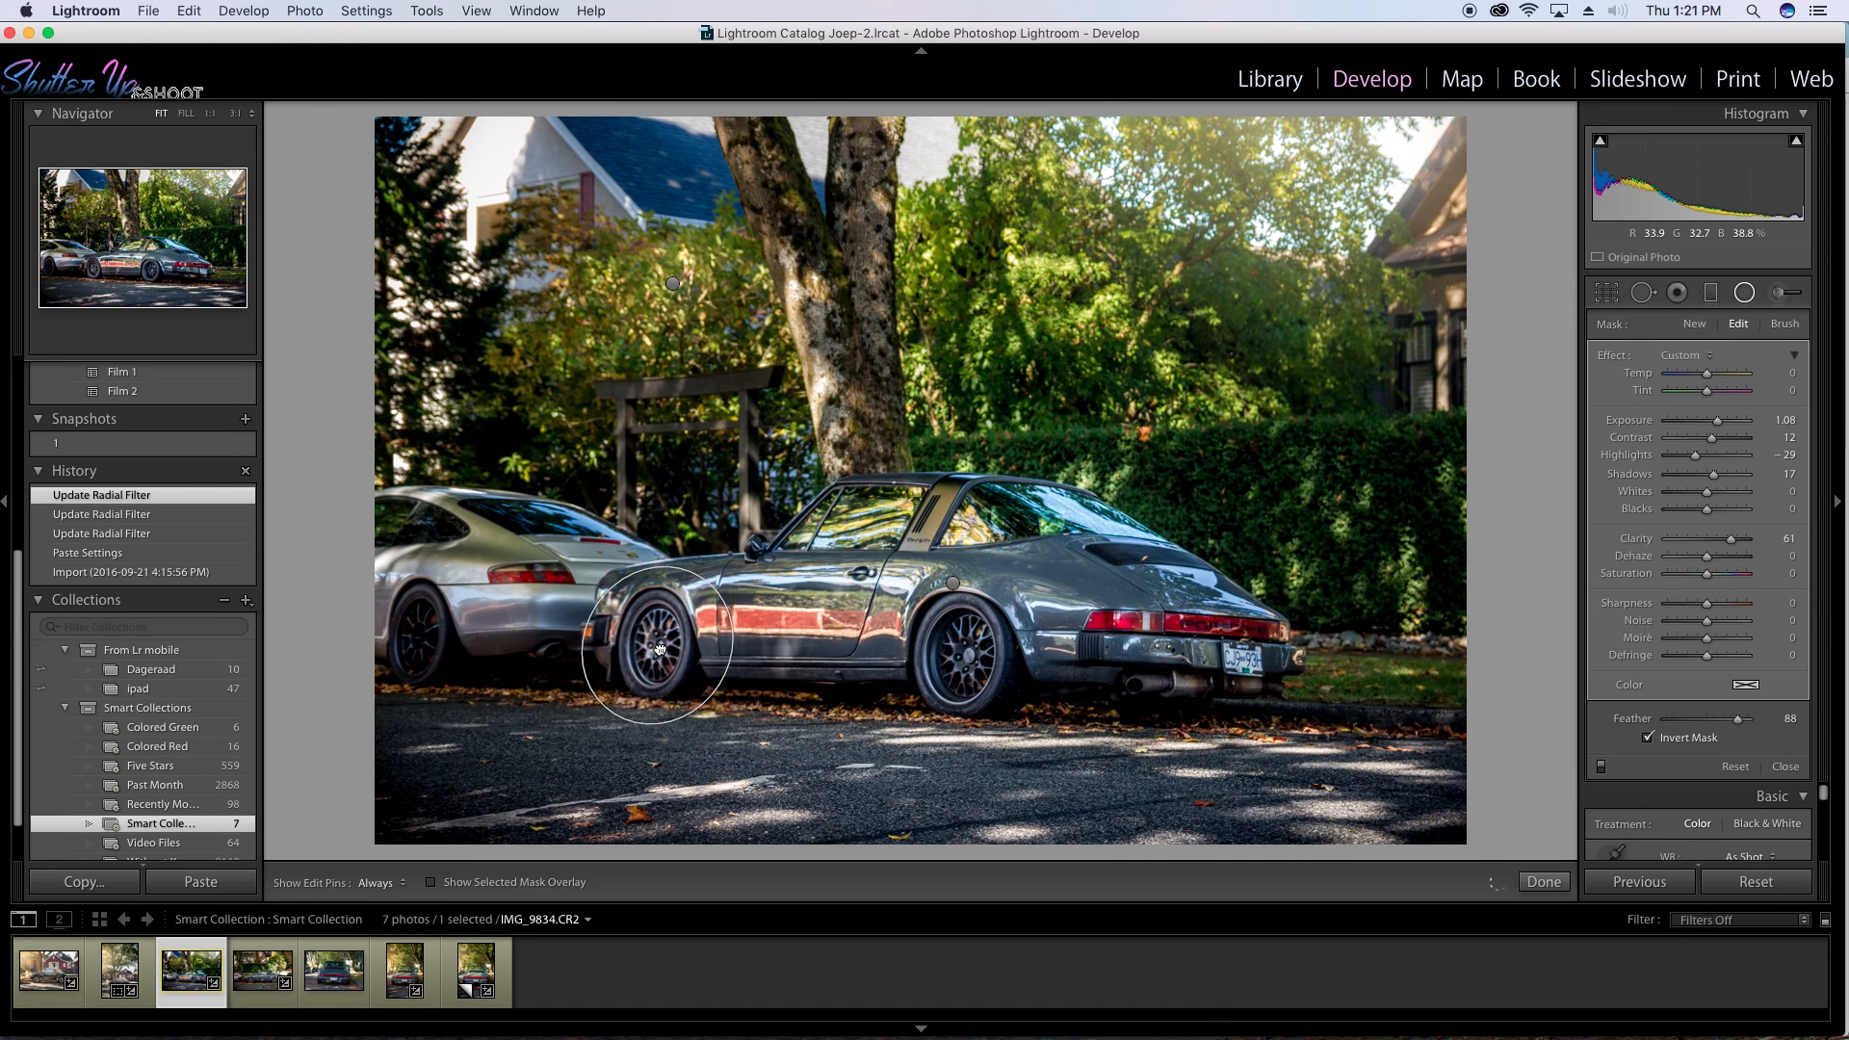
left_click(952, 583)
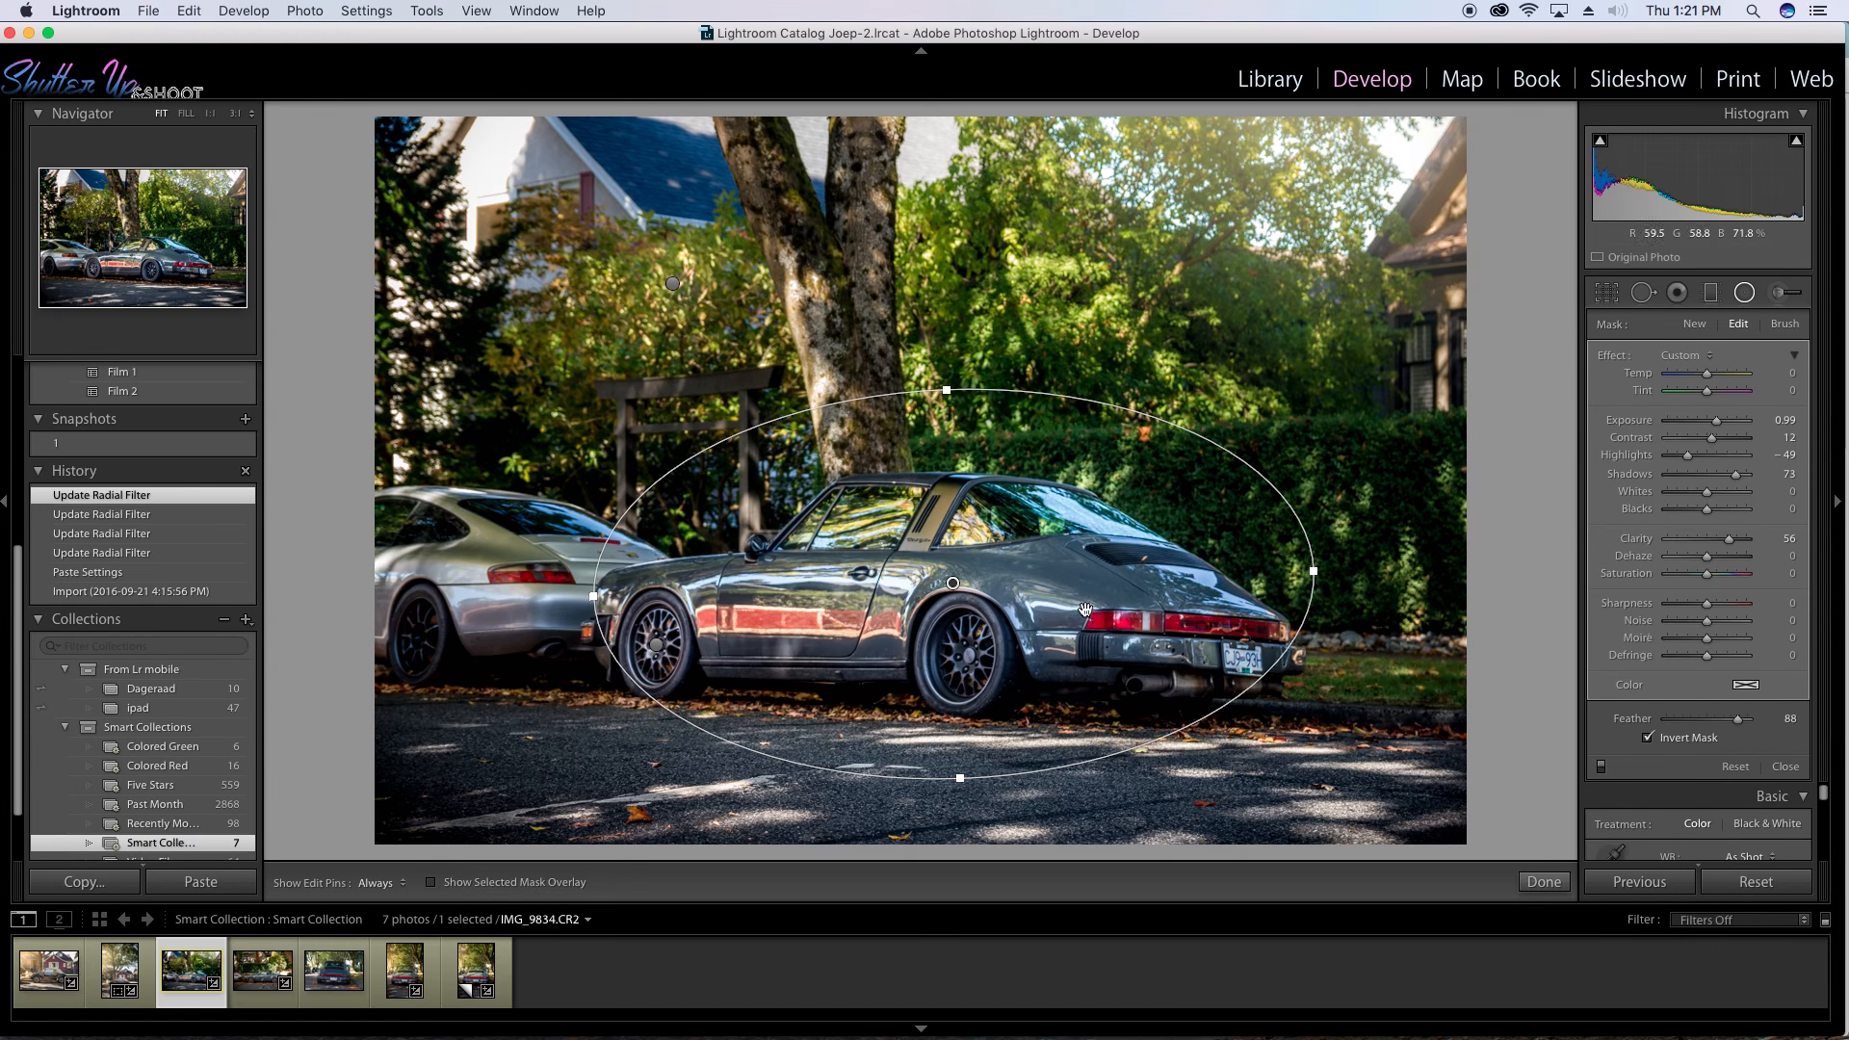
left_click(1602, 767)
left_click(1601, 767)
left_click(1602, 766)
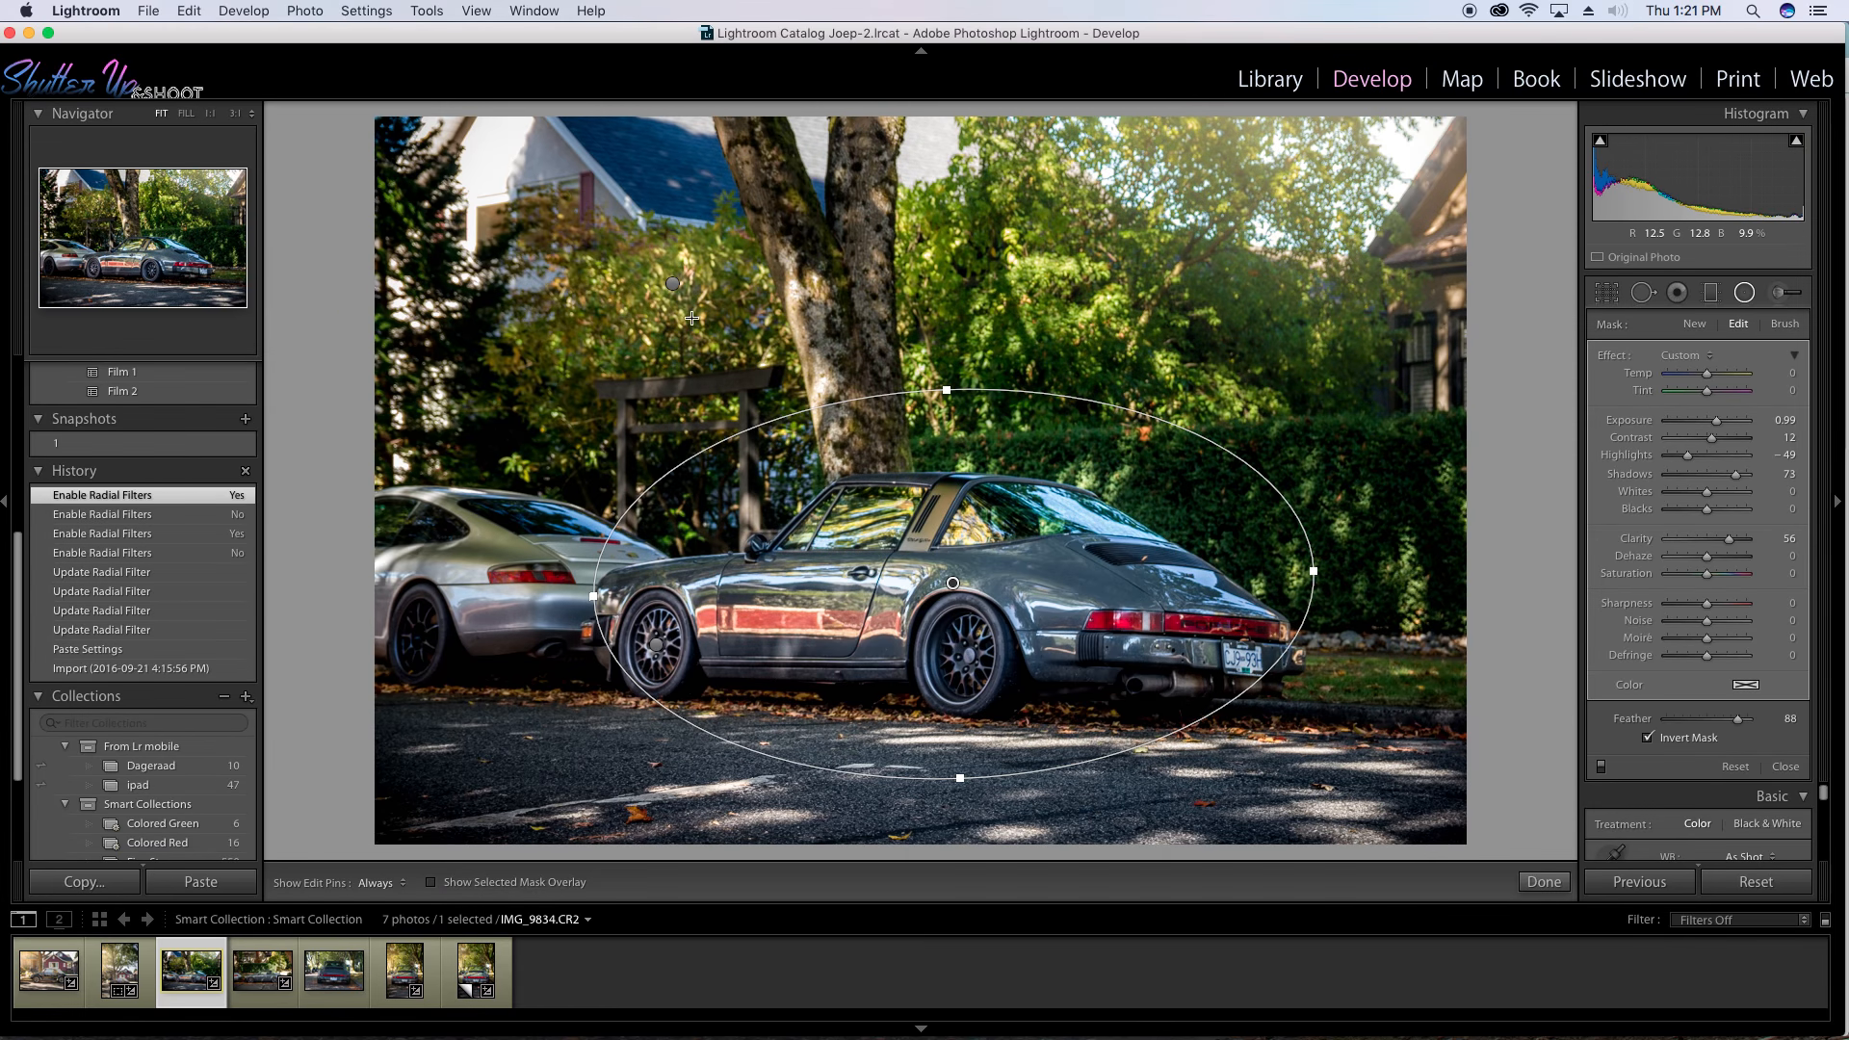
left_click(957, 656)
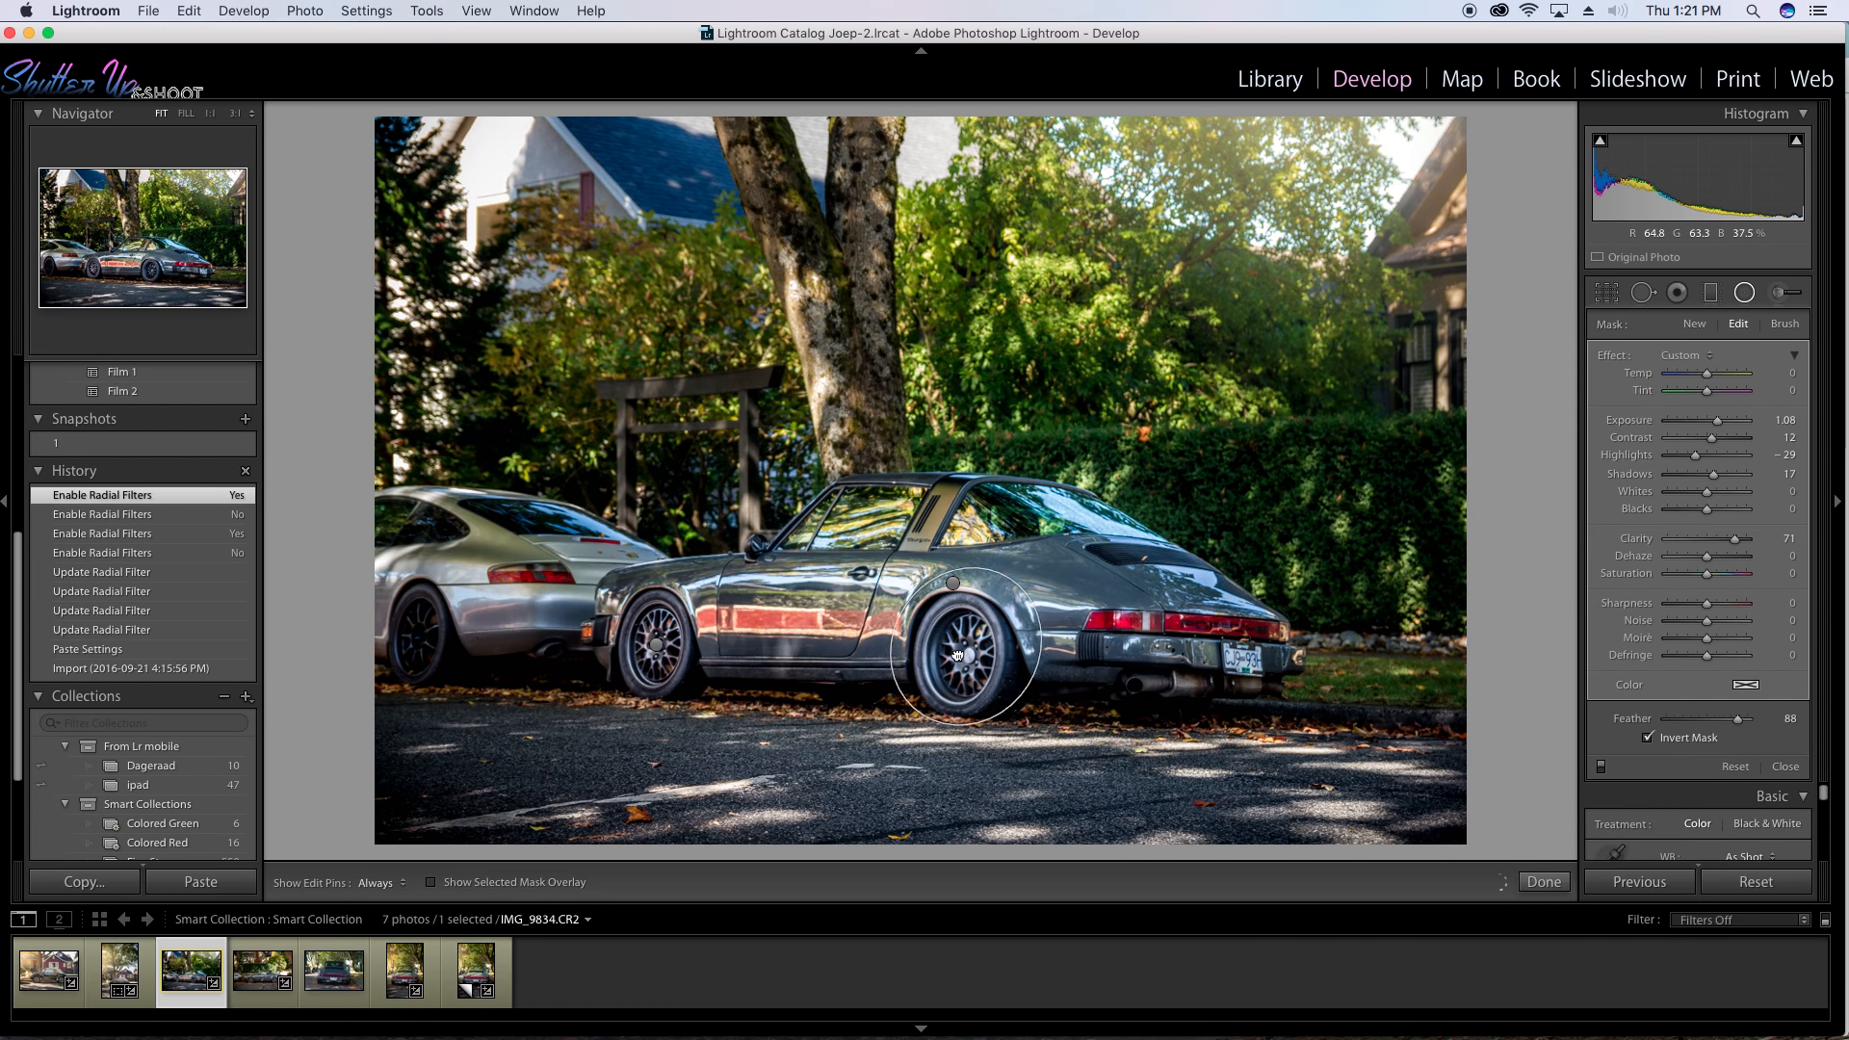
left_click_drag(956, 655, 959, 653)
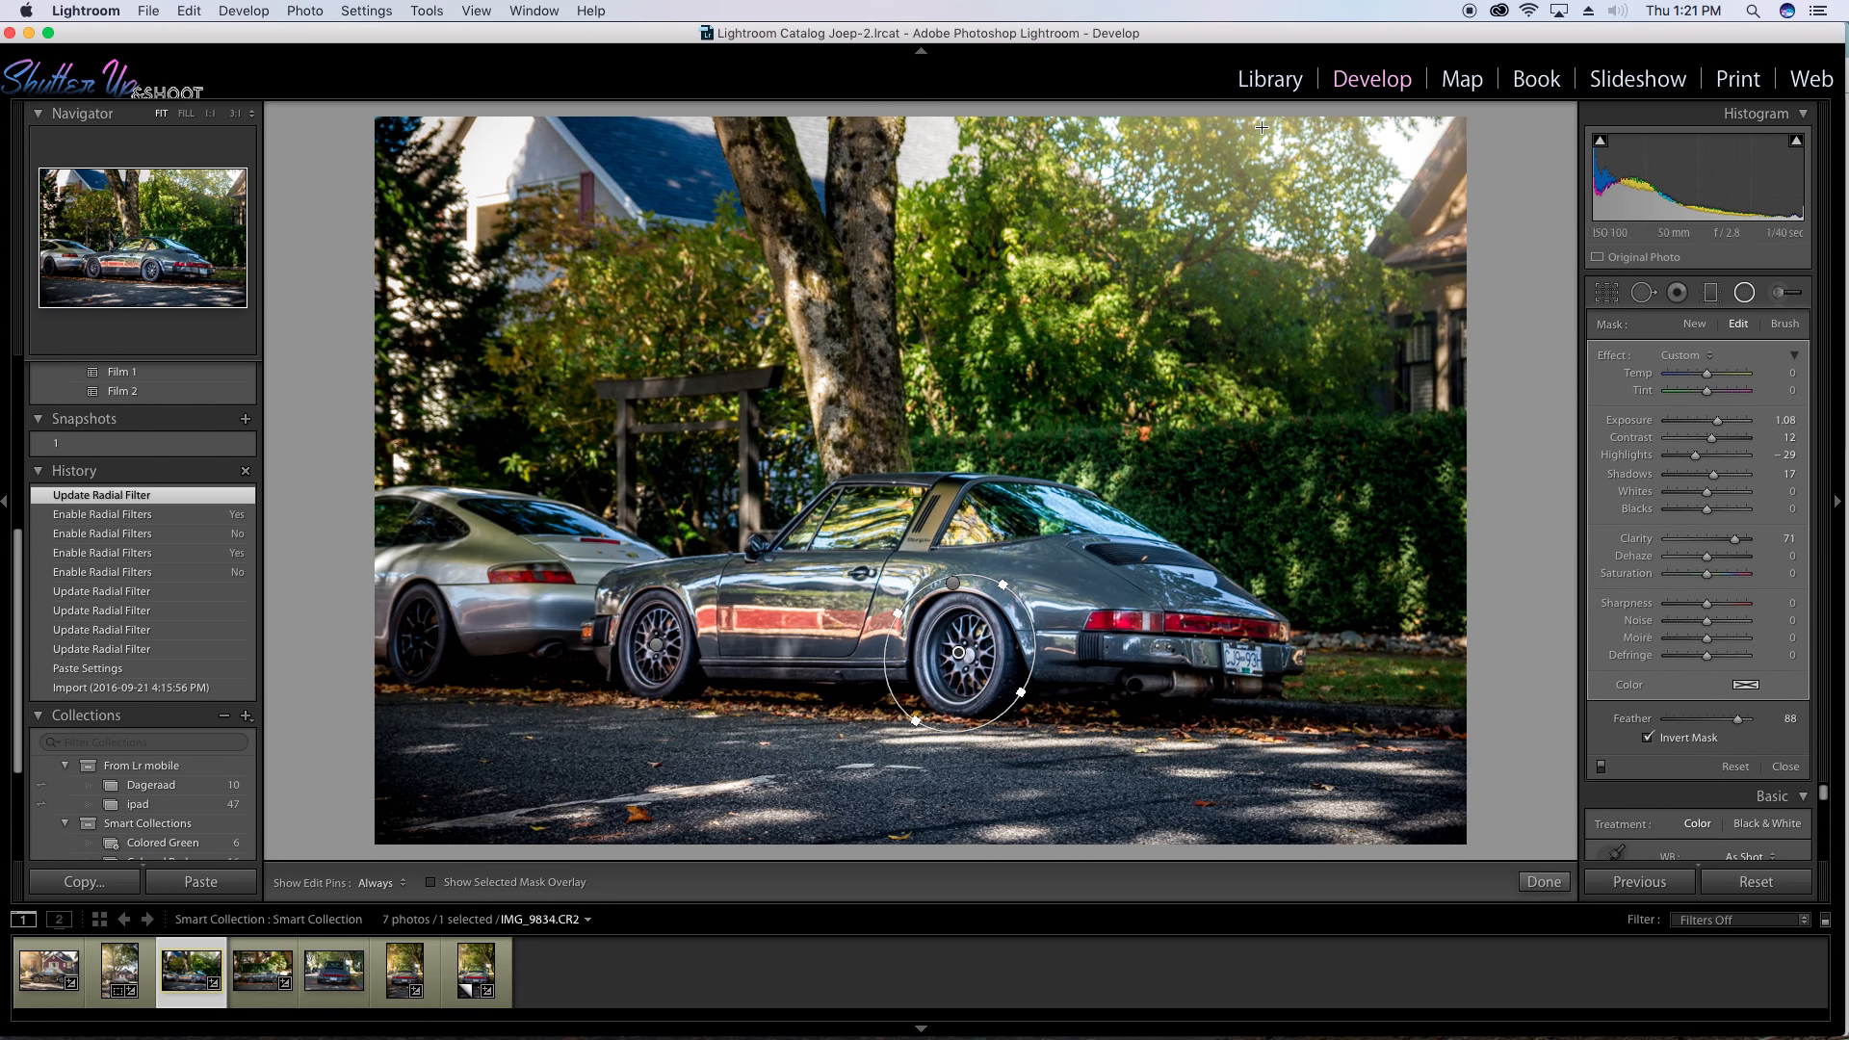
left_click_drag(1371, 249, 1293, 169)
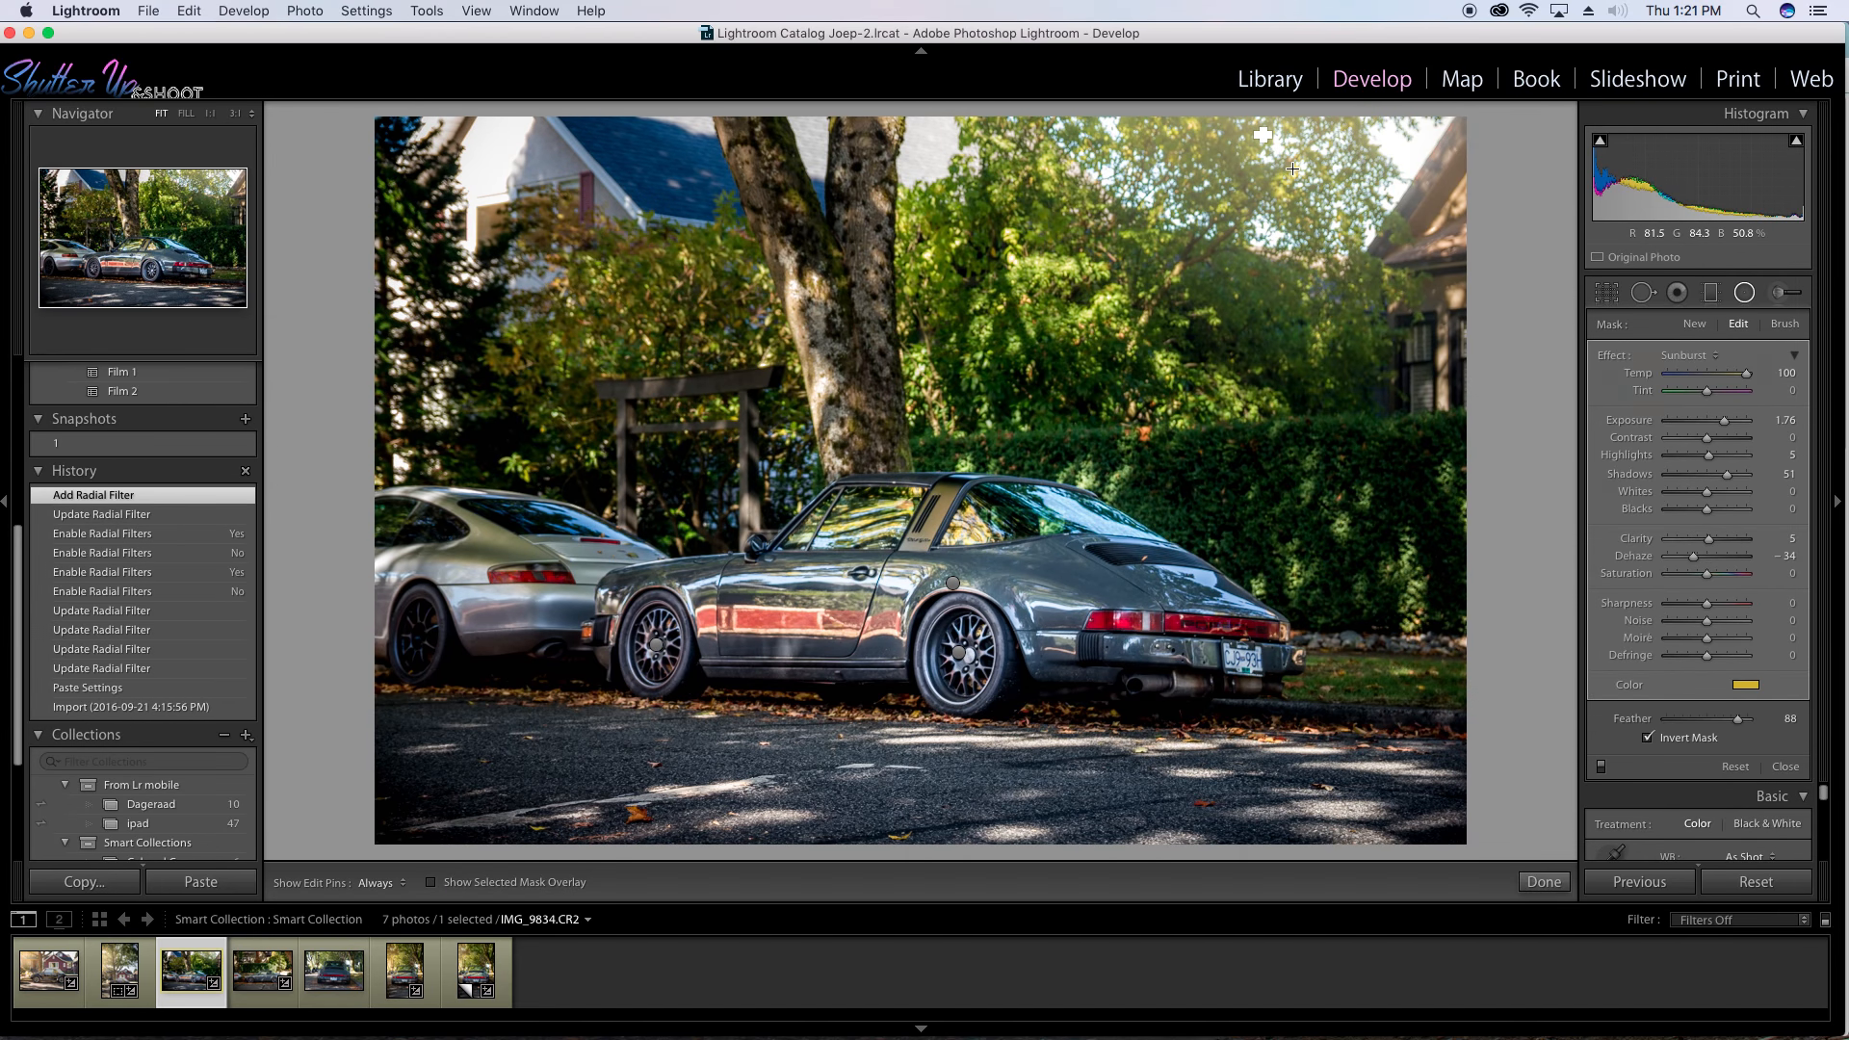
key("Delete")
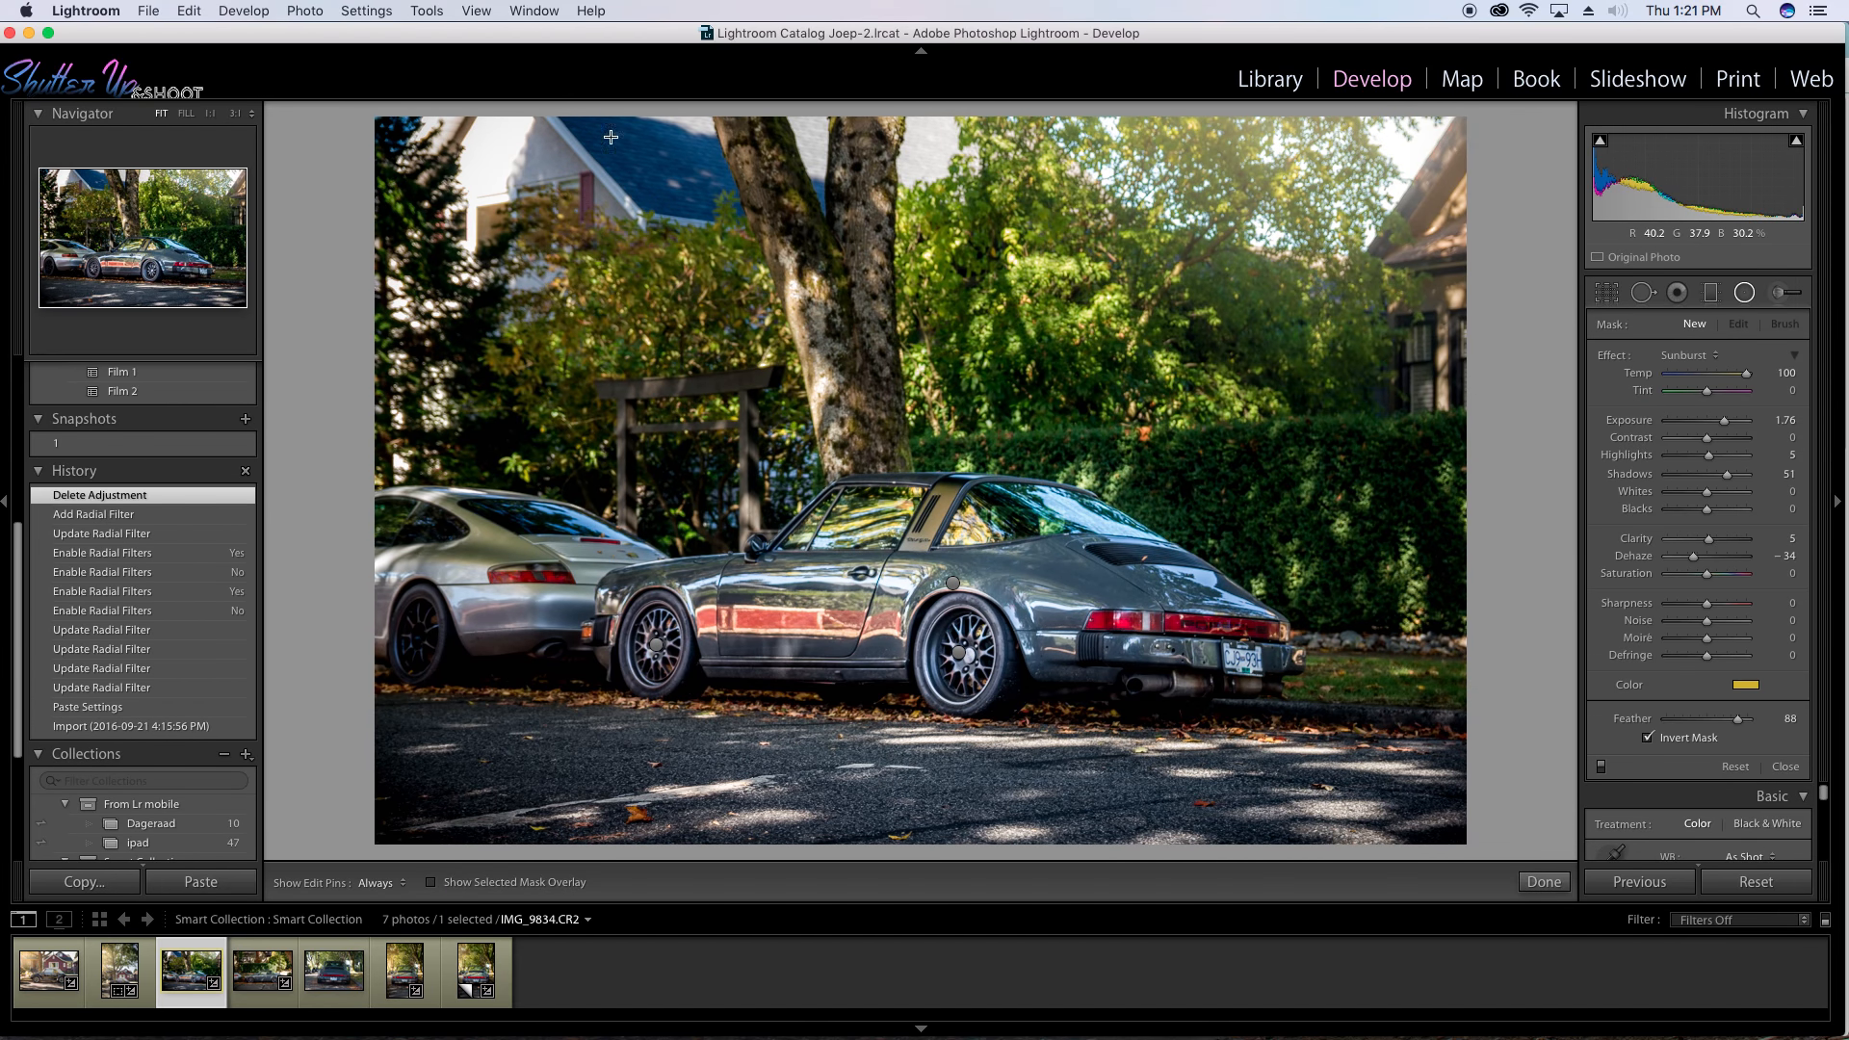
left_click(474, 11)
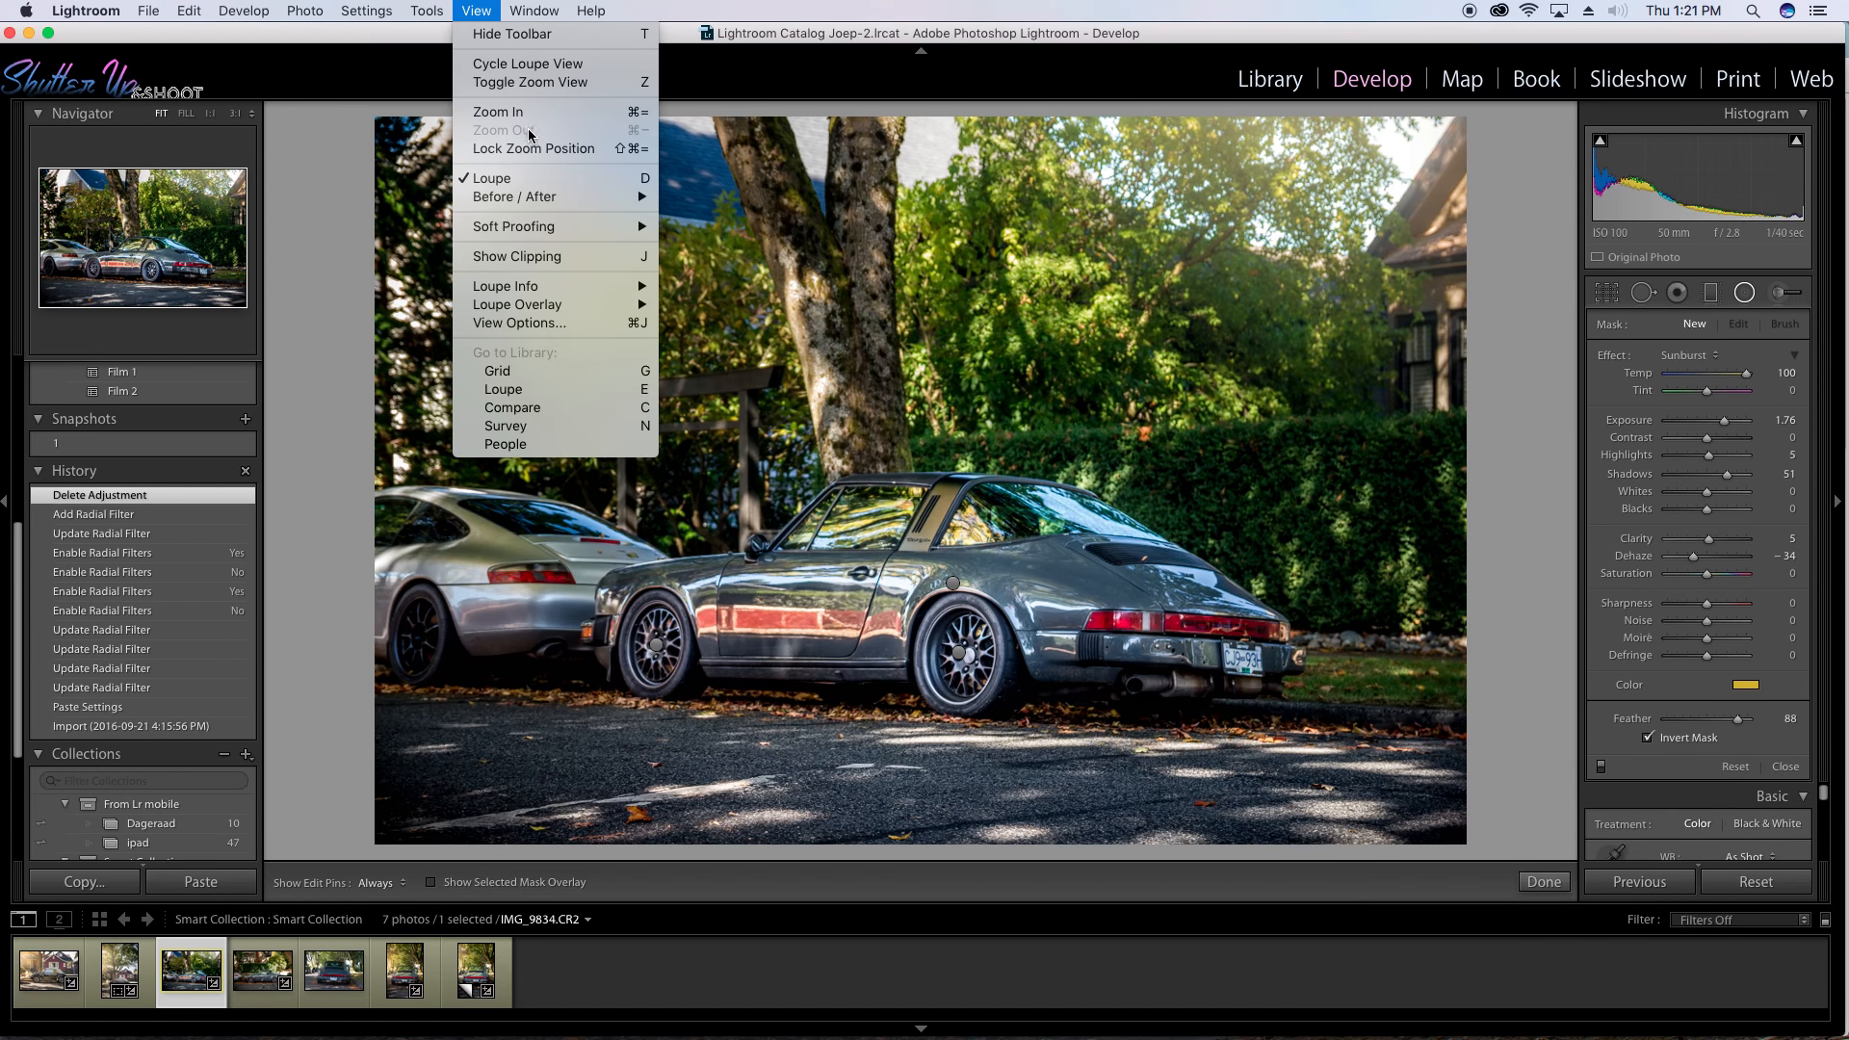
left_click(345, 175)
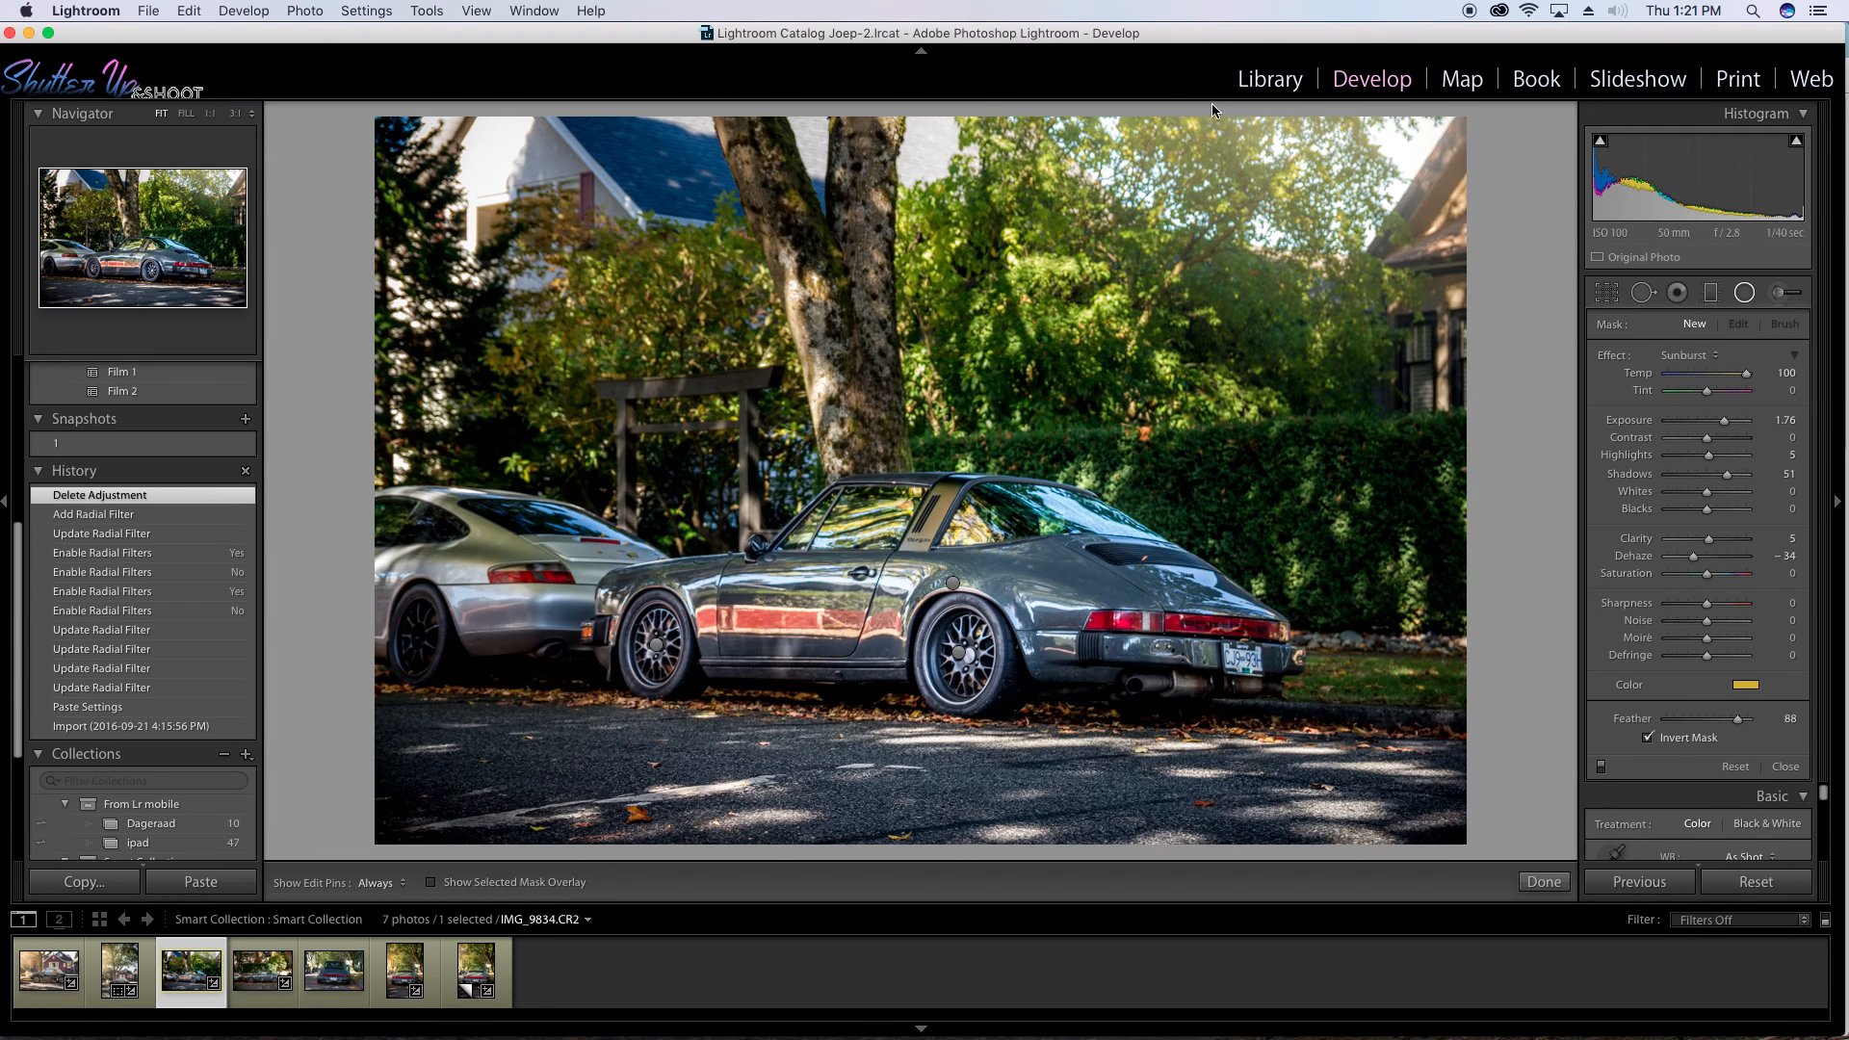
Close the radial filter tool and copy IMG_9837.CR2's develop settings without White Balance, Radial Filters, Transform and Crop.
left_click(1748, 294)
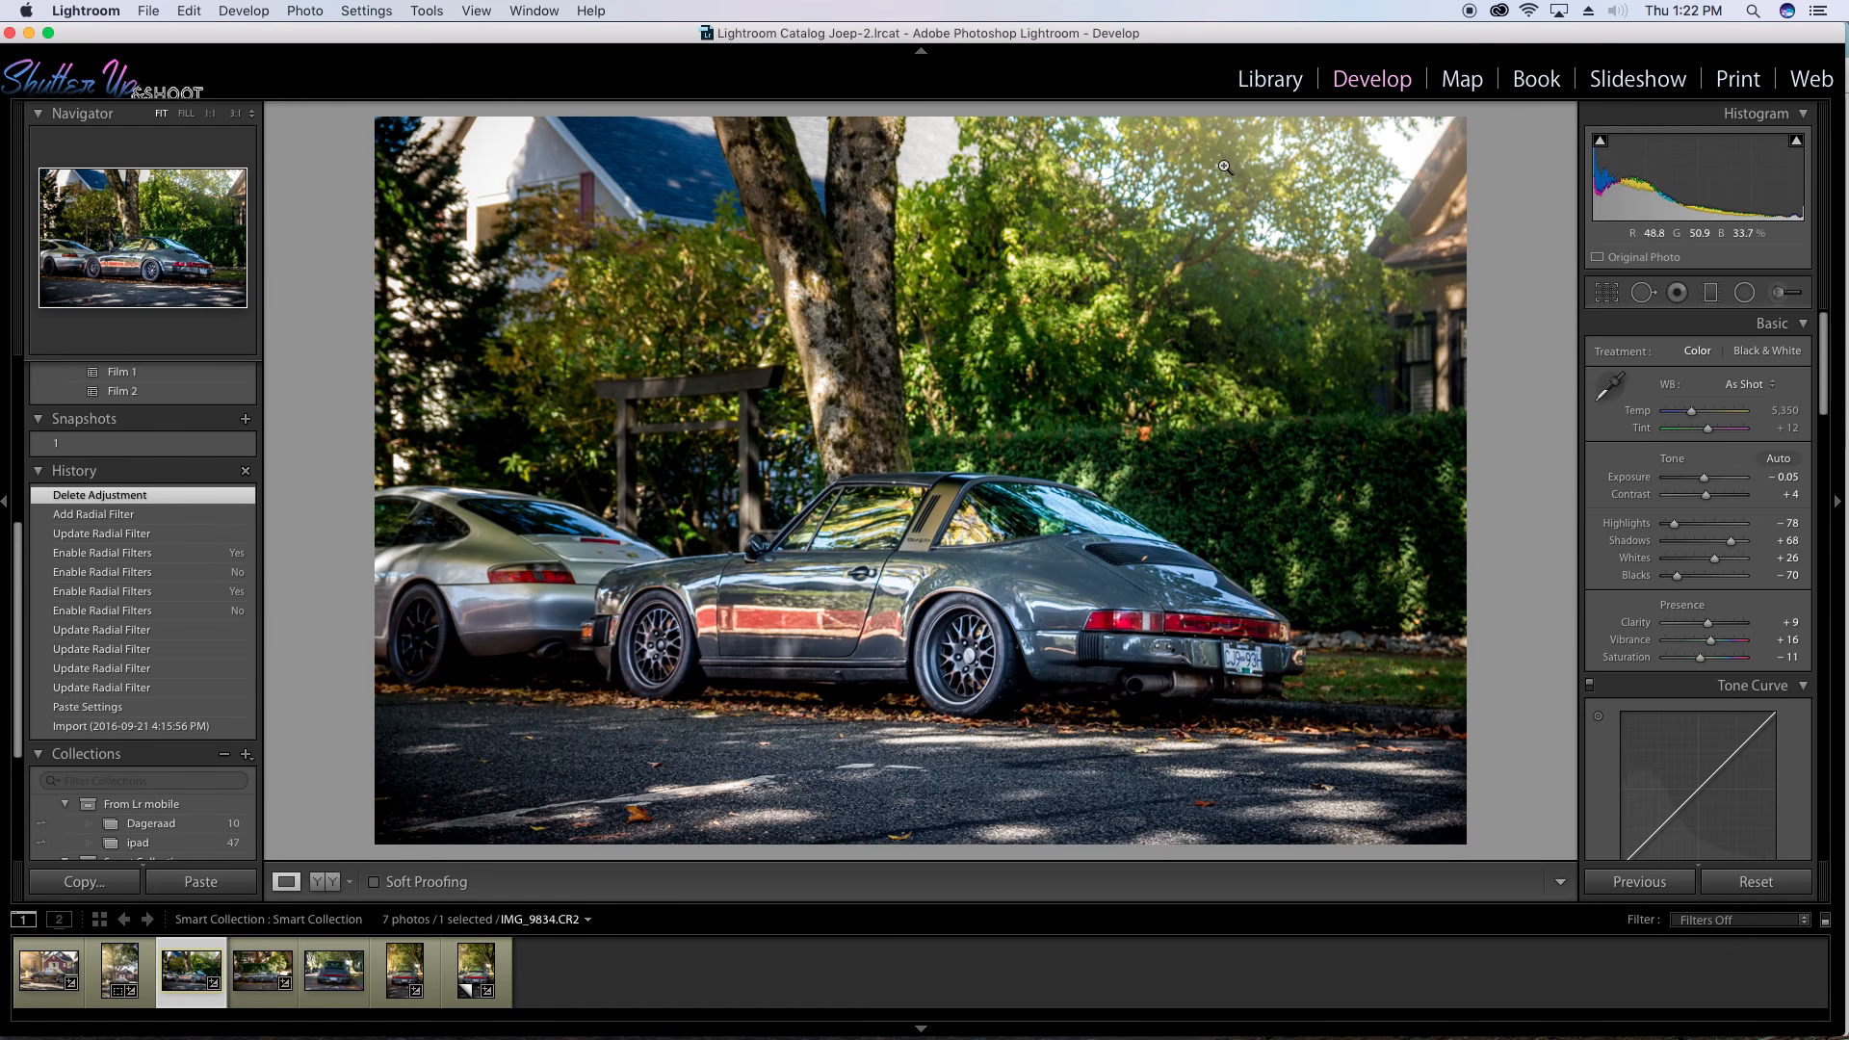
left_click(409, 971)
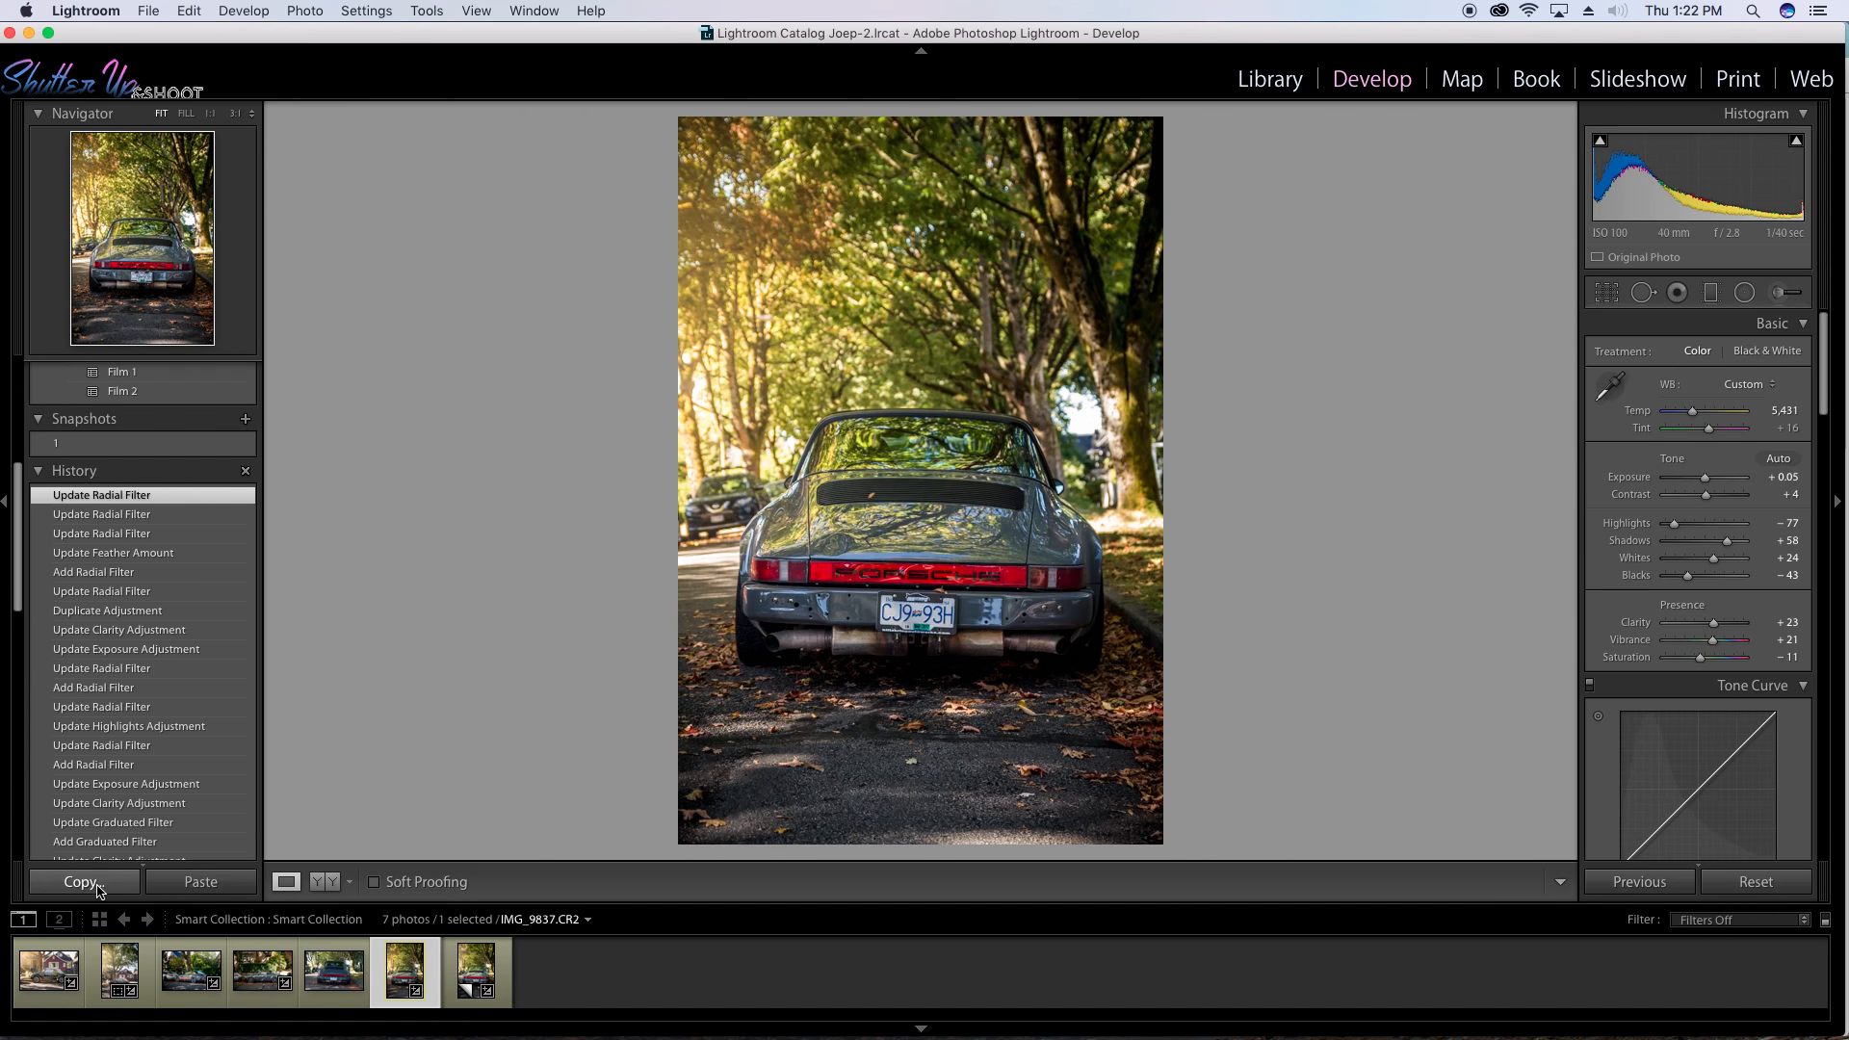
left_click(134, 882)
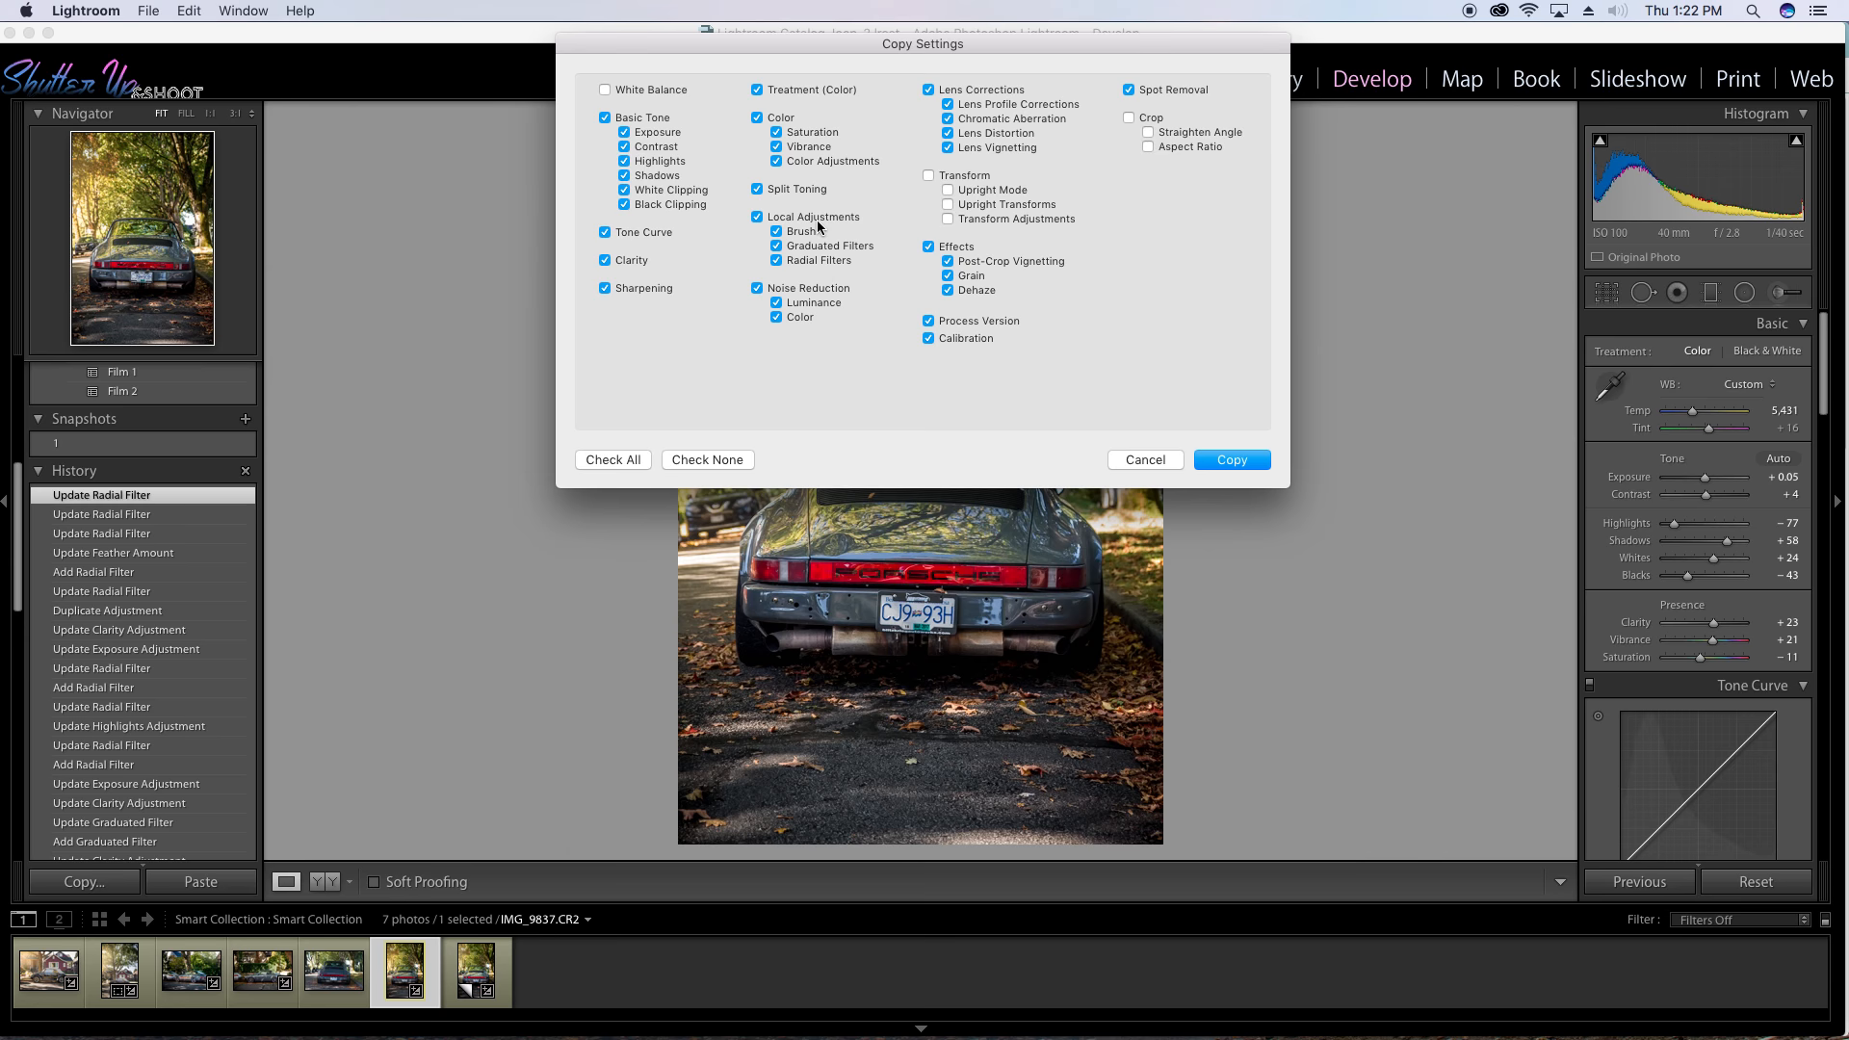
left_click(776, 261)
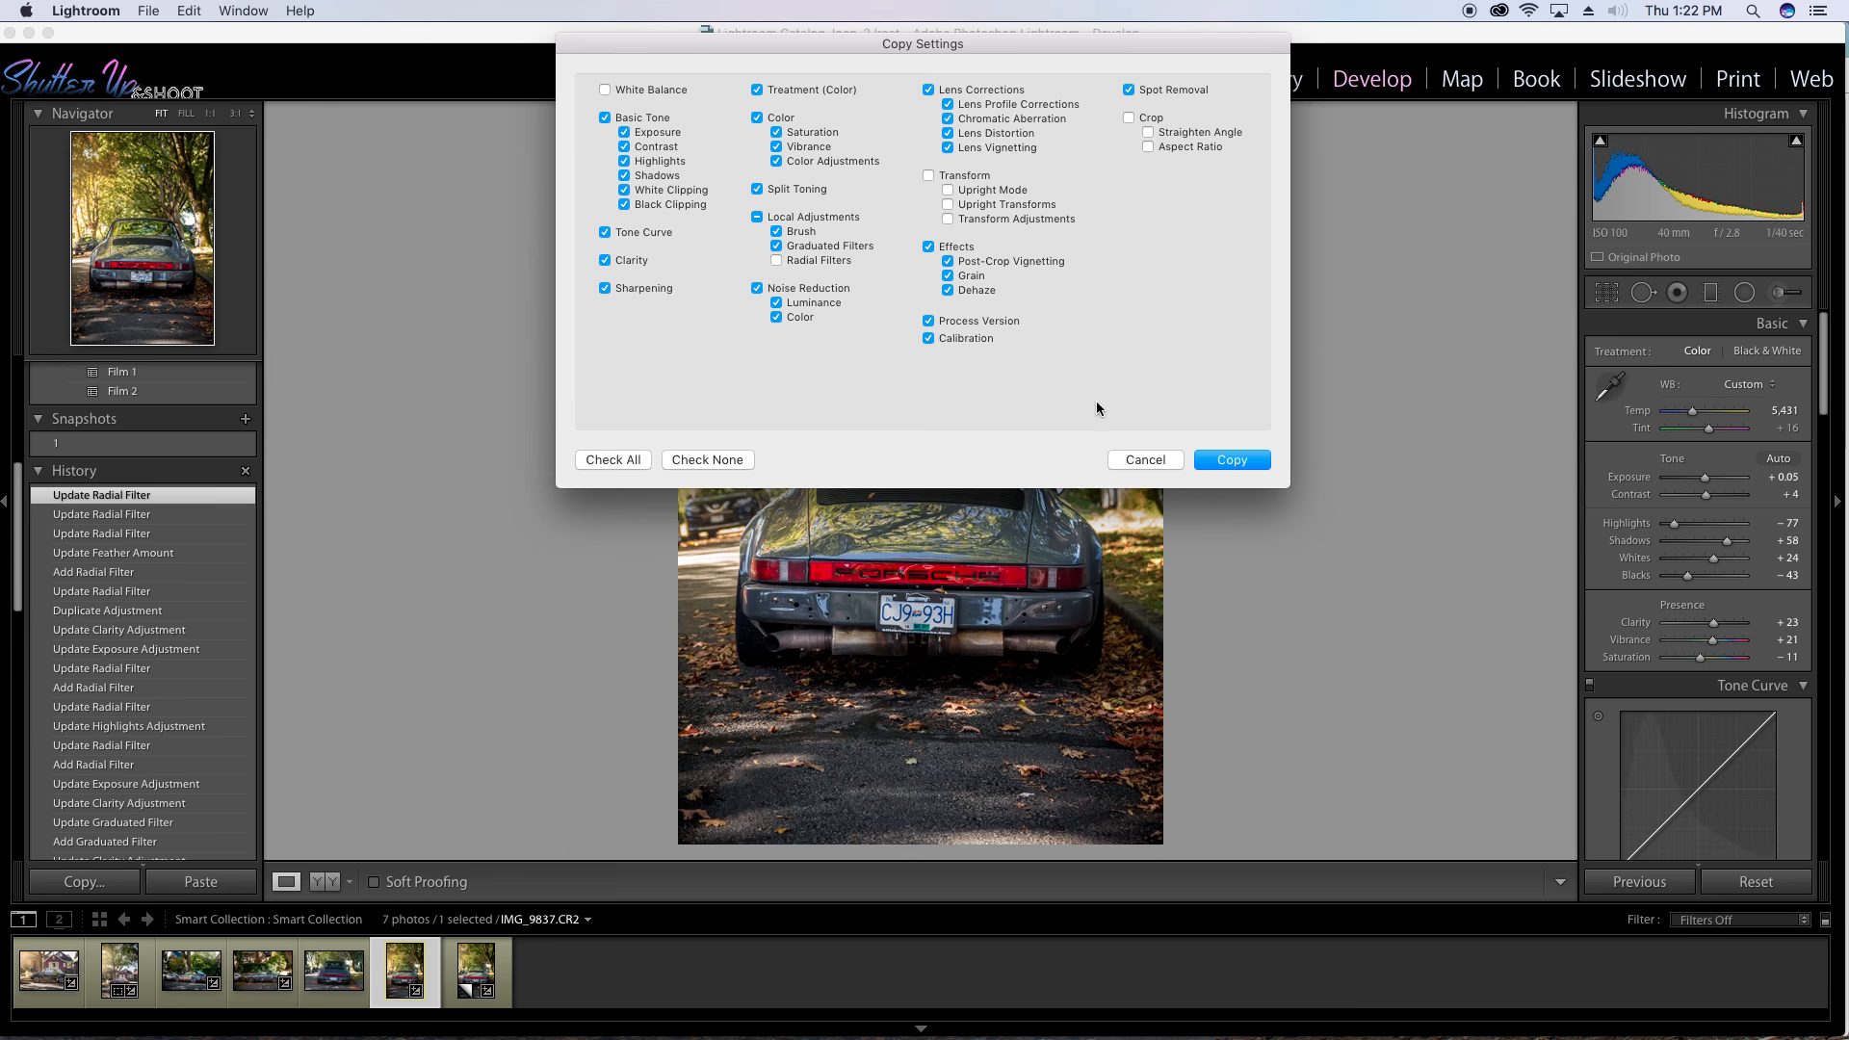
left_click(1217, 461)
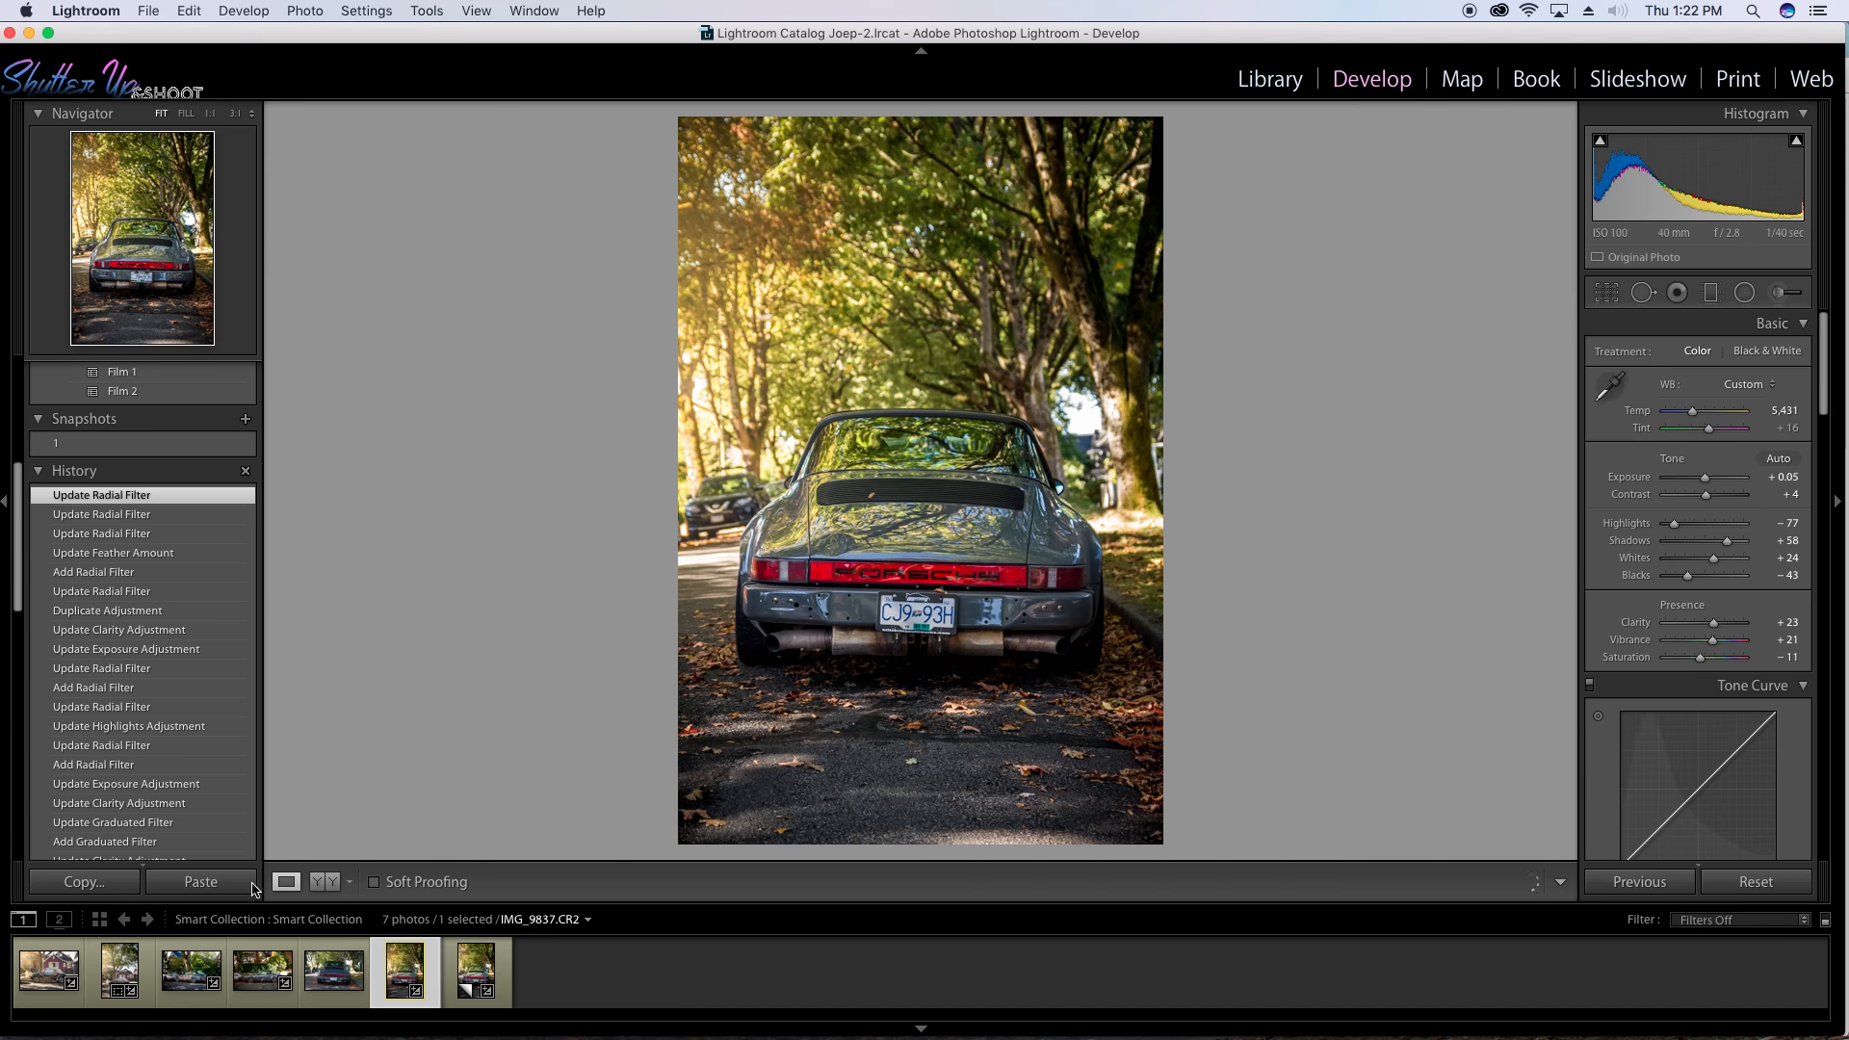
Save IMG_9744.CR2's current edit as snapshot 1, return it to its Import history state and paste the copied develop settings.
left_click(152, 997)
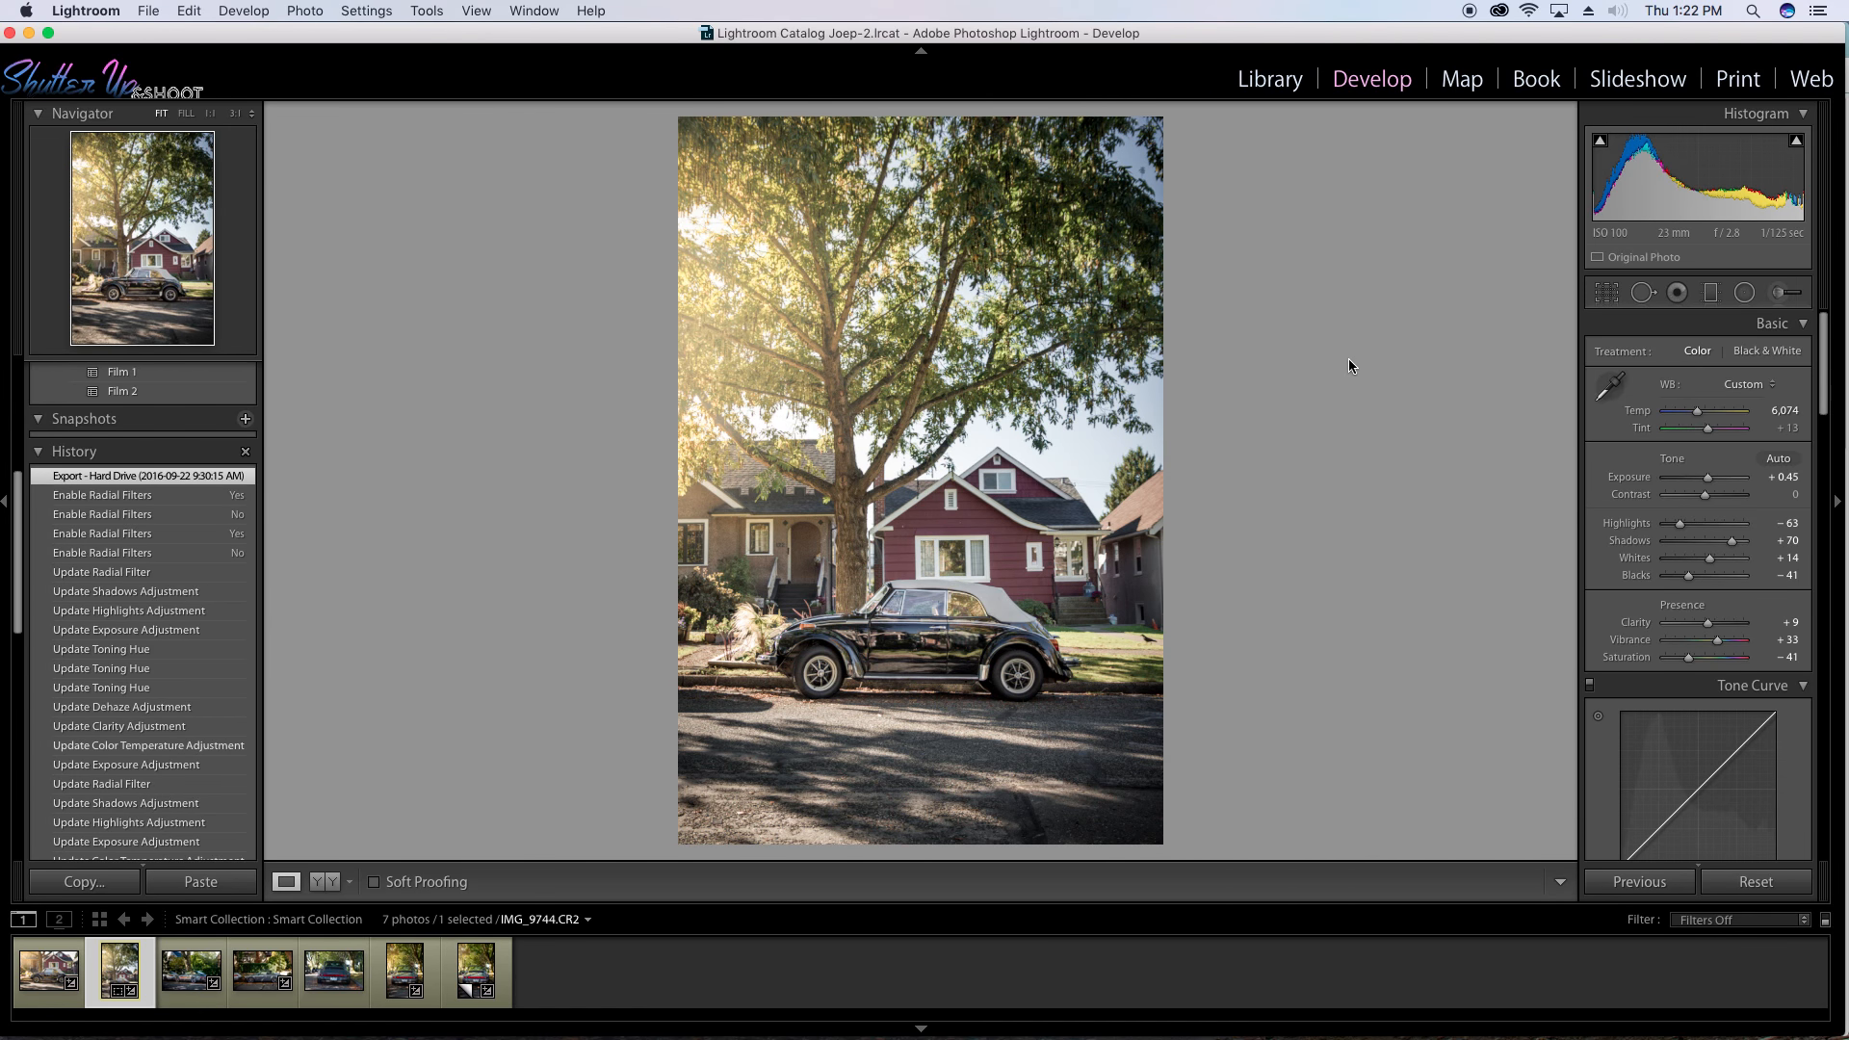
key("super+n")
type("1")
left_click(1077, 333)
scroll(186, 839, "down", 10)
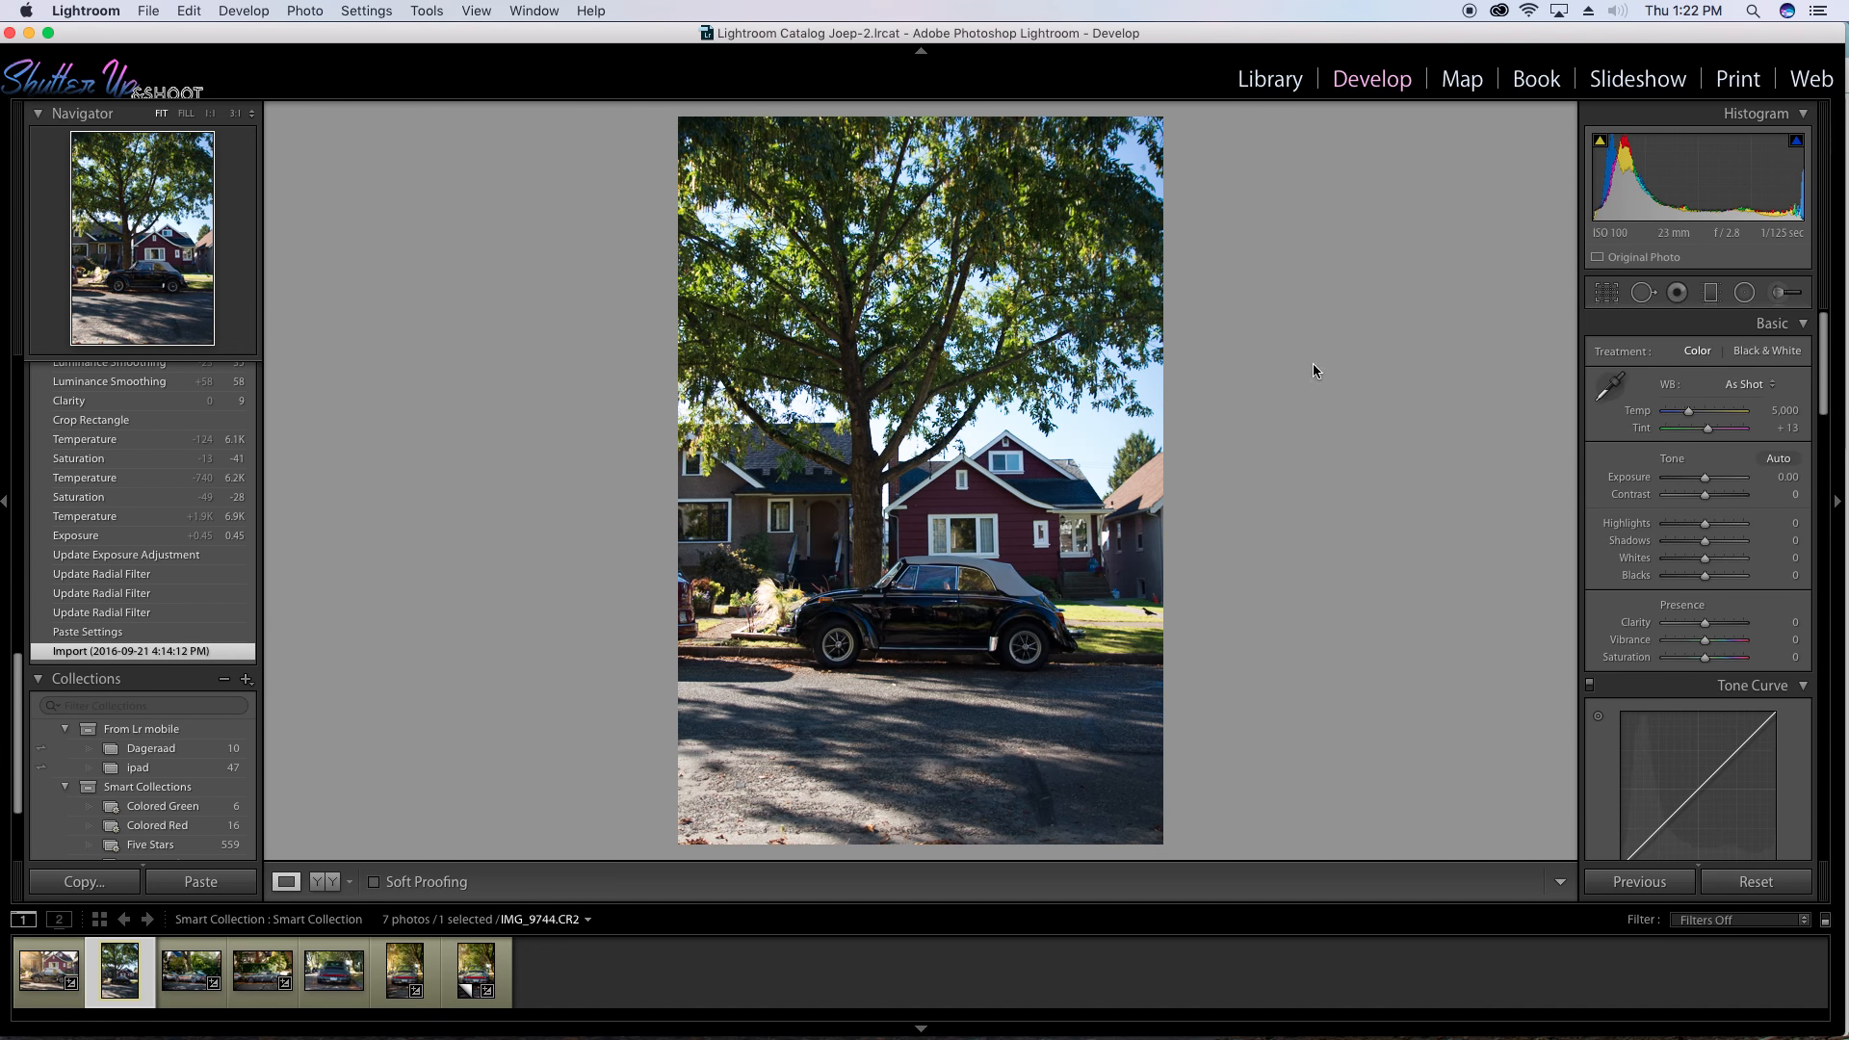
left_click(229, 884)
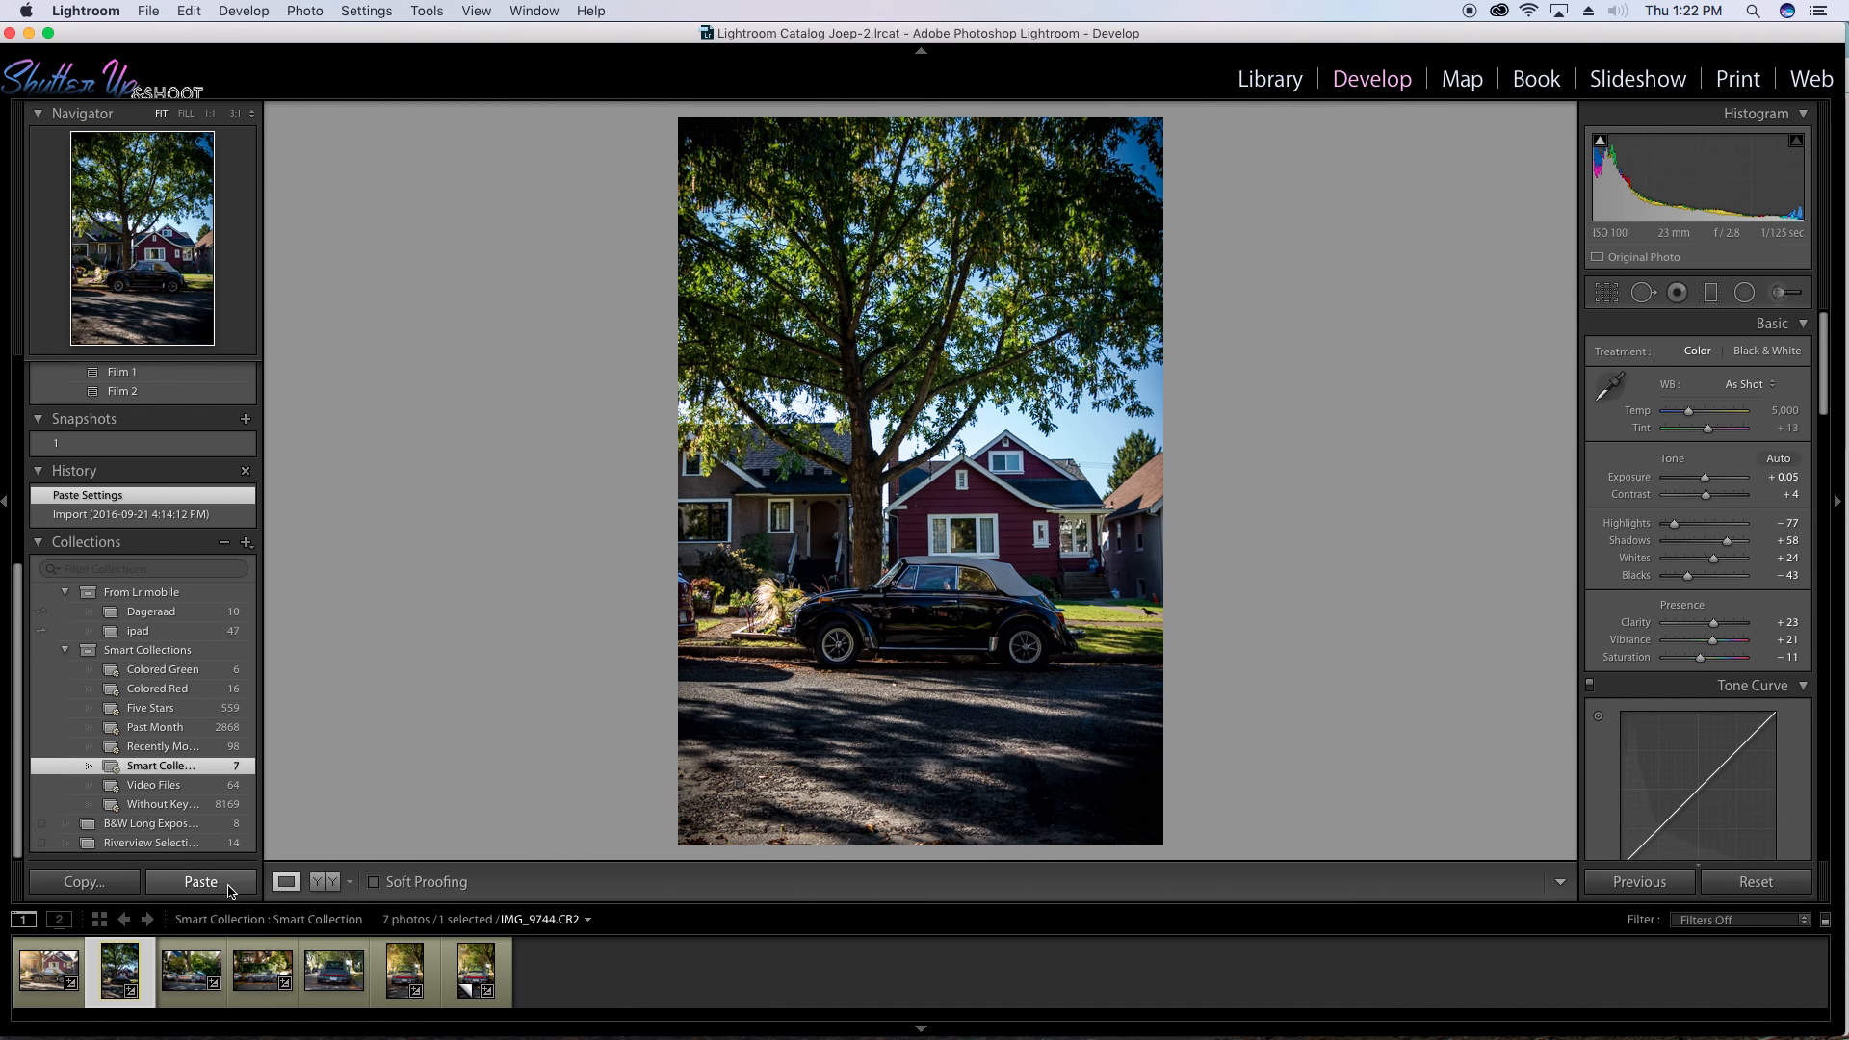
Set the photo's exposure to +1.40, shadows to +87, temperature to 6,706 and saturation to -37.
left_click_drag(1697, 476, 1720, 487)
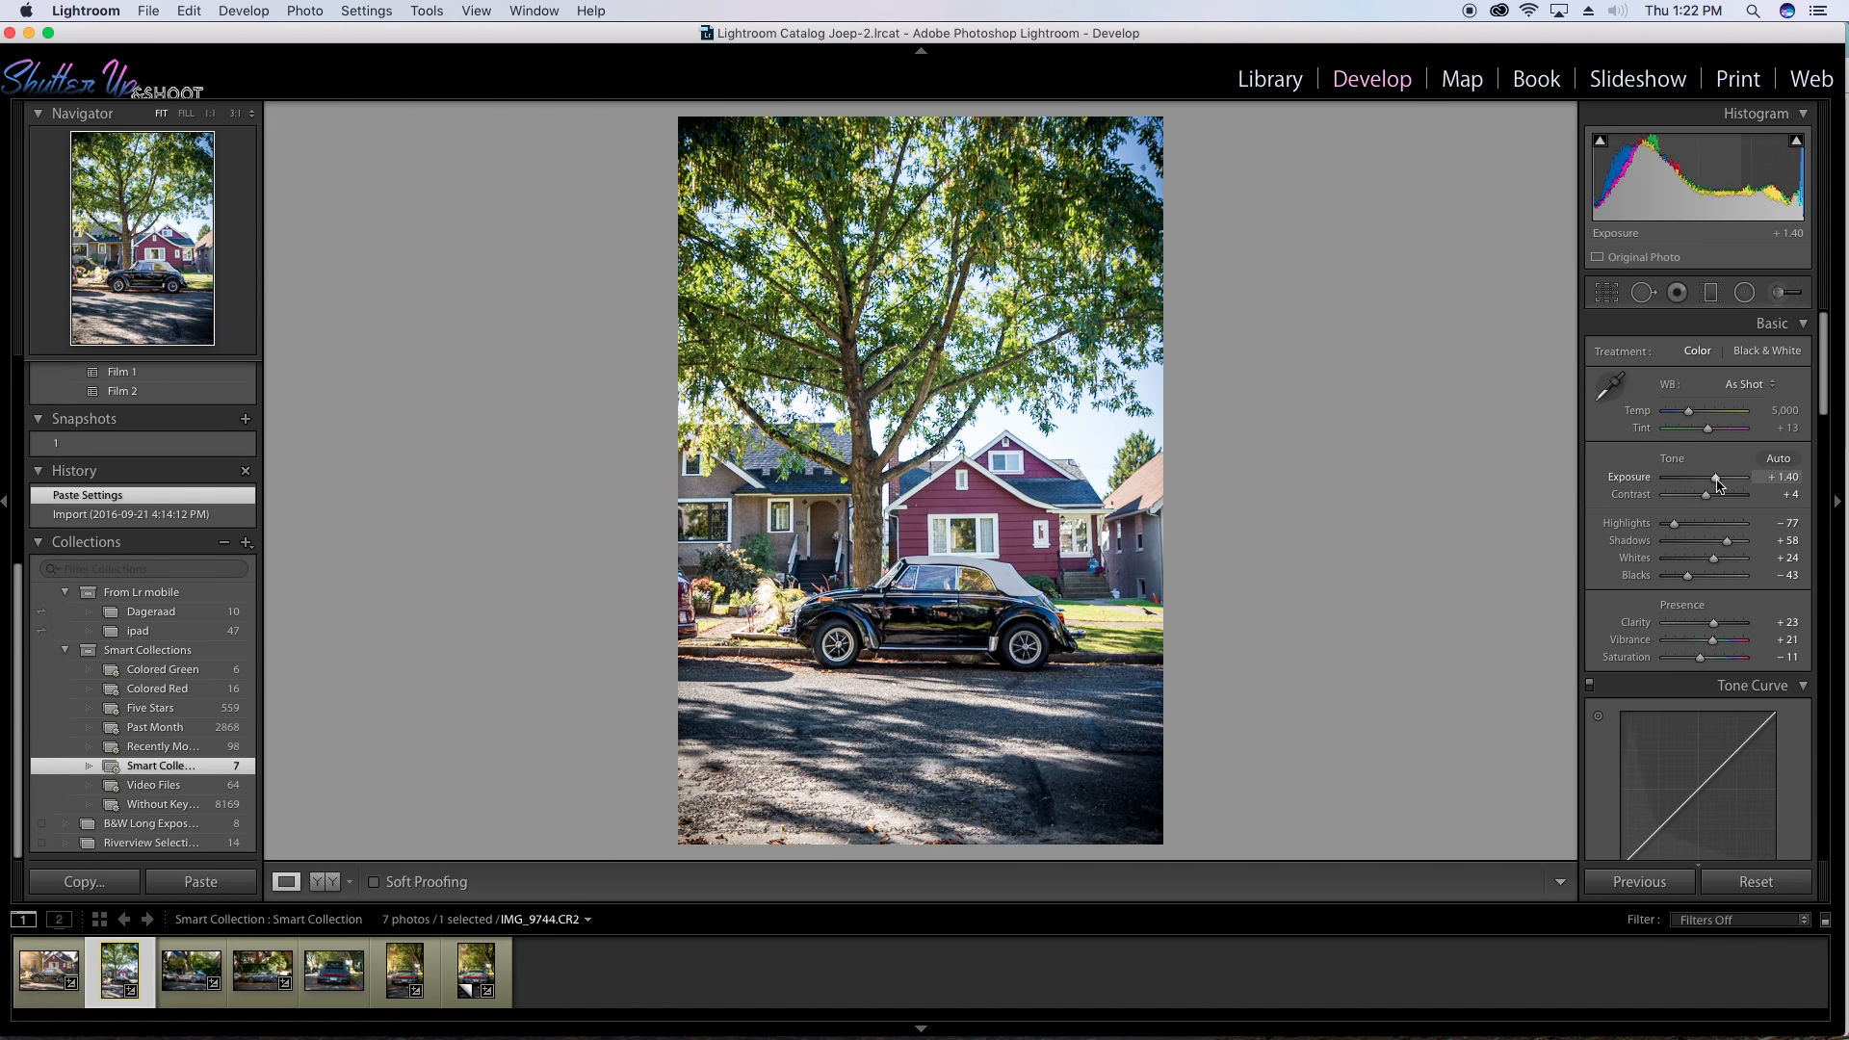
left_click_drag(1727, 541, 1740, 545)
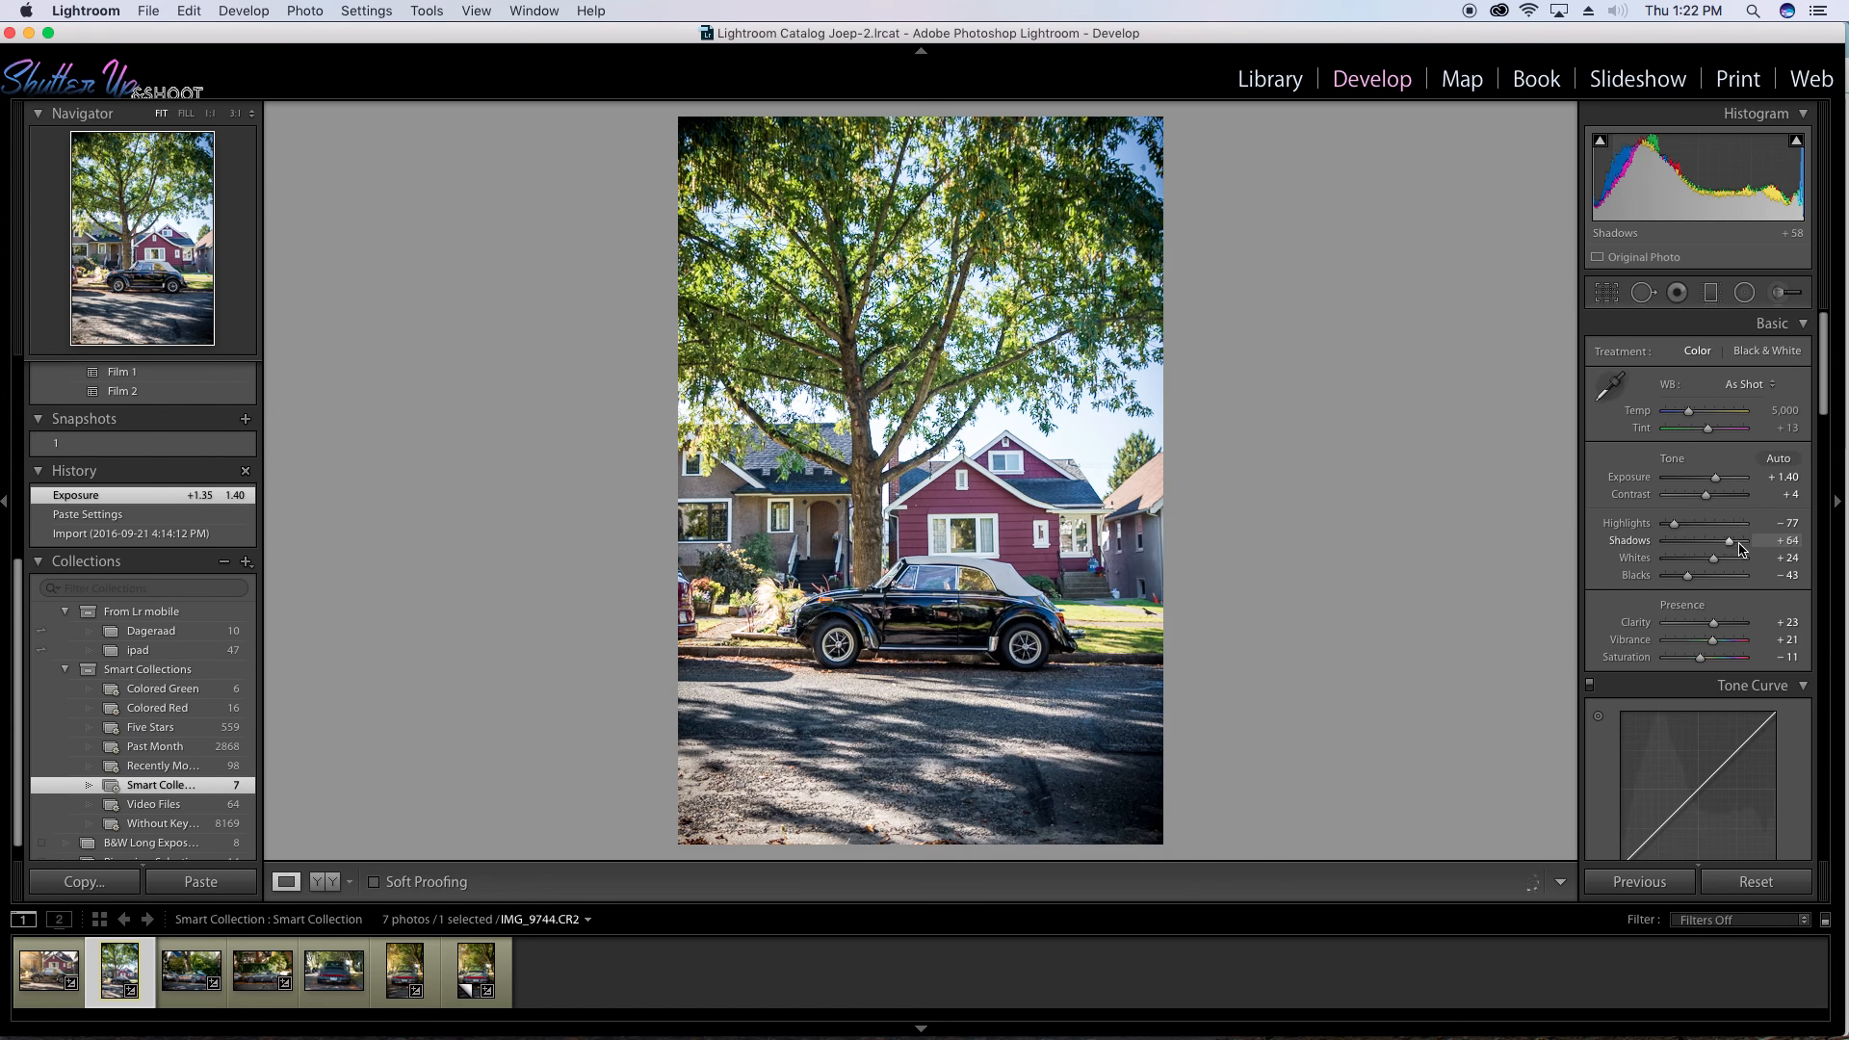
left_click(1691, 413)
left_click_drag(1694, 415, 1704, 420)
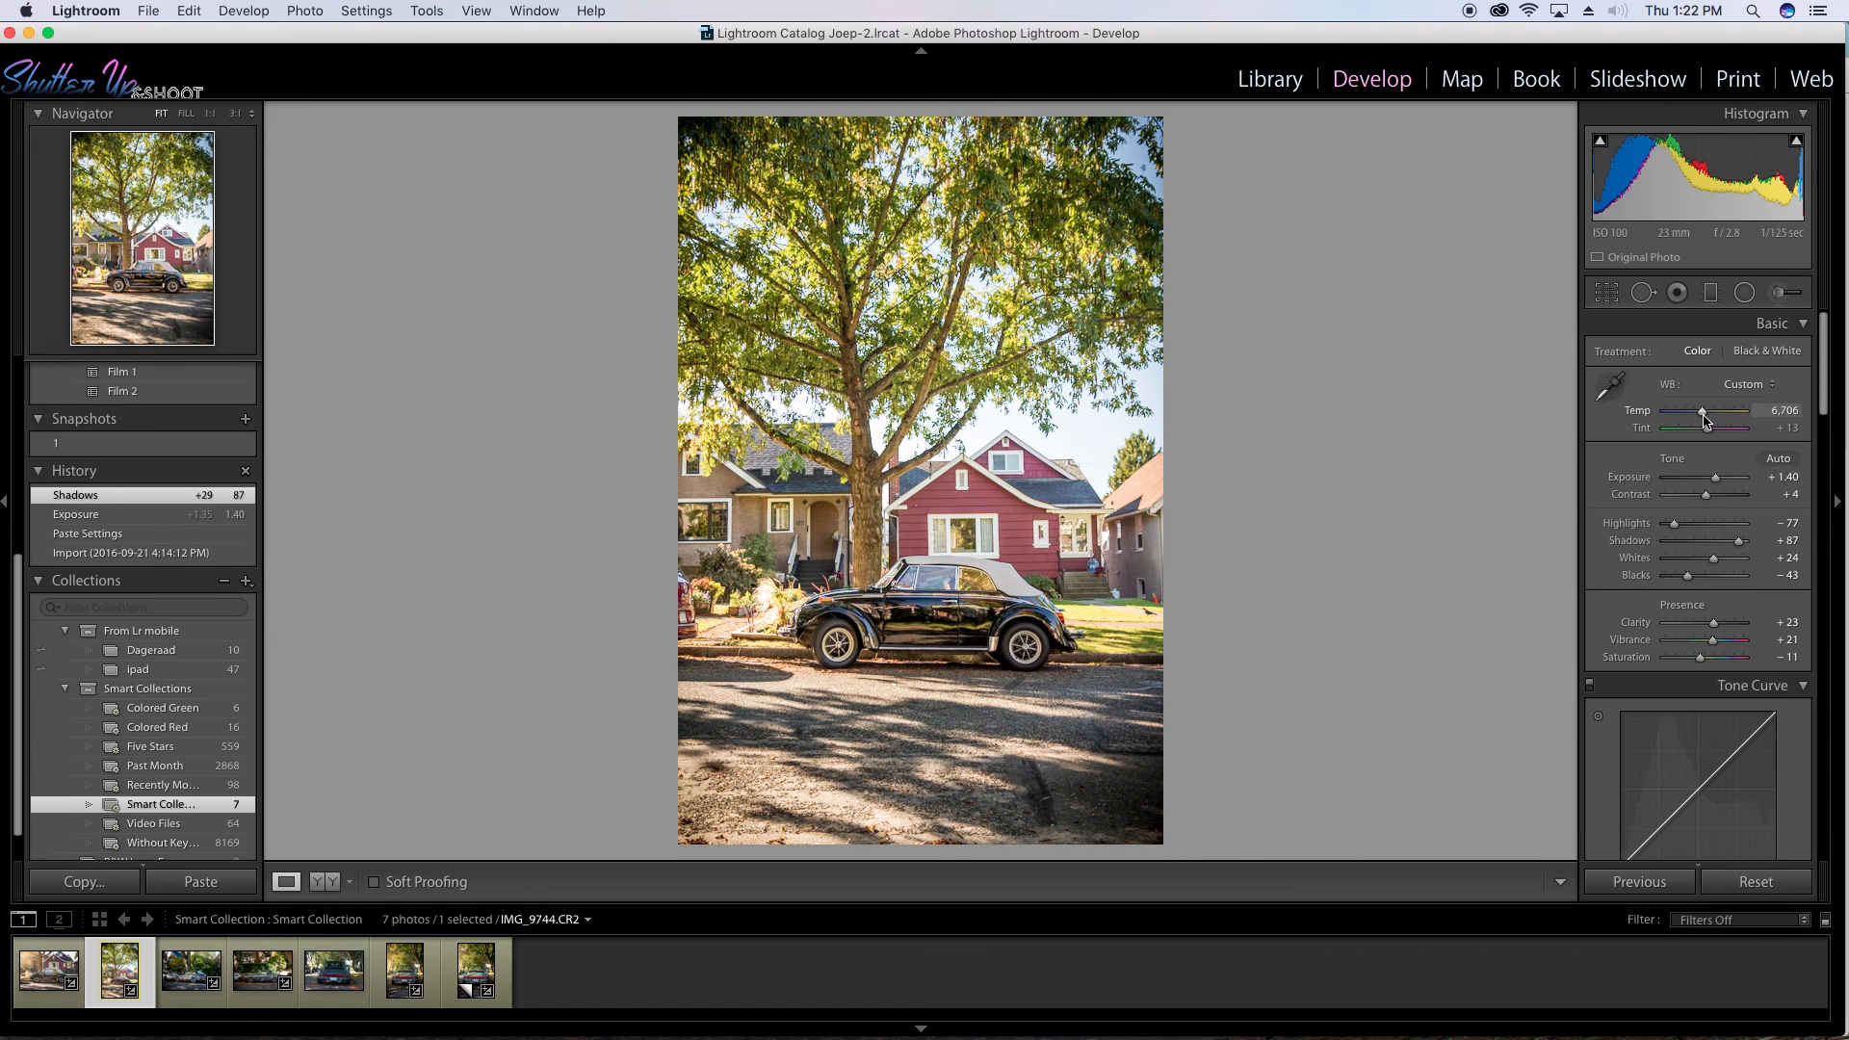
left_click_drag(1706, 420, 1706, 420)
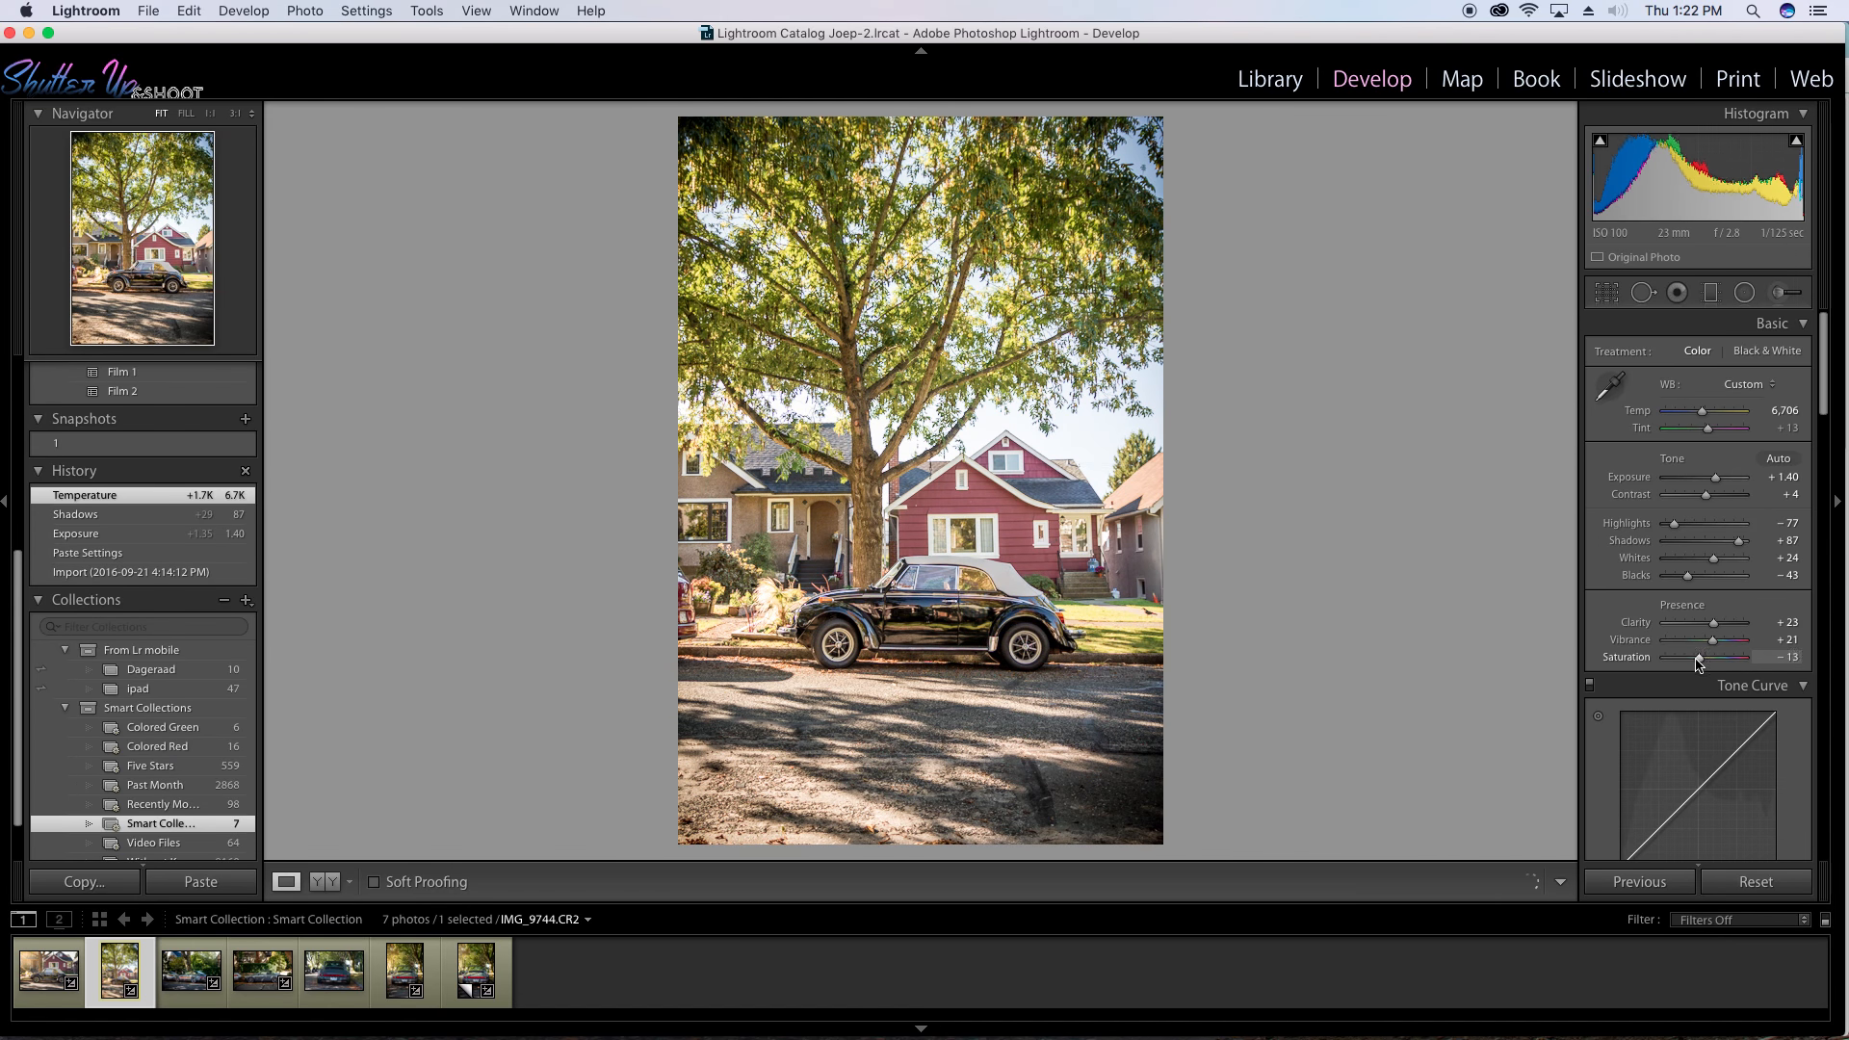
left_click_drag(1698, 659, 1692, 662)
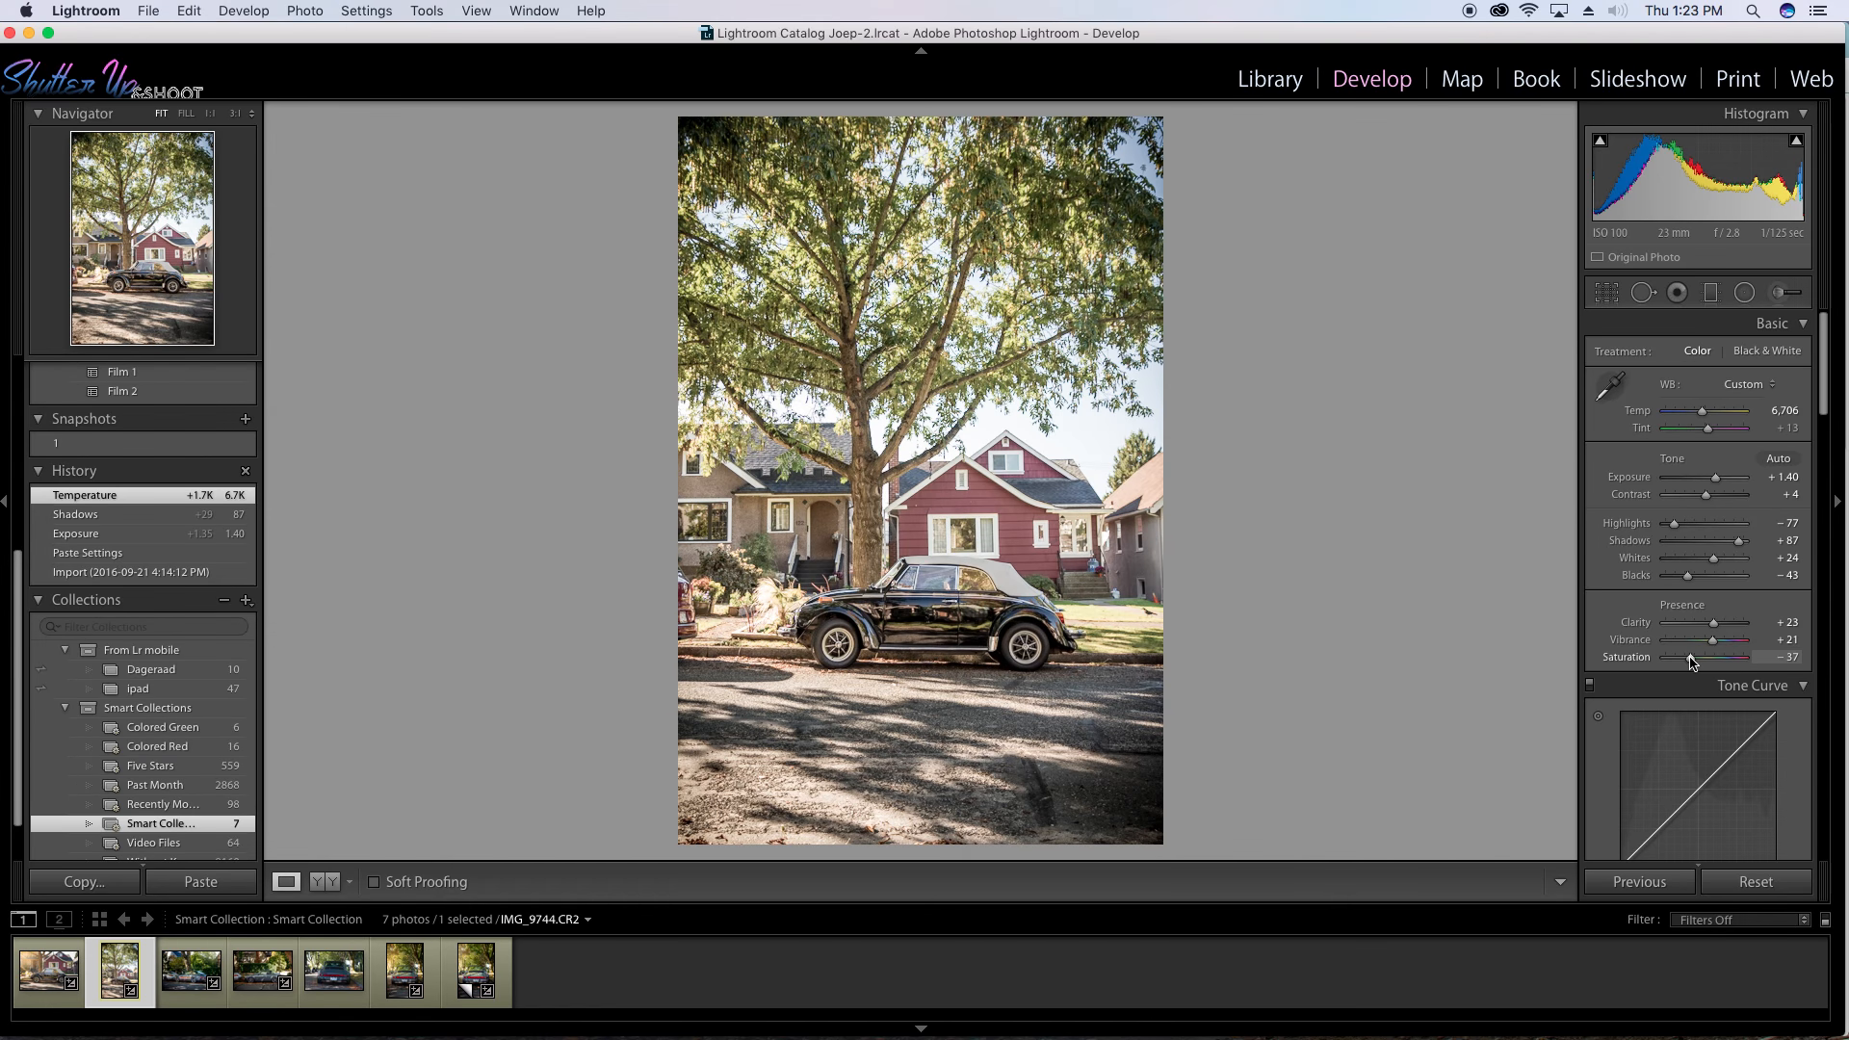
left_click_drag(1692, 661, 1692, 660)
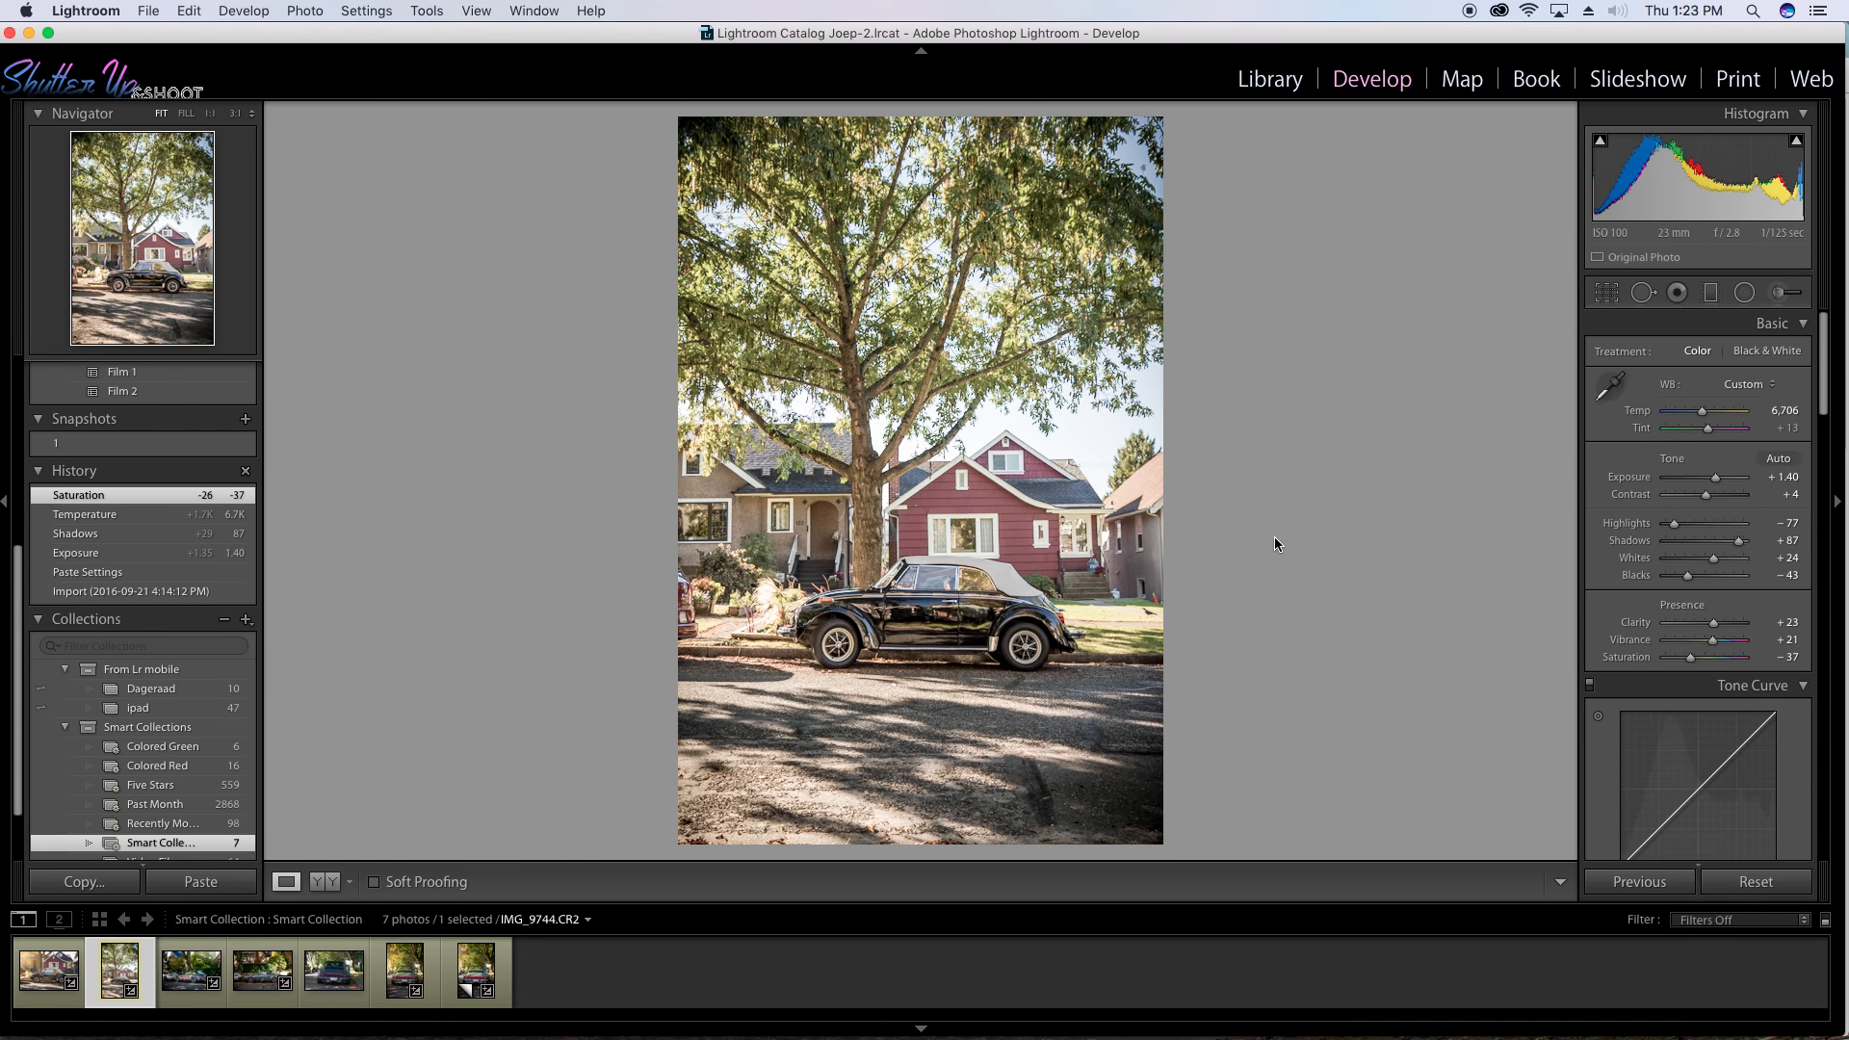
Add a large circular Sunburst radial filter over the tree's upper-left area and move its centre outside the photo's left edge.
left_click(1745, 292)
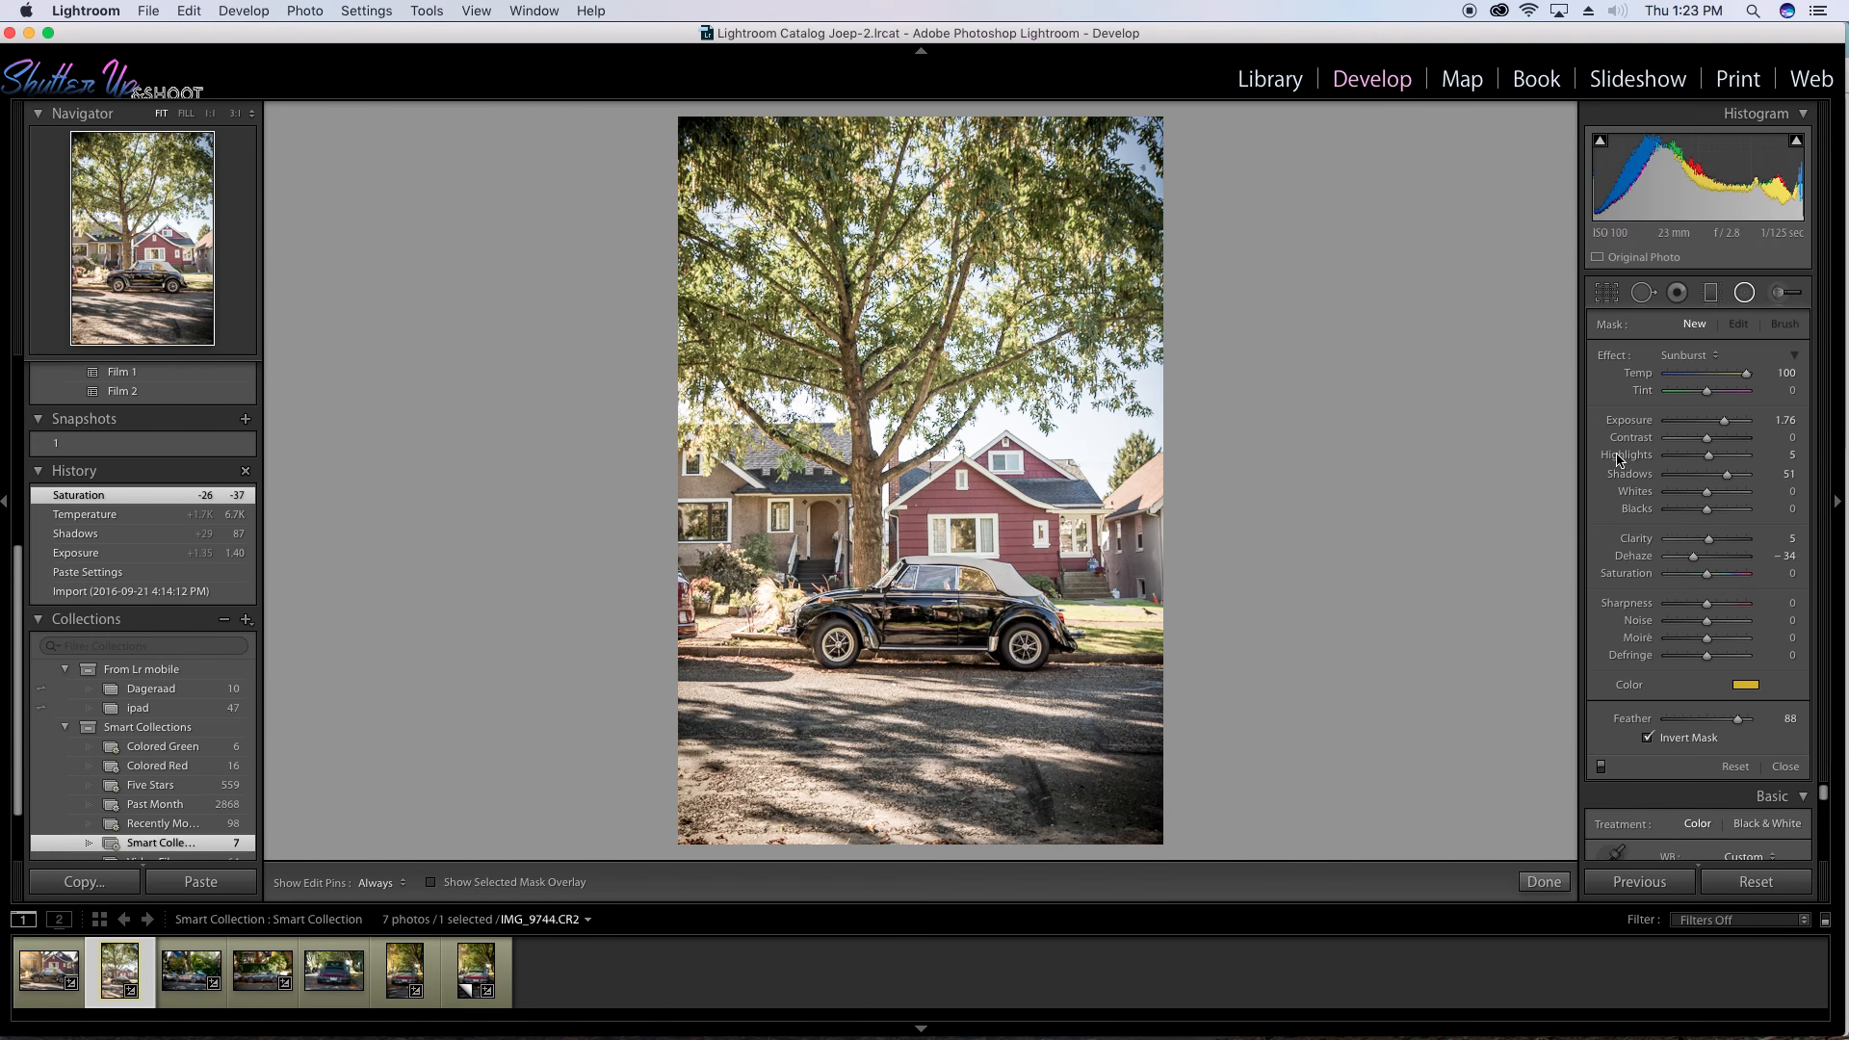
left_click_drag(713, 193, 1031, 494)
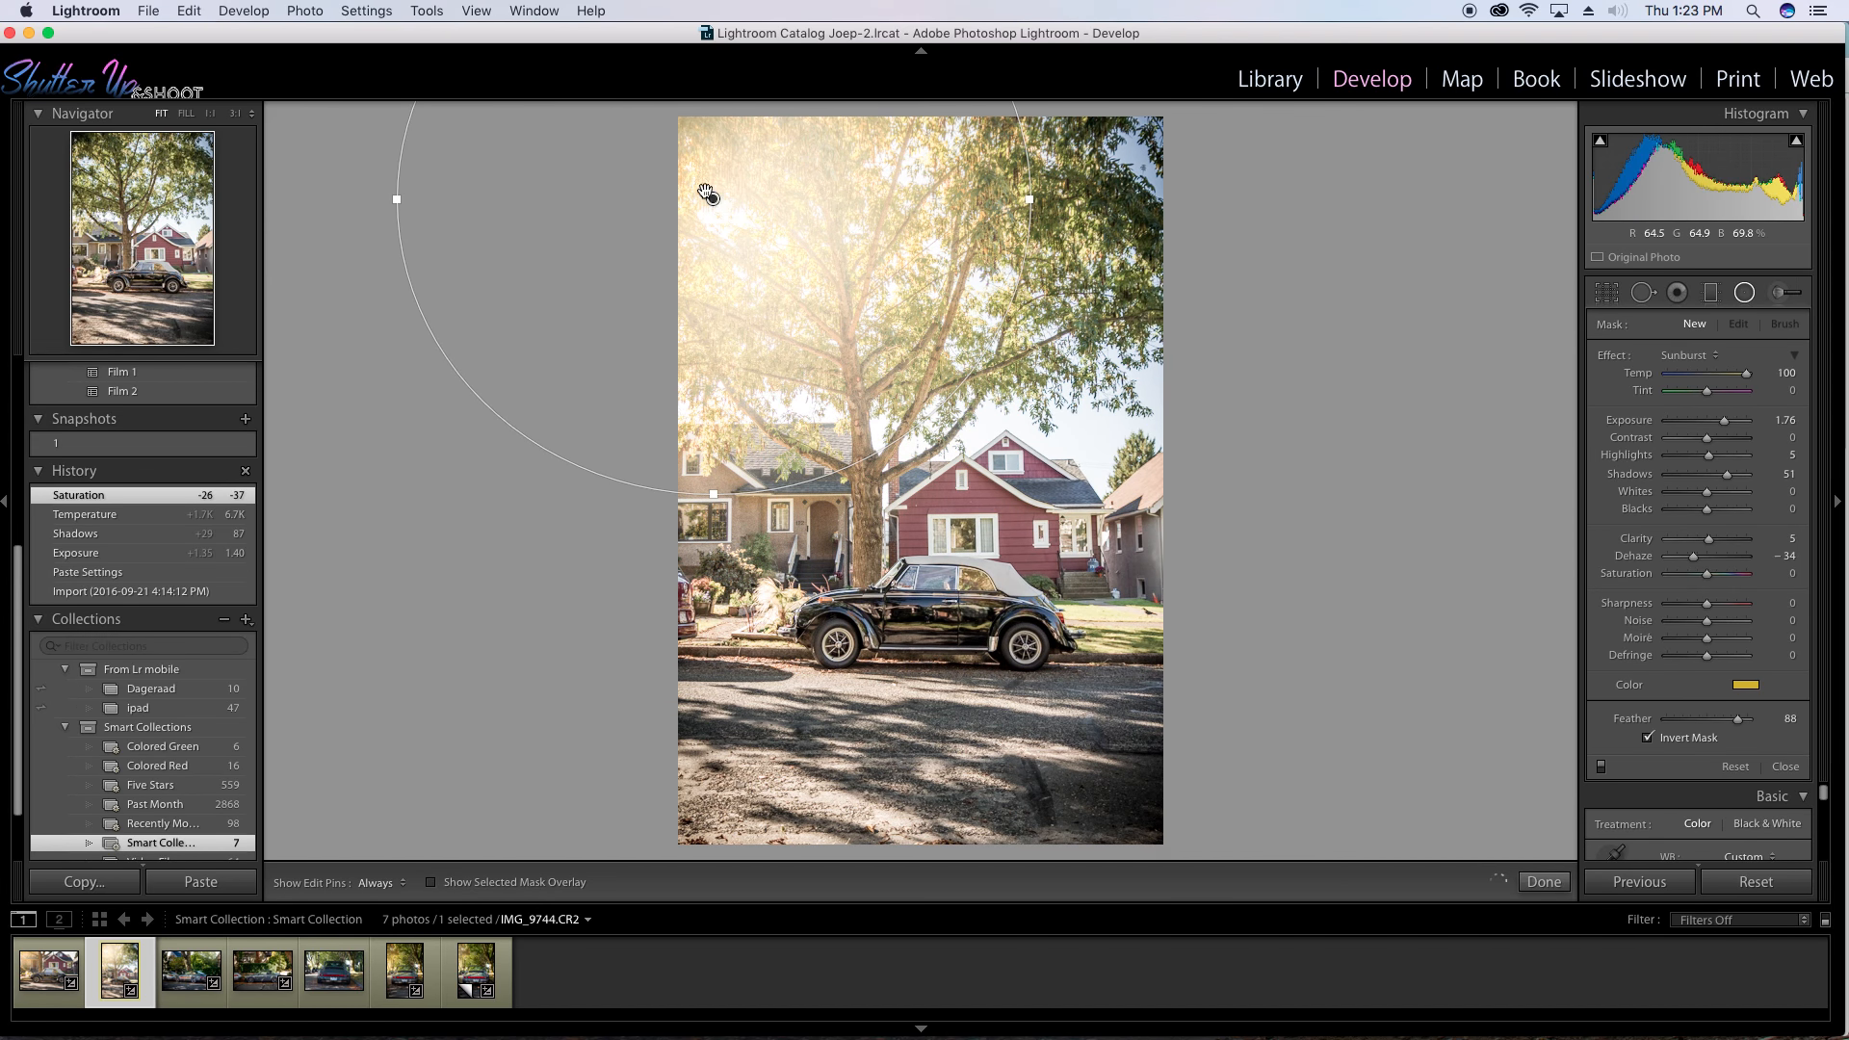
left_click_drag(714, 198, 545, 263)
Set the sunburst filter's exposure to 1.34, dehaze to -40, shadows to 17 and highlights to -27.
left_click_drag(1724, 426, 1720, 424)
left_click_drag(1694, 560, 1691, 558)
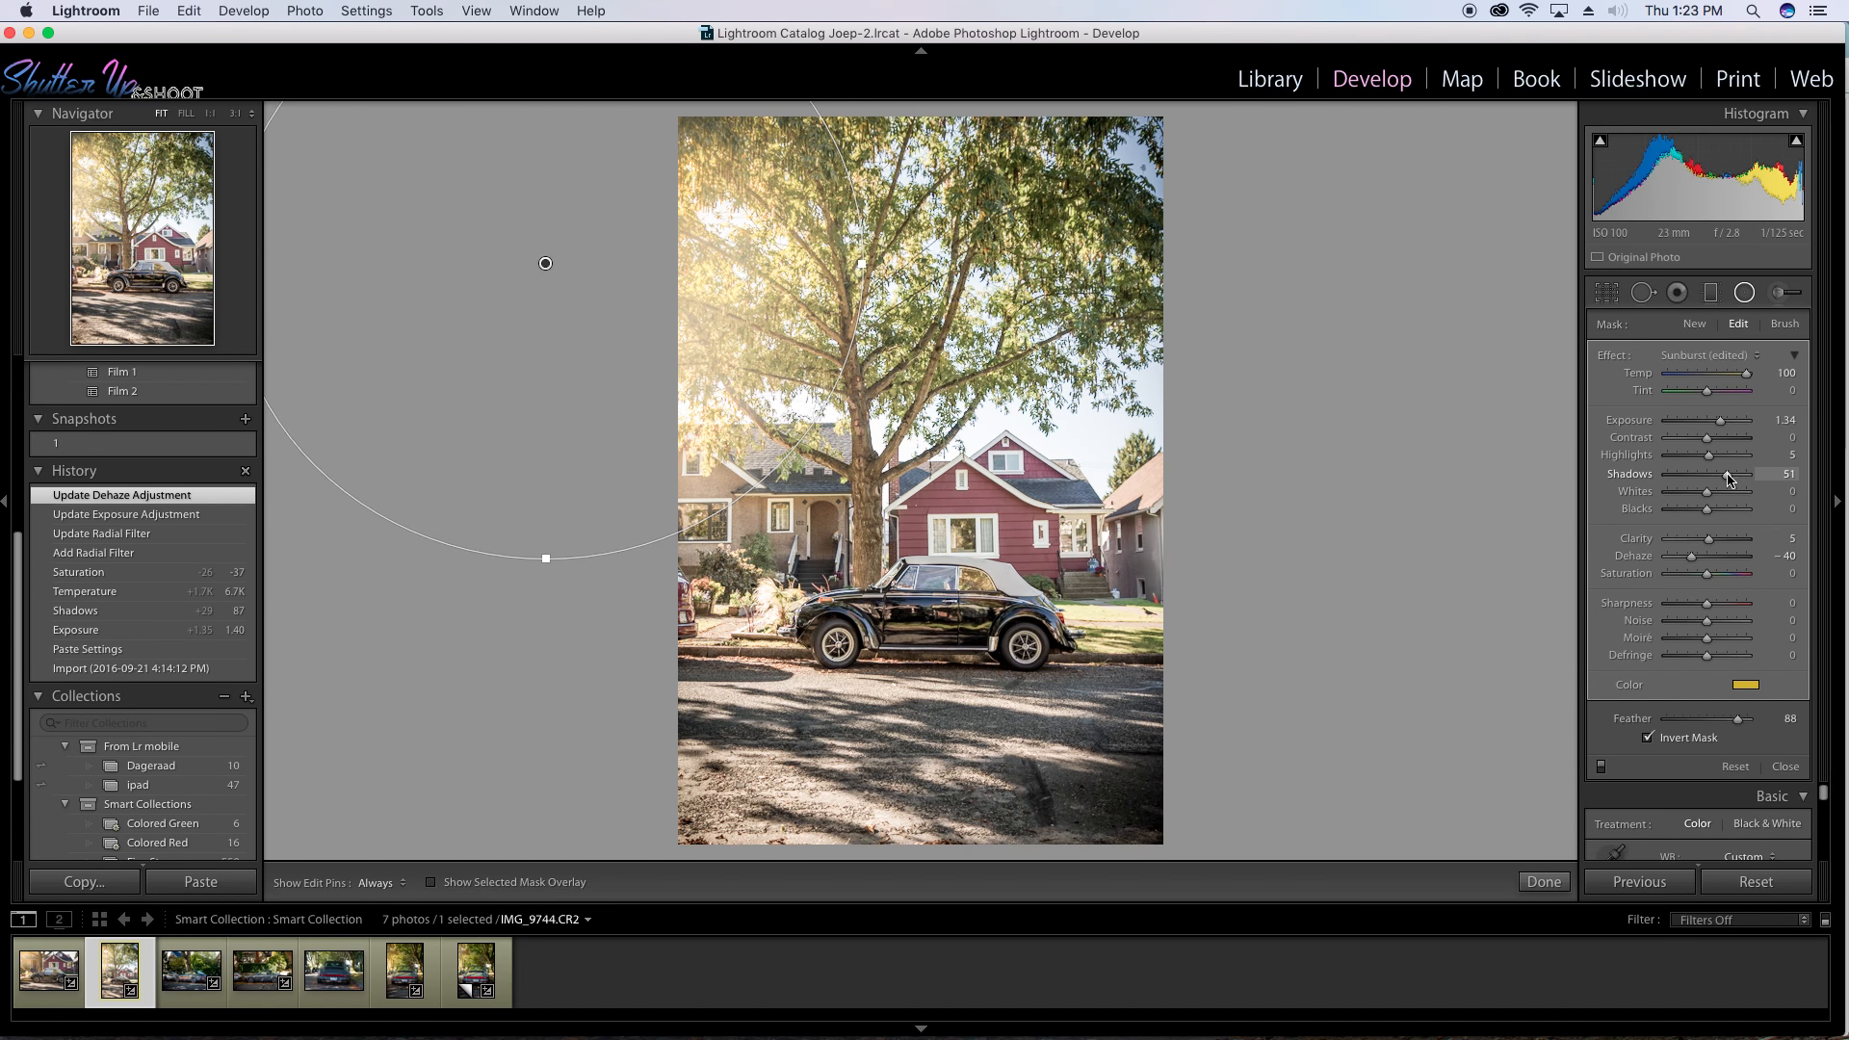
left_click_drag(1708, 479, 1697, 460)
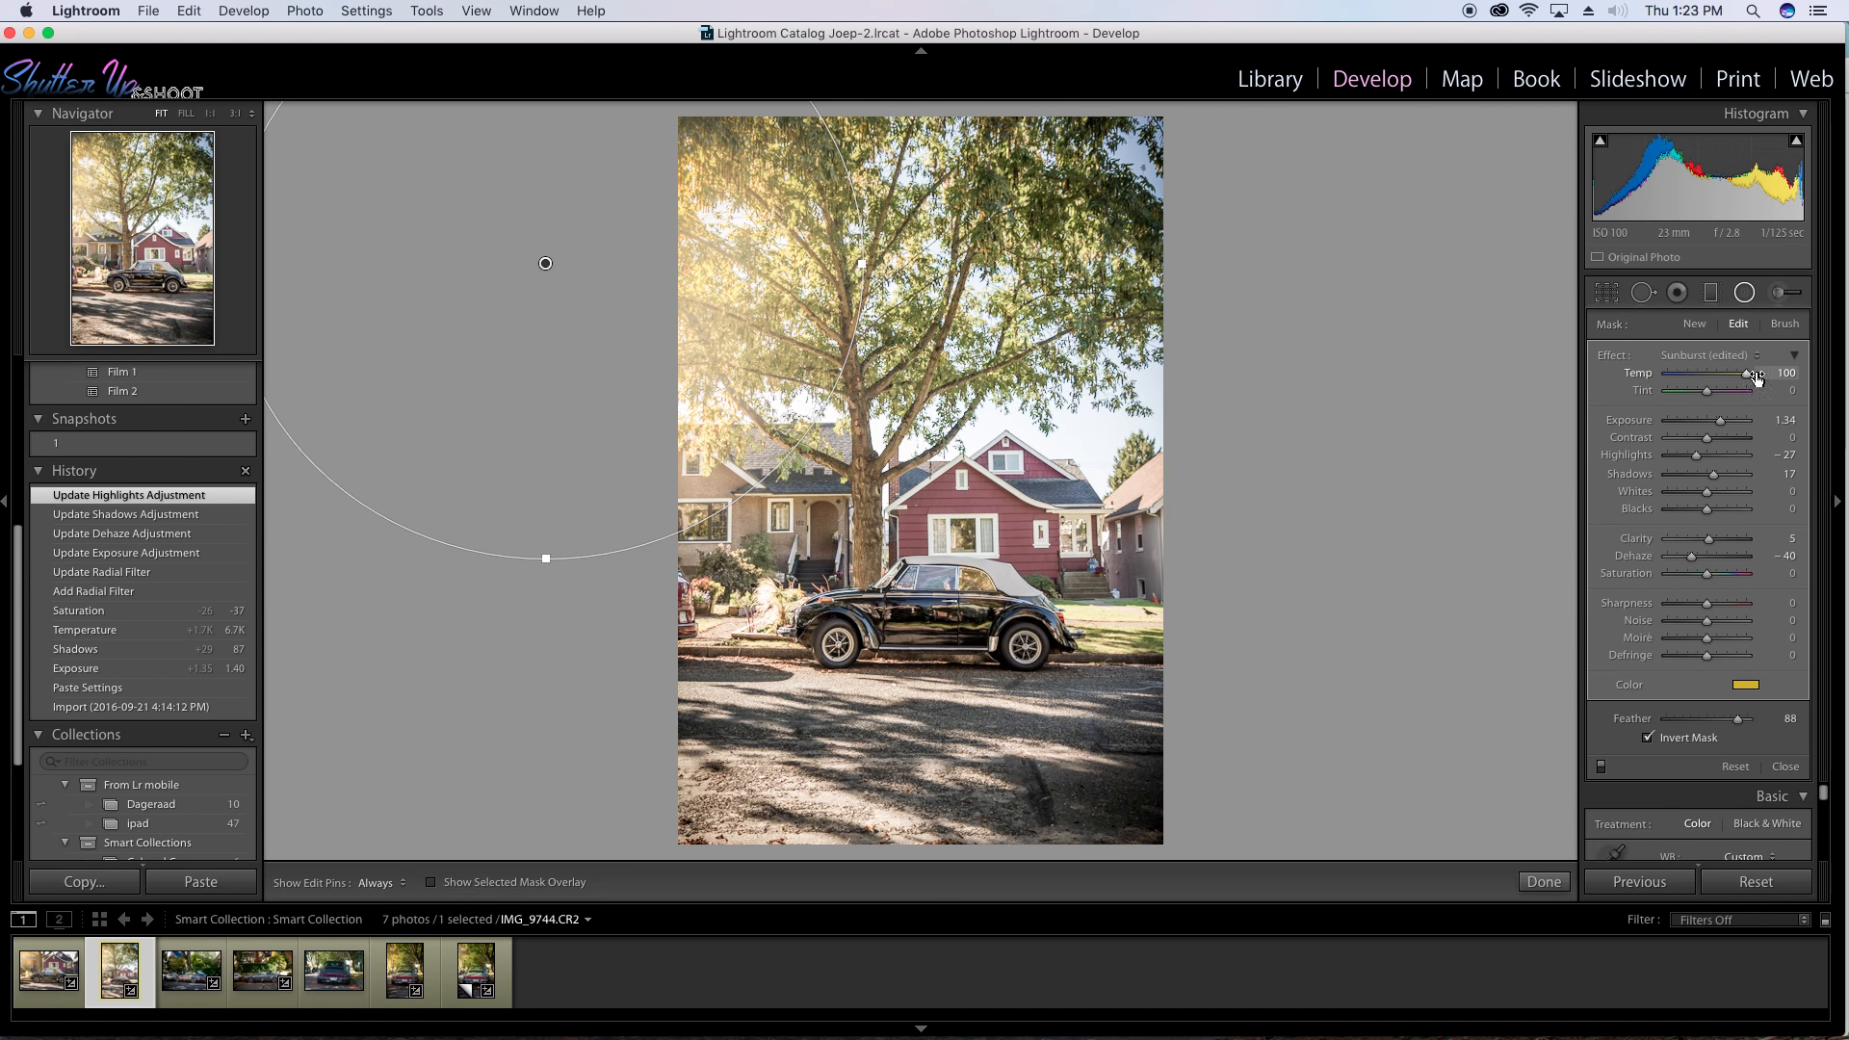
Set the sunburst filter's colour tint to an orange-yellow with hue 47 and saturation 96%.
left_click(1751, 682)
left_click(1398, 682)
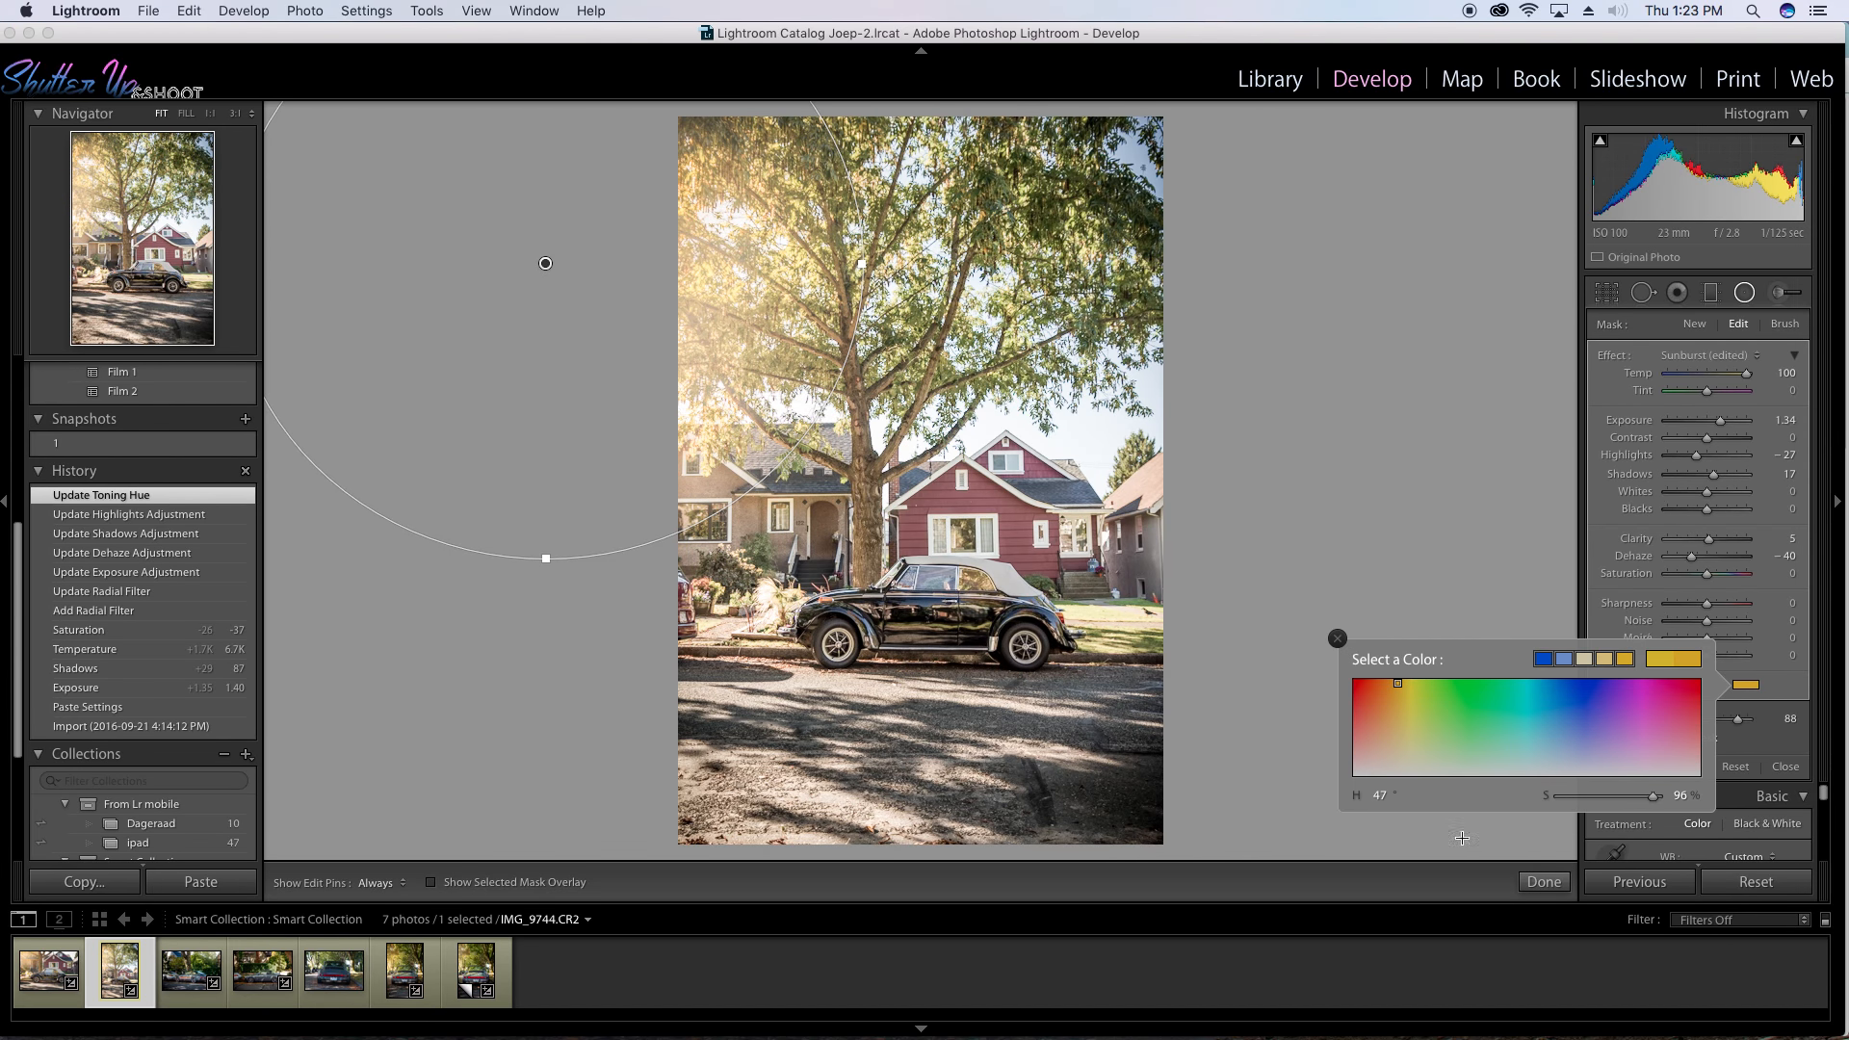
left_click(1336, 639)
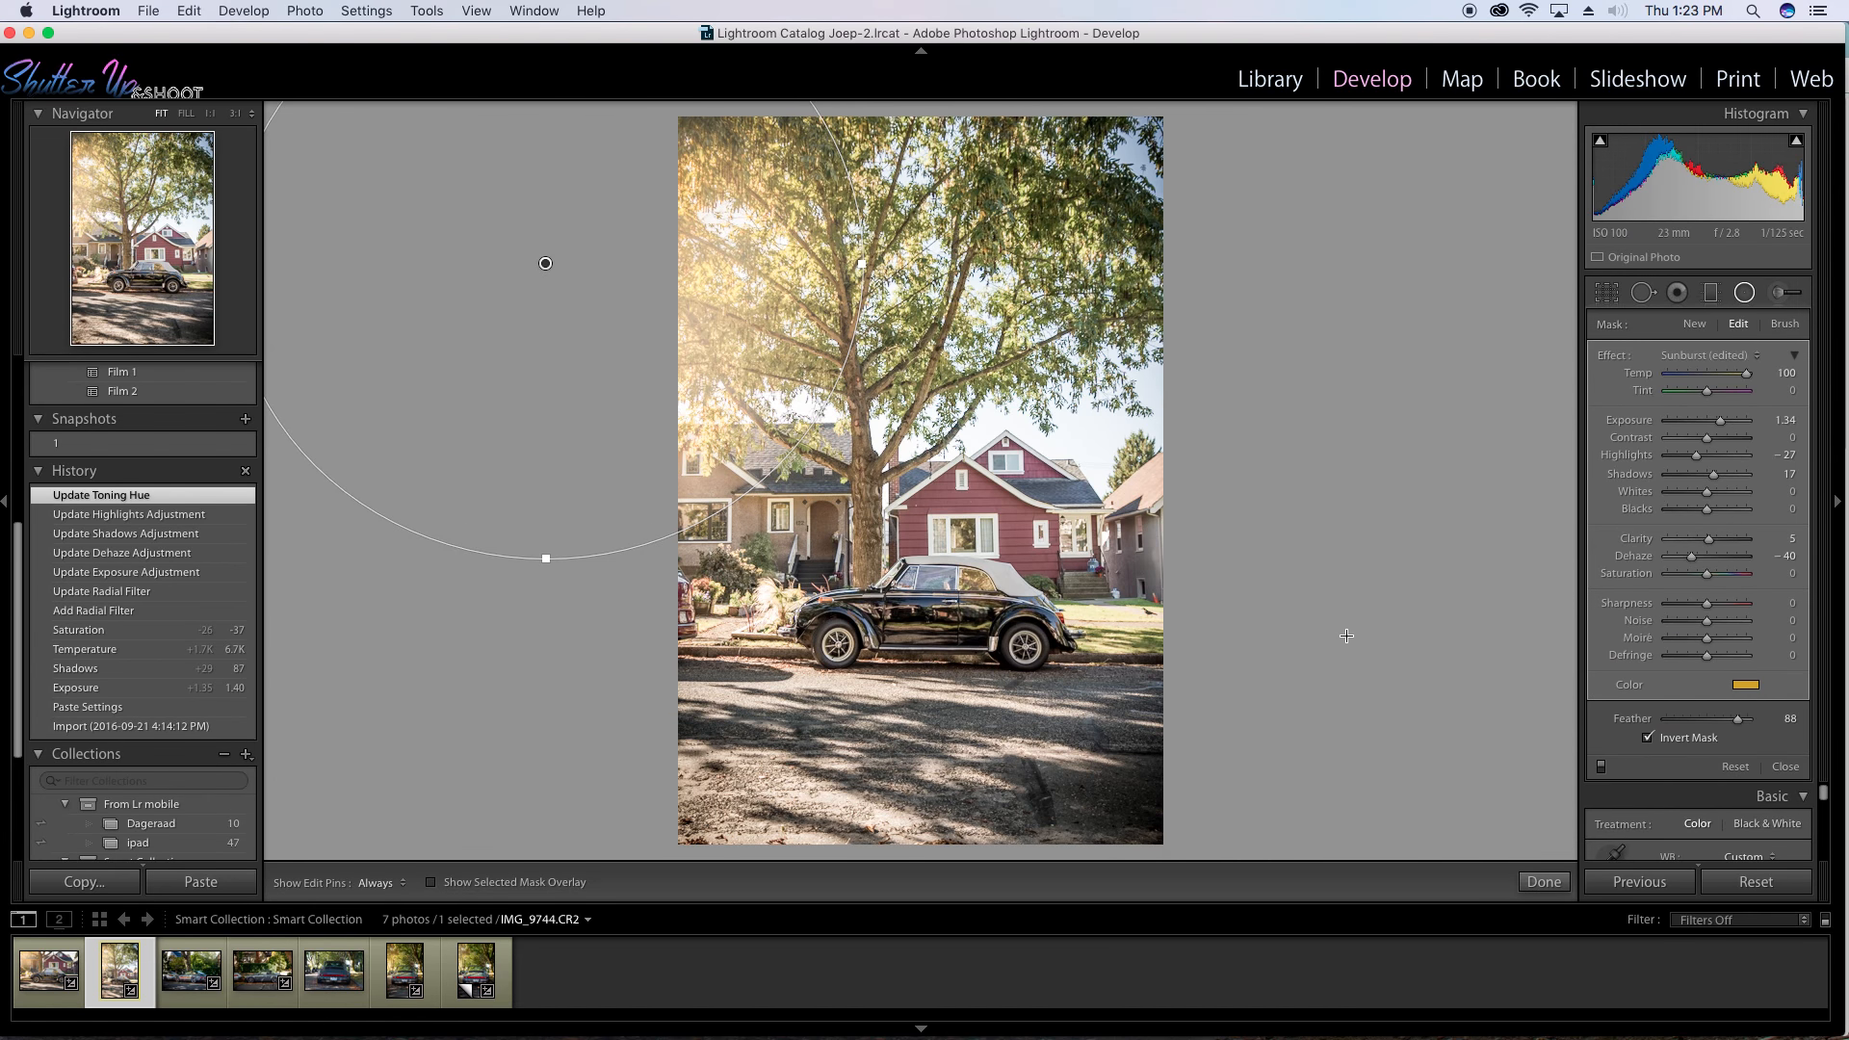
left_click(1748, 688)
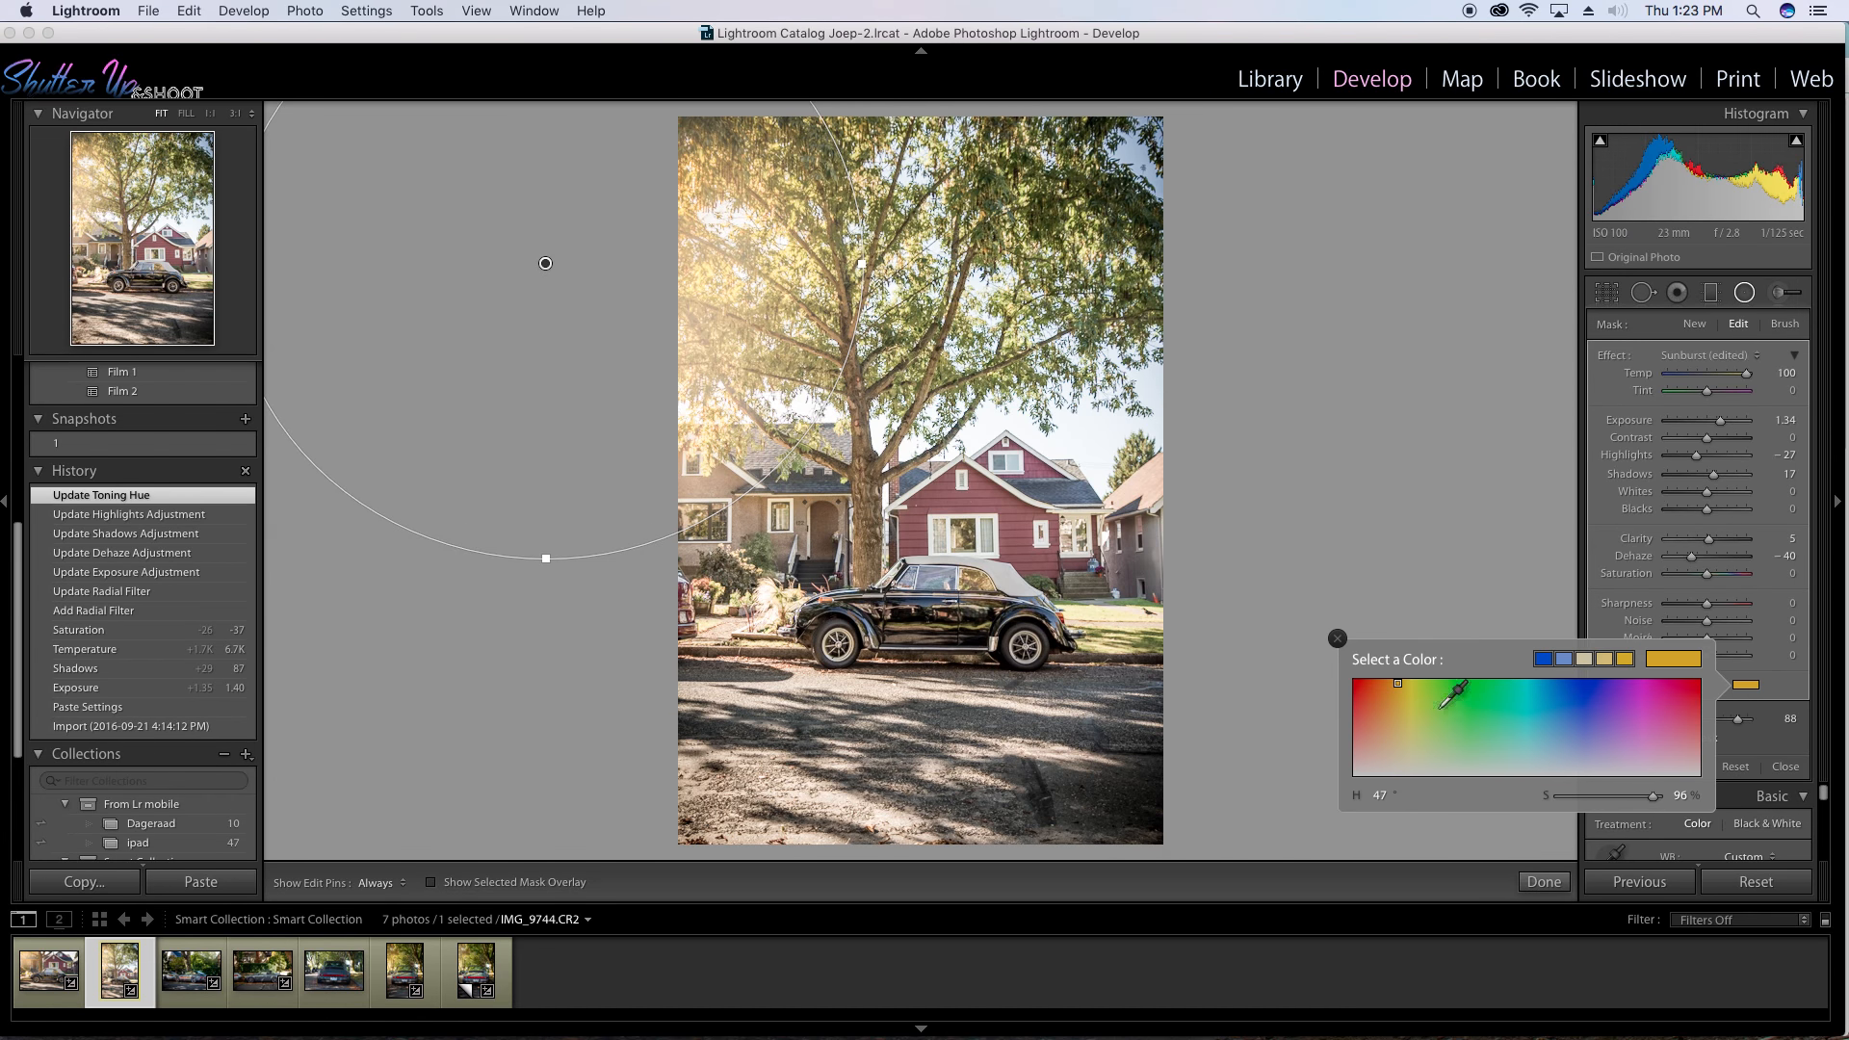
left_click(1337, 638)
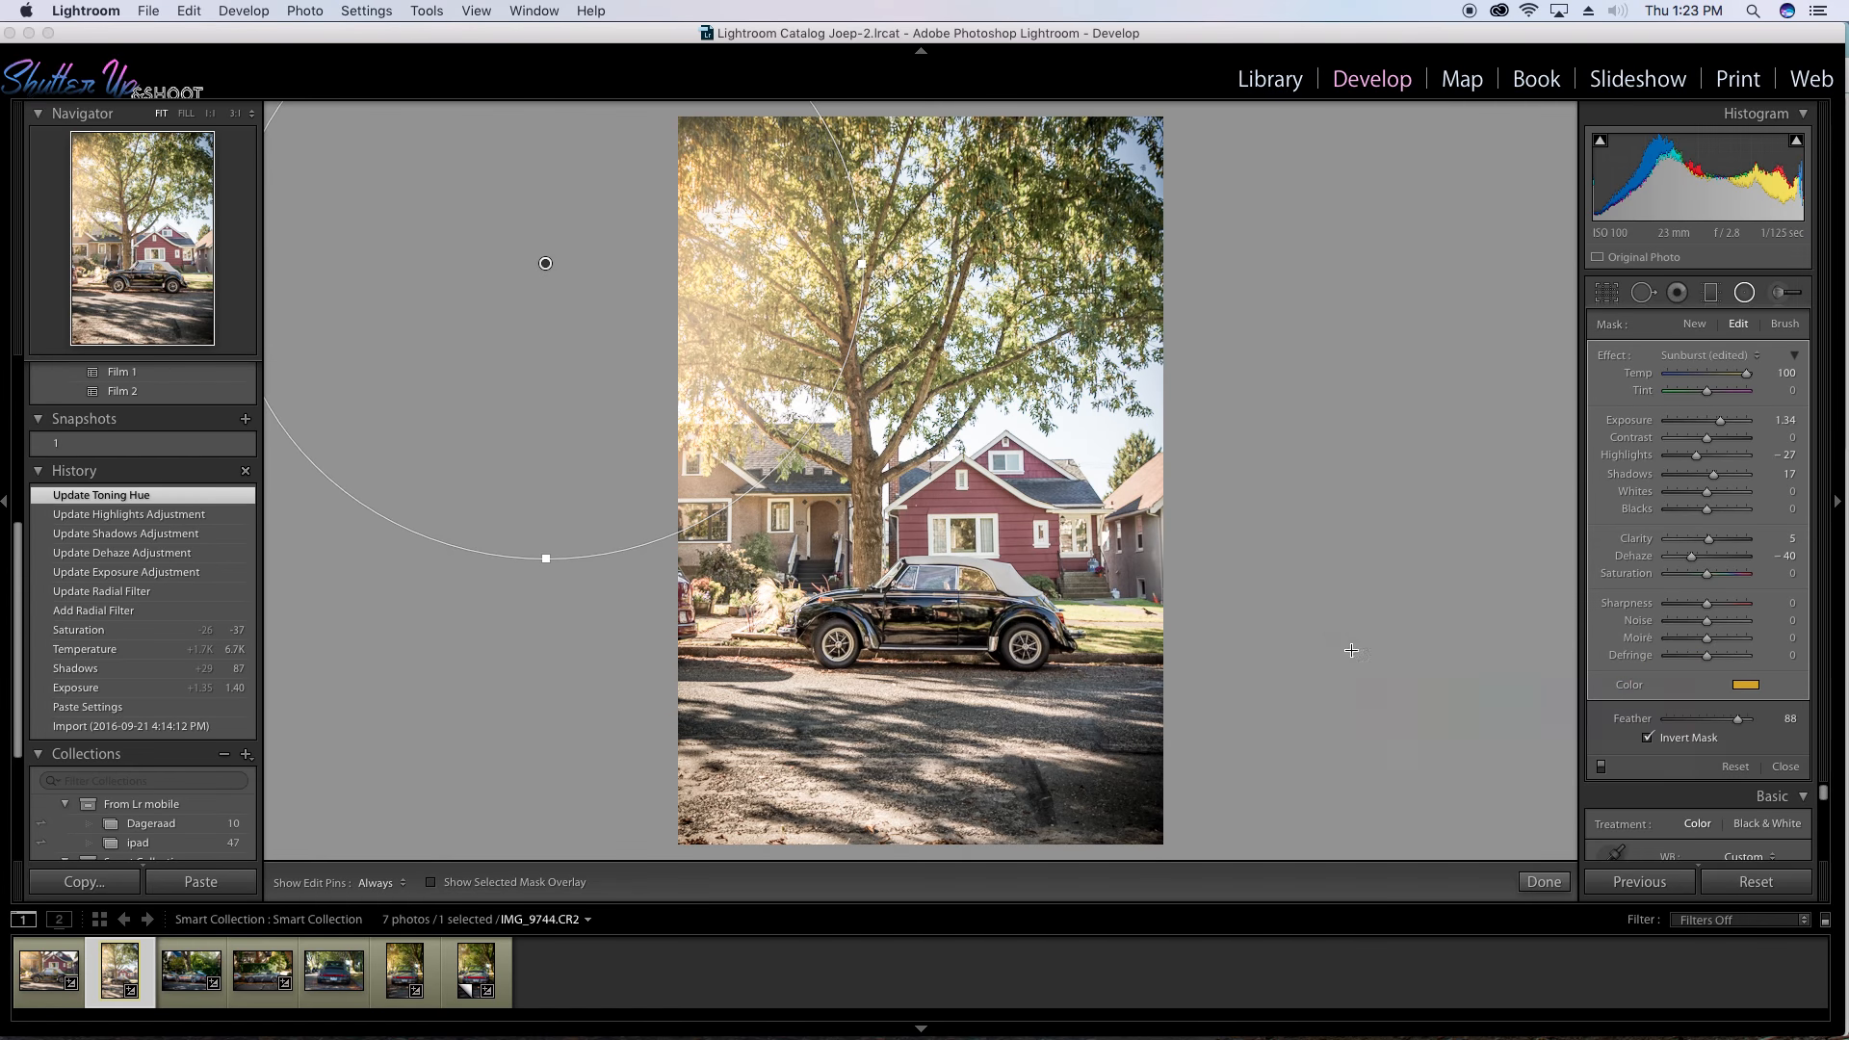
Nudge the sunburst radial filter slightly toward the tree and set the photo's overall exposure to +1.10.
left_click_drag(545, 263, 553, 267)
left_click(1548, 884)
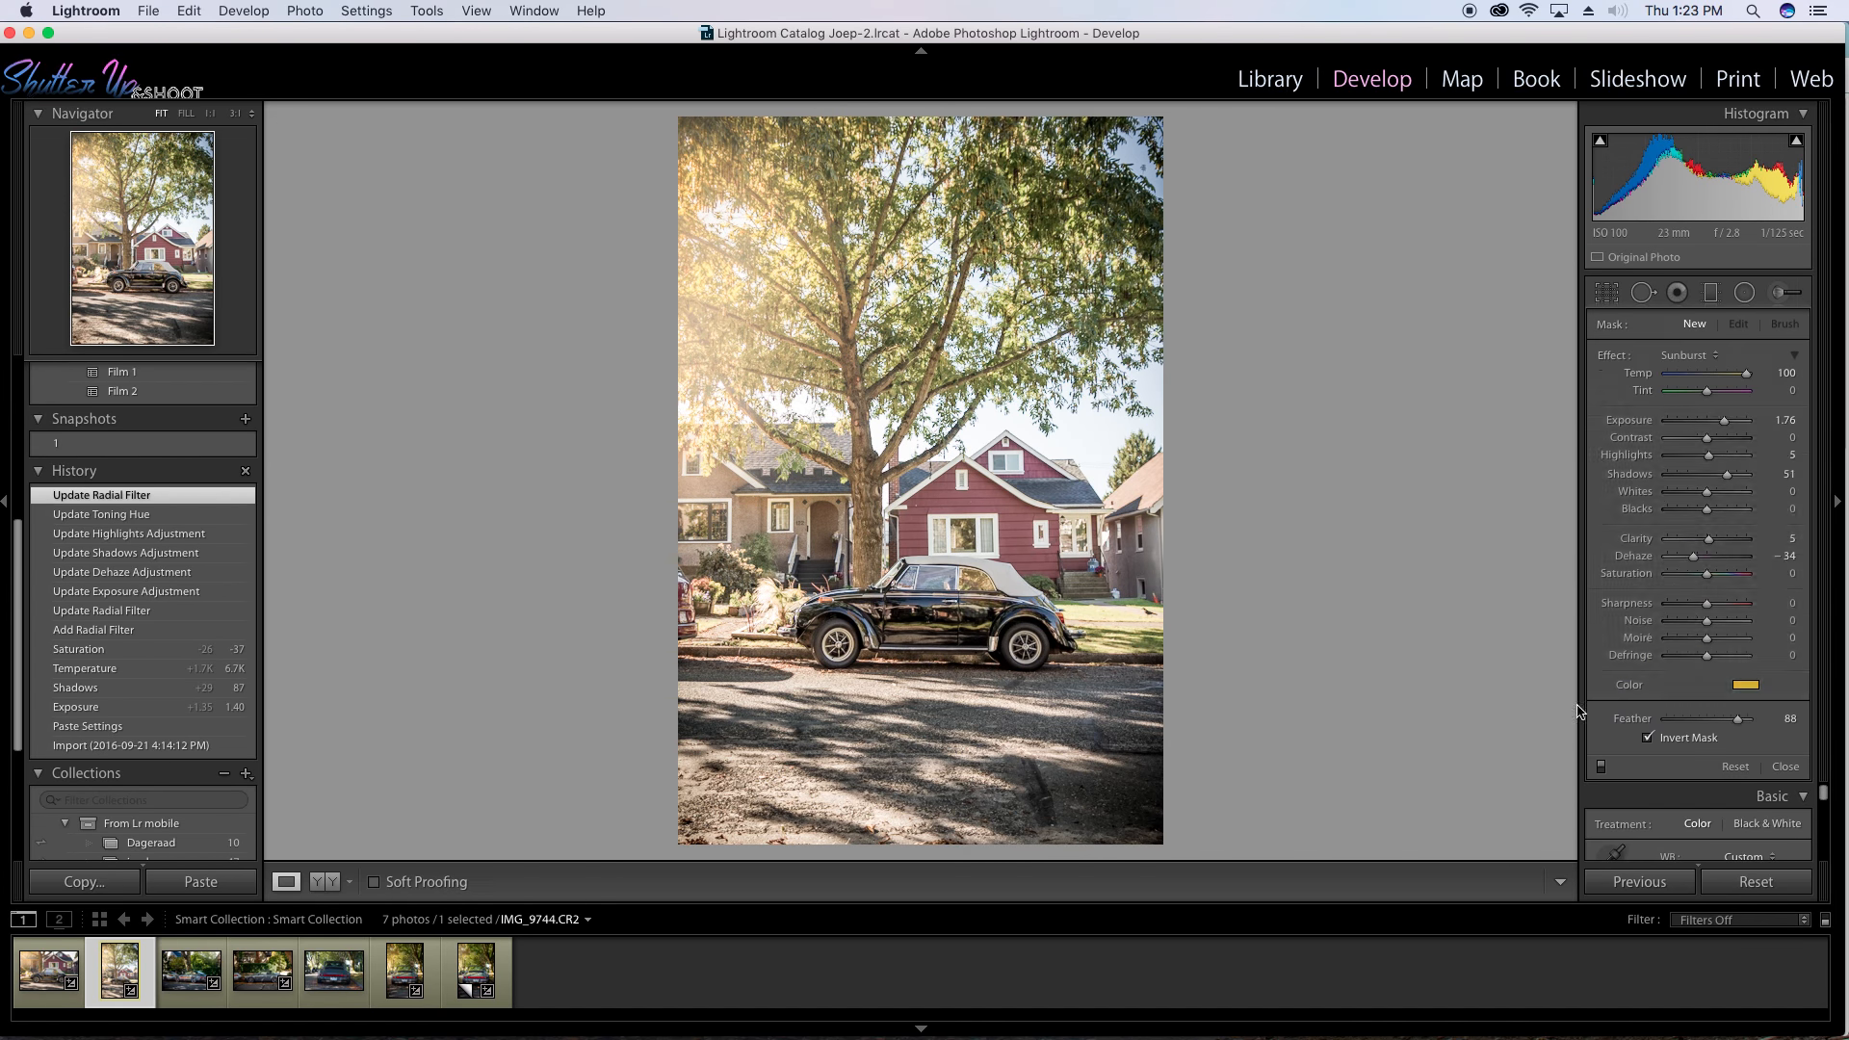
left_click_drag(1718, 481, 1715, 482)
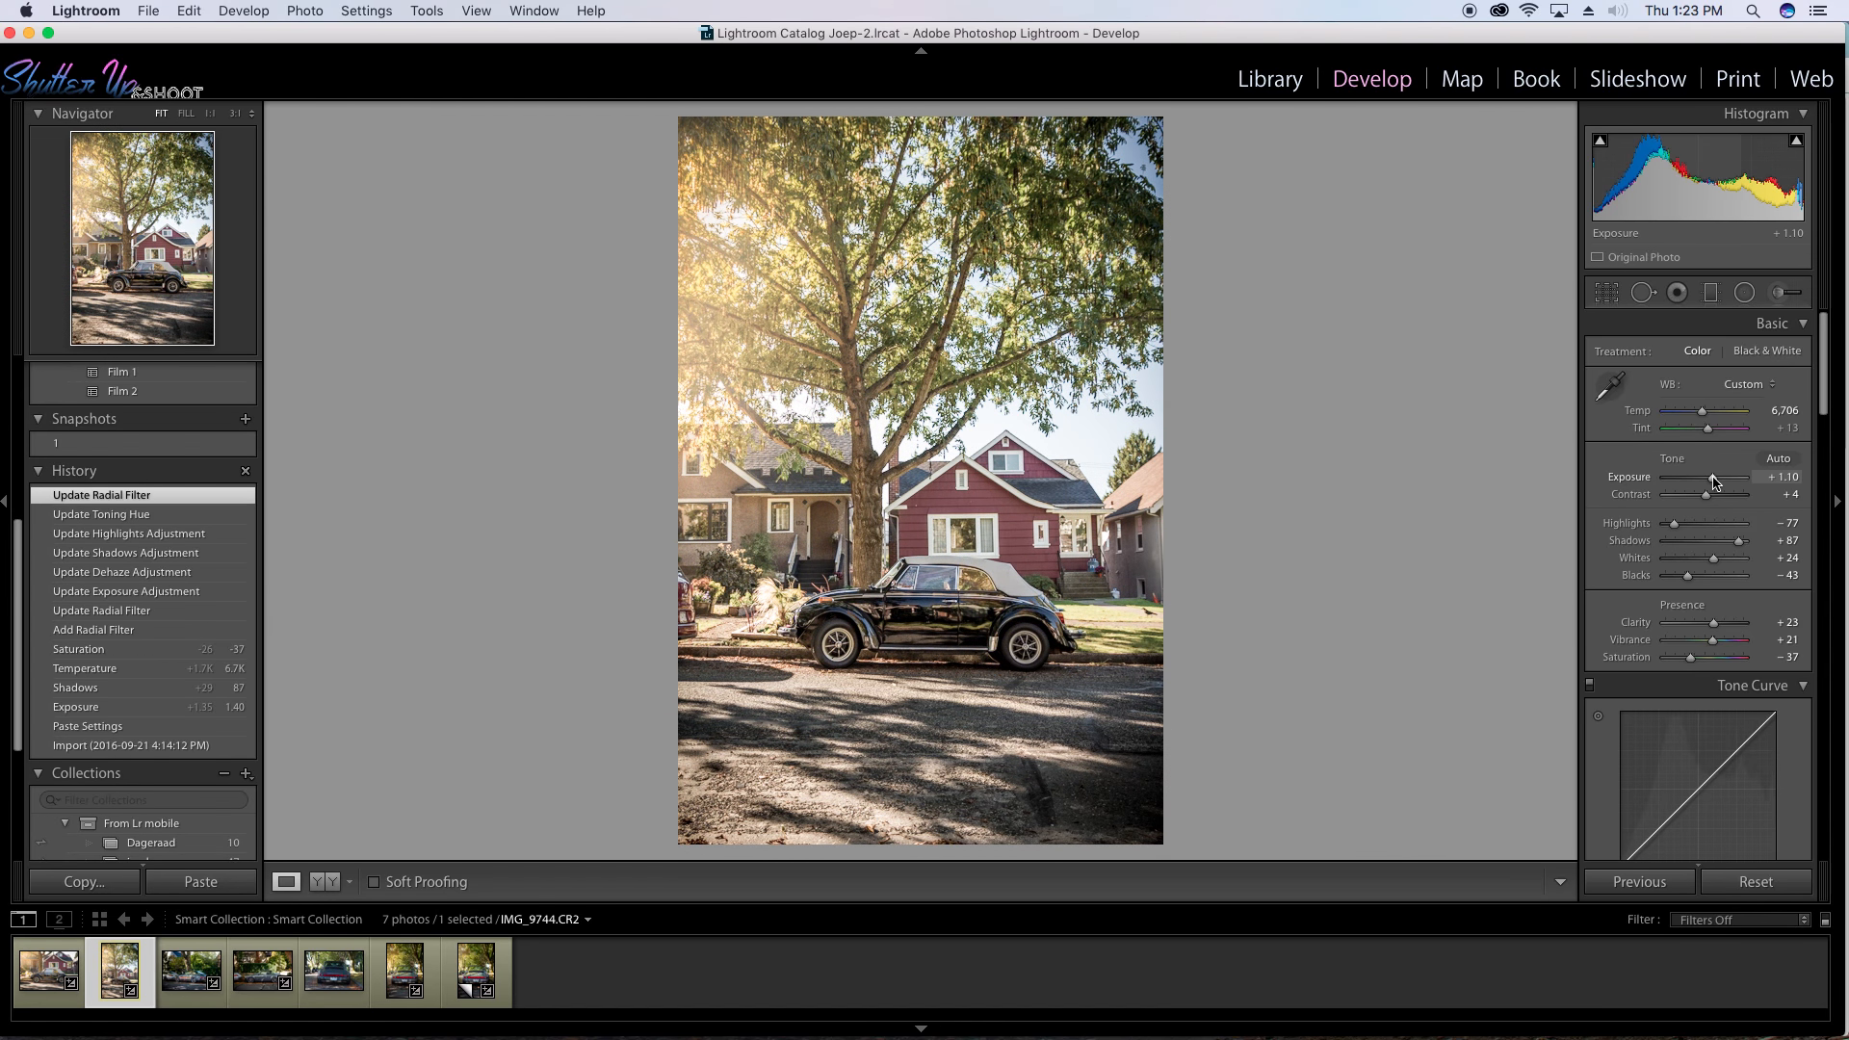
Add an elliptical radial filter with the highlight person preset around the black convertible.
left_click(1744, 292)
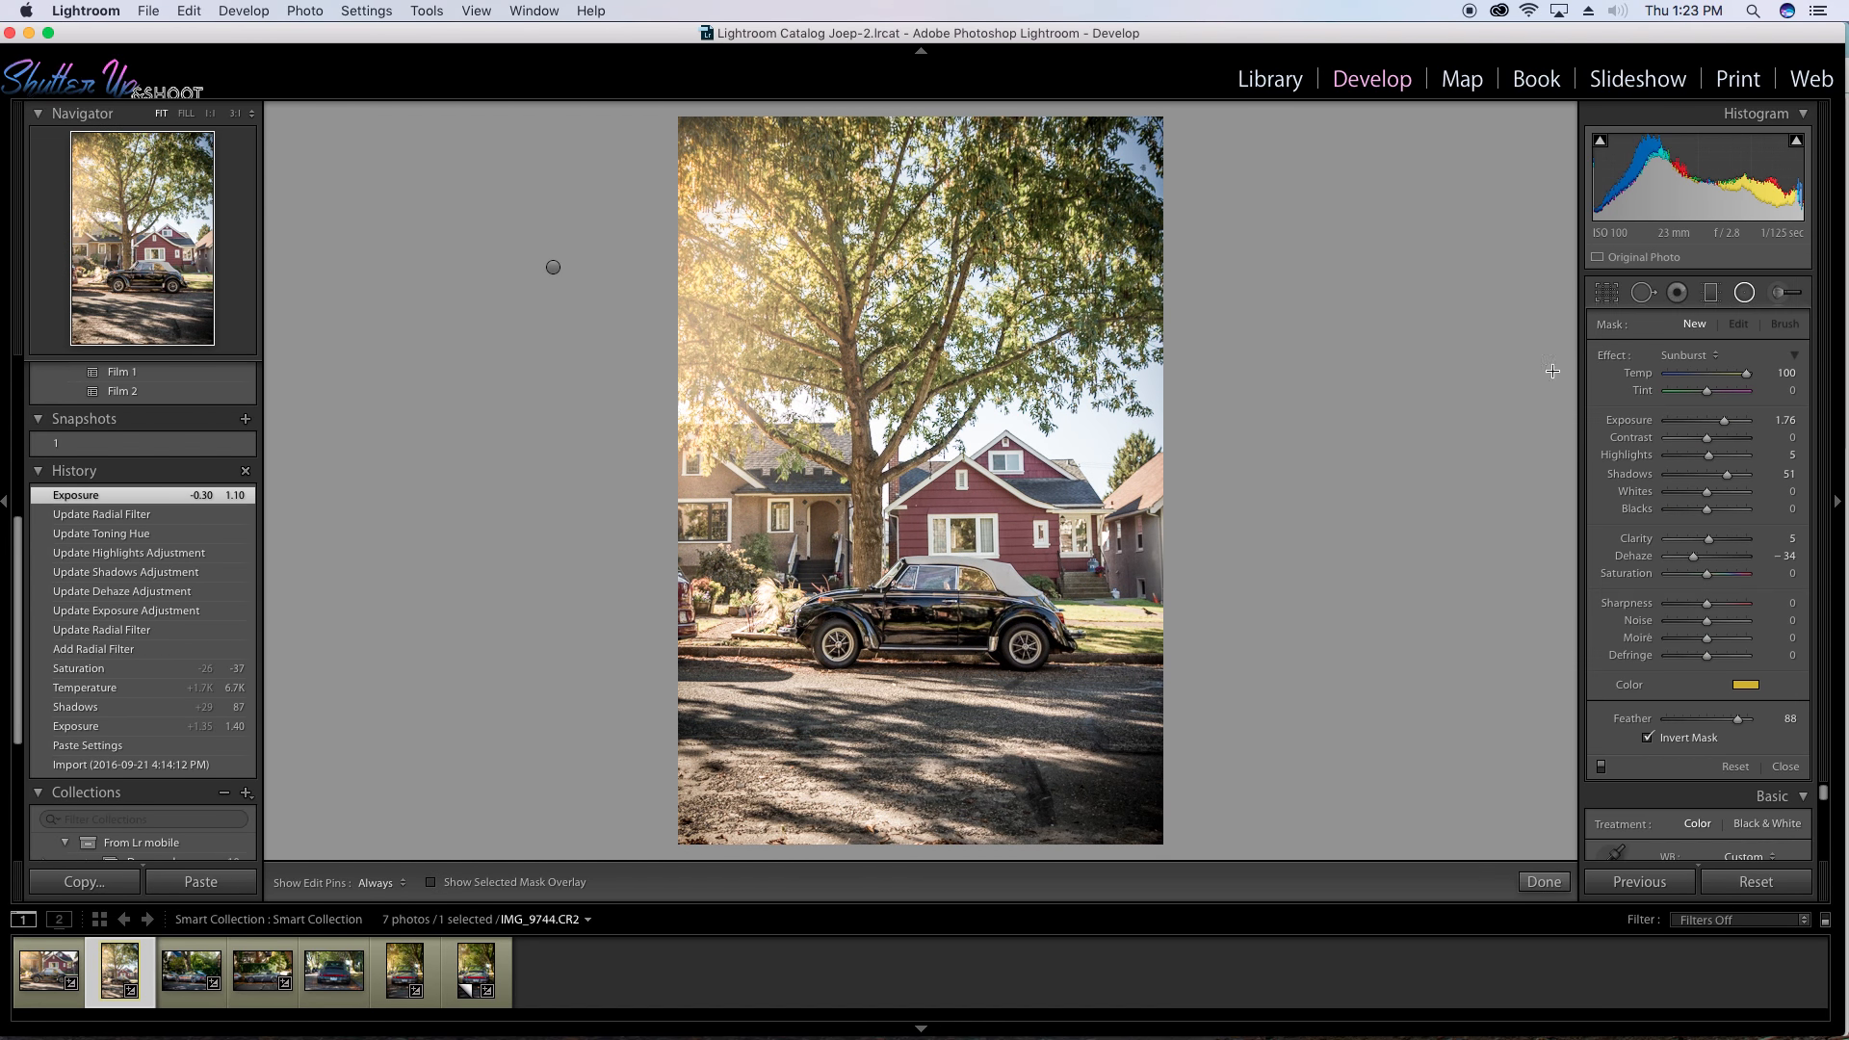
left_click(1687, 363)
left_click(1674, 298)
mouse_move(874, 603)
left_mouse_down()
mouse_move(1056, 678)
mouse_move(876, 604)
mouse_move(927, 611)
left_mouse_up()
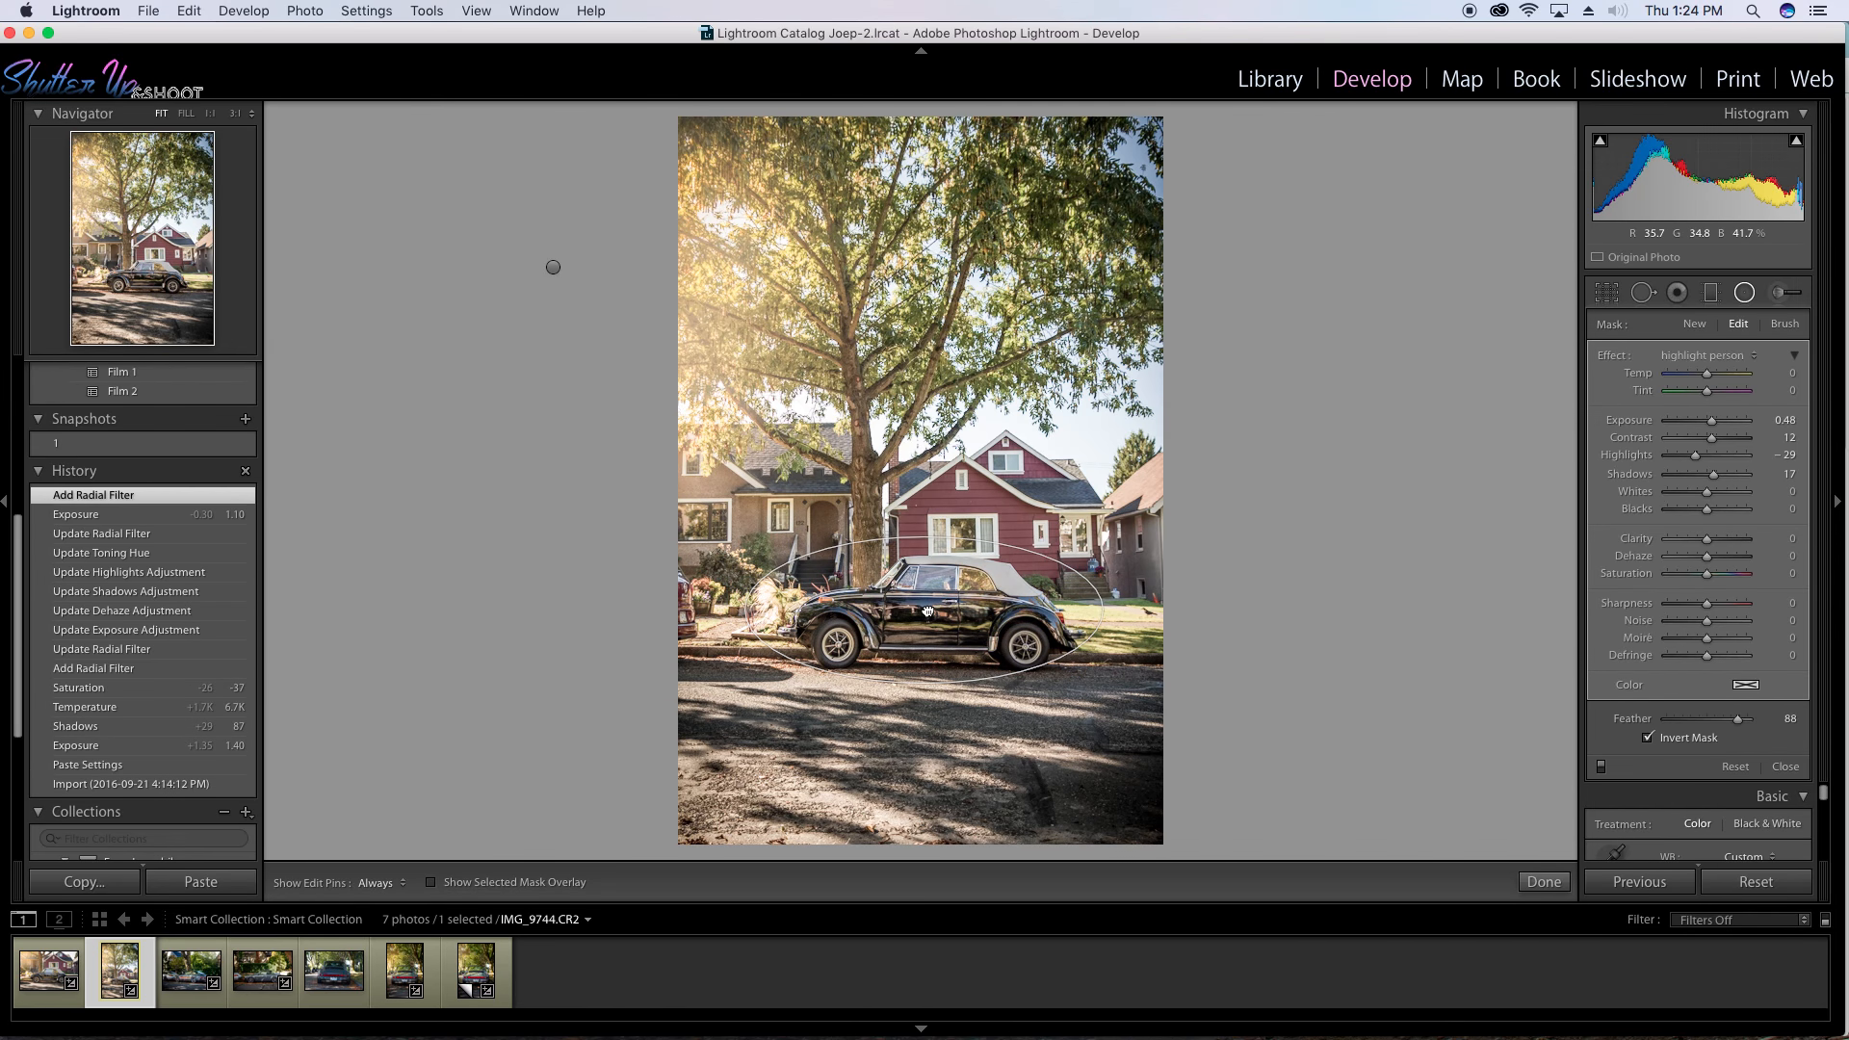
left_click(1544, 881)
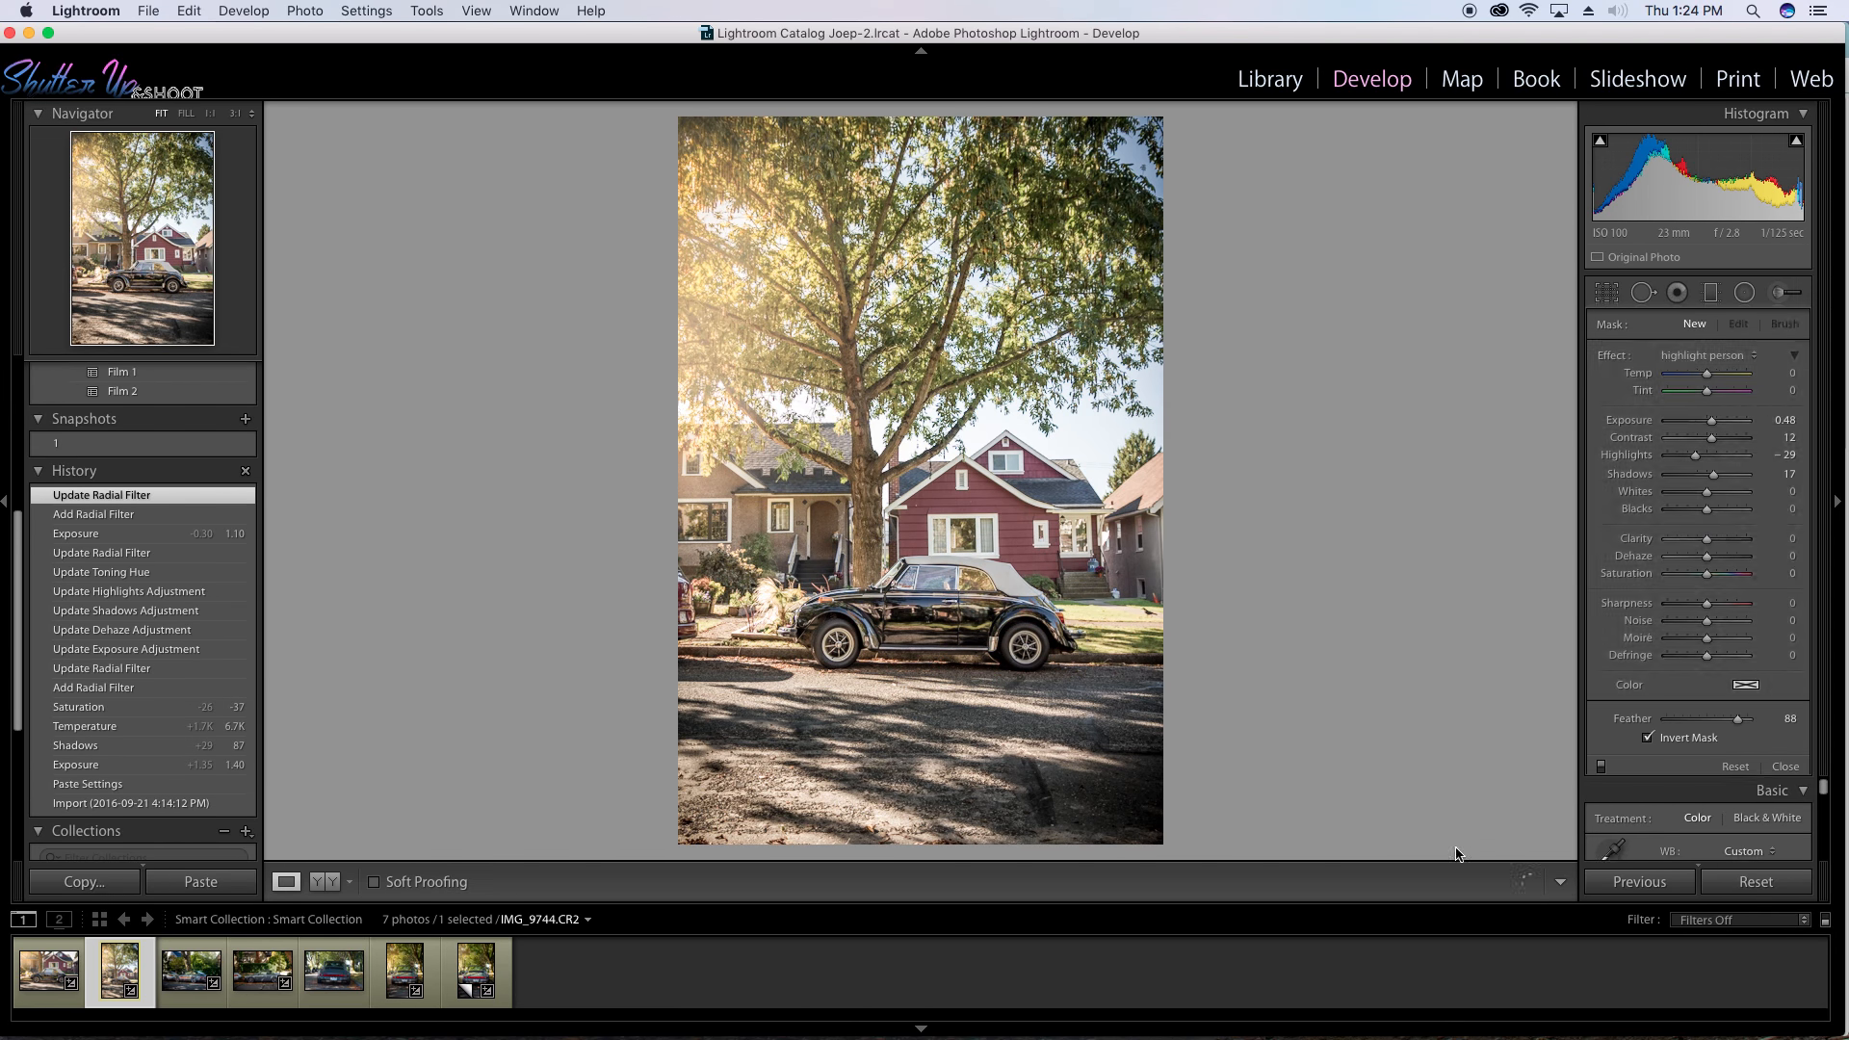
Reposition the lower graduated filter at the base of the convertible and move the upper one down to the house roofs.
left_click(1711, 293)
left_click_drag(901, 673, 907, 729)
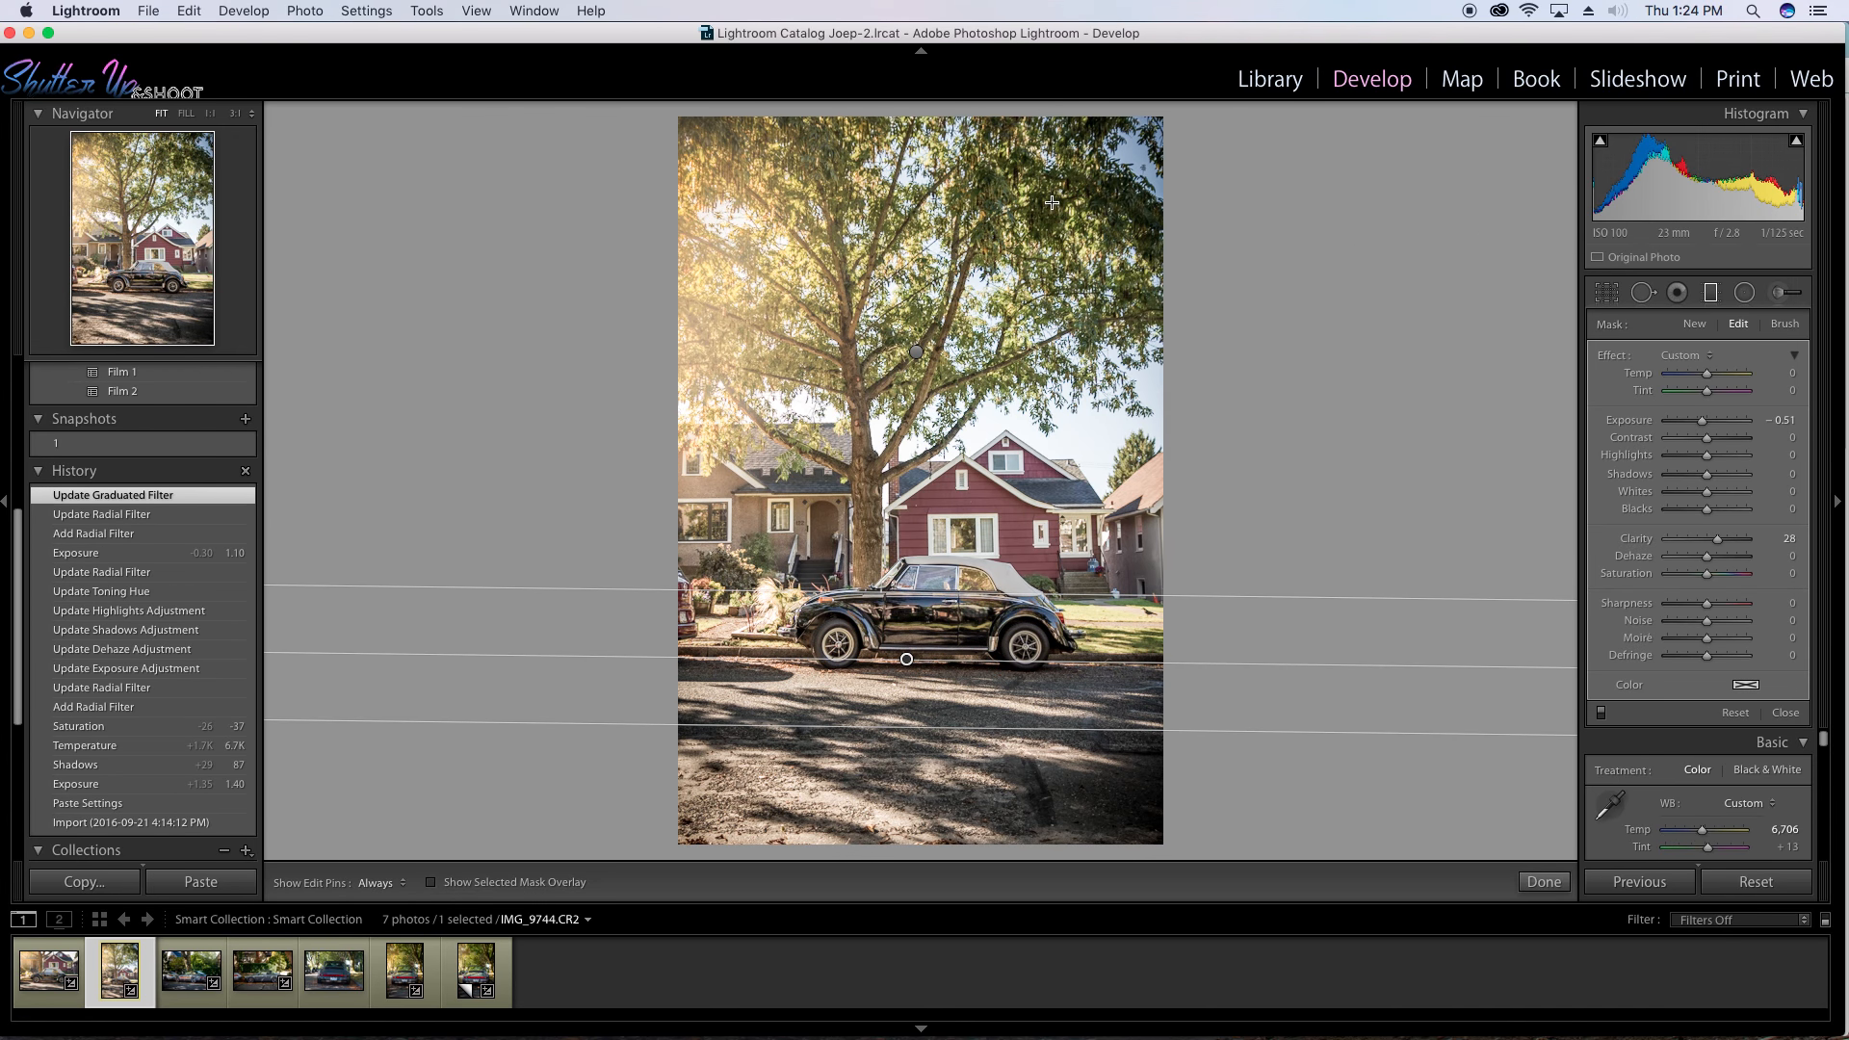
left_click_drag(916, 352, 933, 487)
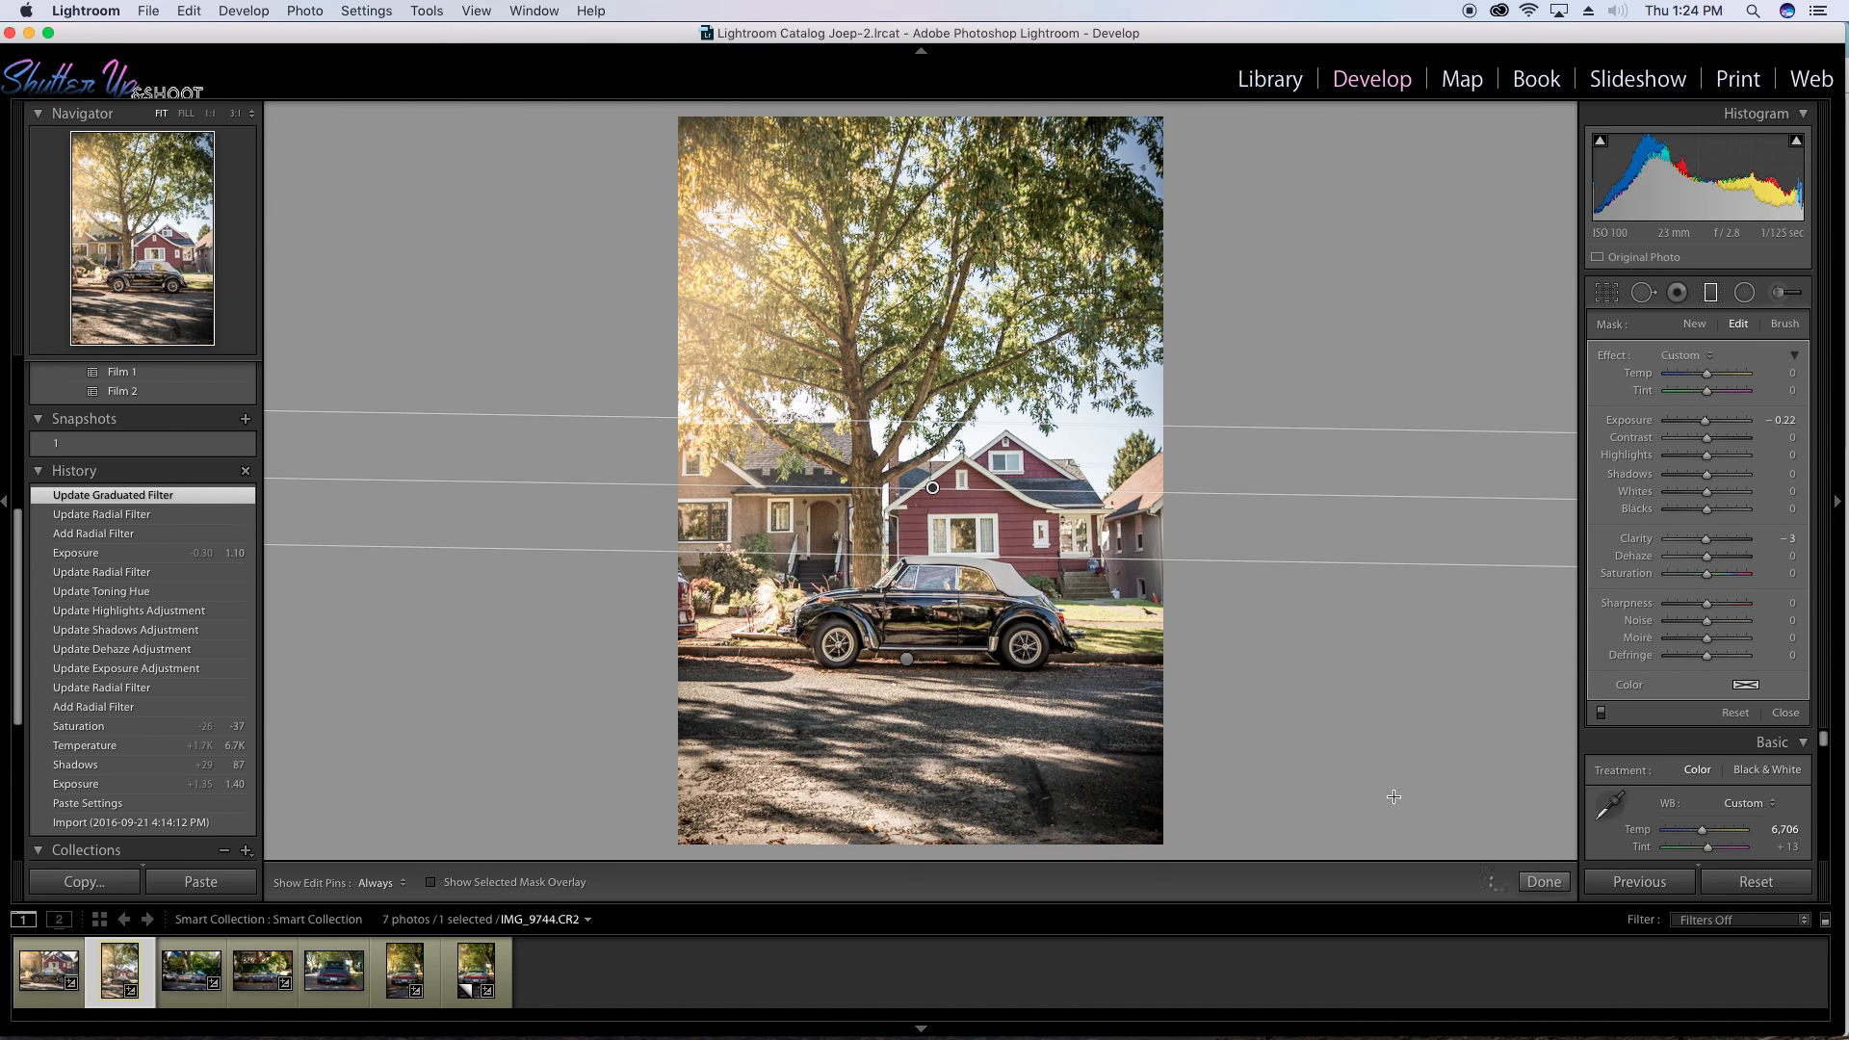
left_click(1544, 882)
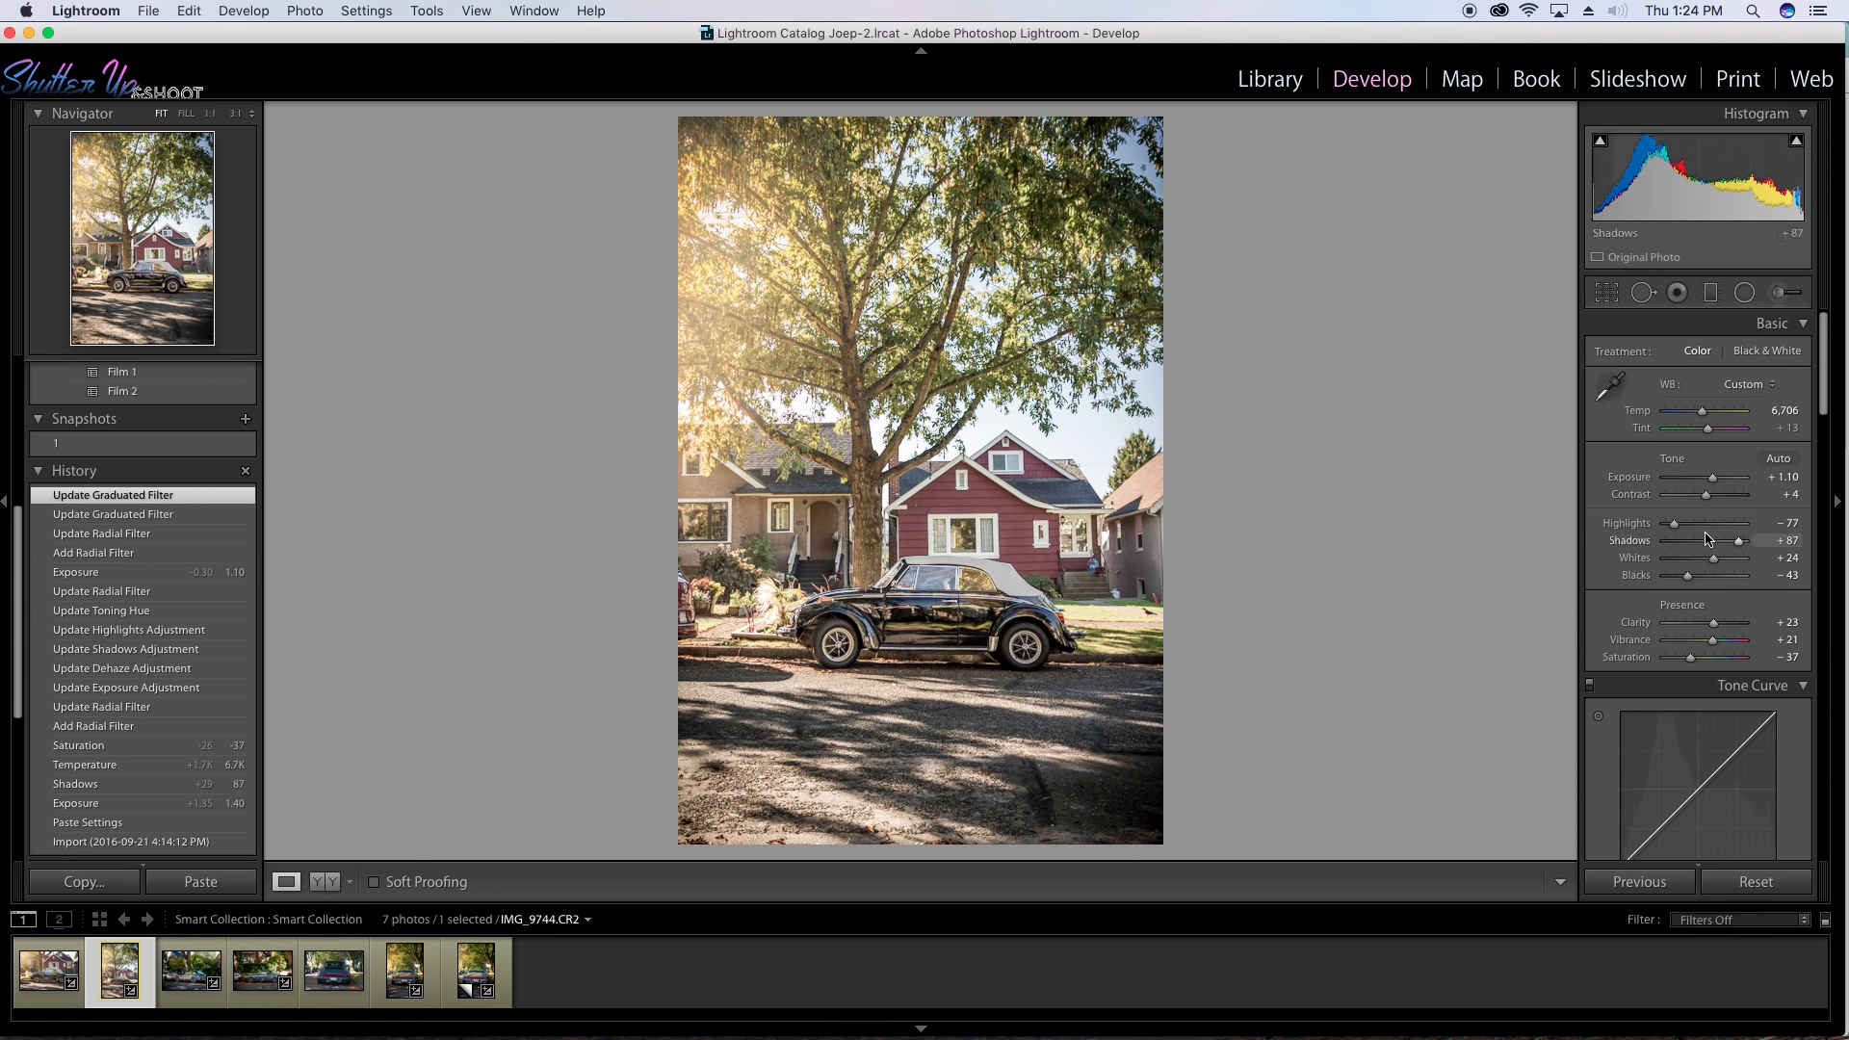
Set highlights to -84, blacks to -52, whites to +50 and temperature to 6,884, then compare with the rear-view Porsche photo.
left_click_drag(1674, 523, 1684, 578)
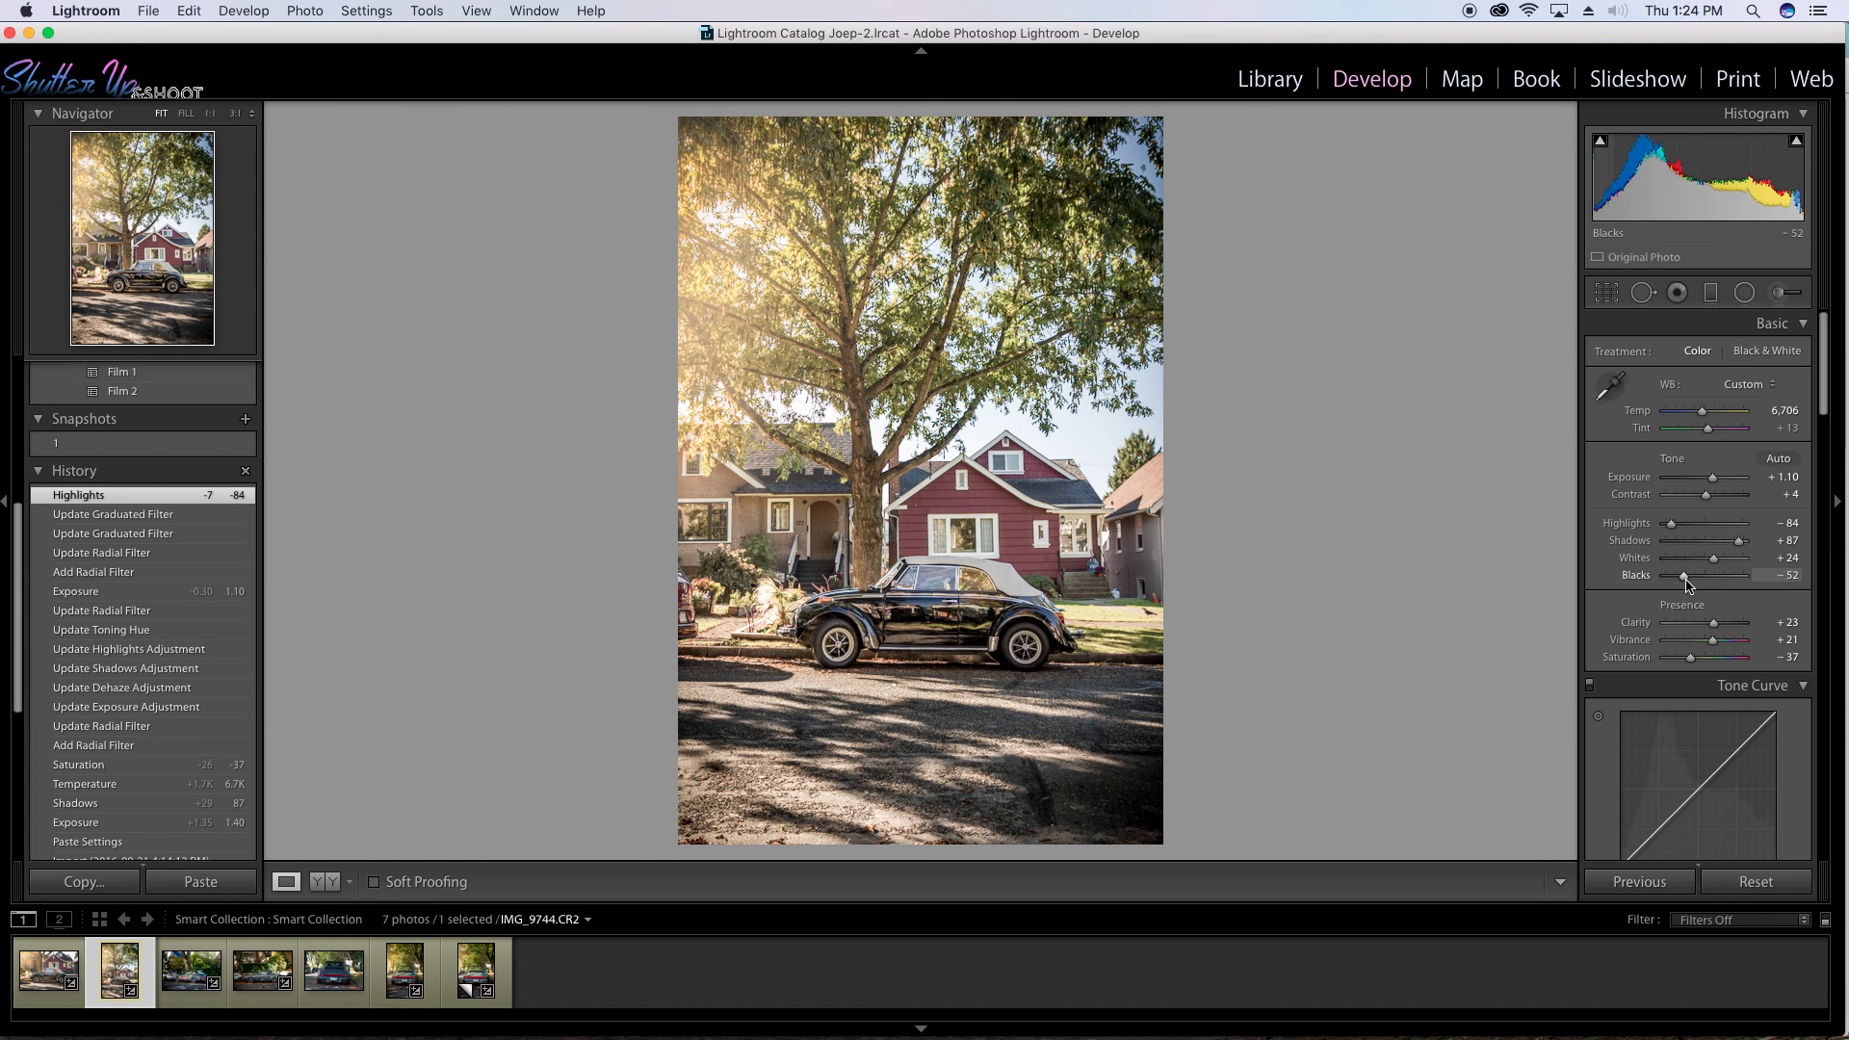
left_click_drag(1724, 564, 1725, 565)
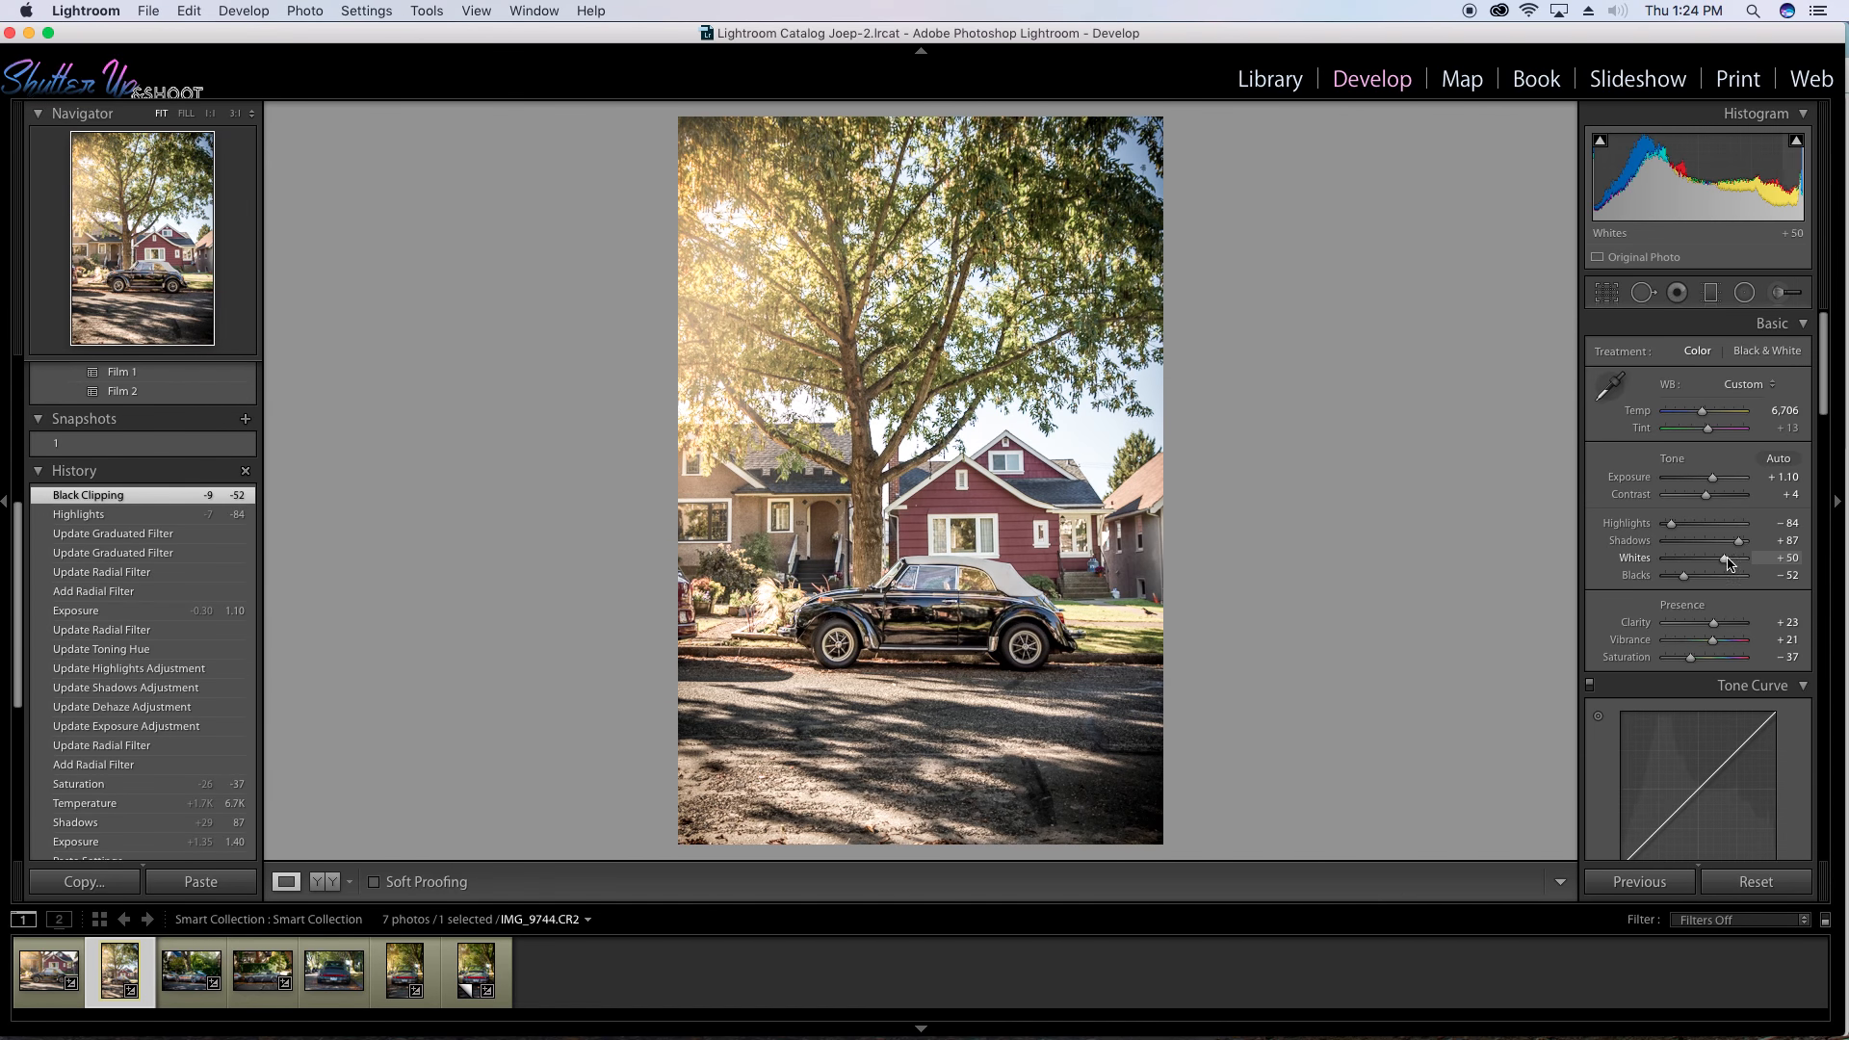
mouse_move(1709, 412)
left_mouse_down()
mouse_move(1734, 424)
mouse_move(1704, 415)
left_mouse_up()
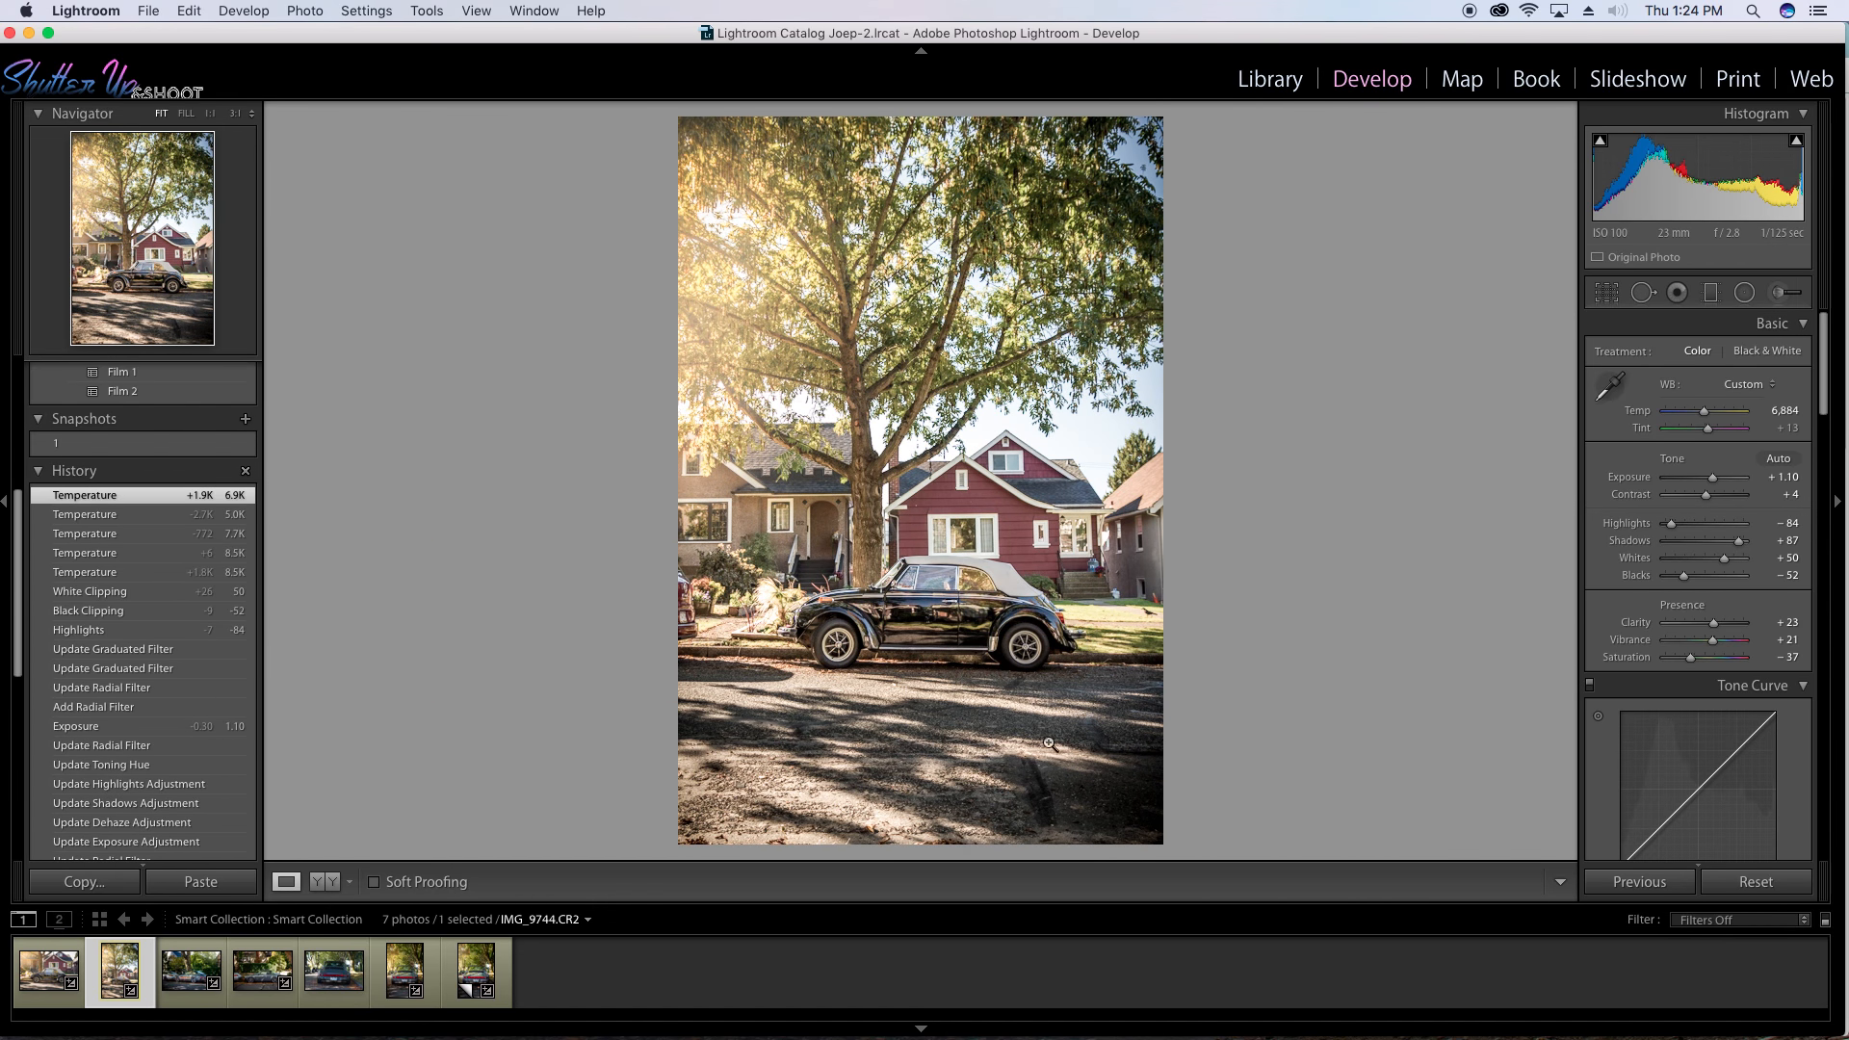
left_click(433, 967)
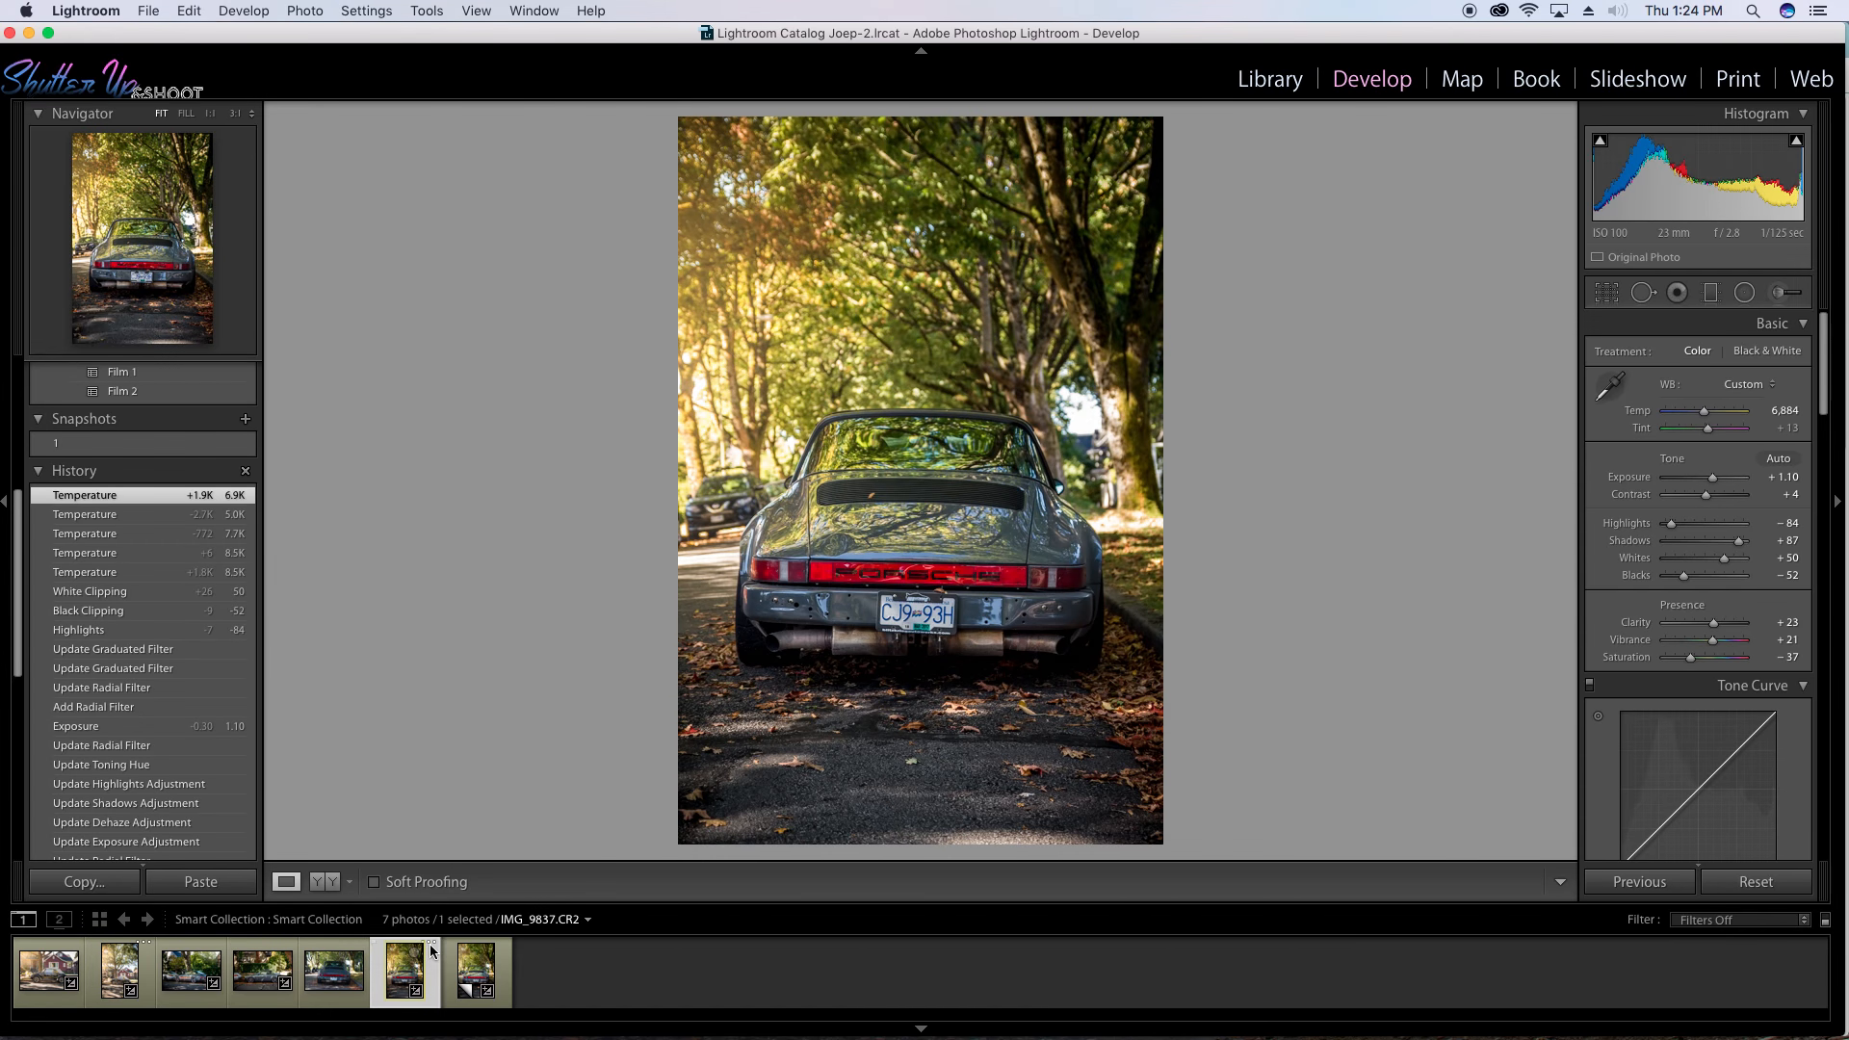
left_click(130, 981)
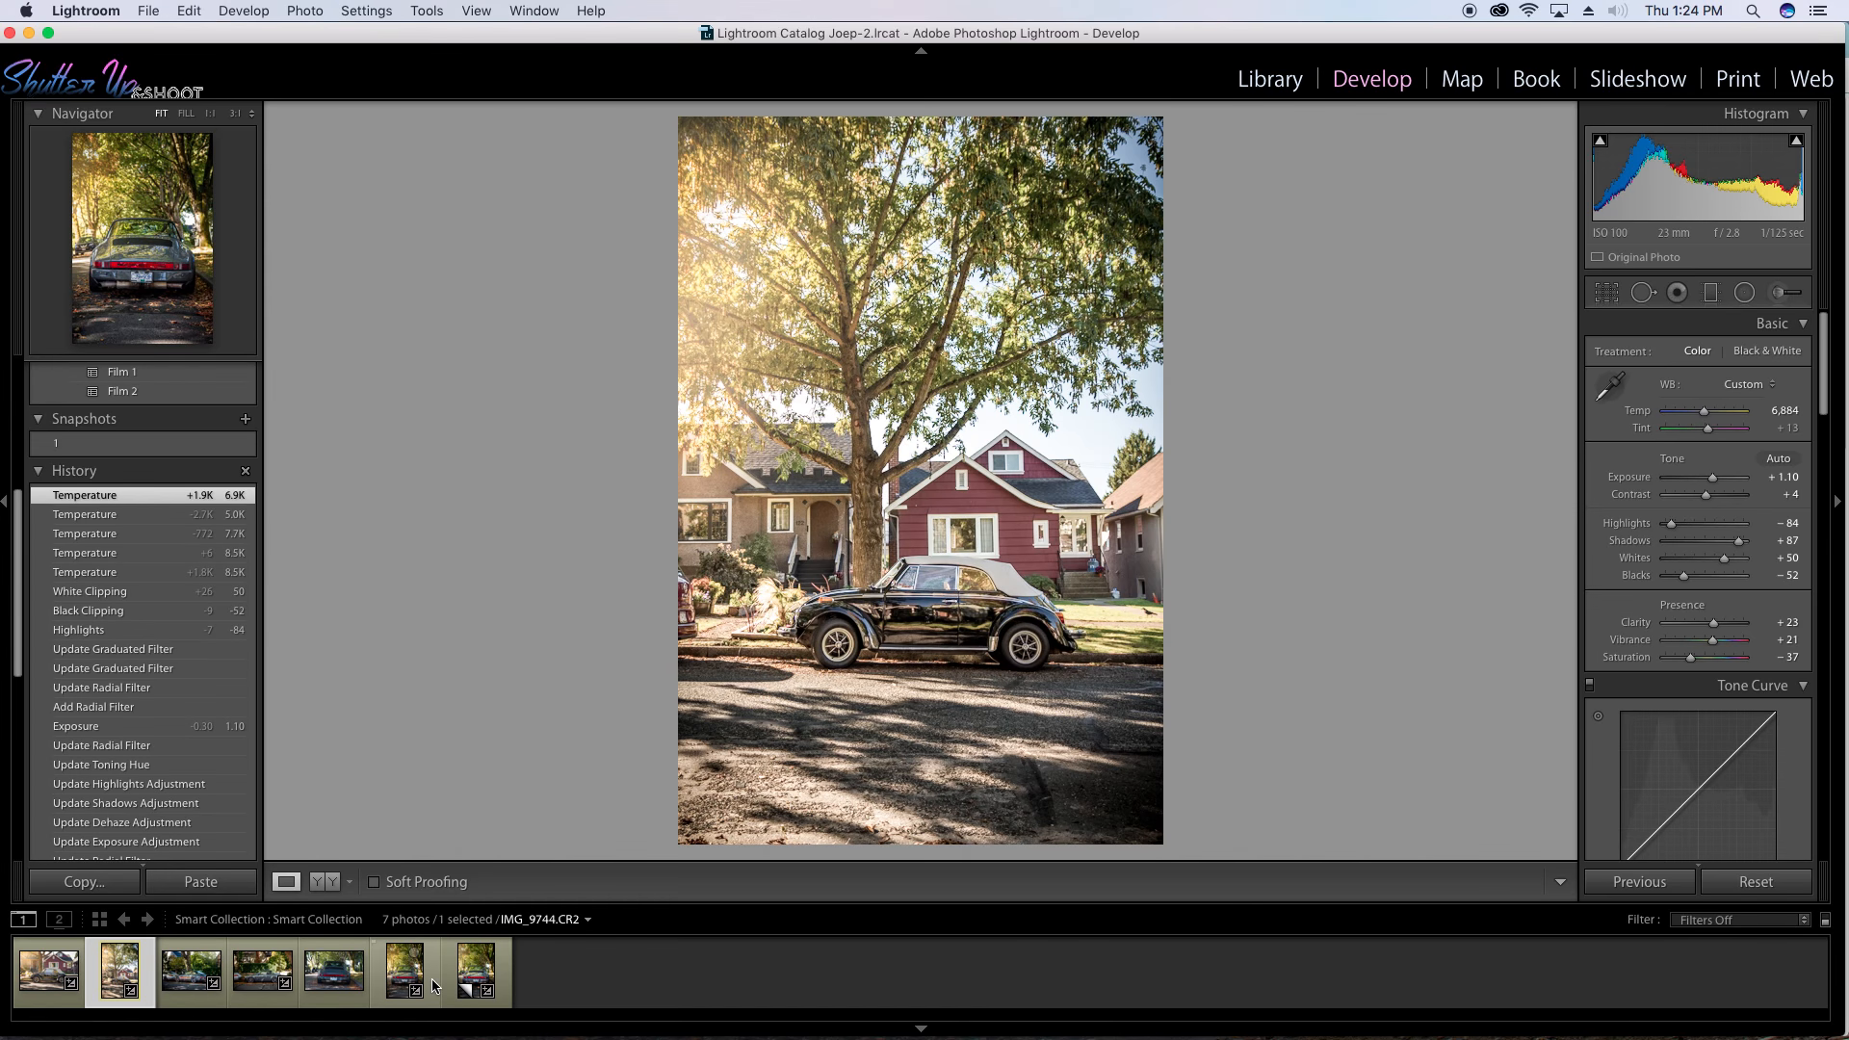